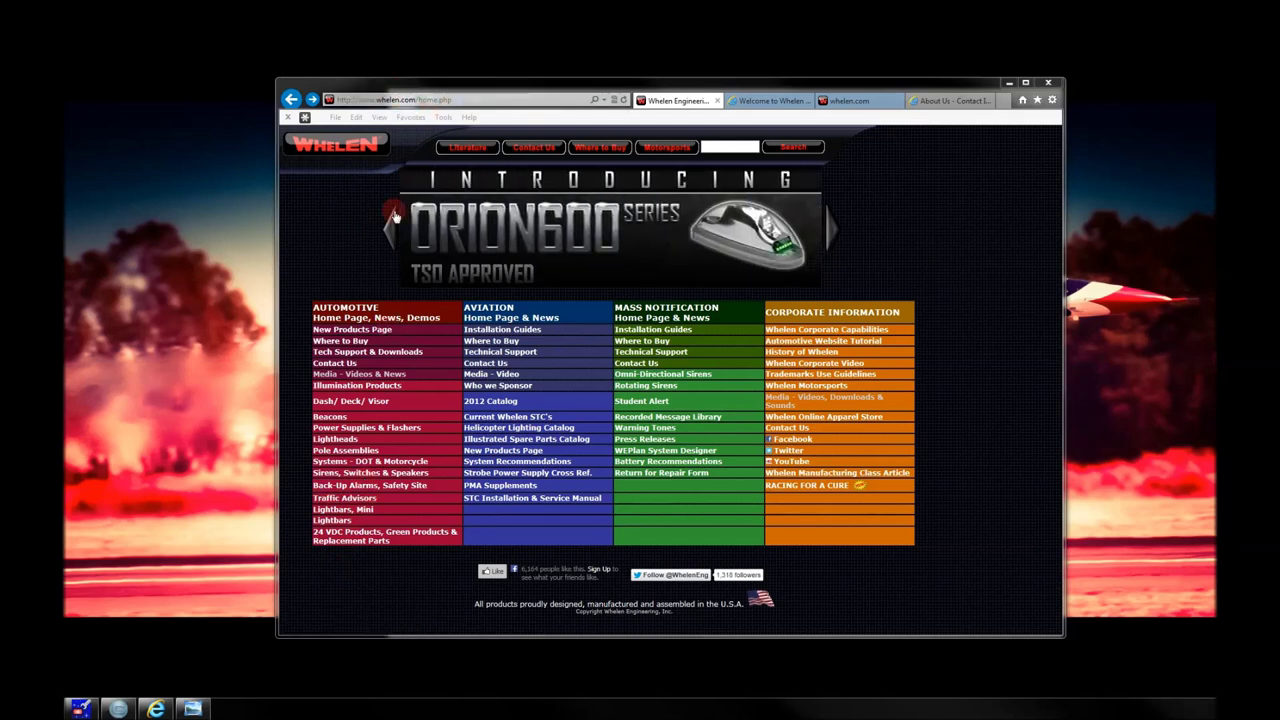
Open the Software Downloads page from the technical support section of Whelen's automotive site
left_click(362, 313)
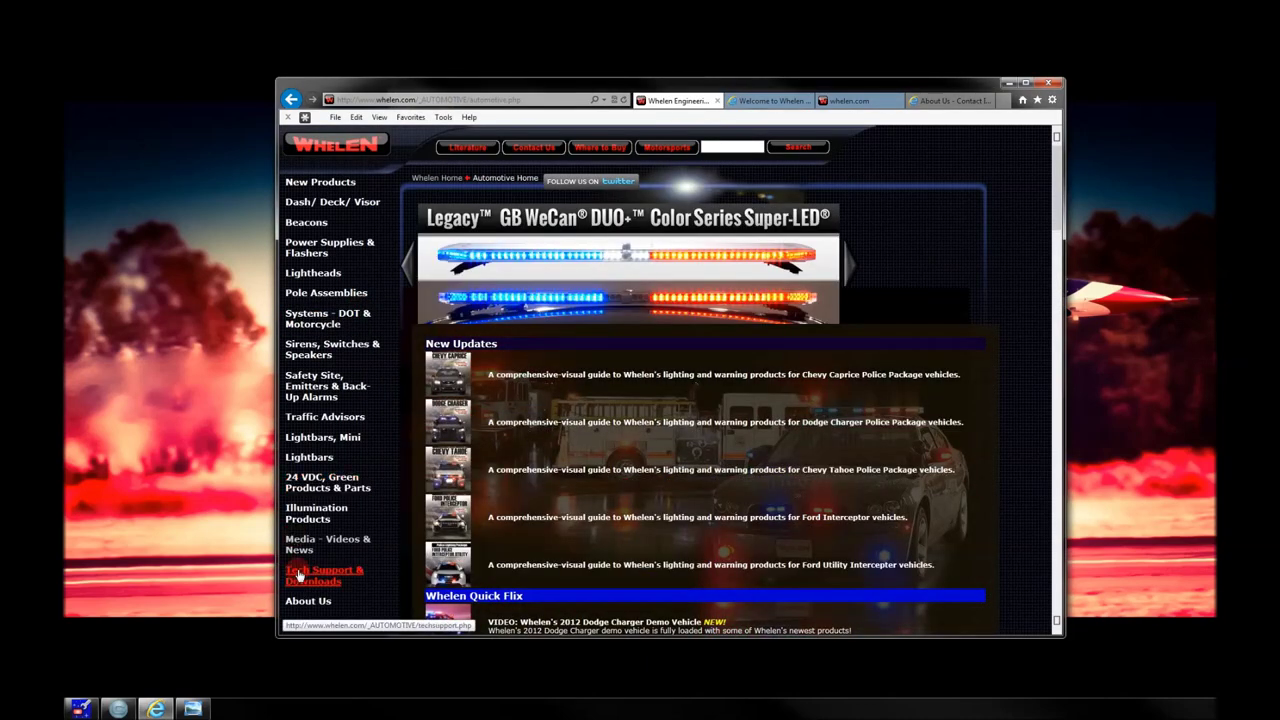
left_click(329, 577)
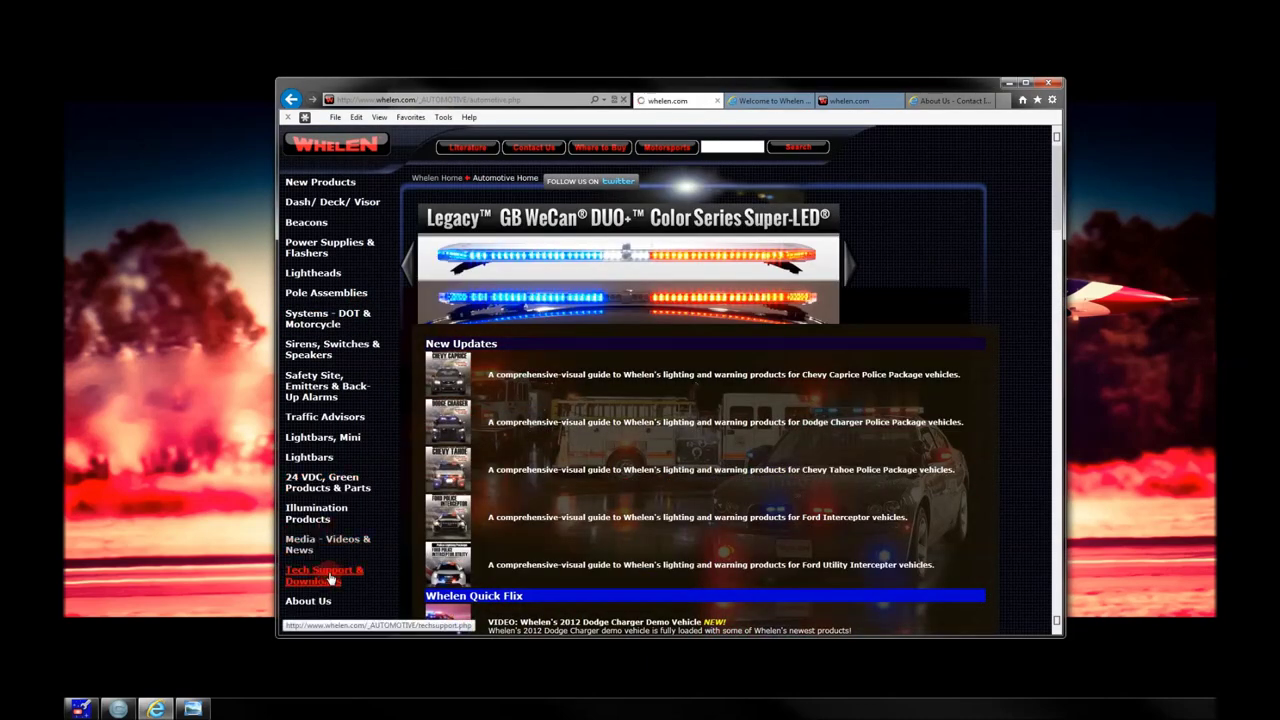
left_click(330, 370)
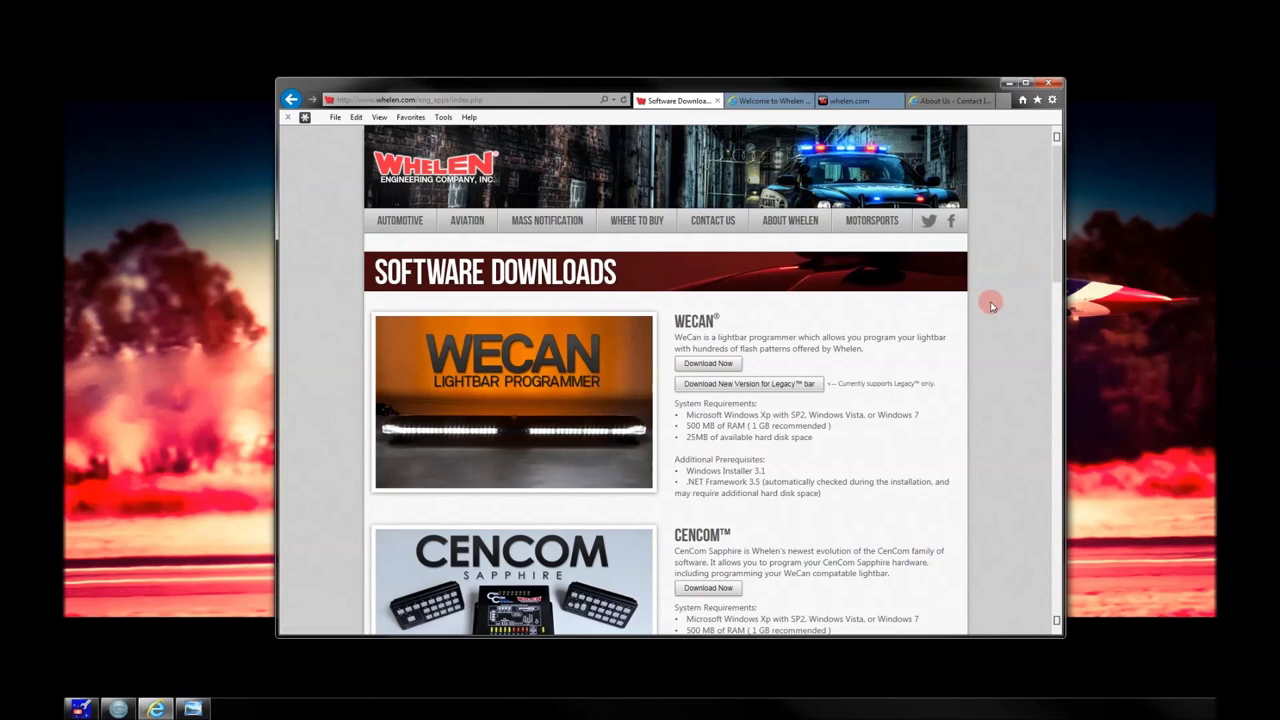
Look through the downloadable programs and their system requirements, from WeCan and CenCom to WeCad and HHS2200
scroll(991, 305, "down", 1)
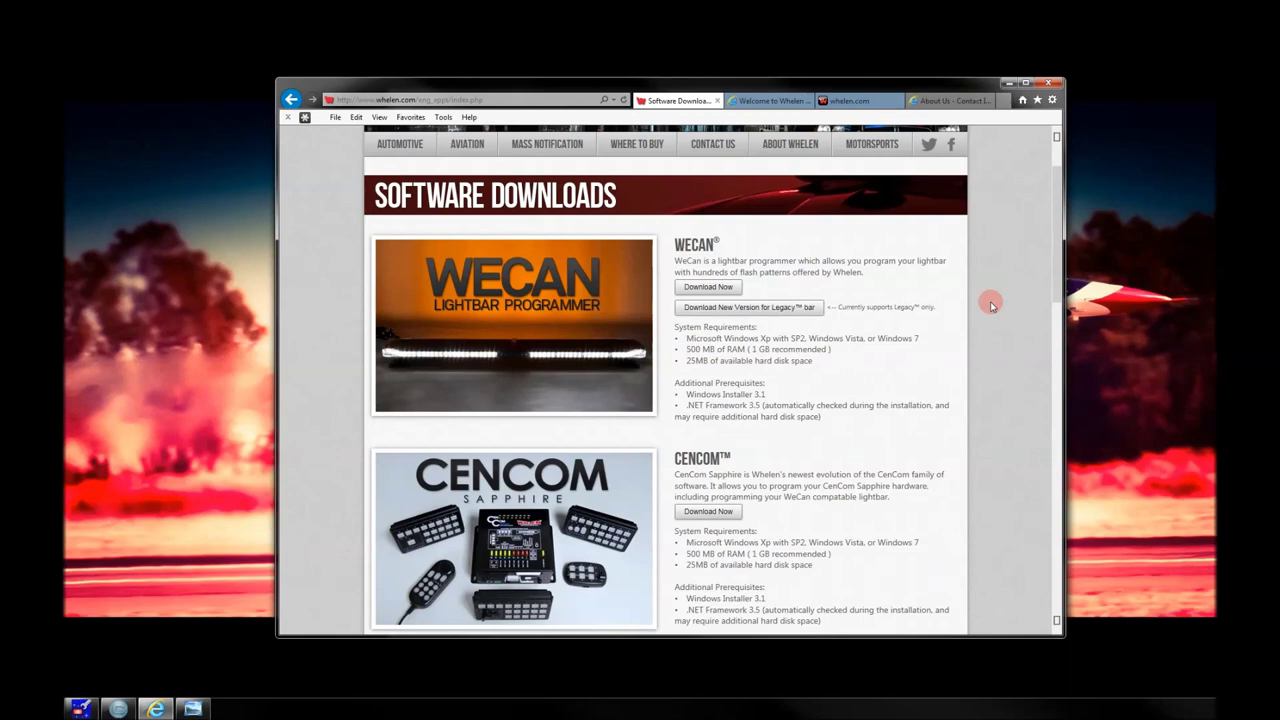
scroll(991, 305, "down", 2)
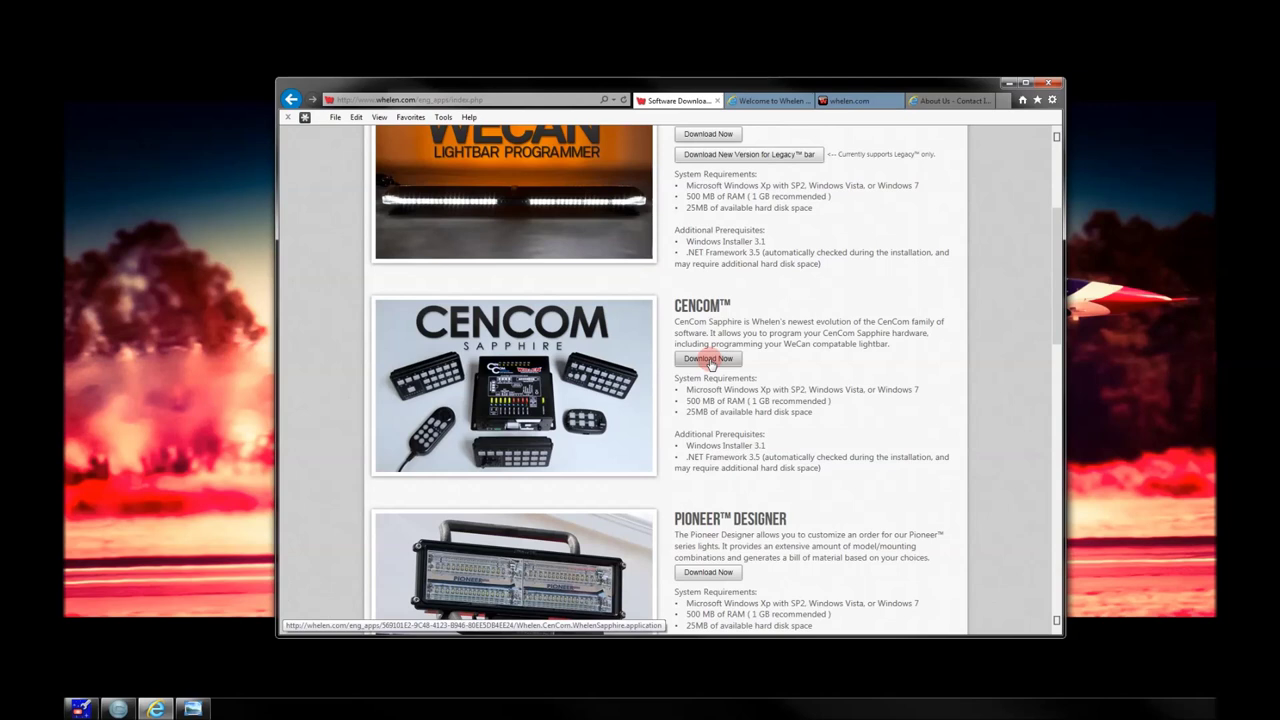
scroll(710, 363, "down", 3)
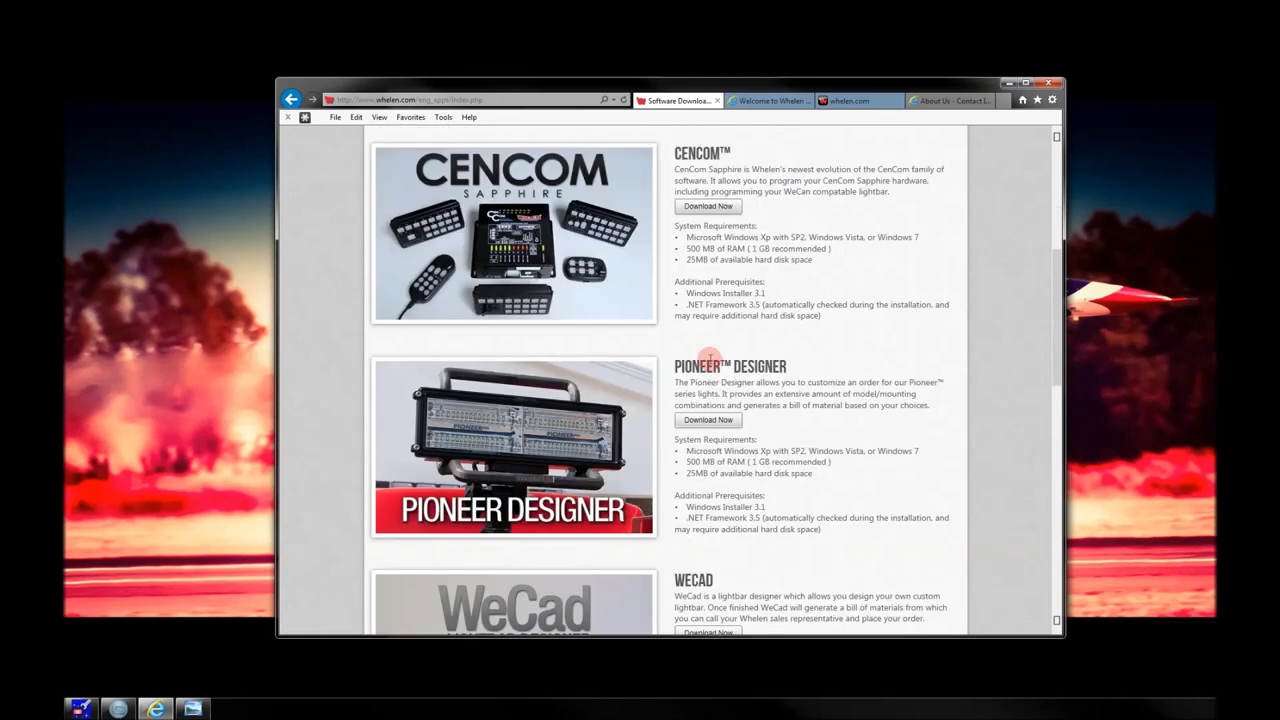
scroll(710, 360, "down", 10)
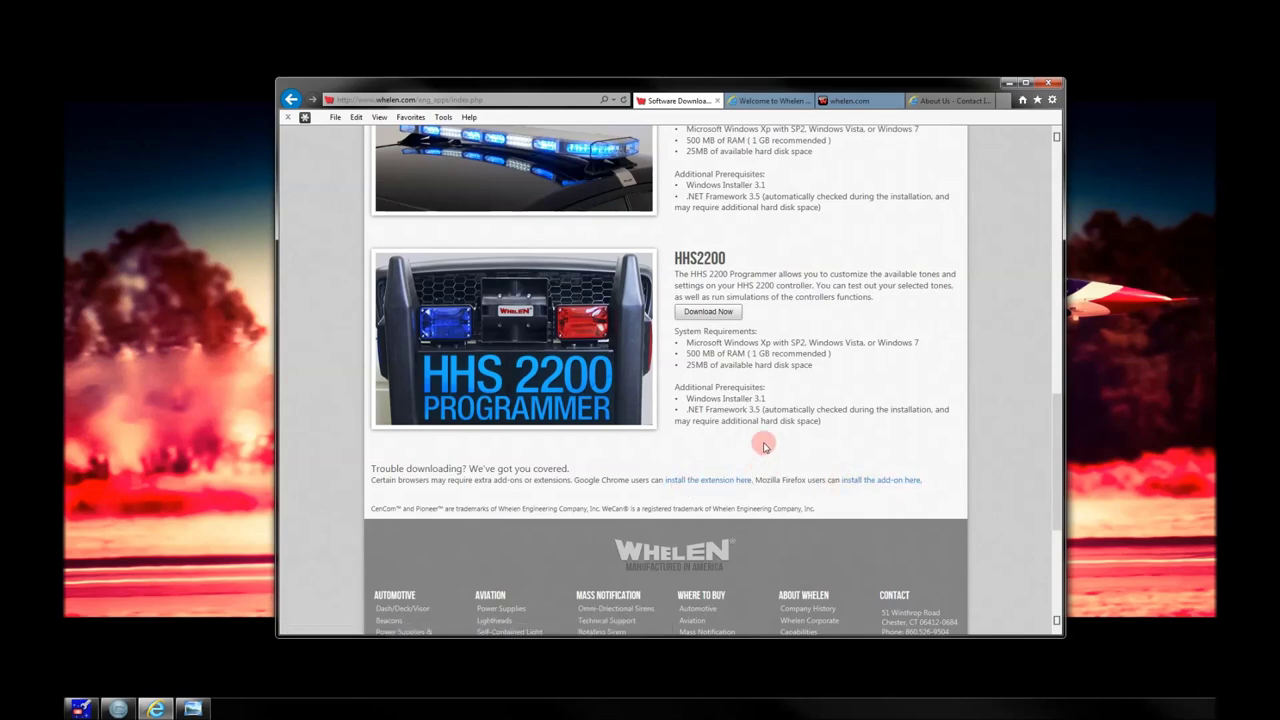
scroll(765, 446, "up", 15)
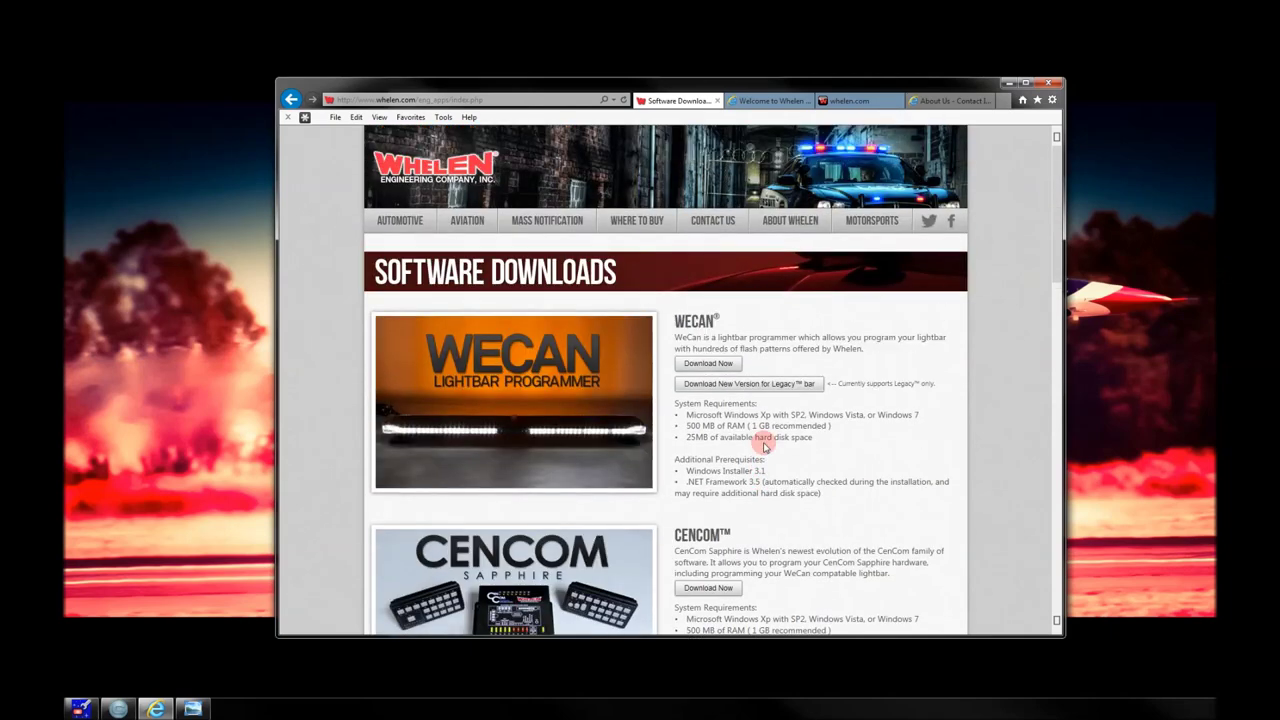
scroll(765, 446, "down", 3)
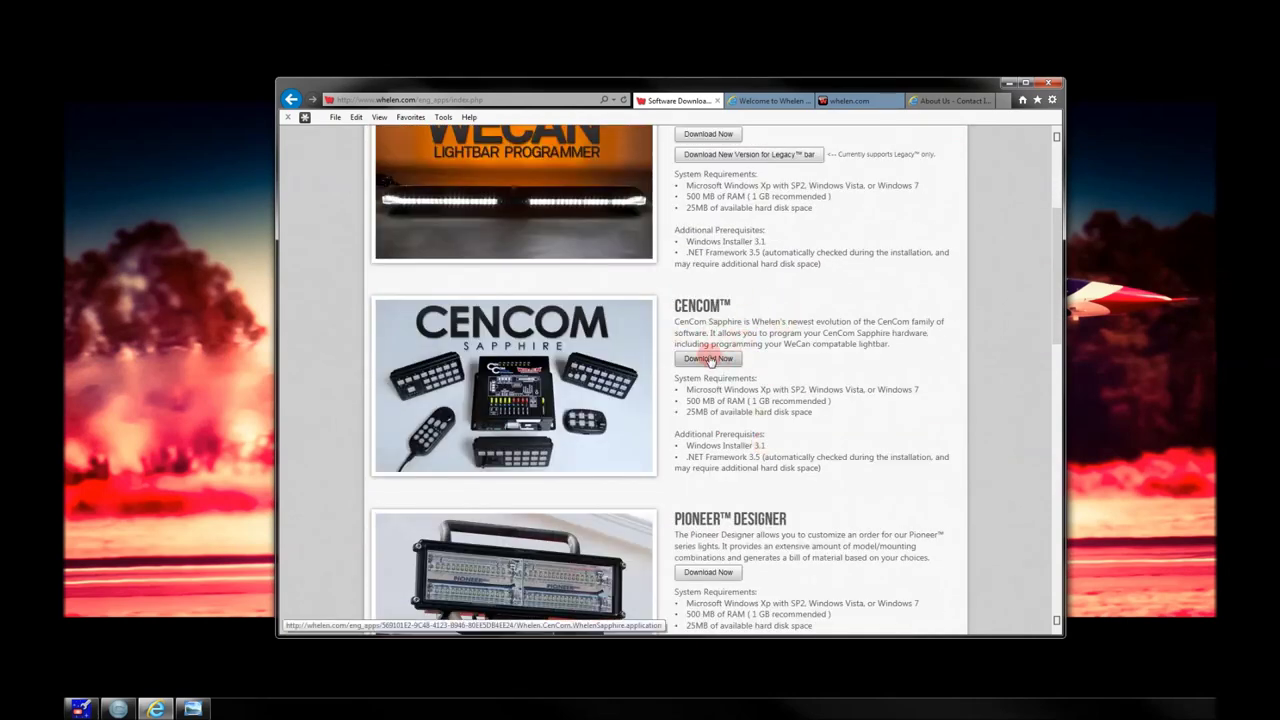
scroll(709, 360, "down", 6)
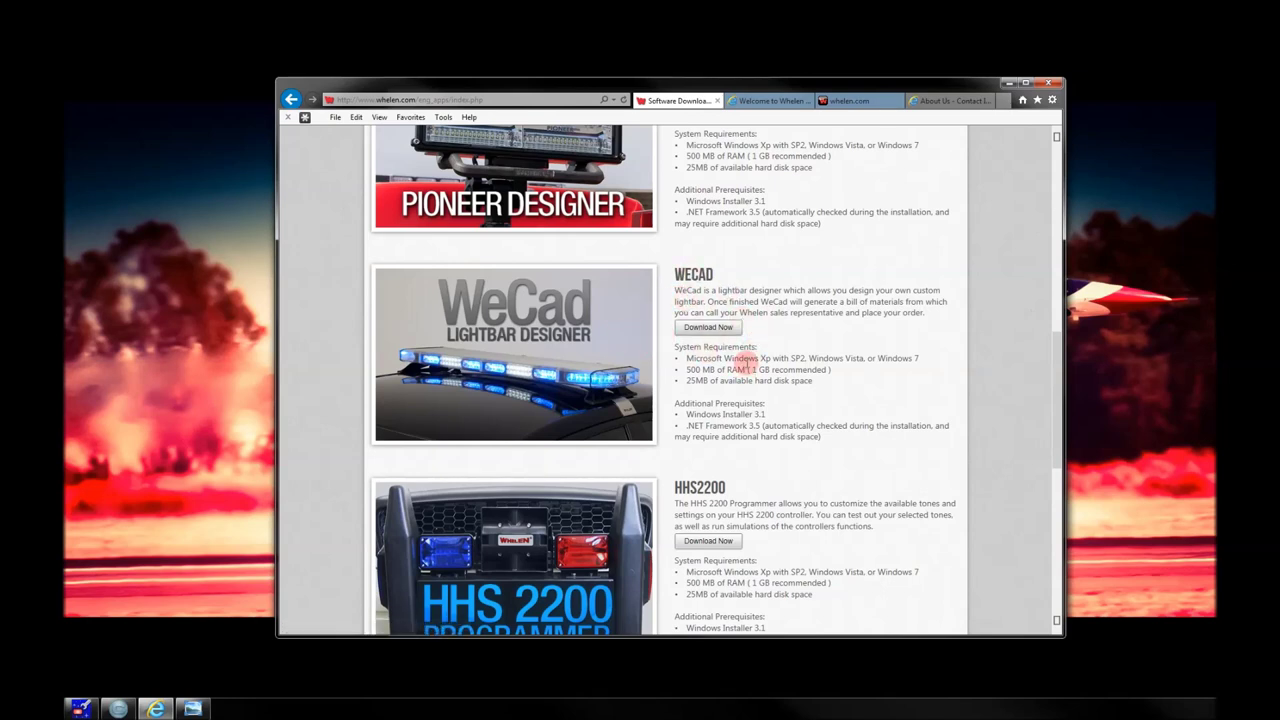
scroll(828, 337, "up", 5)
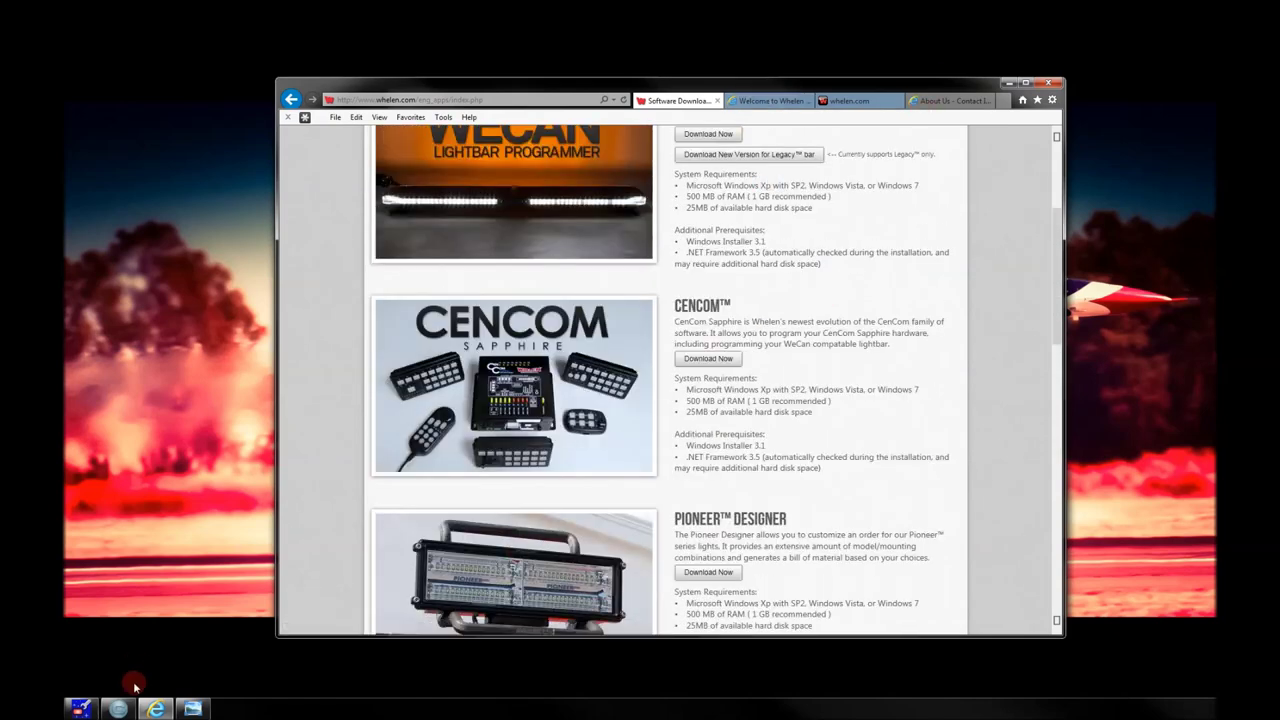
Switch to WeCad Designer, minimize the browser and reposition the WeCad window slightly
left_click(95, 707)
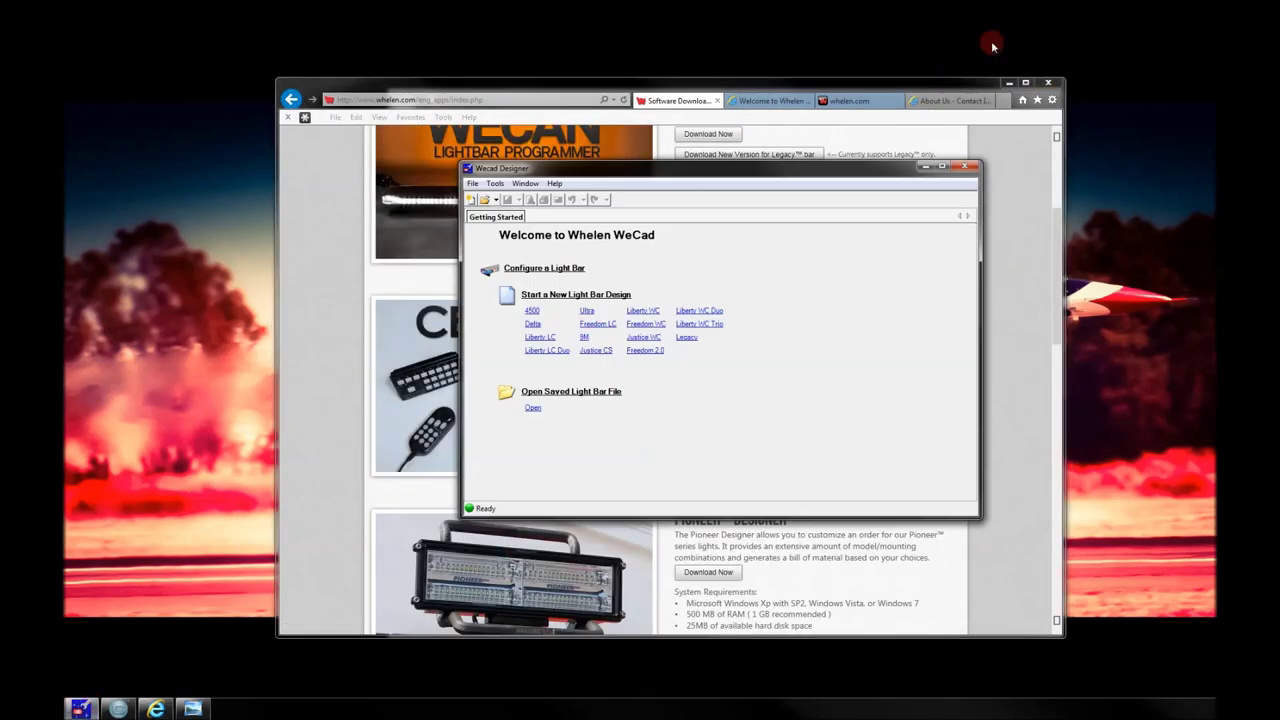
left_click(1010, 83)
left_click_drag(757, 175, 737, 160)
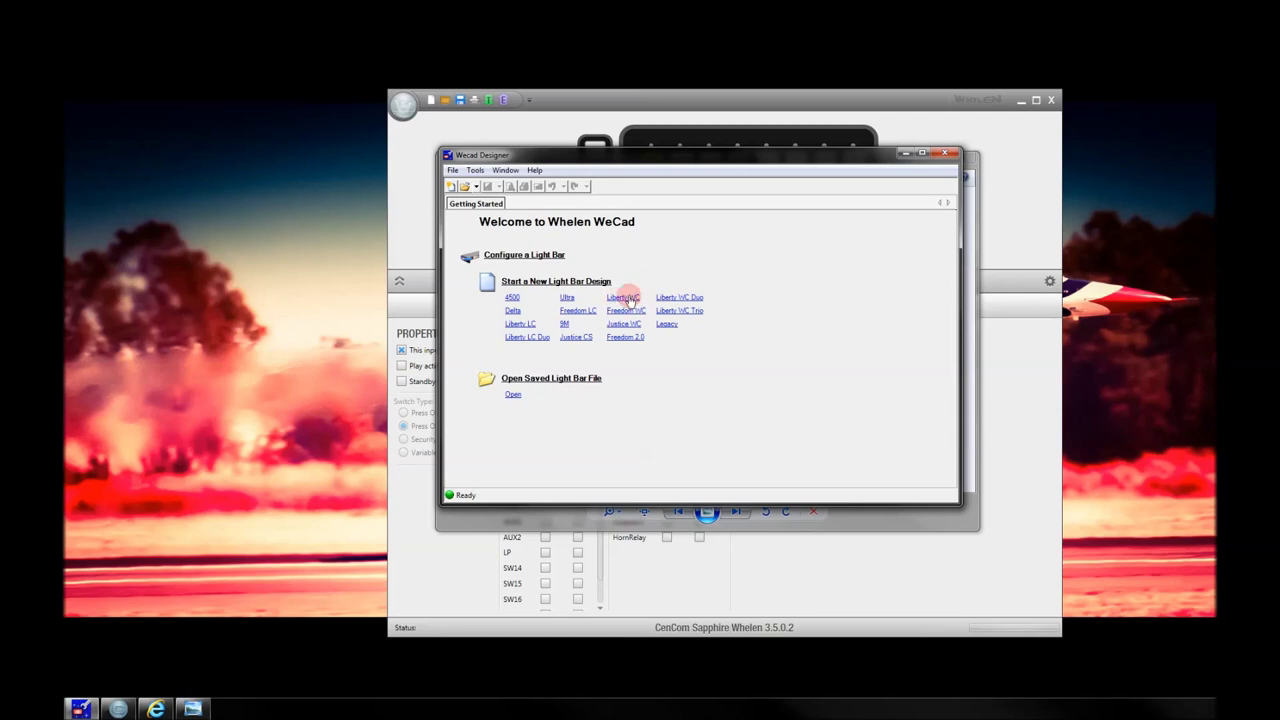
Move the WeCad Designer window aside to view the WeCan controller photo, and bring it back over the photo
left_click_drag(874, 156, 445, 166)
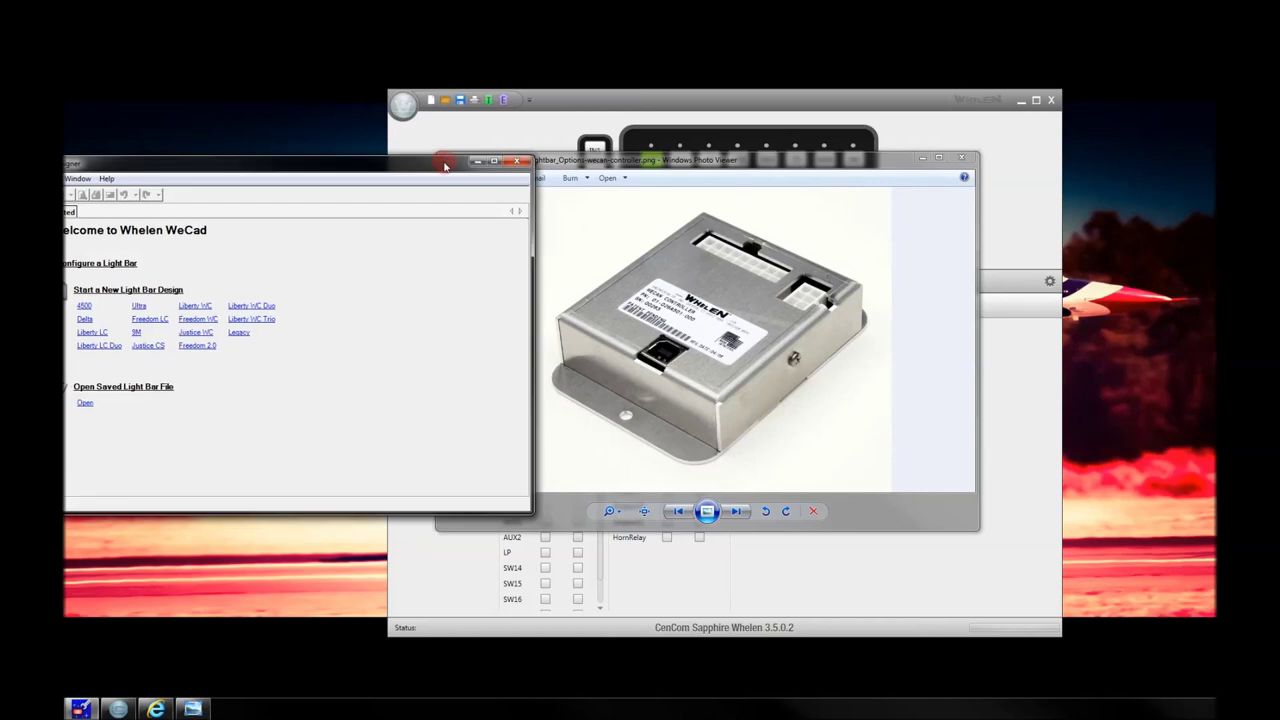
left_click_drag(445, 166, 474, 167)
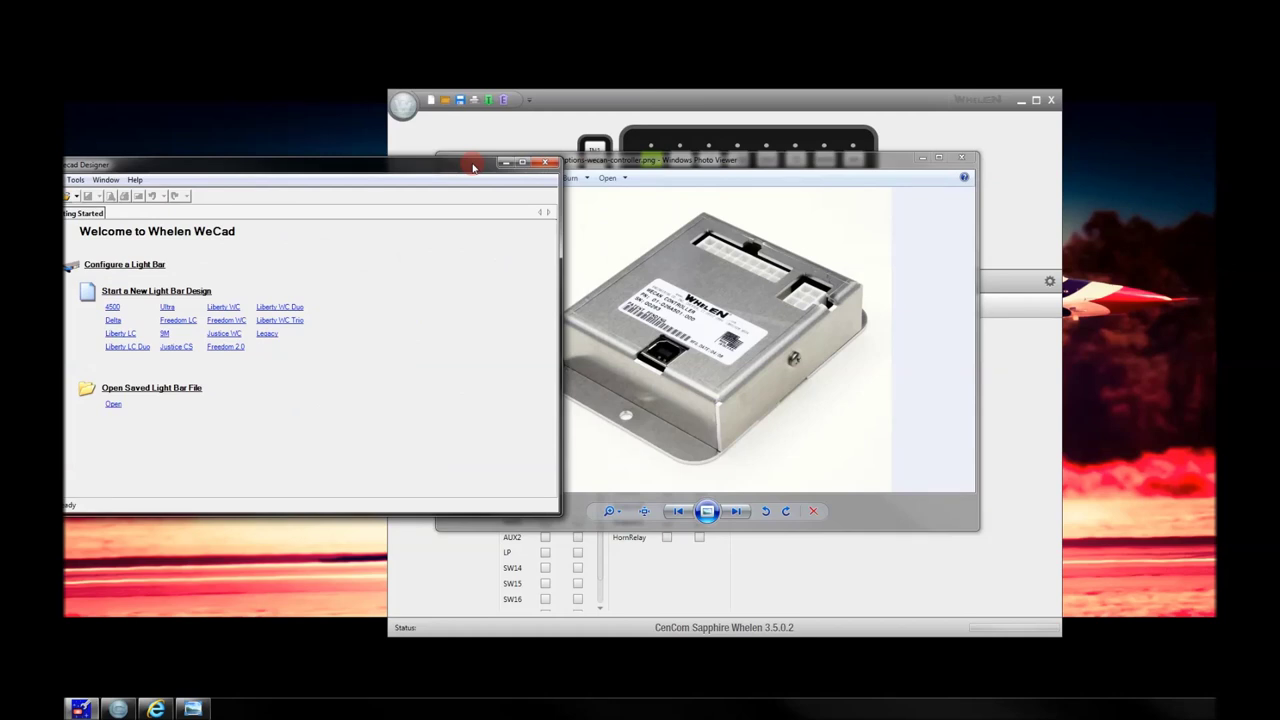
left_click_drag(474, 167, 879, 170)
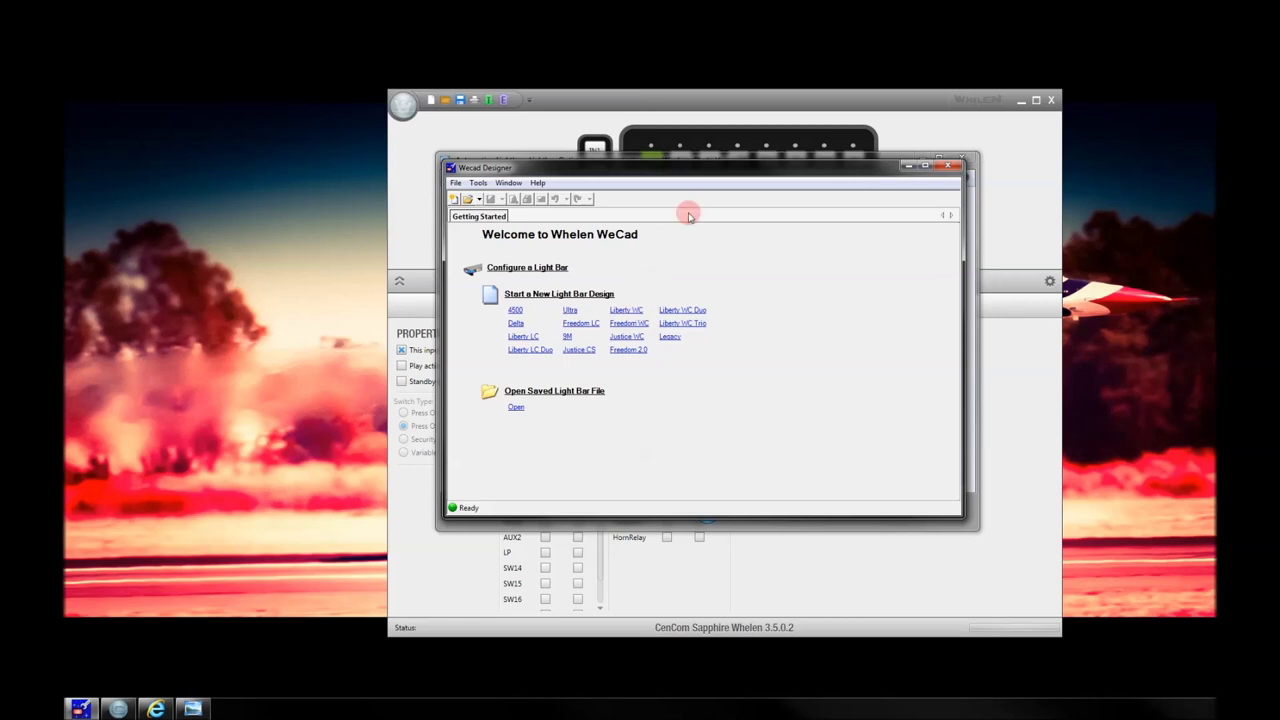
mouse_move(708, 171)
left_mouse_down()
mouse_move(726, 403)
mouse_move(724, 163)
left_mouse_up()
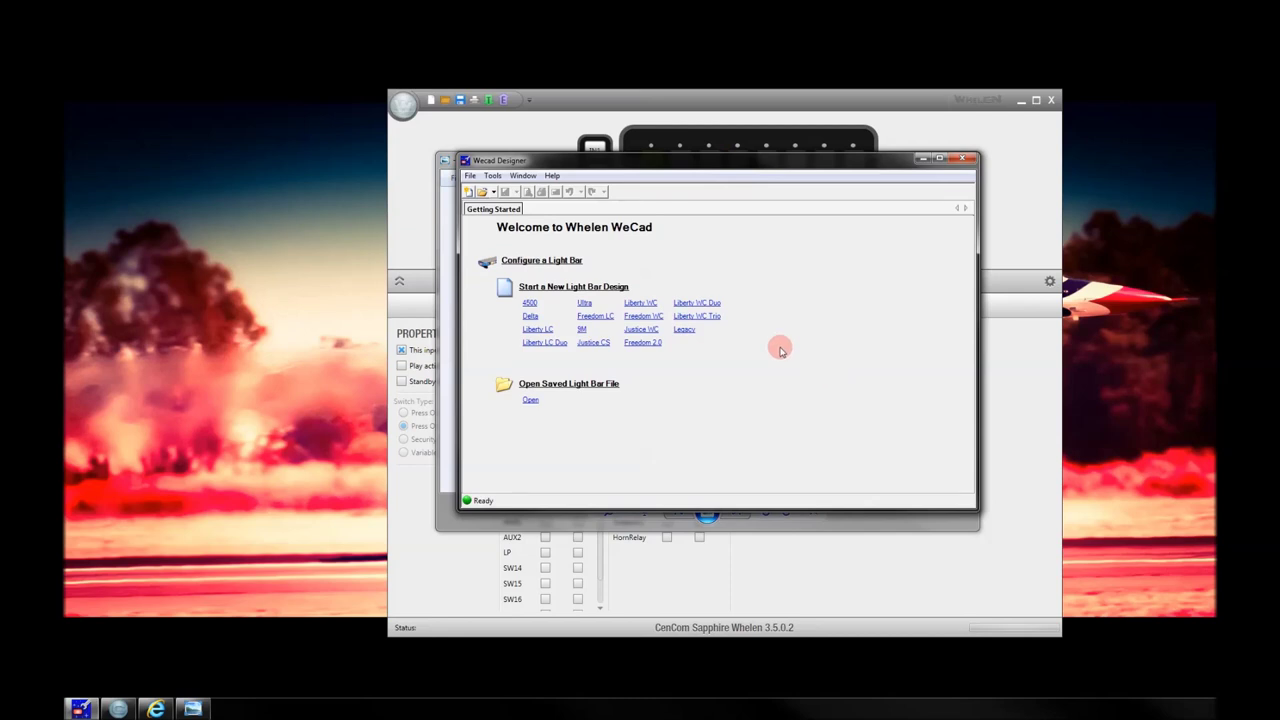
Start a new Liberty WC light bar design and add LR11 Alley lights to the two end slots
left_click(643, 304)
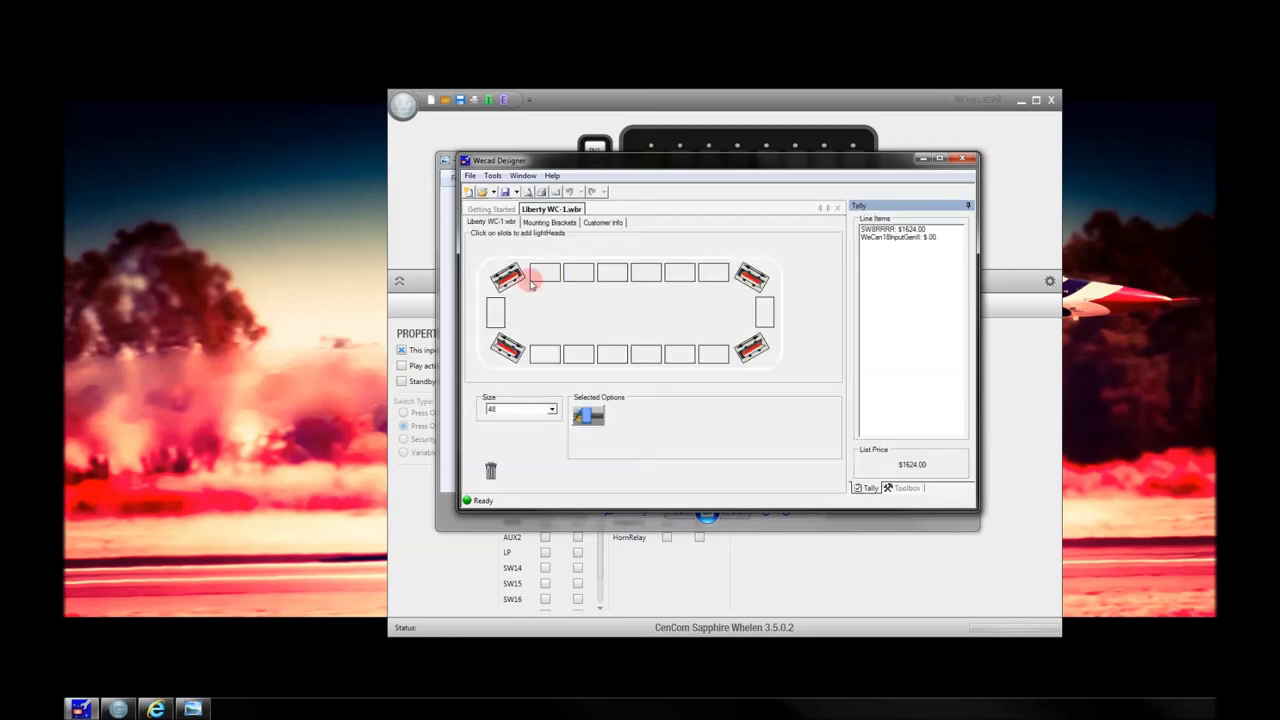
left_click(766, 309)
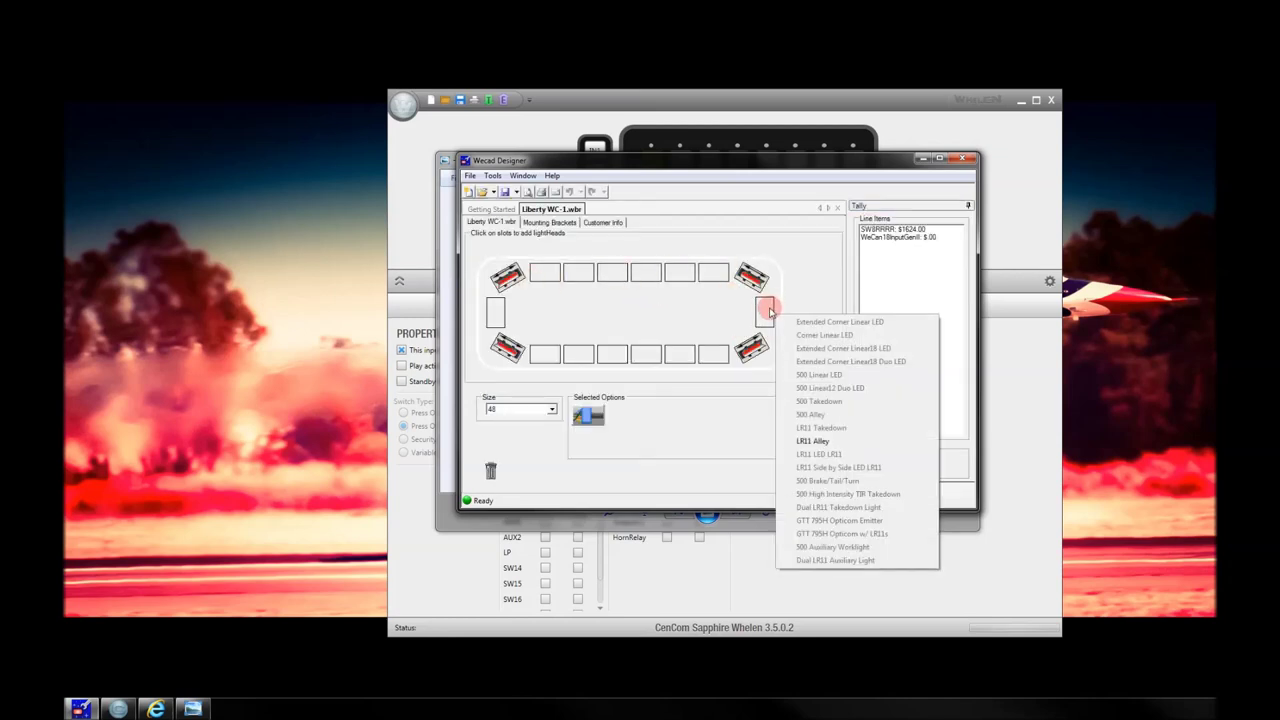
left_click(825, 441)
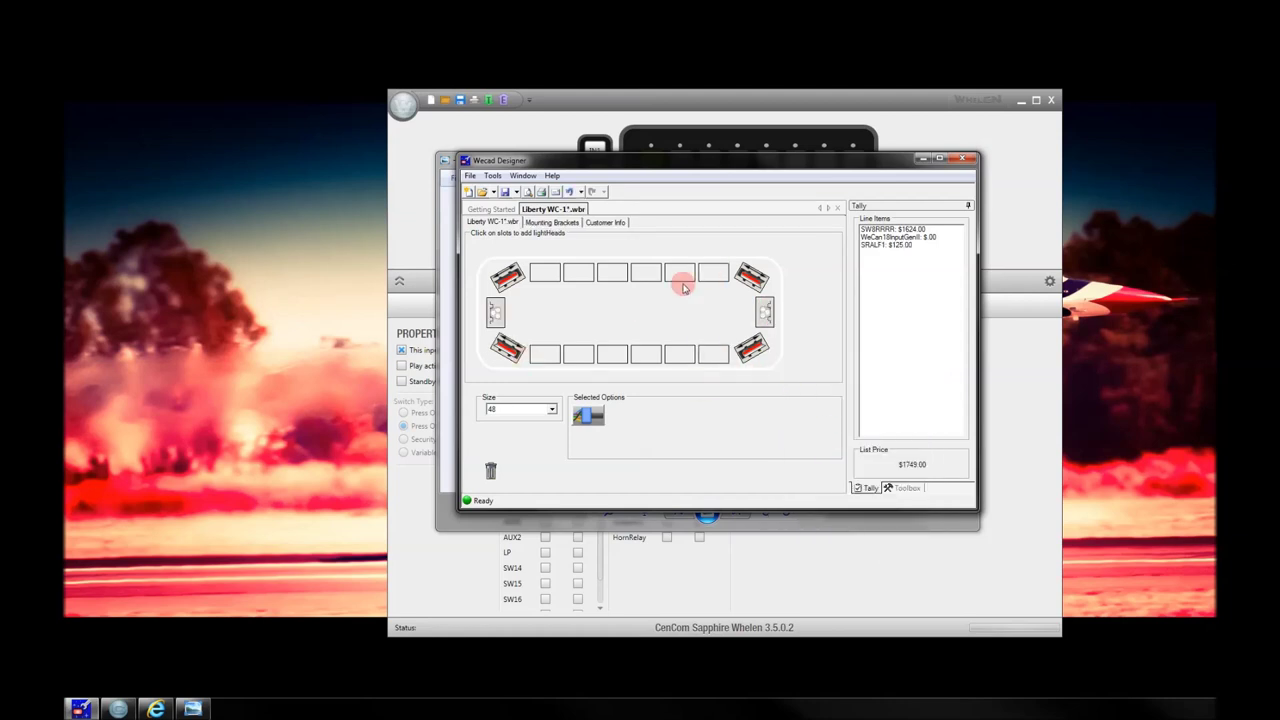
Fill the six front slots of the light bar with red 500 Linear LED lightheads
left_click(713, 272)
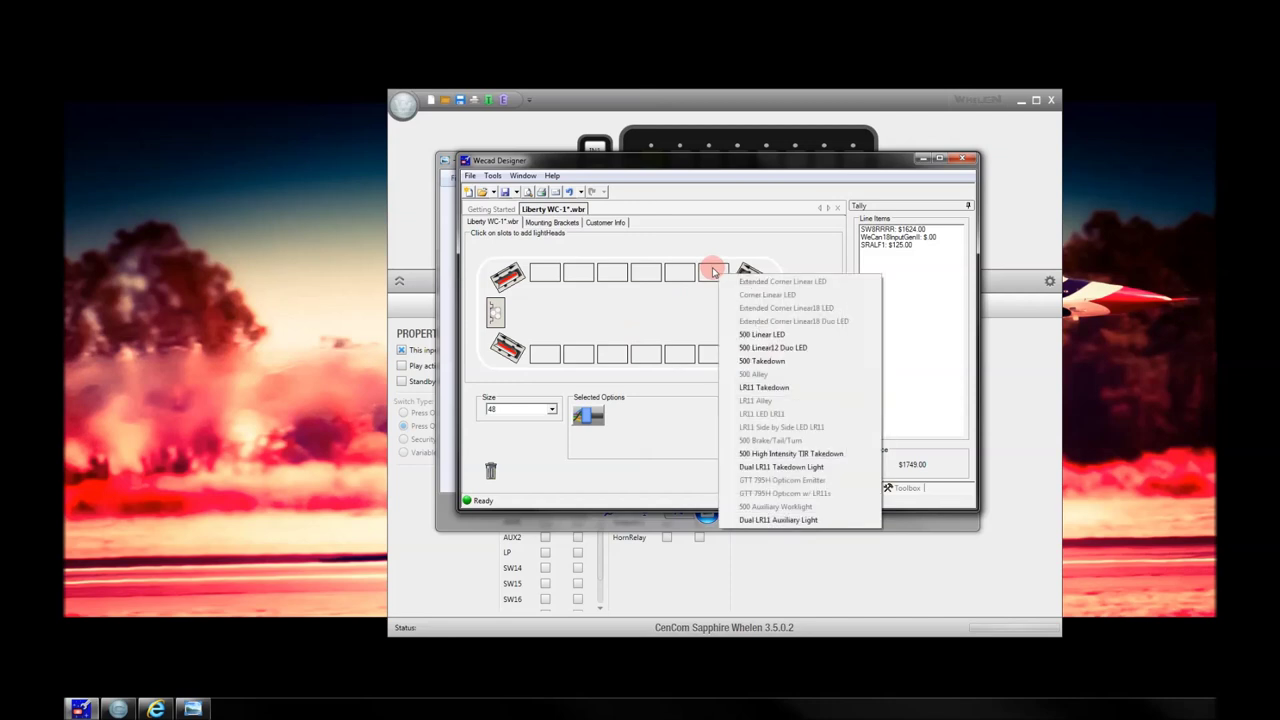
left_click(742, 338)
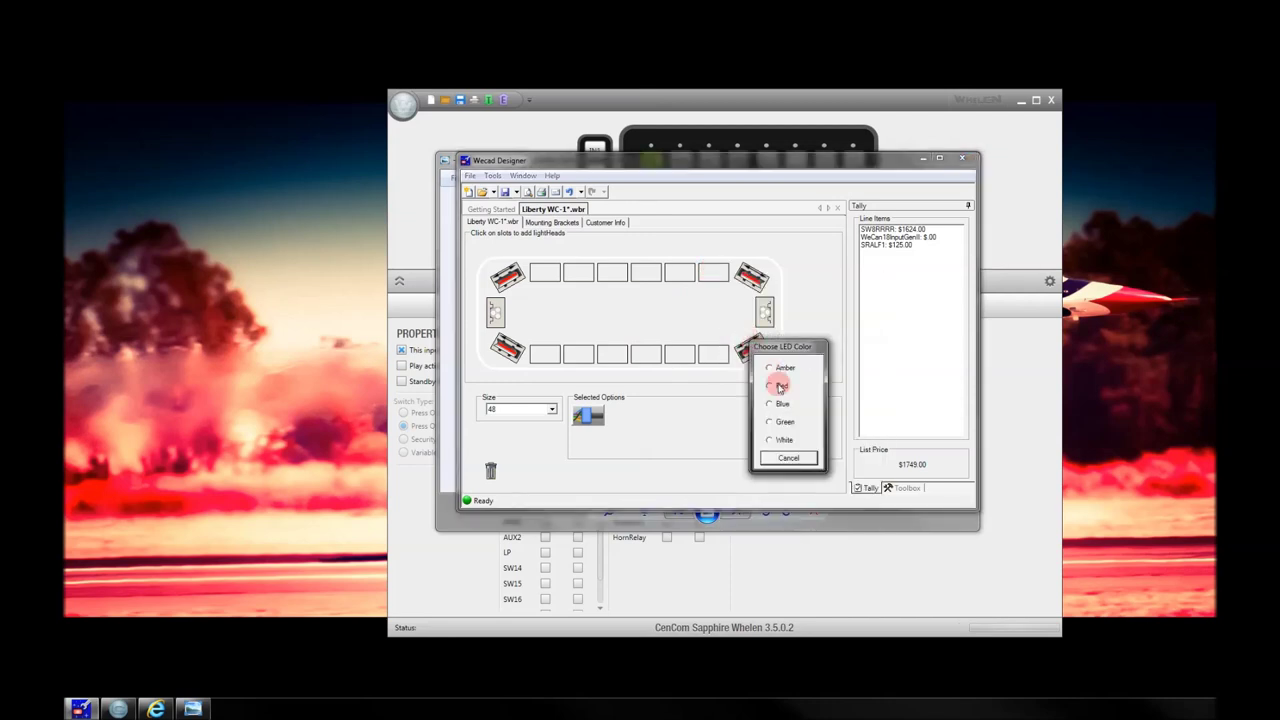
left_click(770, 385)
left_click(682, 278)
left_click(715, 352)
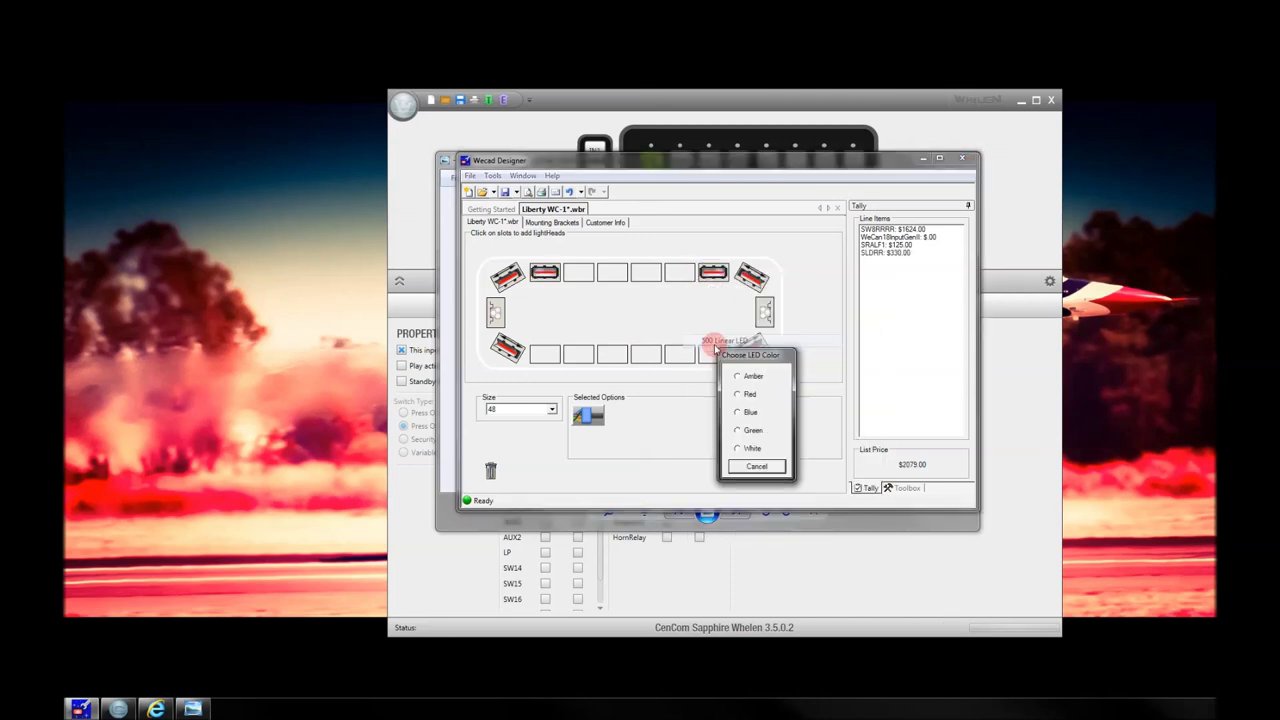
left_click(738, 396)
left_click(633, 276)
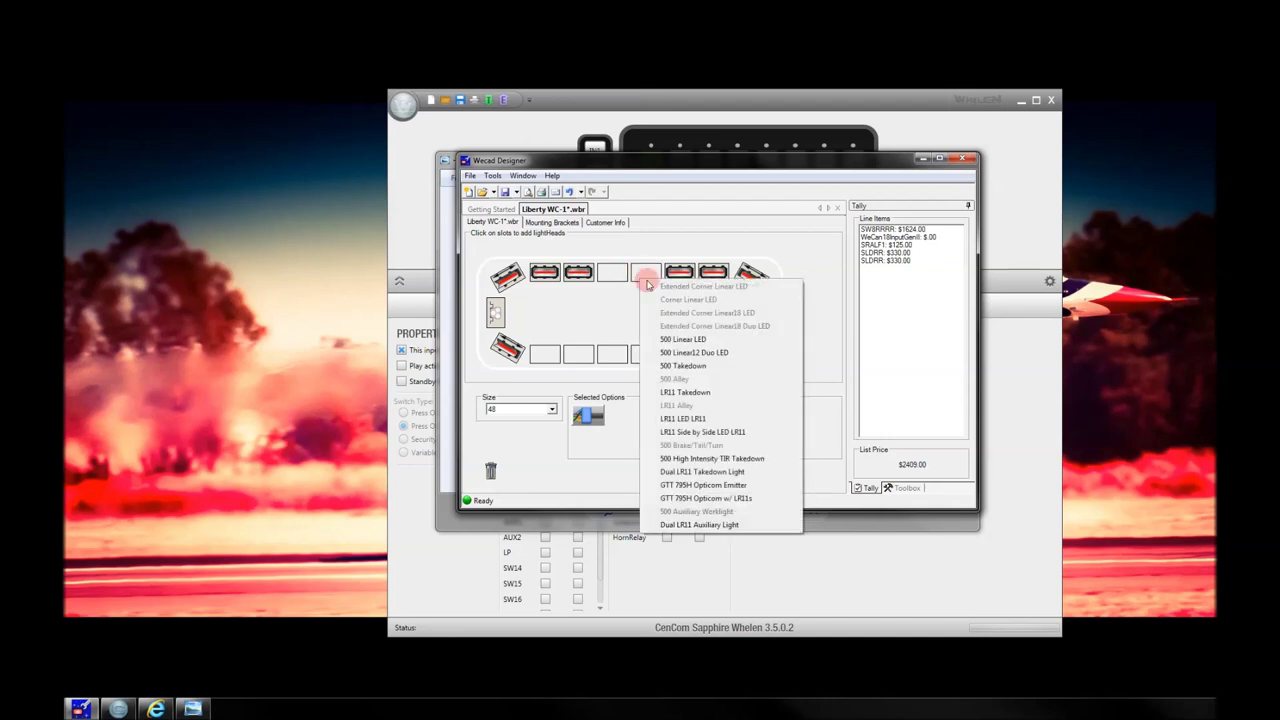
left_click(680, 341)
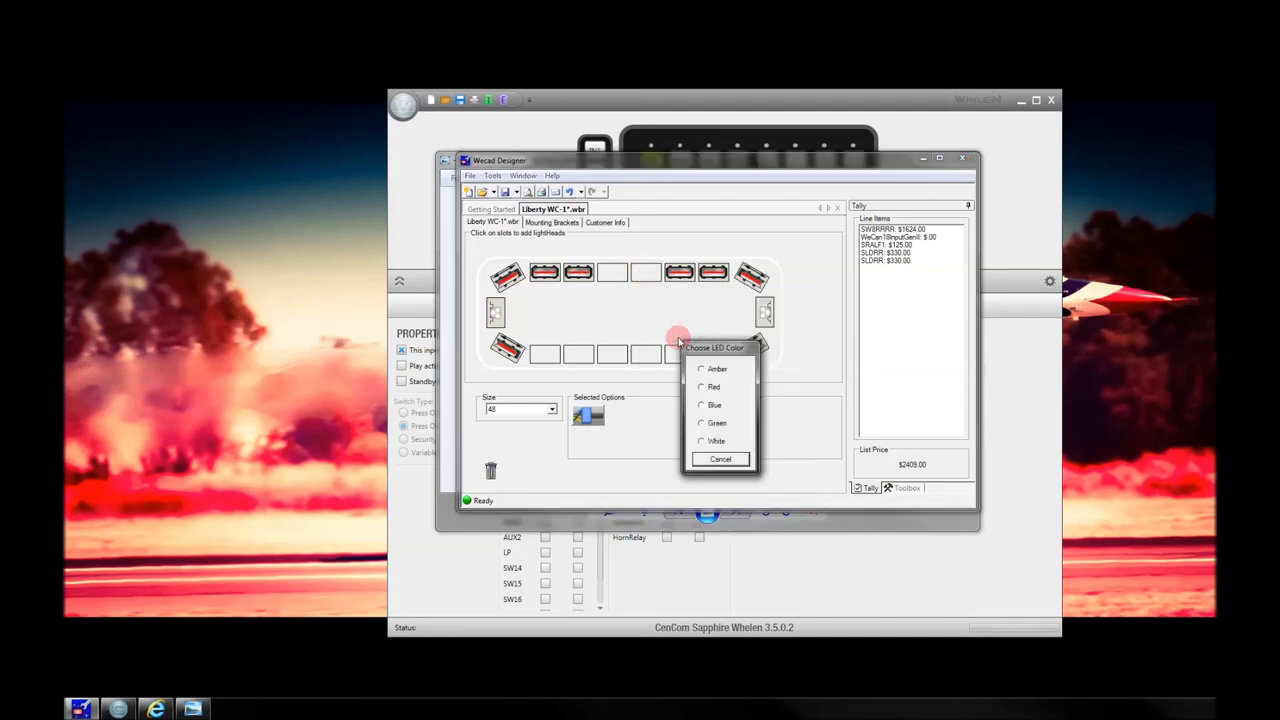
left_click(714, 390)
Add a Full Width TA traffic advisor across the rear and replace the second front pair from the ends with 500 High Intensity TIR Takedown lights
left_click(906, 489)
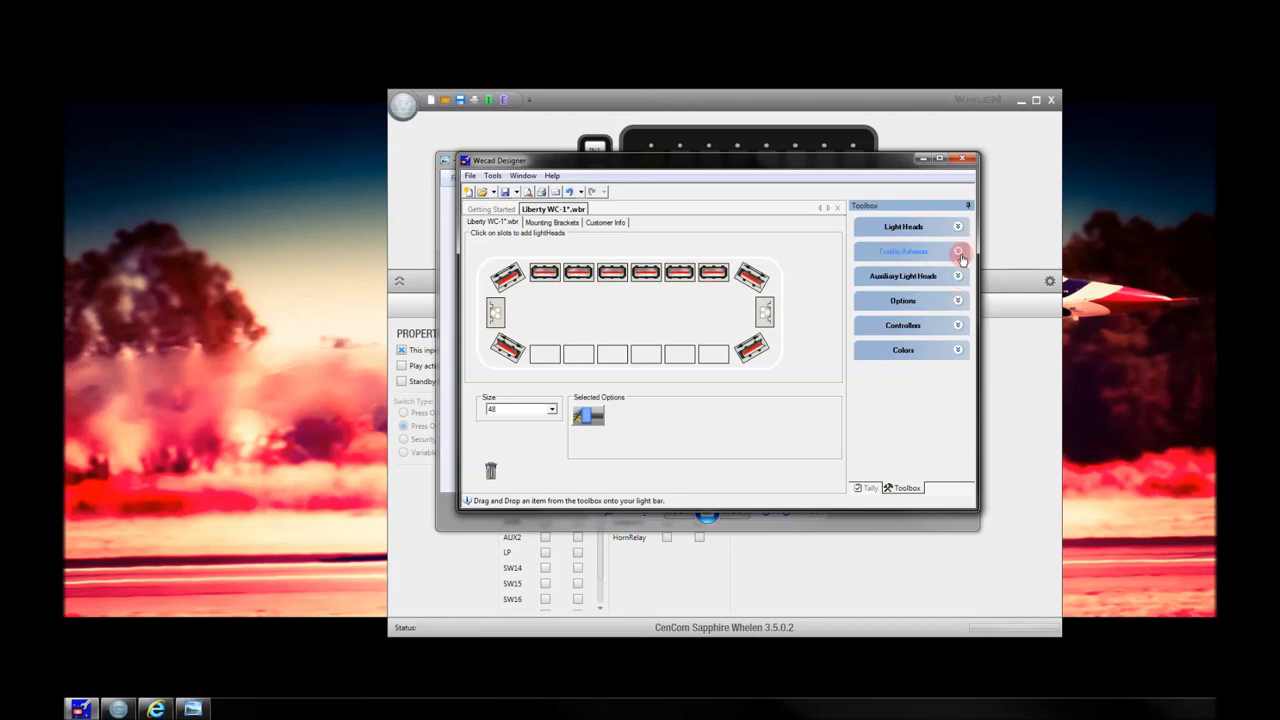
left_click(957, 251)
left_click_drag(920, 340, 713, 357)
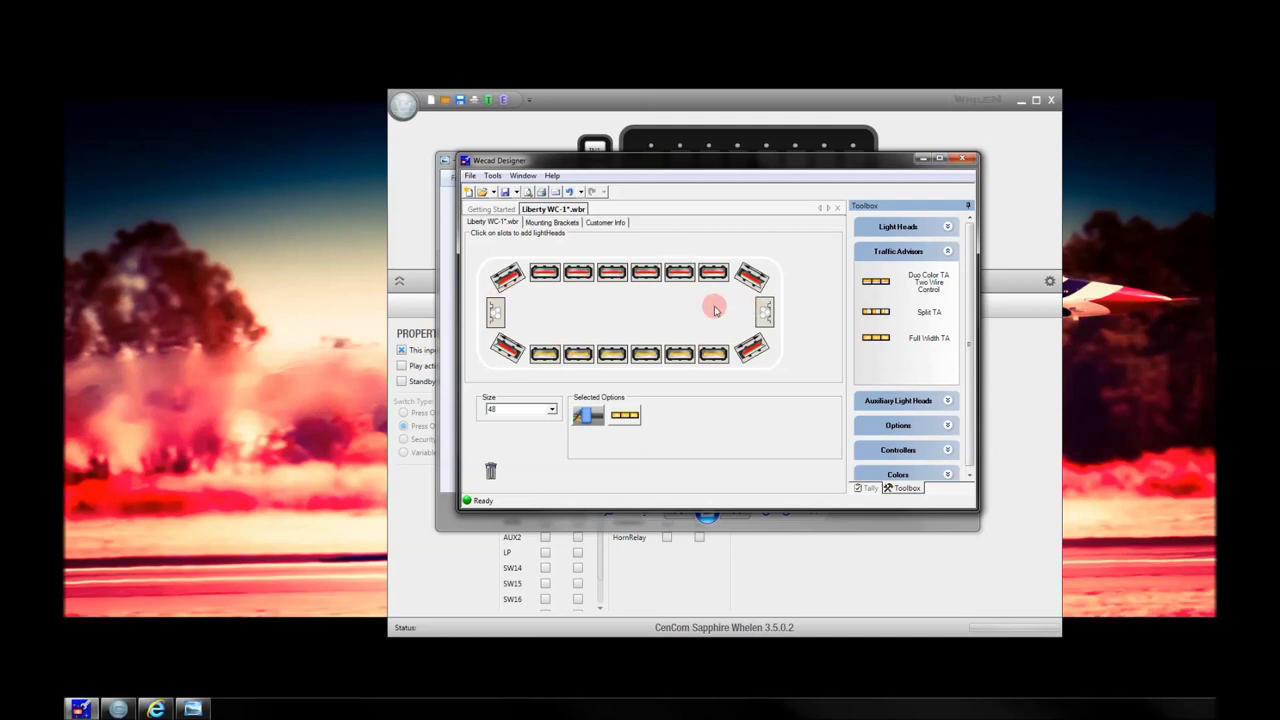
left_click(680, 273)
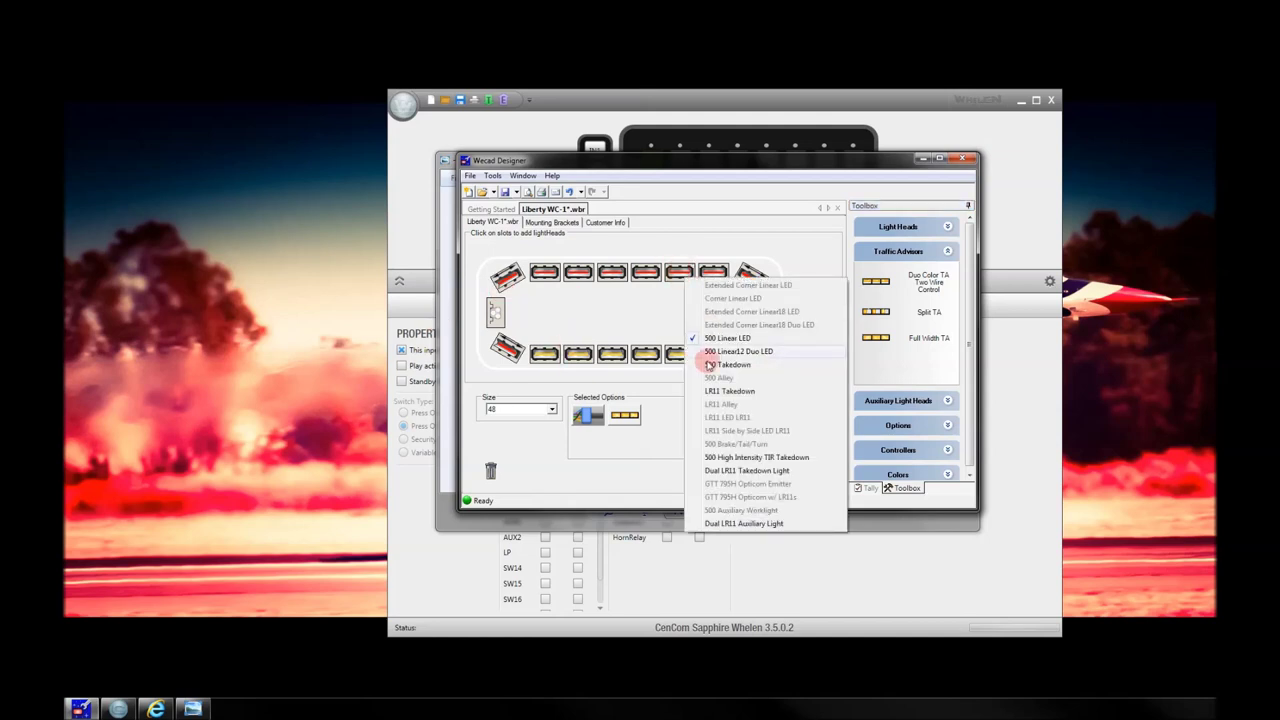
left_click(727, 457)
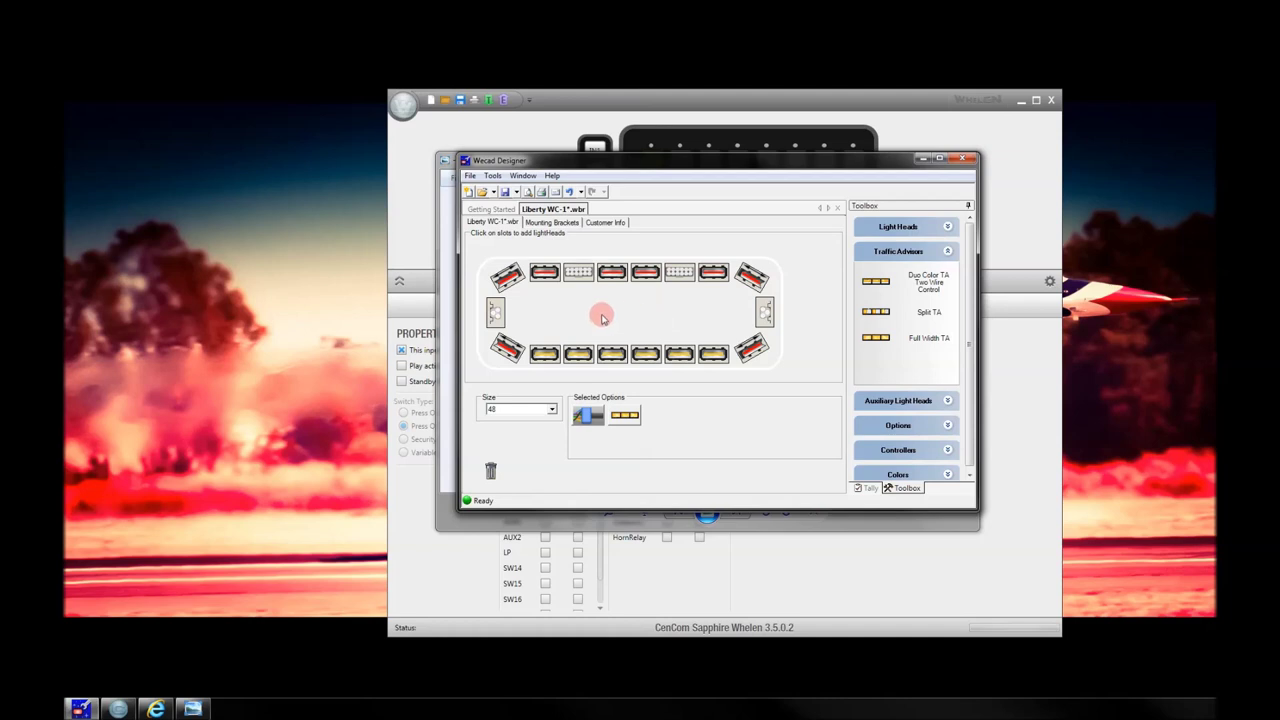
Export the light bar configuration to the Desktop as a Lightbar Export file
left_click(469, 176)
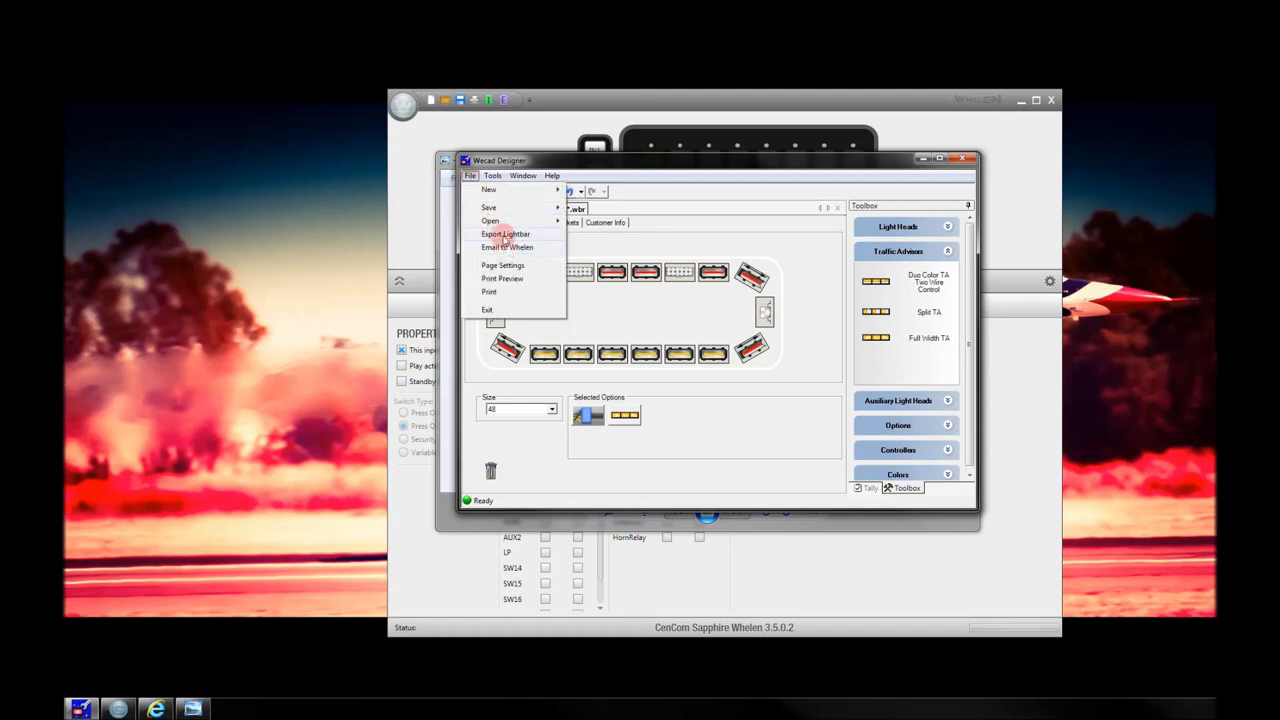
left_click(505, 234)
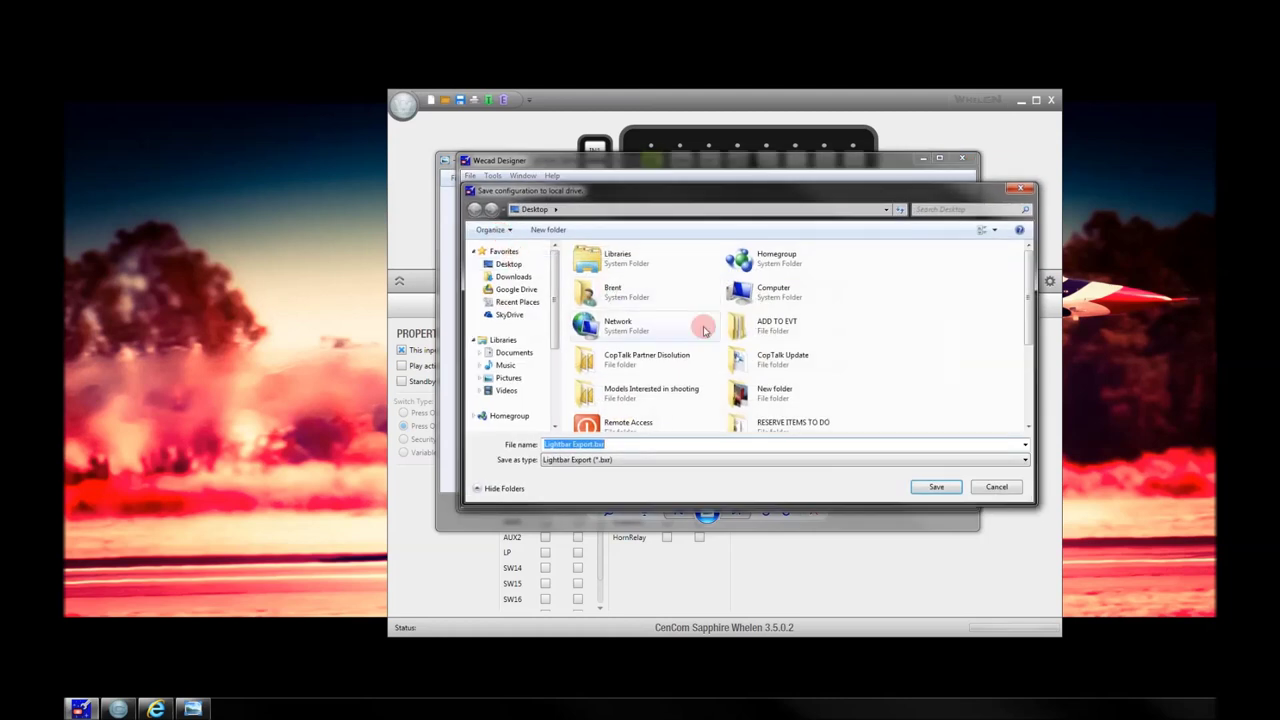
left_click(508, 263)
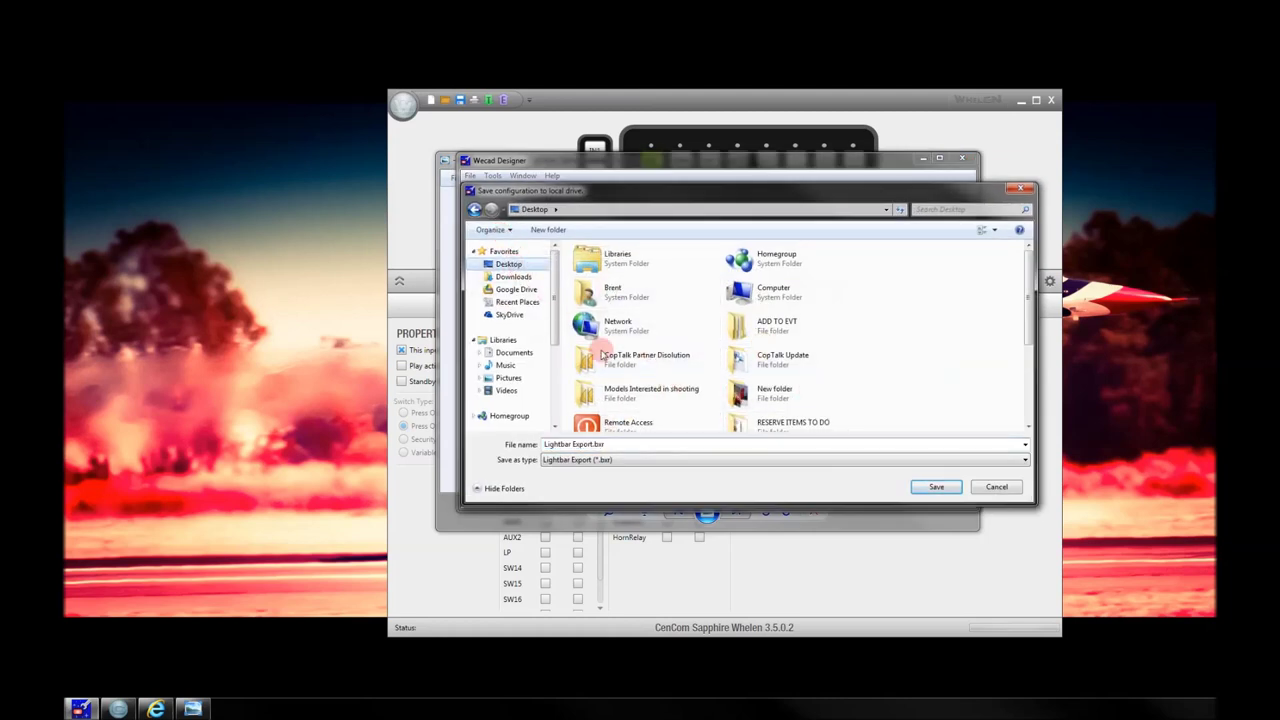
left_click(937, 488)
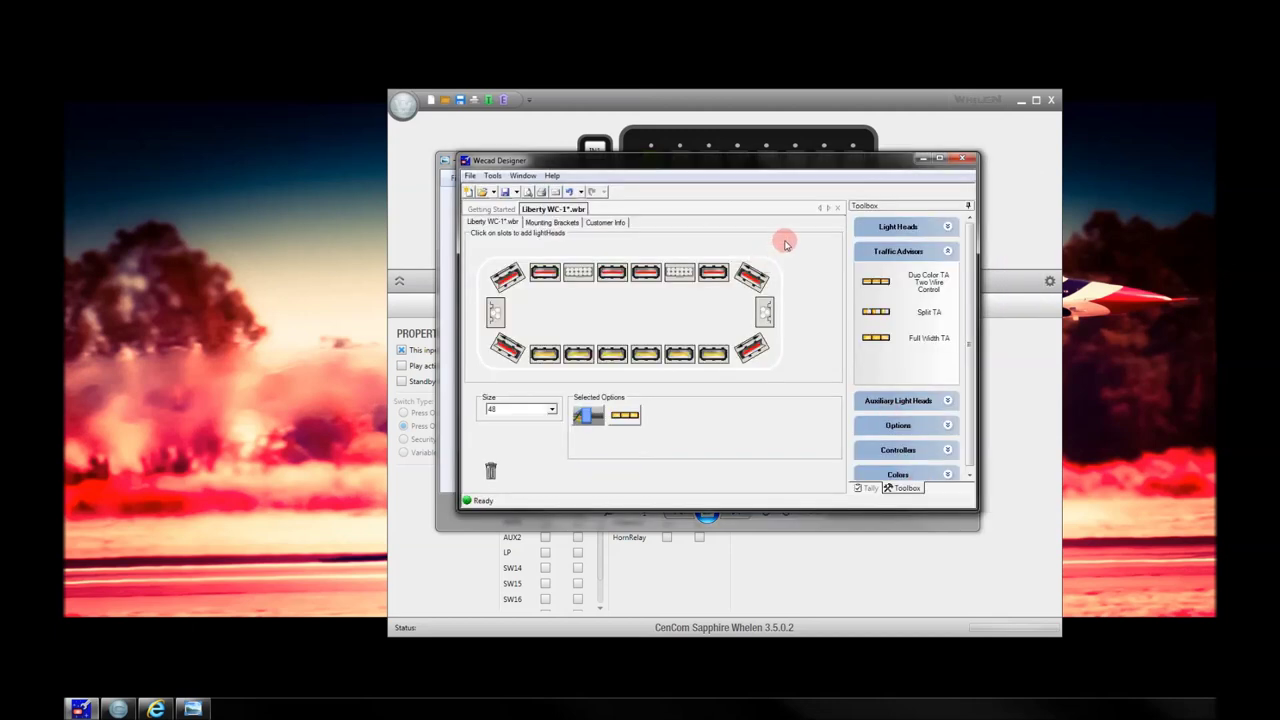
Switch to CenCom Sapphire, create a new CAN CTL 1 configuration with no lightbar and the default traffic advisor, and enlarge the program window
left_click(926, 158)
left_click(966, 160)
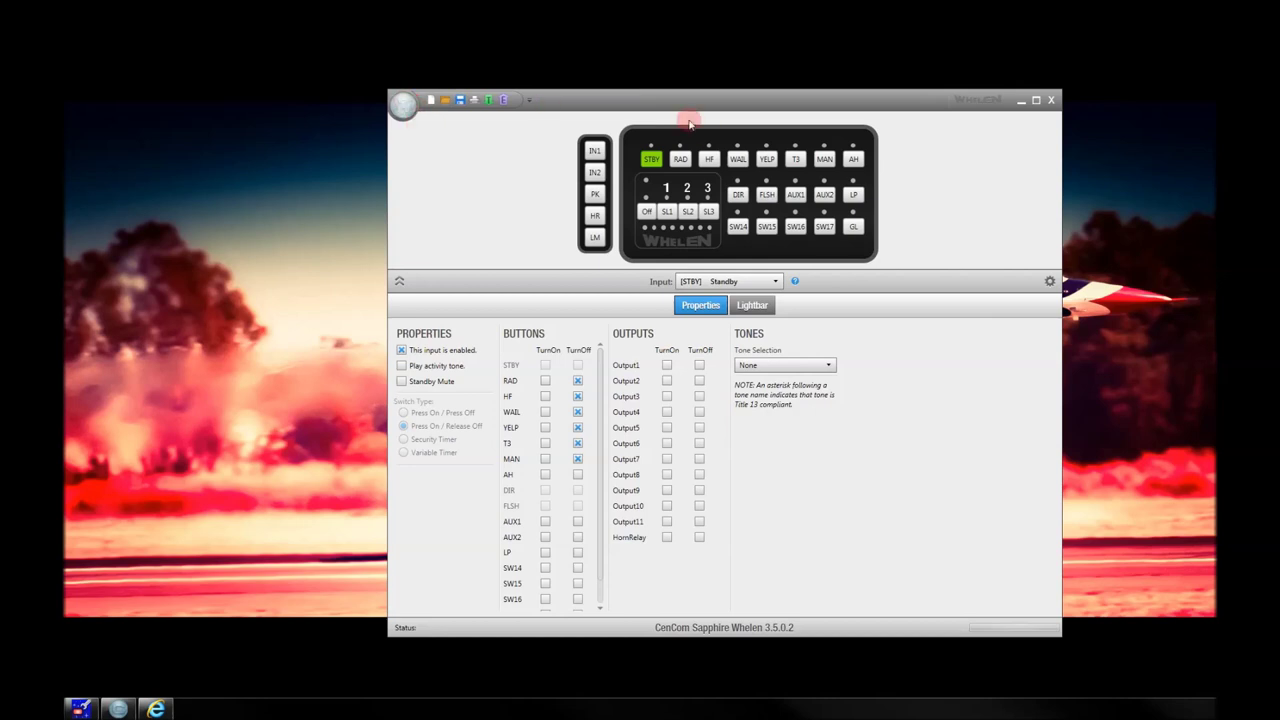
left_click(430, 101)
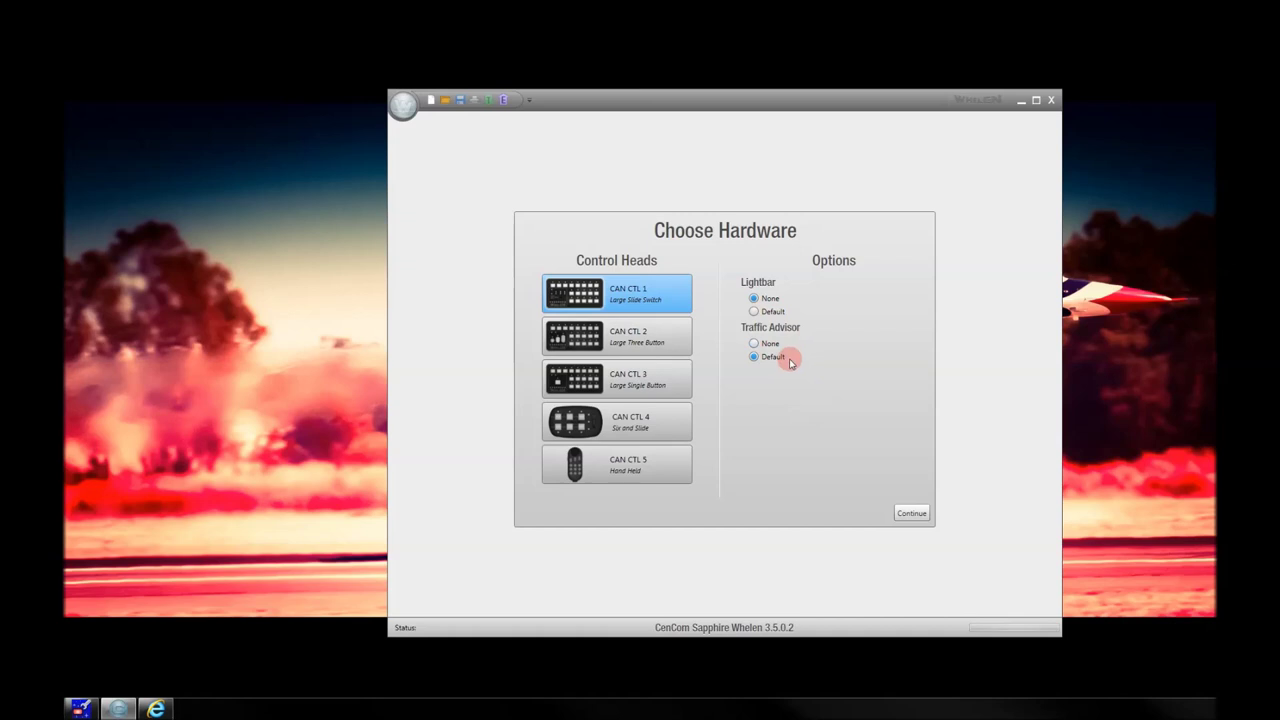
left_click(909, 515)
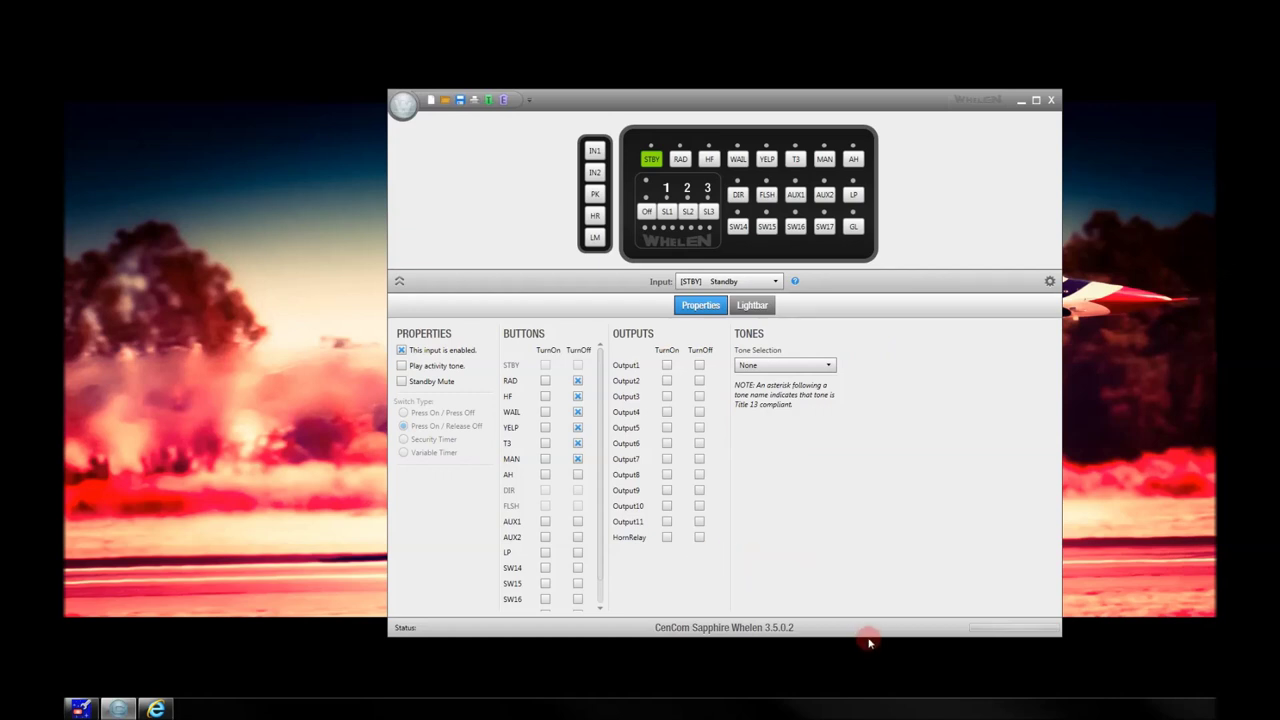
left_click_drag(866, 636, 871, 688)
left_click_drag(899, 104, 894, 74)
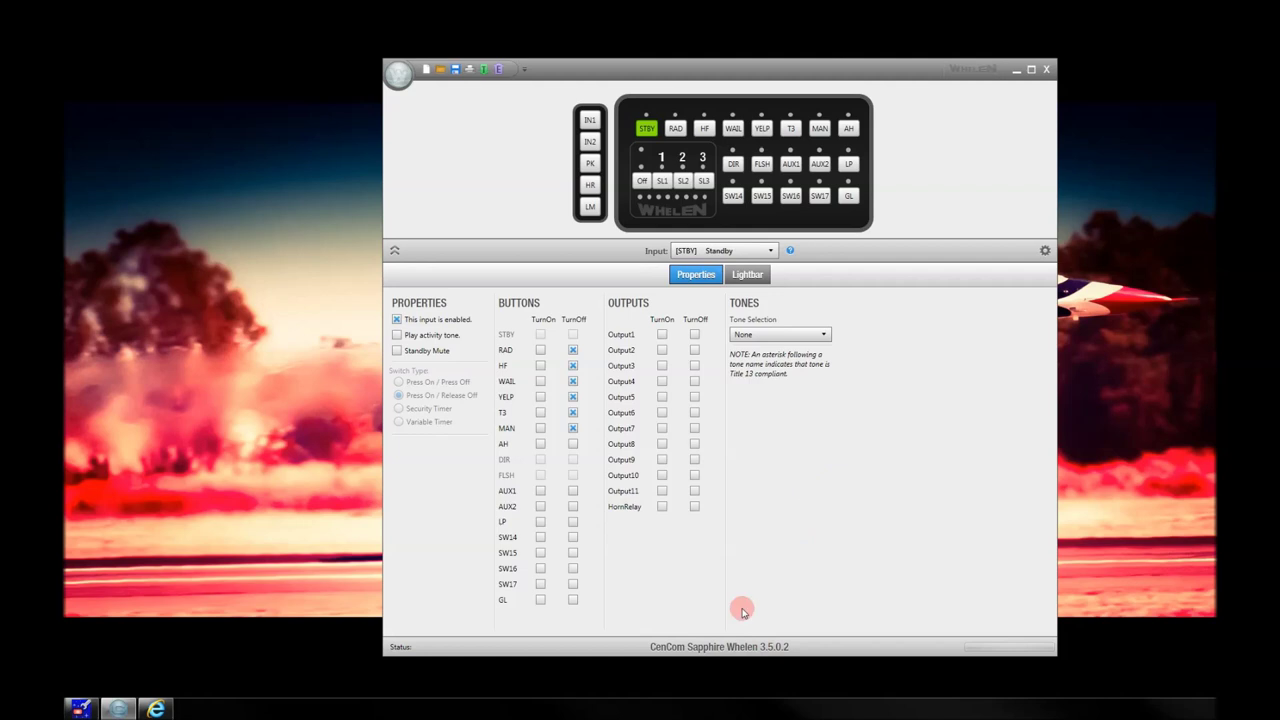
Import the Lightbar Export file from the Desktop into the configuration, working from the Standby input
left_click(648, 130)
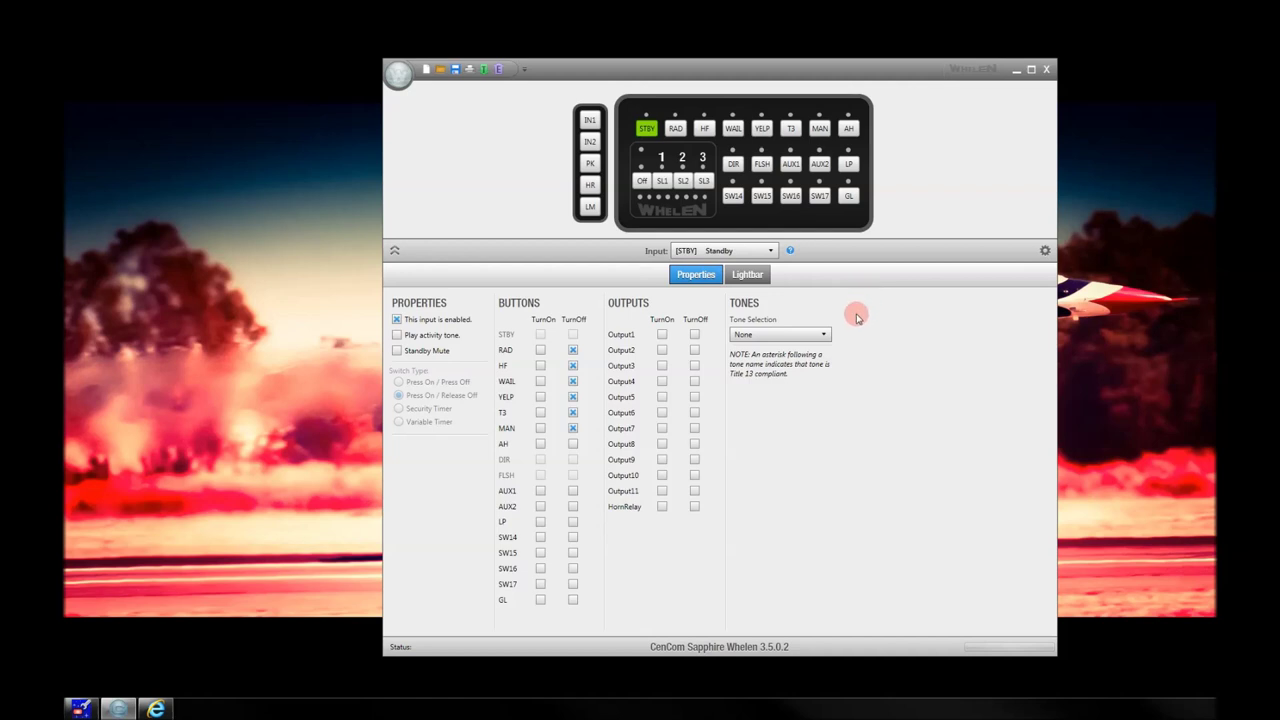
left_click(747, 276)
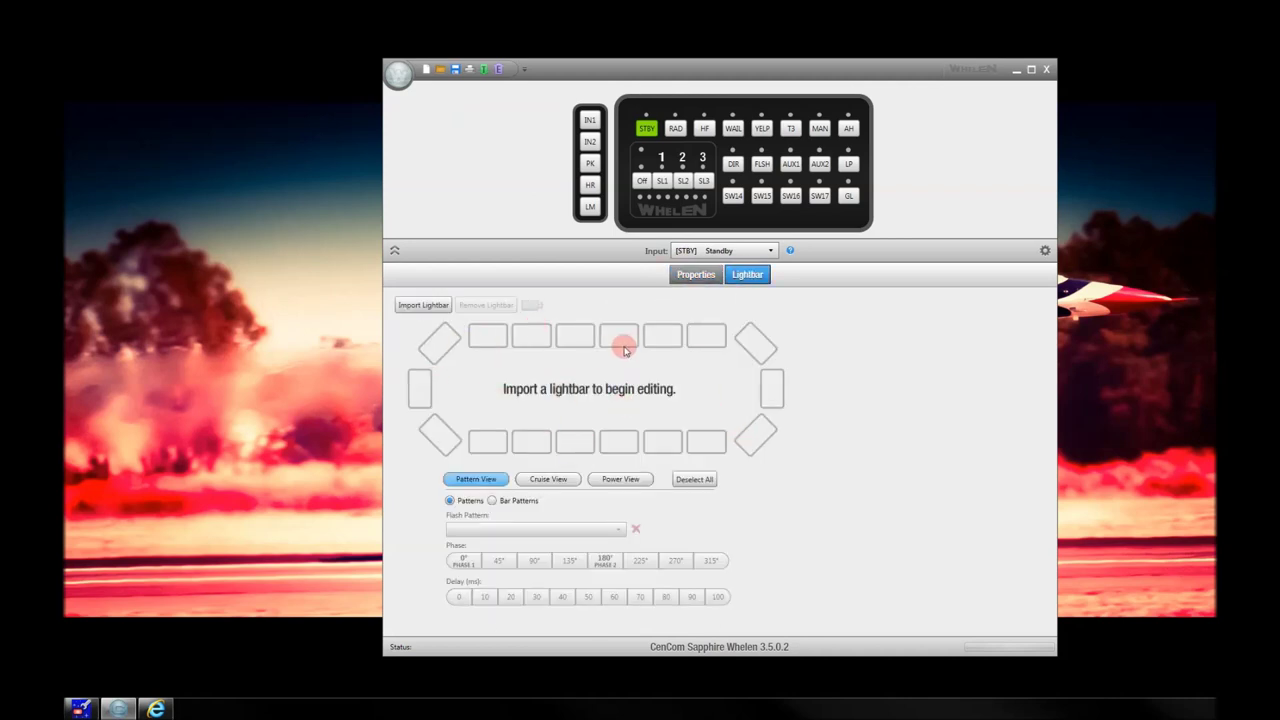
left_click(421, 306)
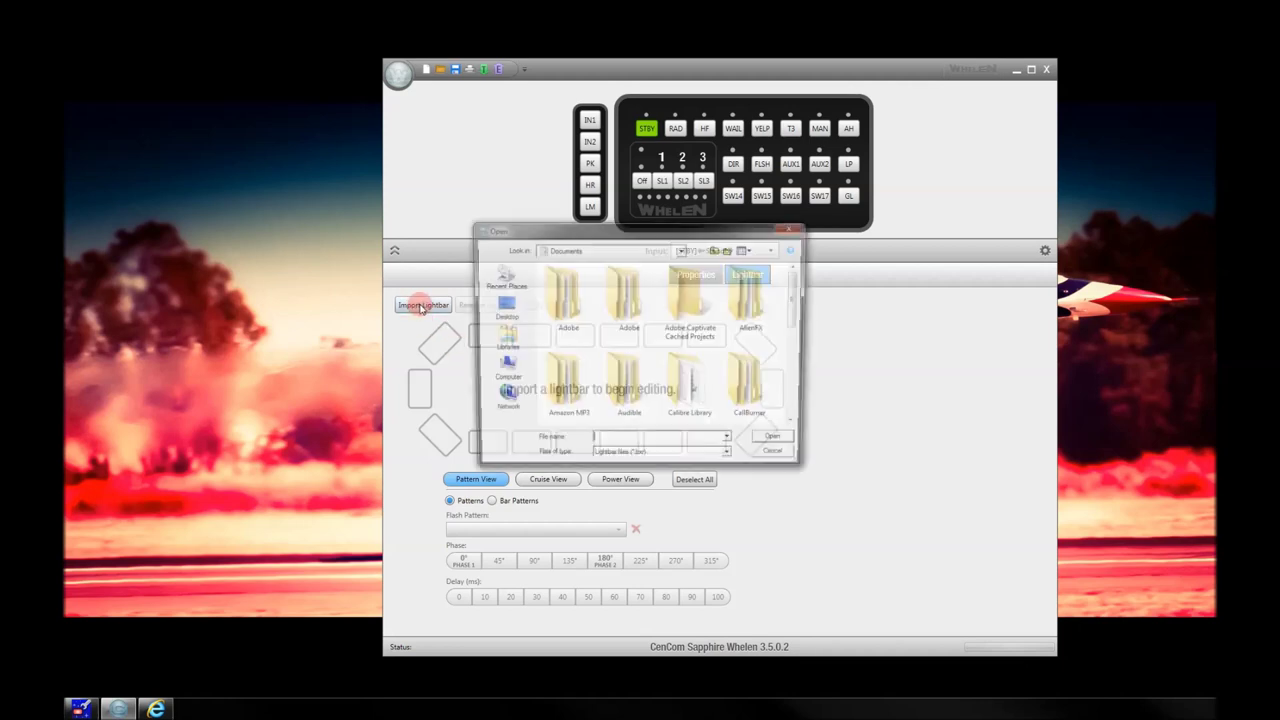
left_click(503, 309)
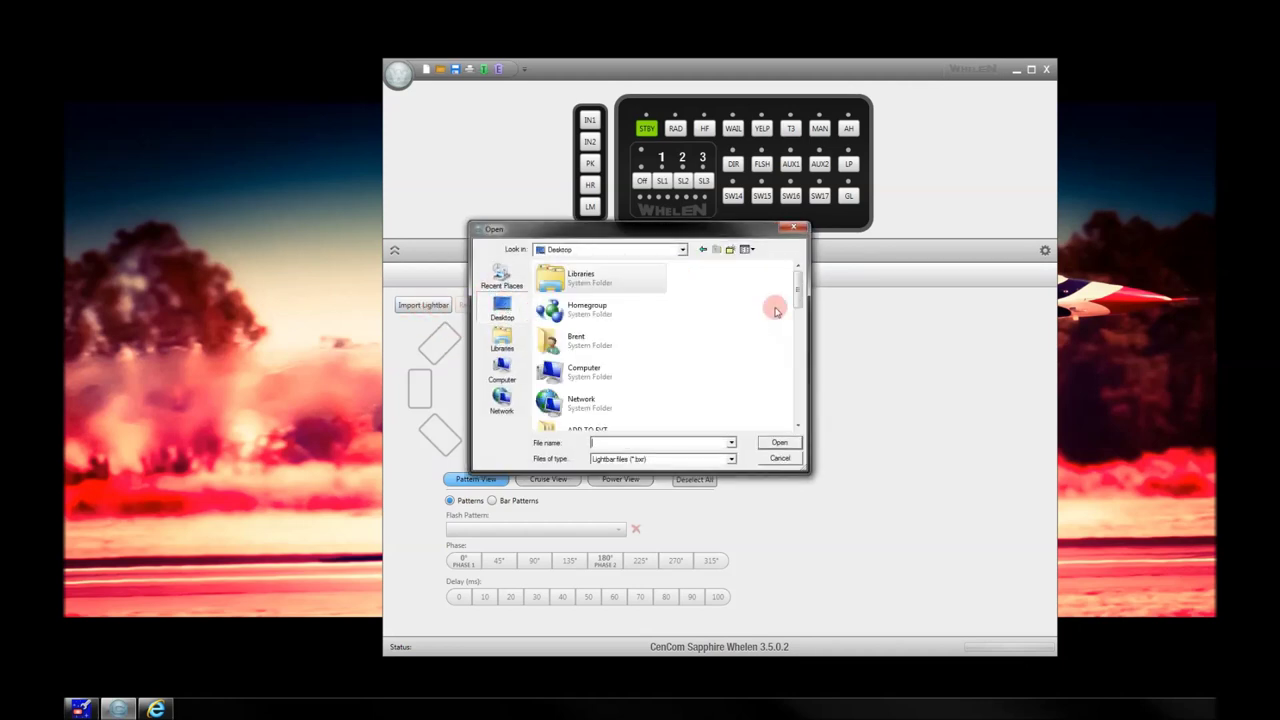
left_click_drag(799, 283, 798, 402)
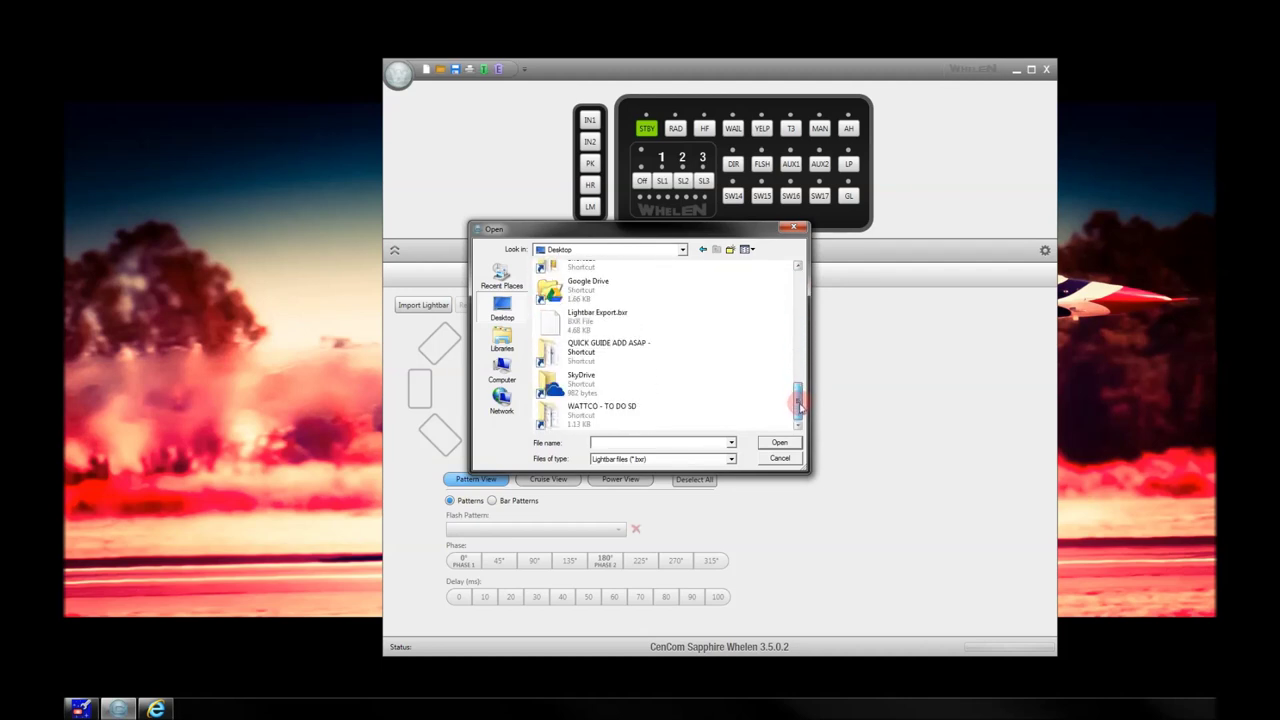
left_click(603, 317)
left_click(779, 443)
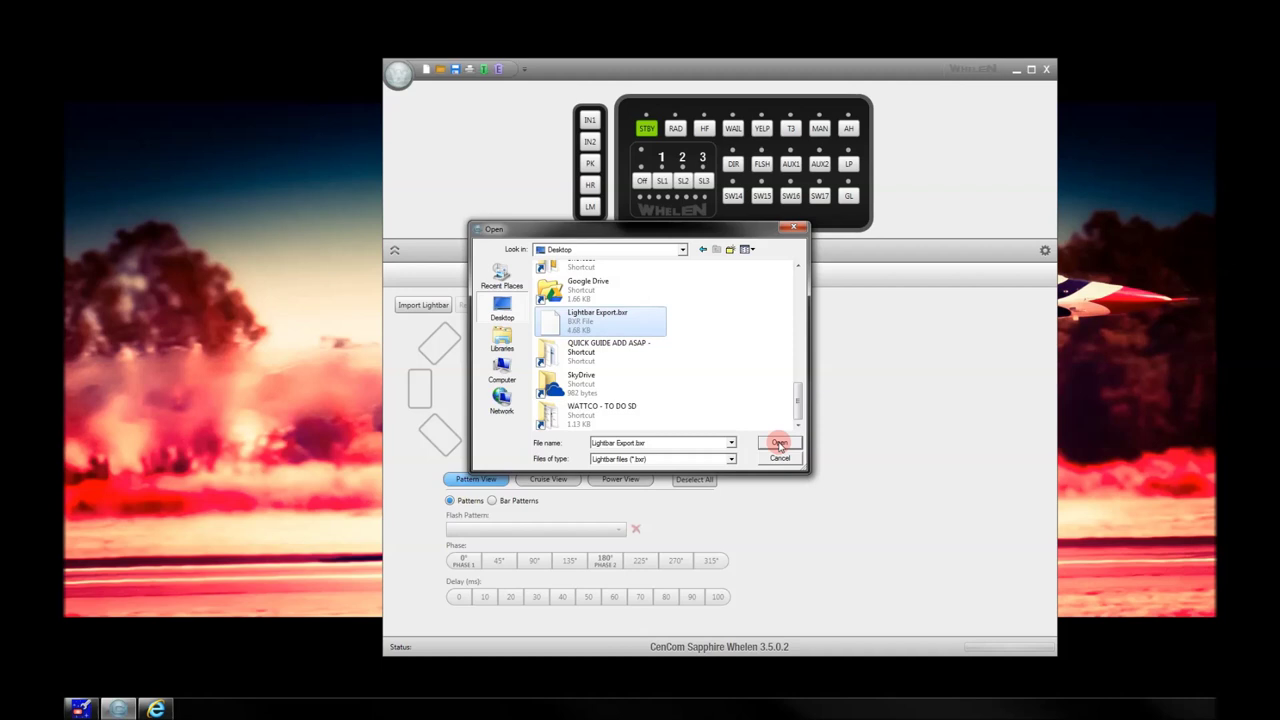
left_click(779, 443)
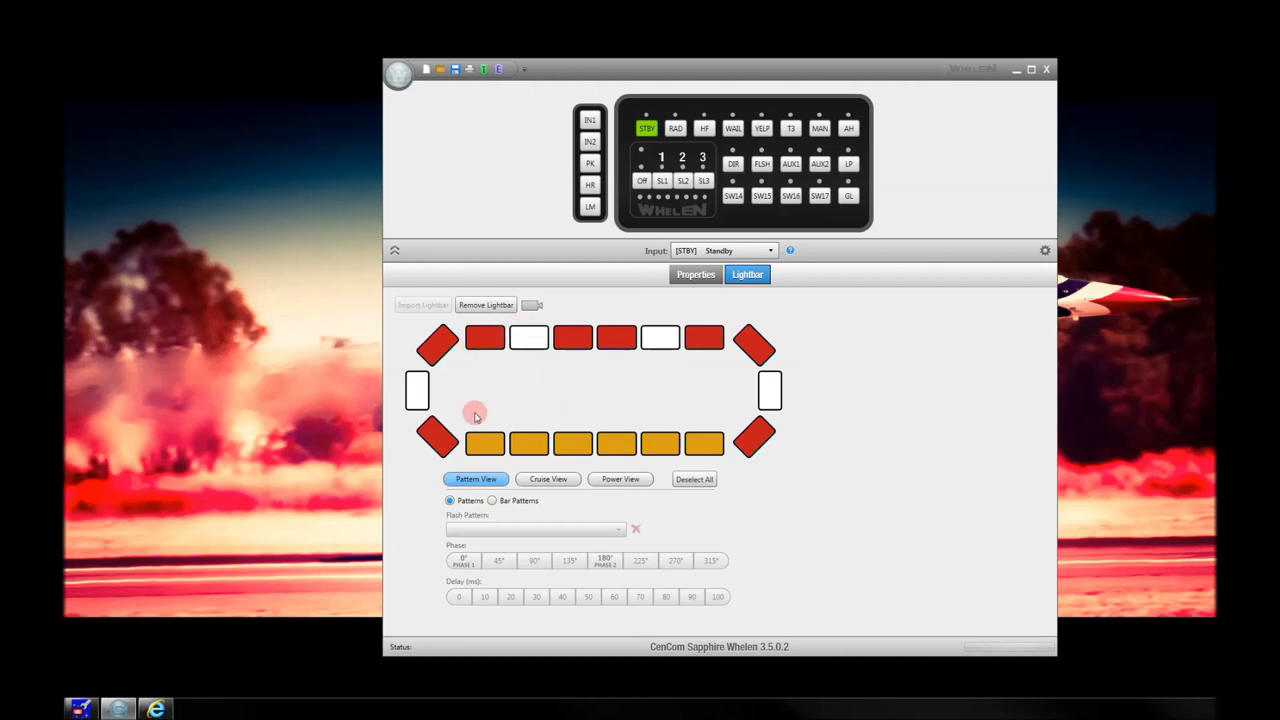
Compare the imported light bar with the Liberty WC design in WeCad Designer, and return to the Standby input's properties in CenCom Sapphire
left_click(80, 708)
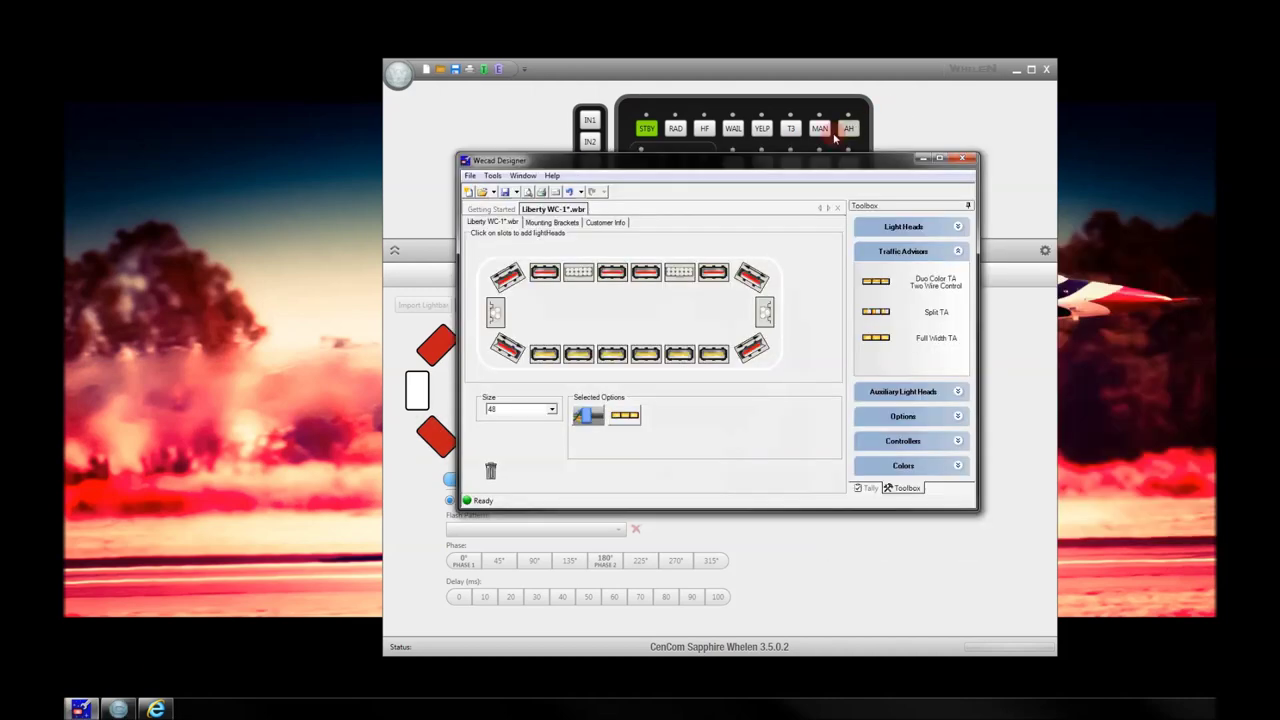
left_click_drag(804, 162, 973, 98)
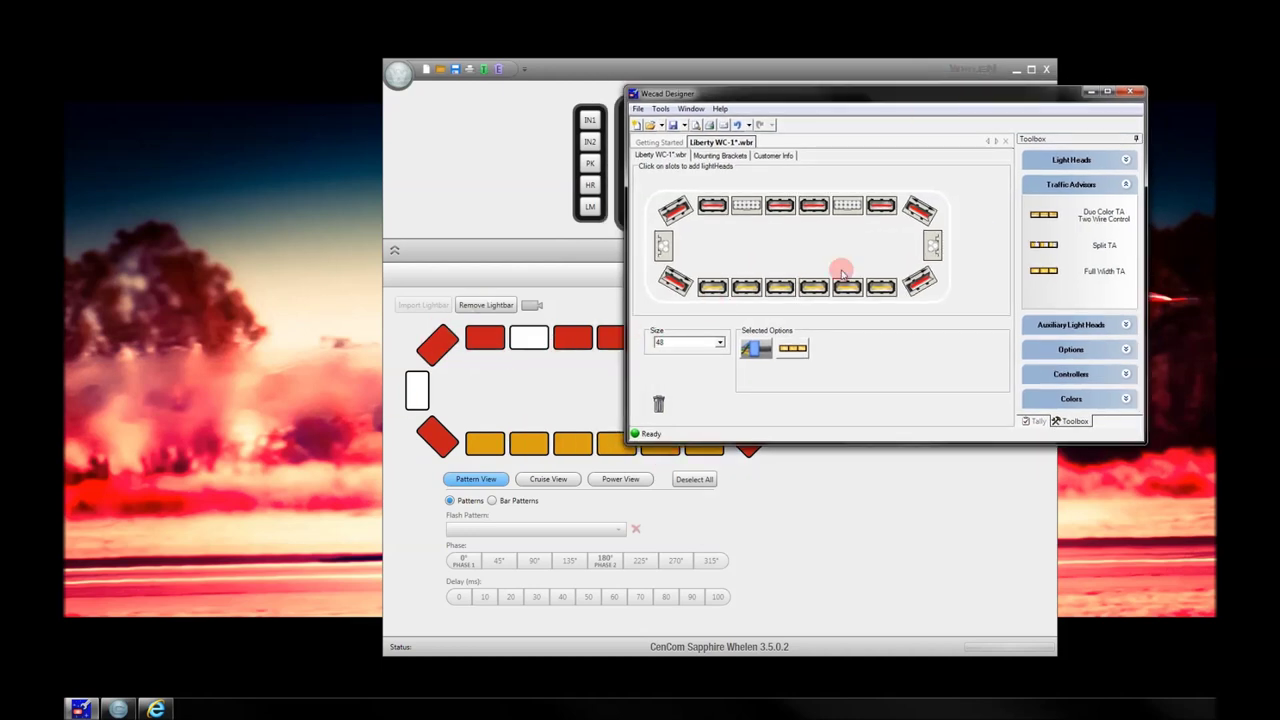
left_click(1088, 93)
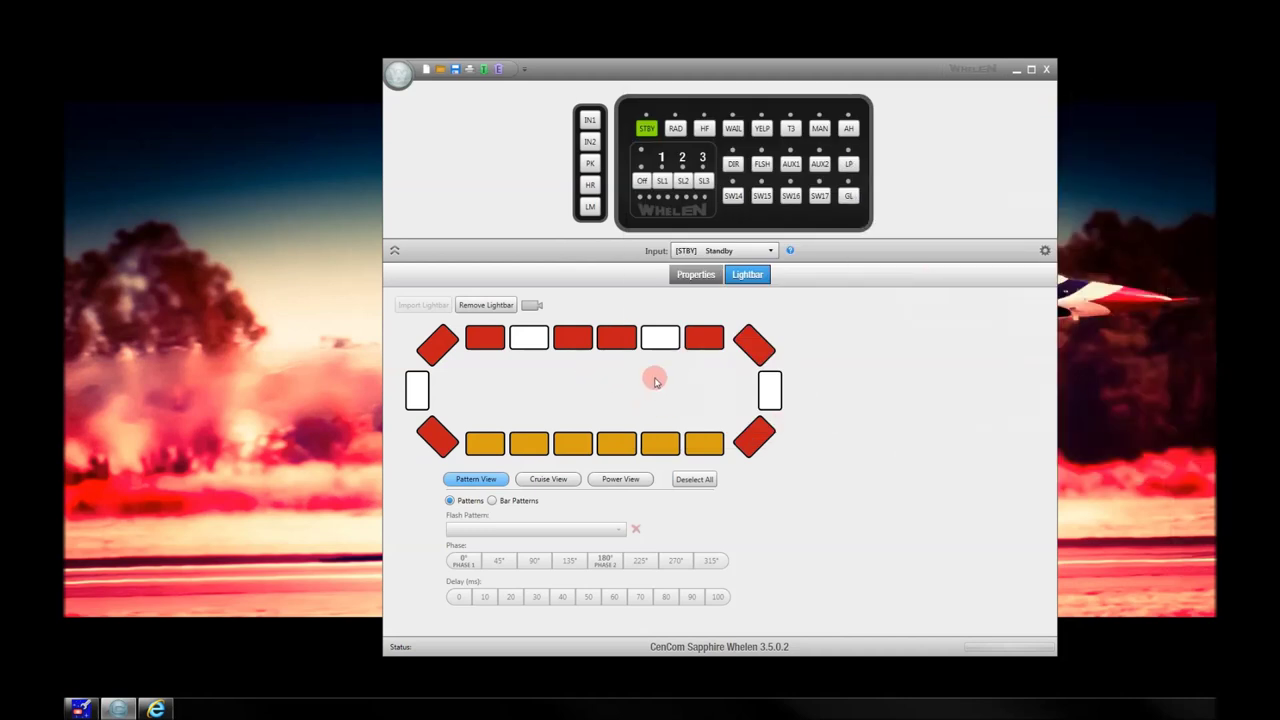
left_click(634, 336)
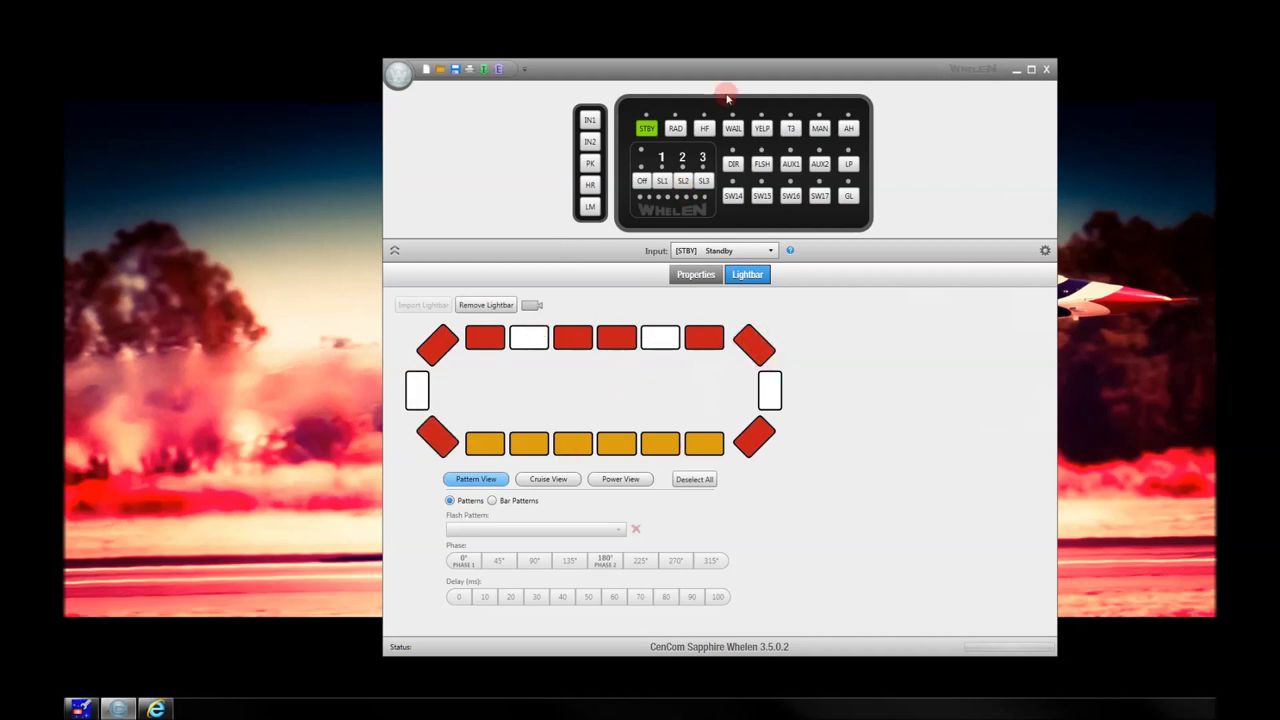
mouse_move(685, 345)
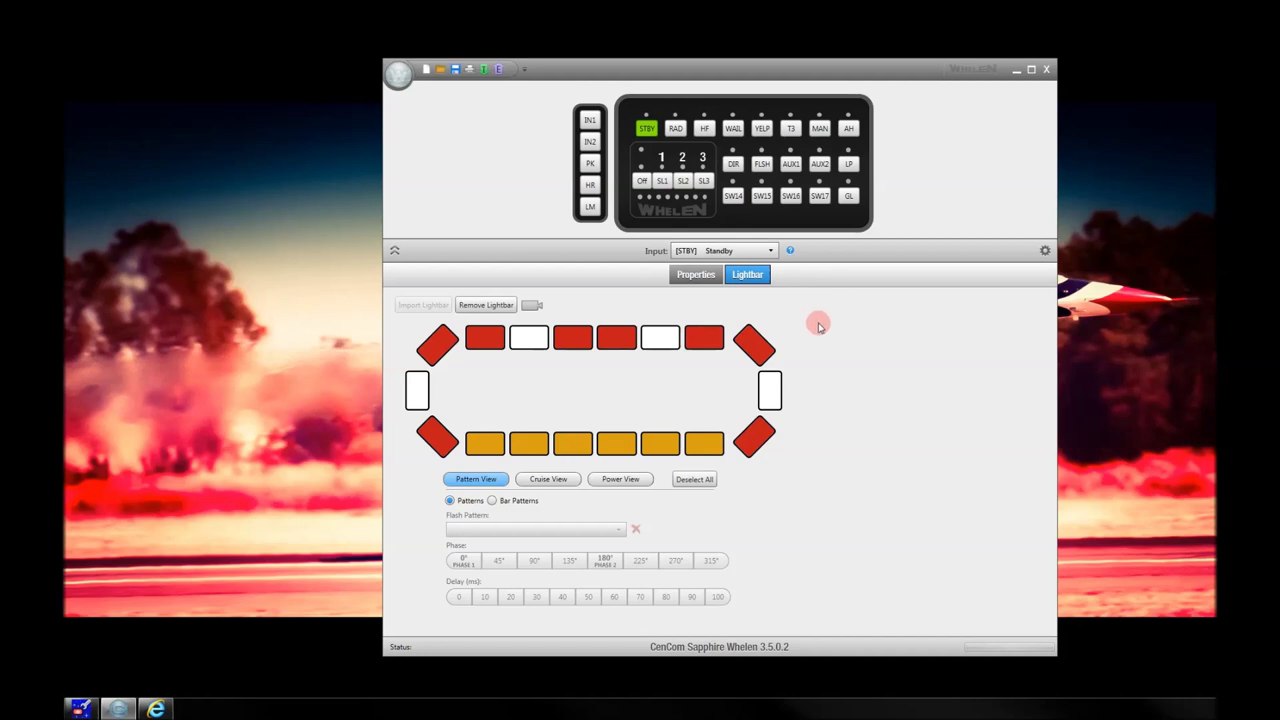
left_click(80, 708)
left_click_drag(897, 98, 750, 164)
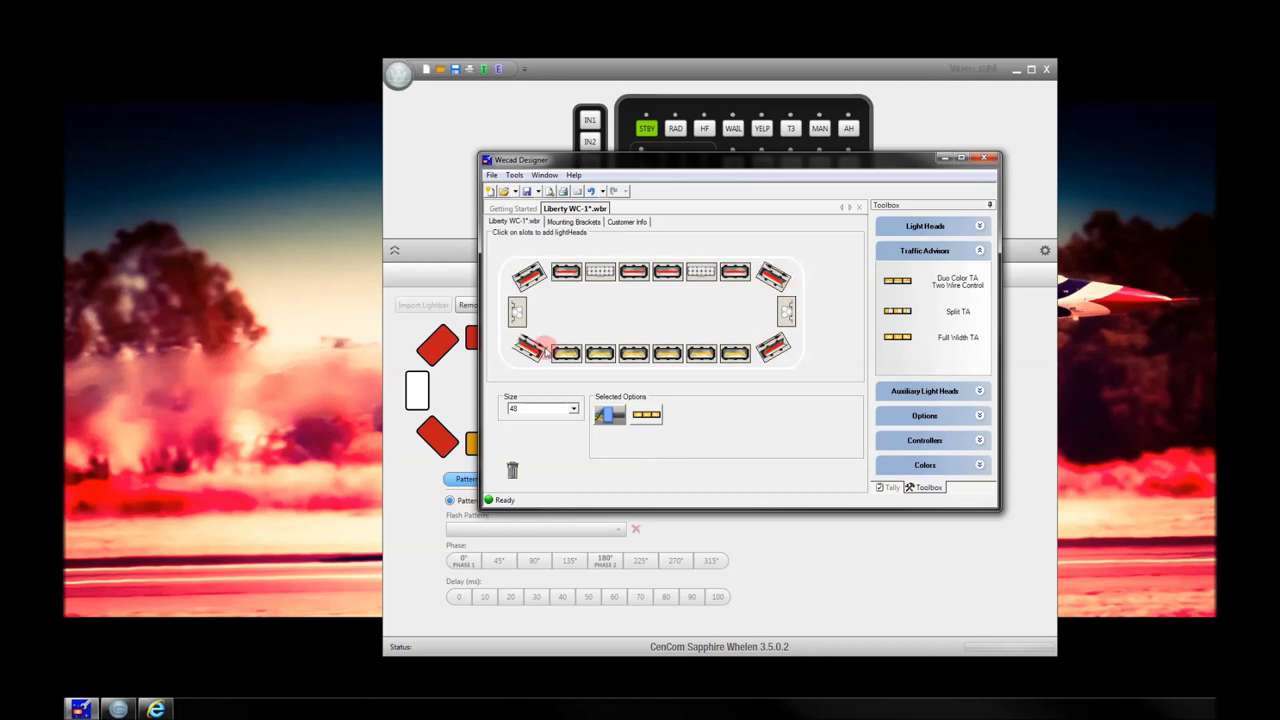
left_click(943, 158)
left_click(694, 274)
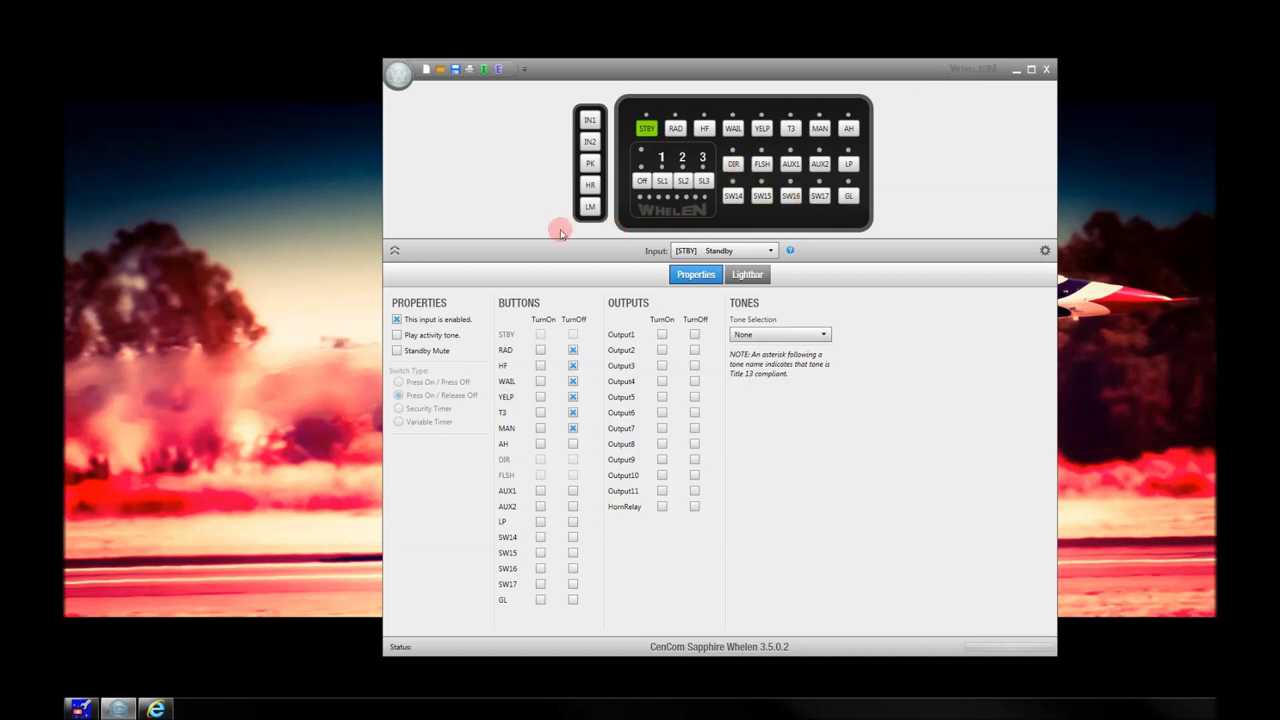
Open the CenCom Sapphire help file in an enlarged window, read the Active Input and Active Input Help topics, and close it
left_click(398, 74)
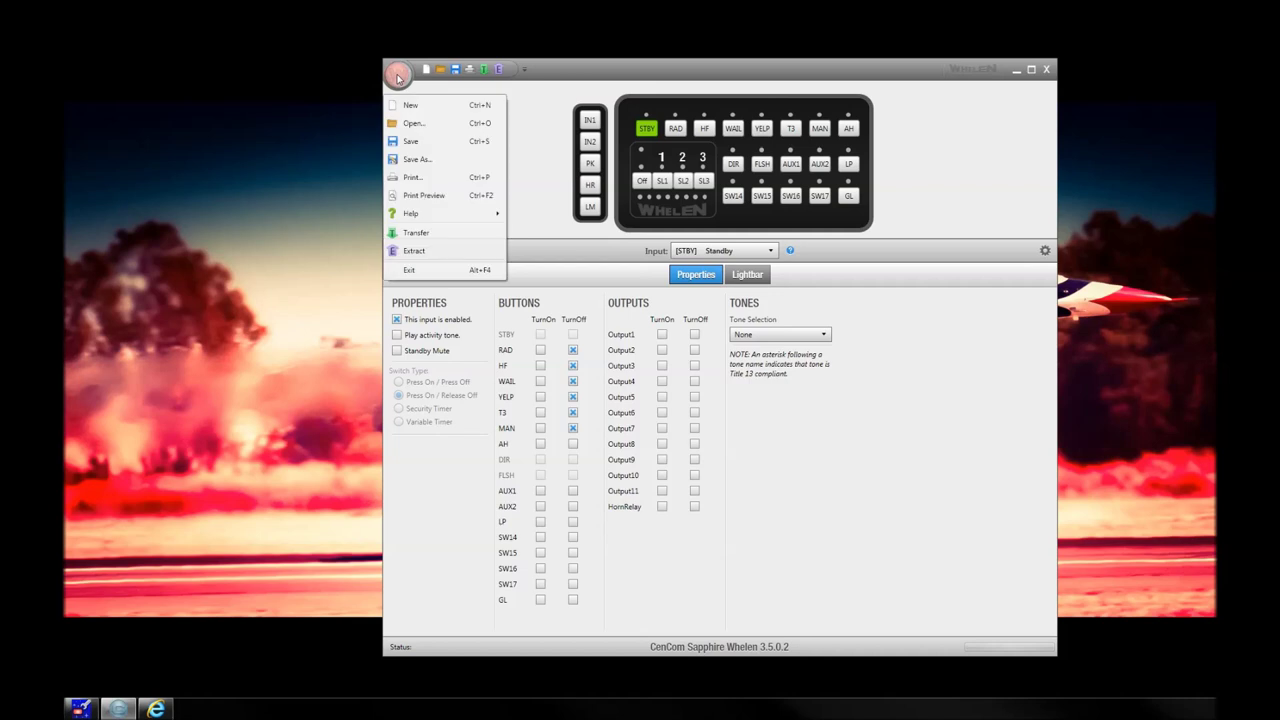
mouse_move(423, 214)
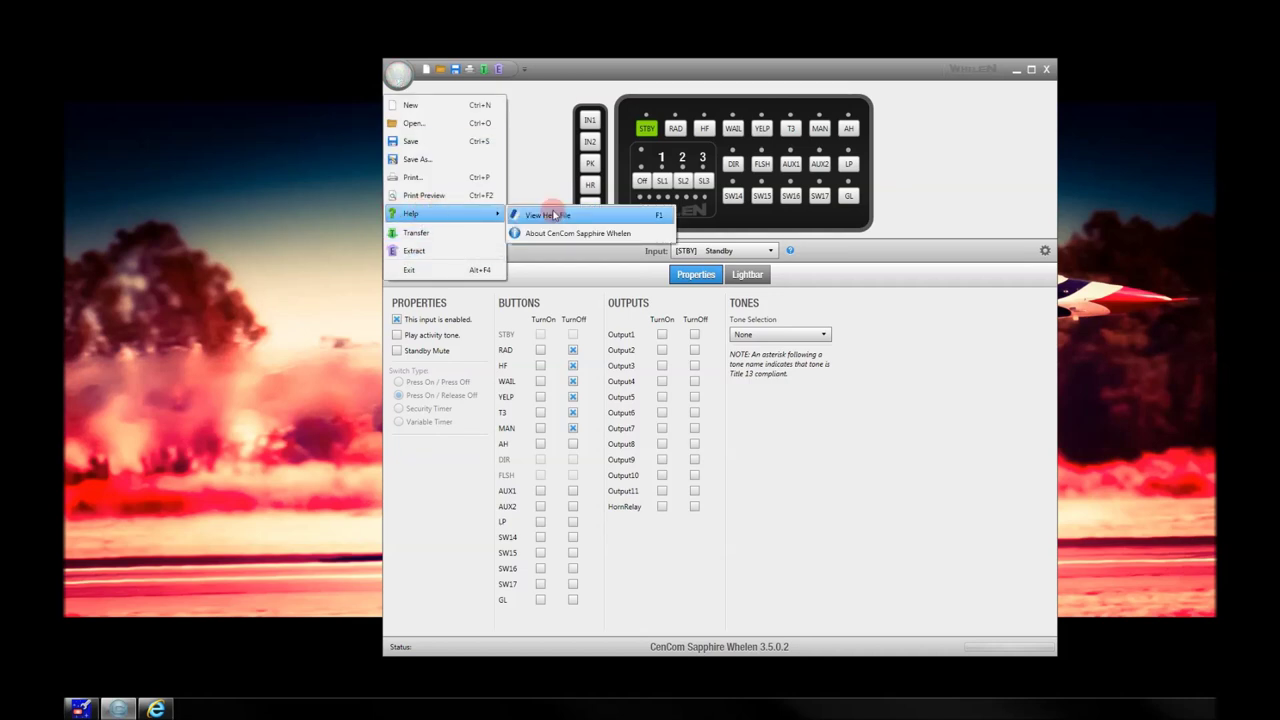
left_click(553, 218)
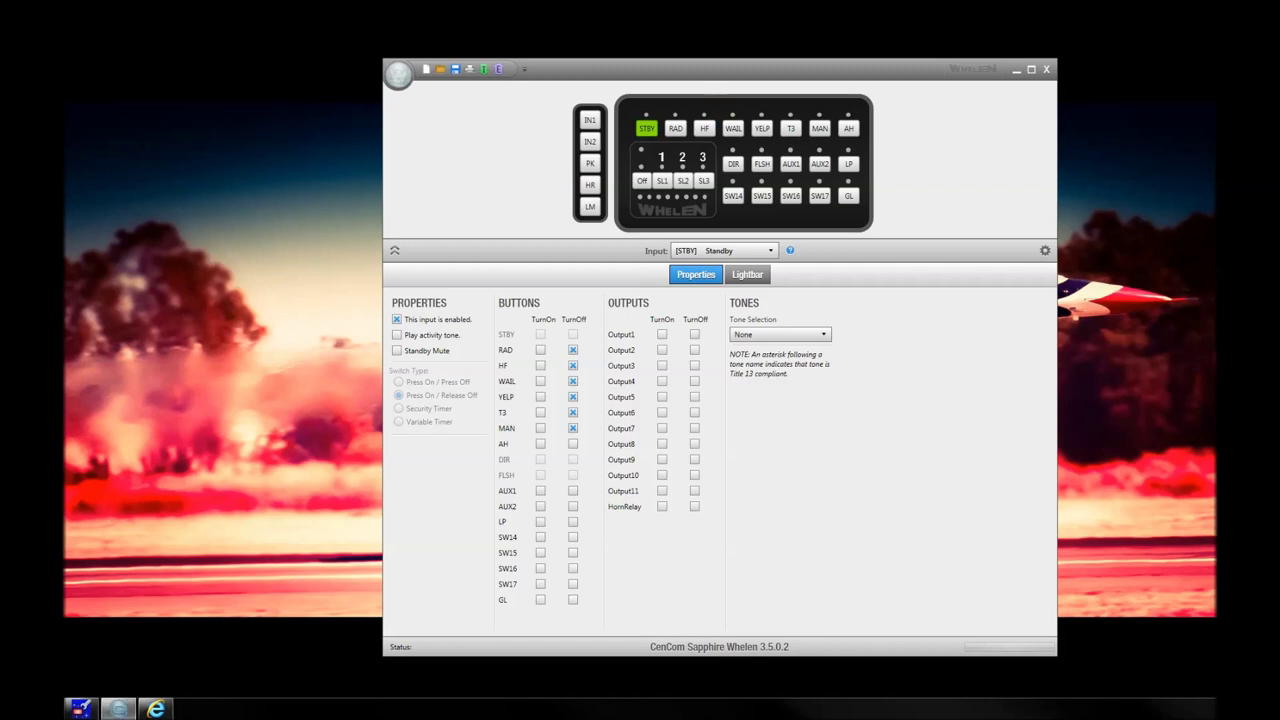
left_click_drag(416, 12, 543, 35)
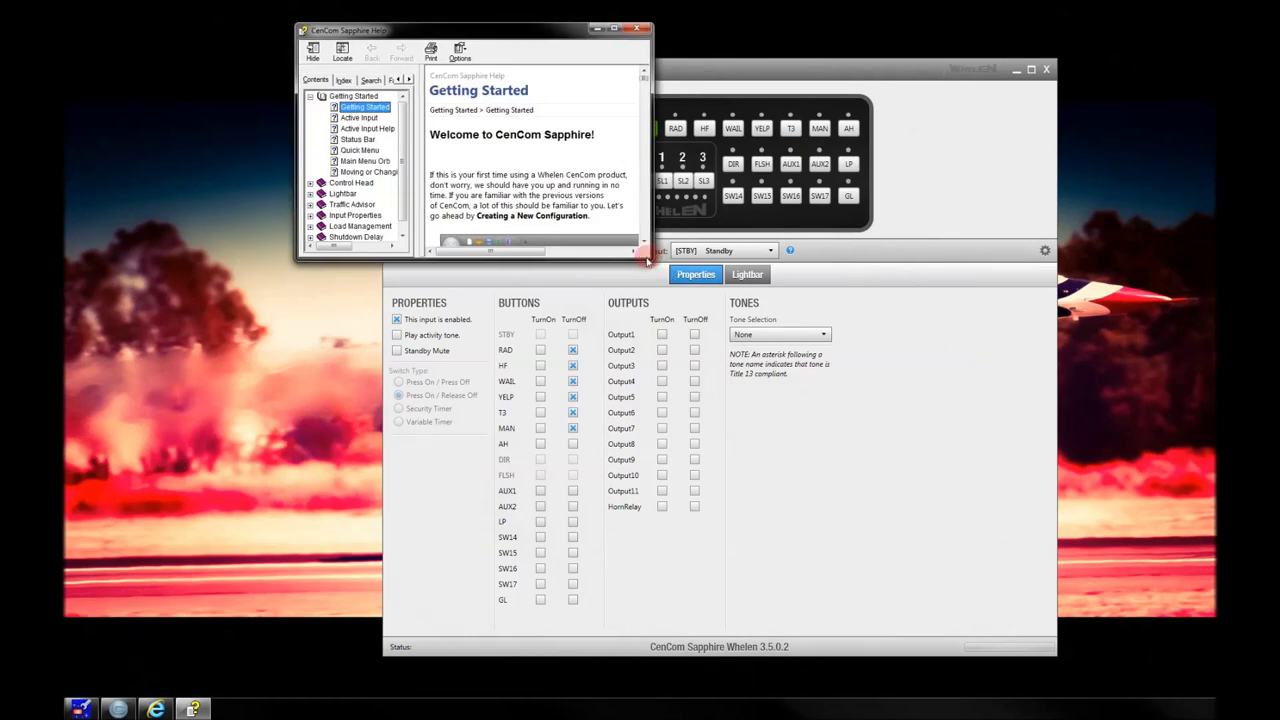
left_click_drag(648, 258, 1036, 612)
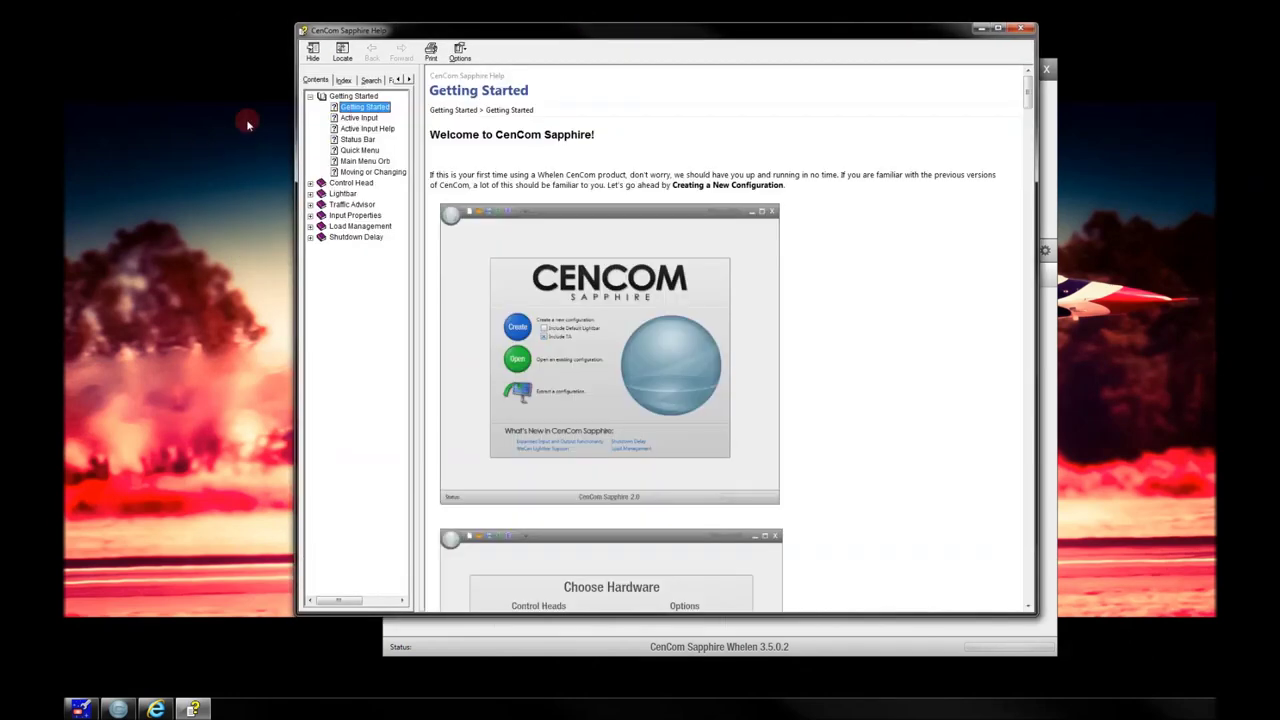
left_click(362, 118)
left_click(651, 421)
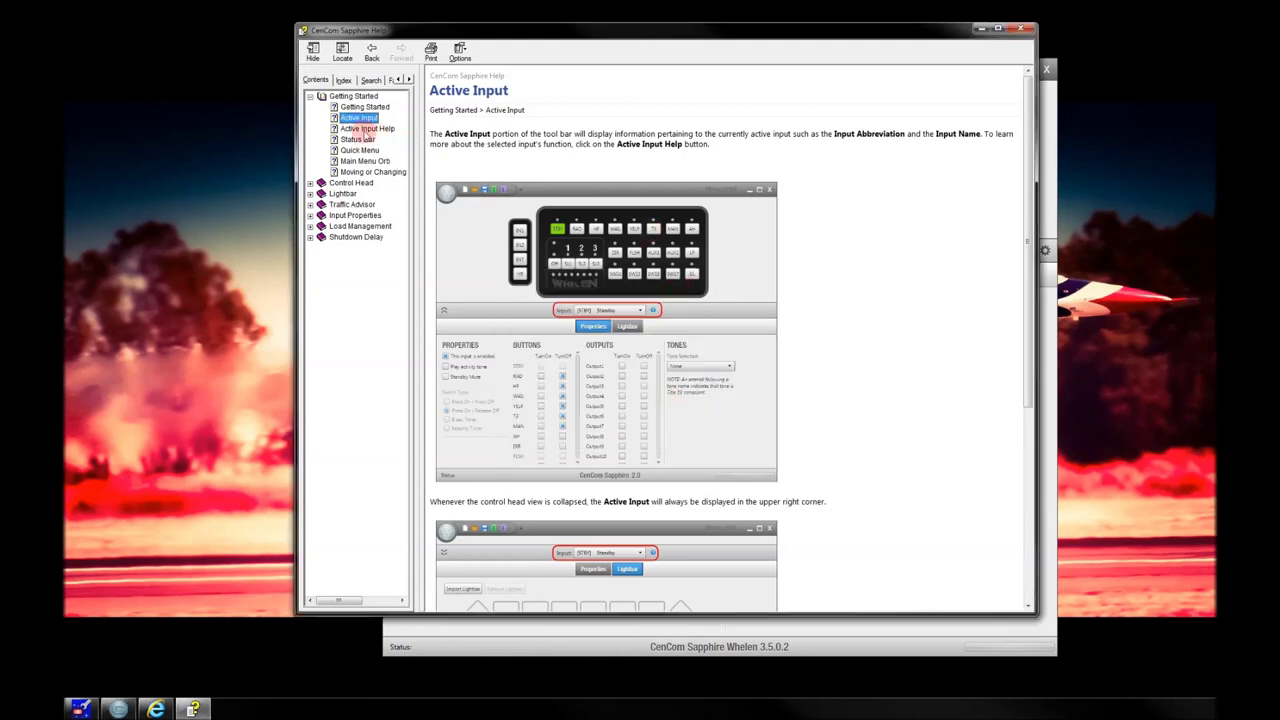
left_click(366, 129)
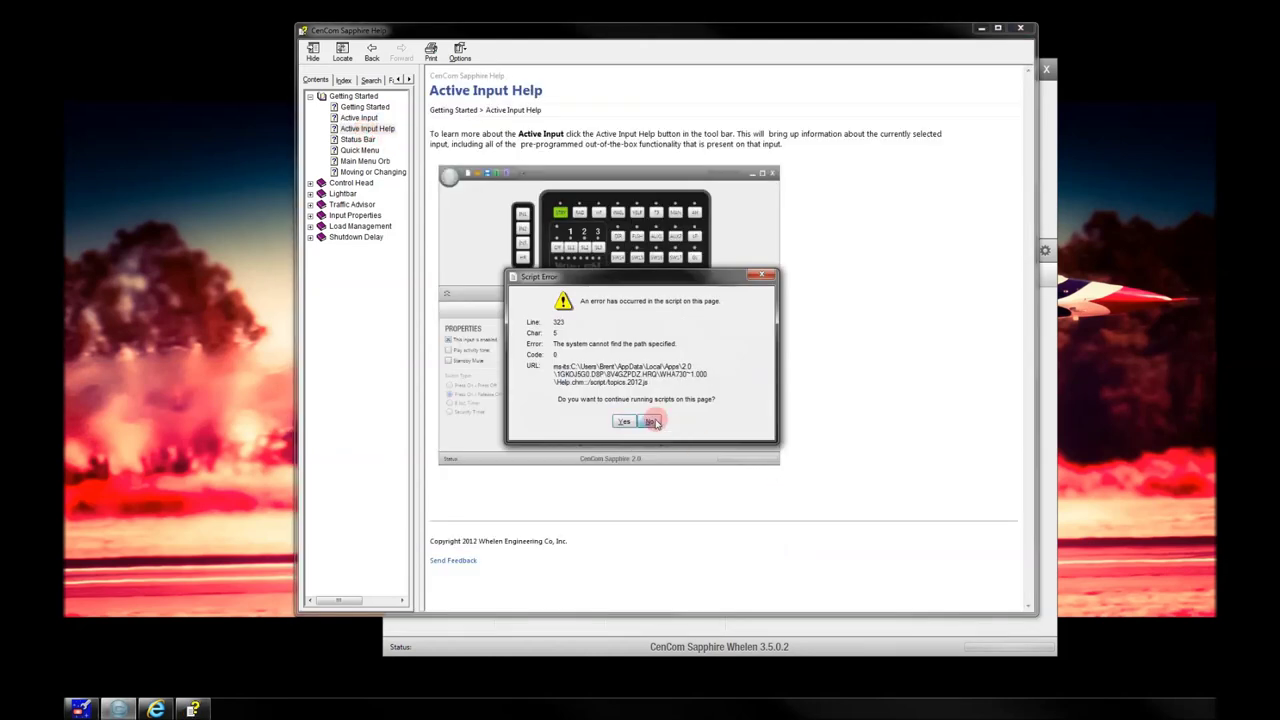
left_click(651, 421)
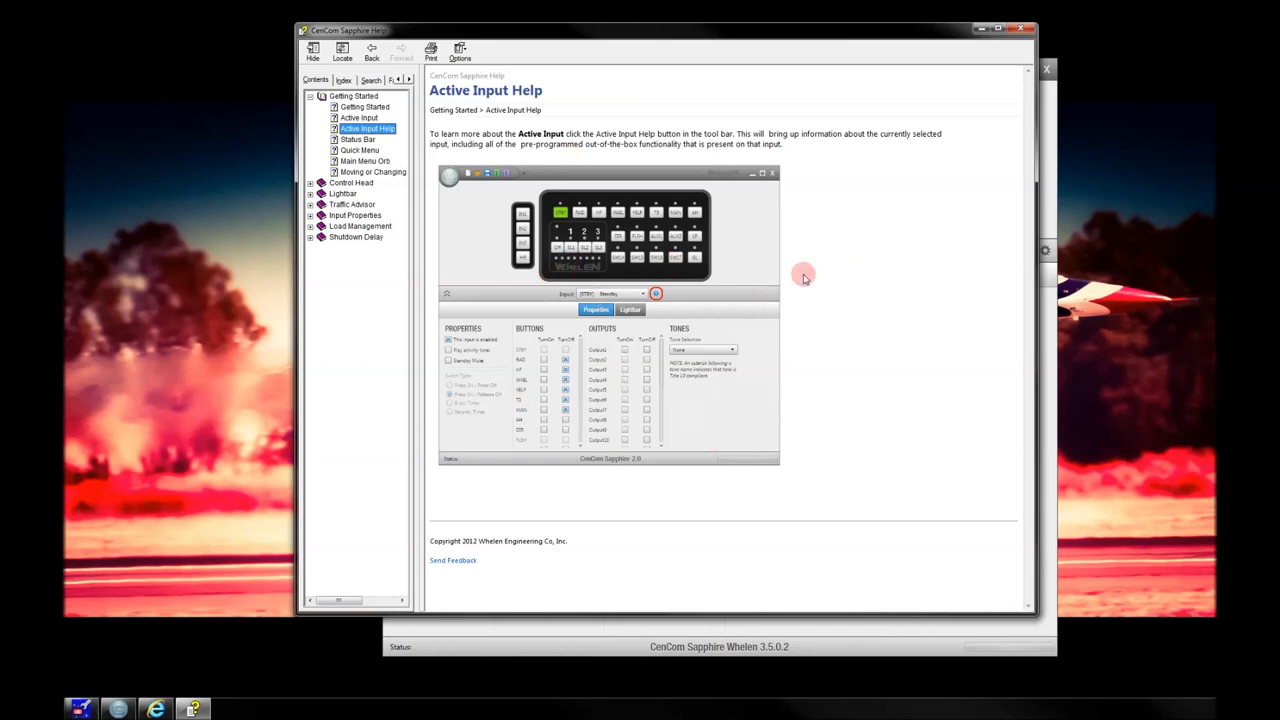
left_click(1023, 30)
Review the Standby input's light bar layout and properties, and examine the Radio input's properties
left_click_drag(680, 56, 668, 72)
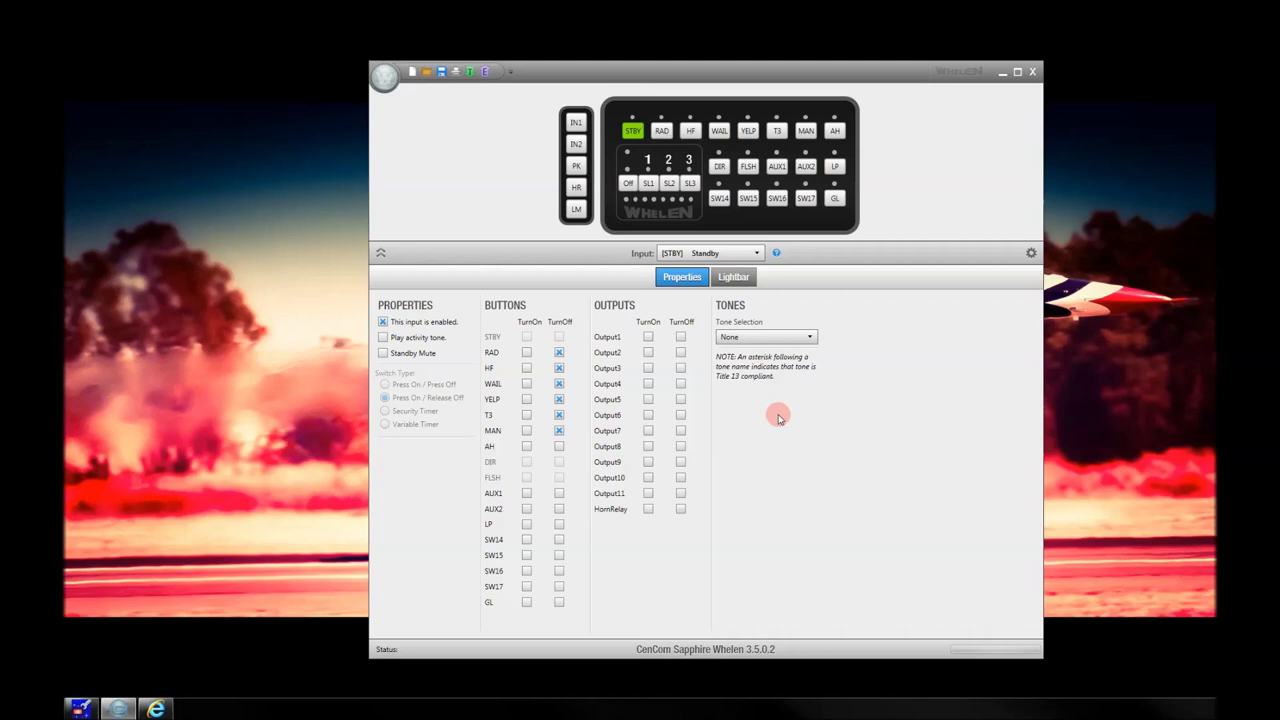
left_click(735, 281)
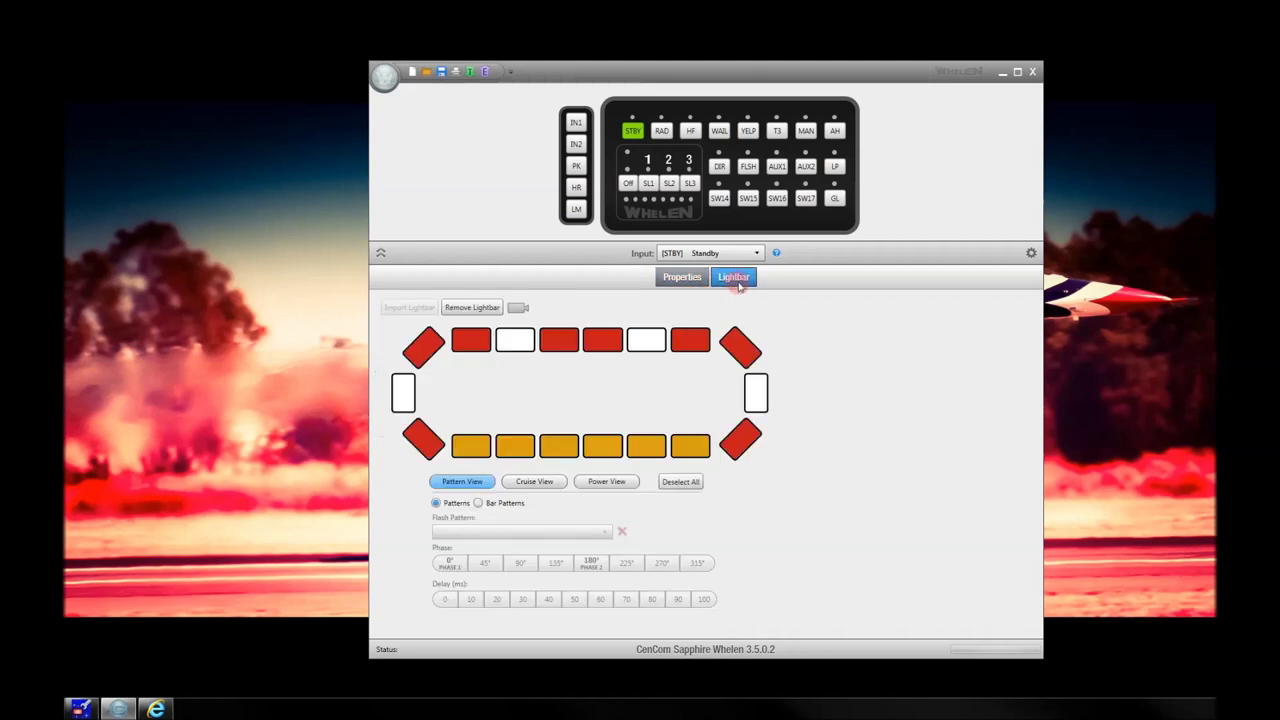
left_click(679, 279)
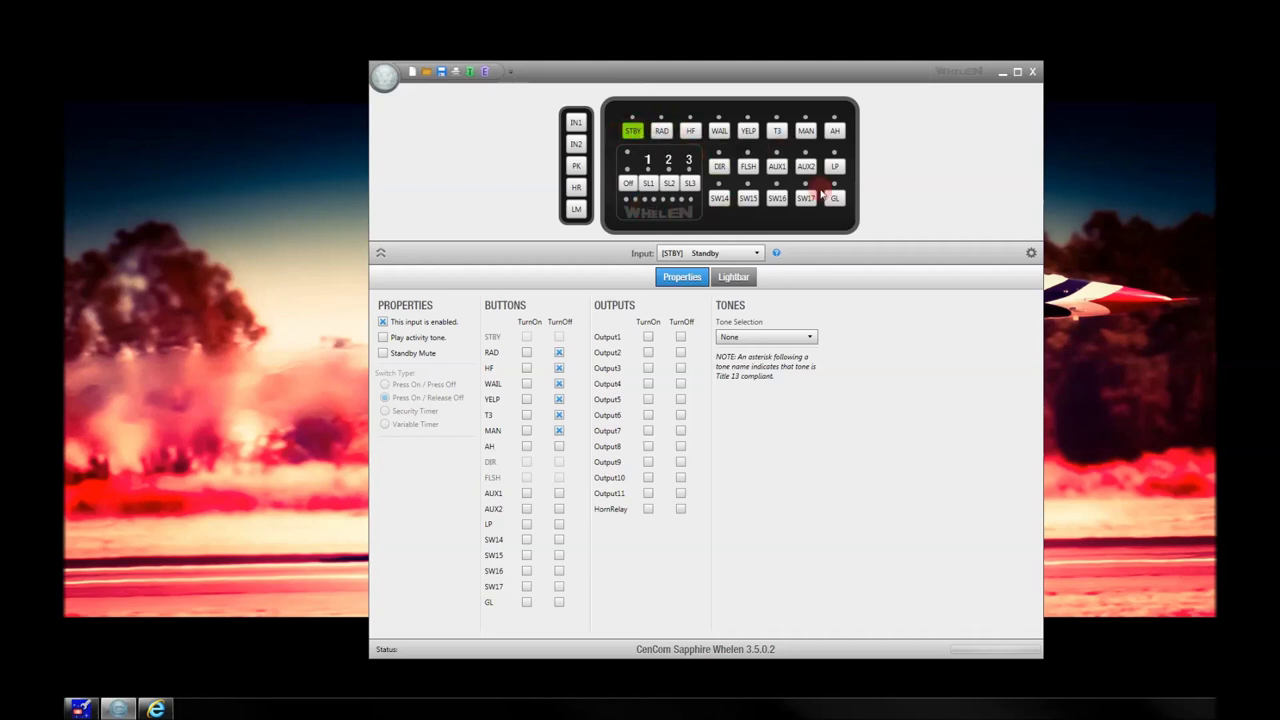
left_click(663, 131)
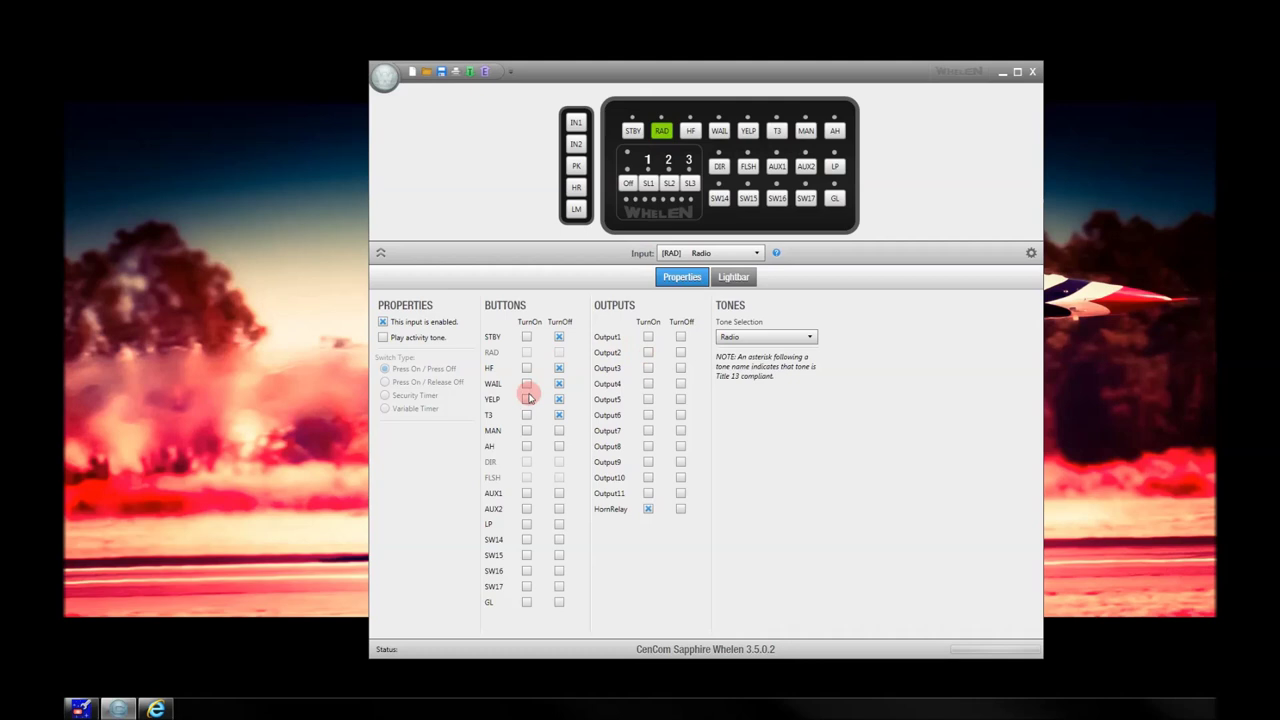
Enable Title 13 HandsFree for the HF input
left_click(692, 131)
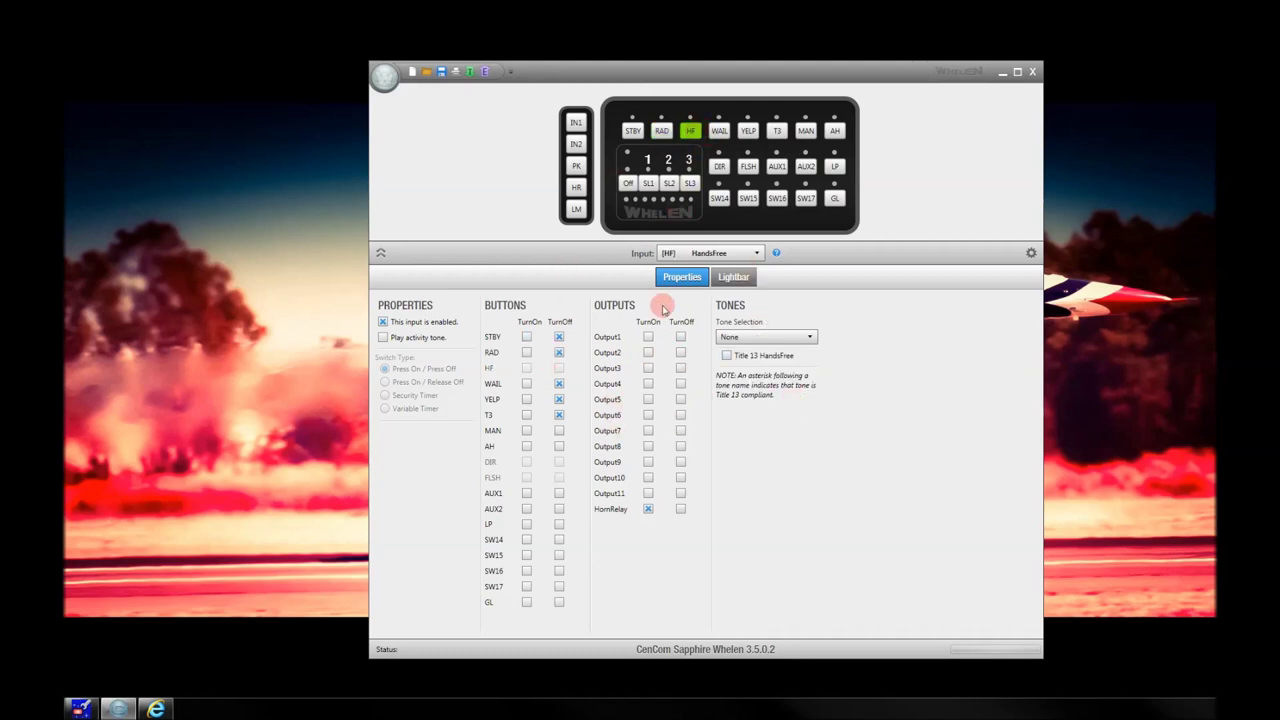
left_click(727, 358)
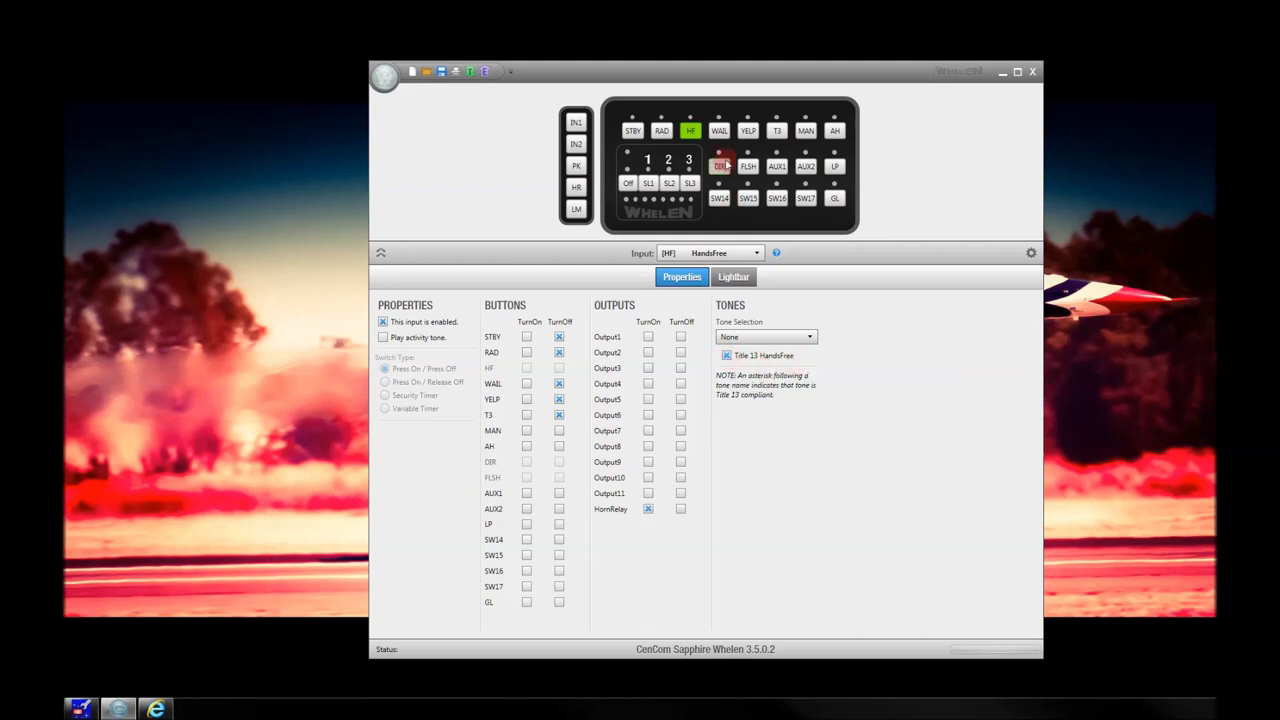
Examine the tone selection and manual override tone options of the Wail input, and view the Yelp input's tone settings
left_click(719, 131)
left_click(750, 337)
left_click(857, 355)
left_click(757, 371)
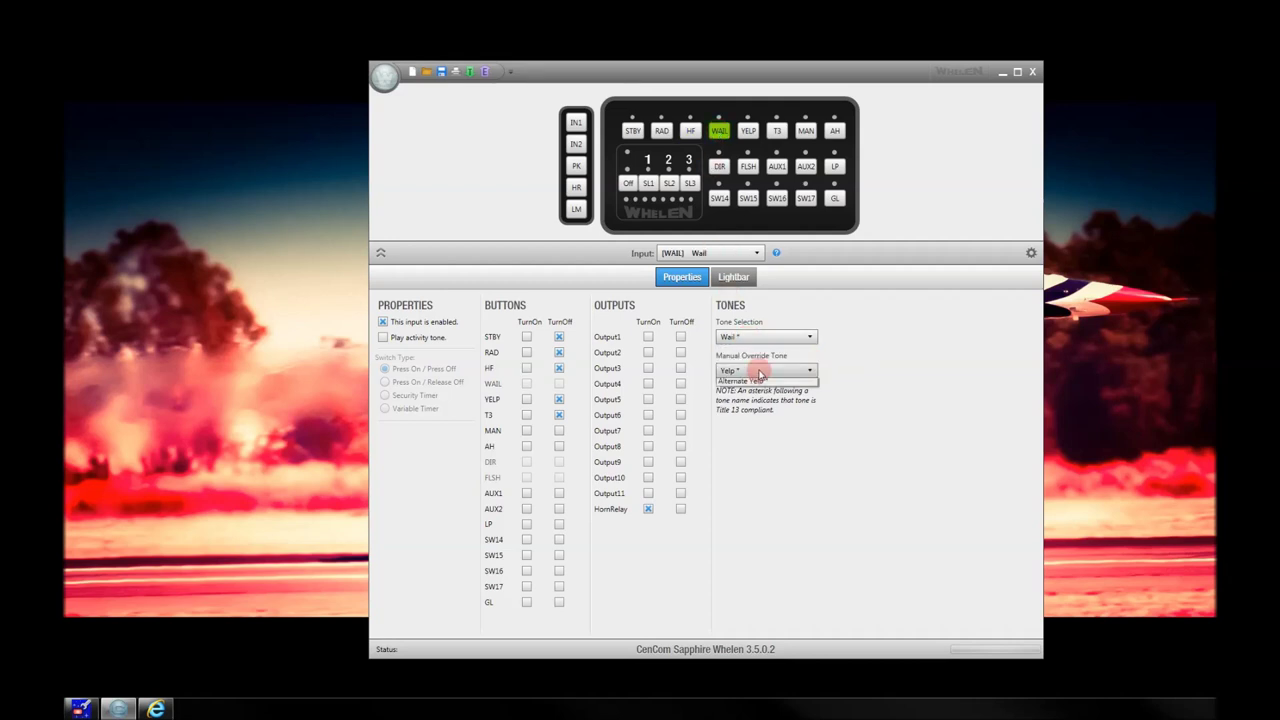
left_click(843, 371)
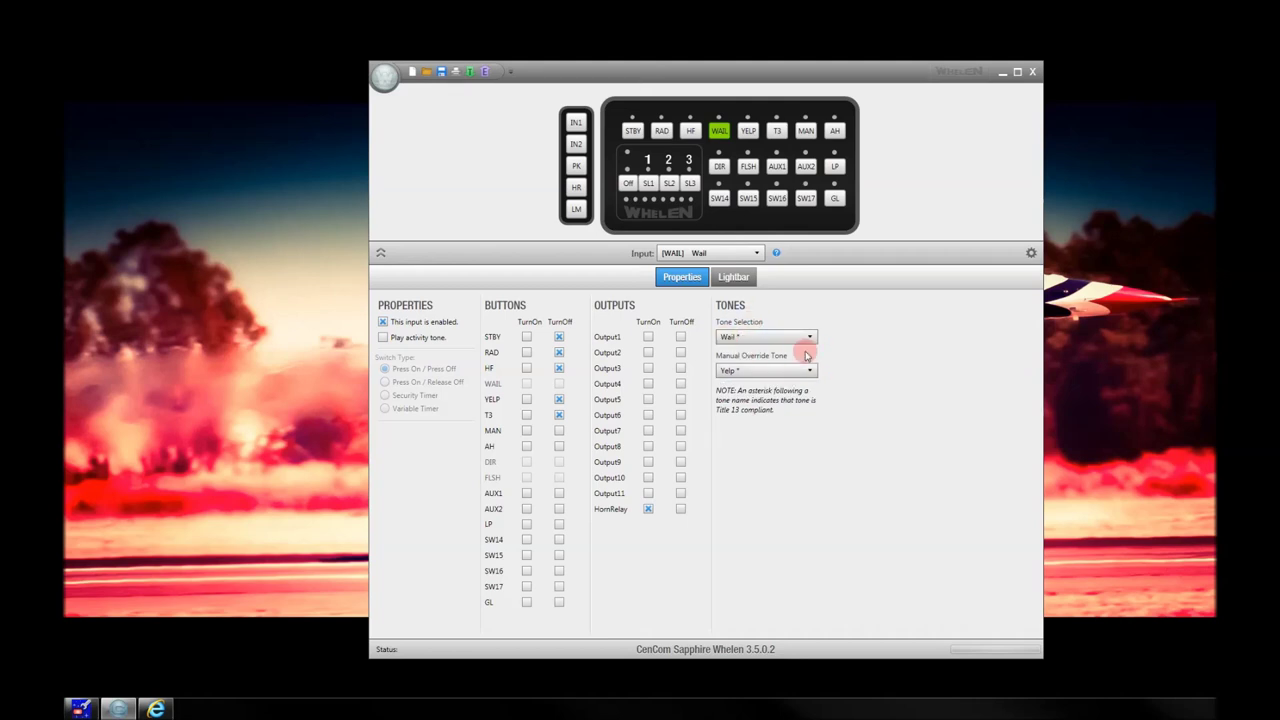
left_click(747, 131)
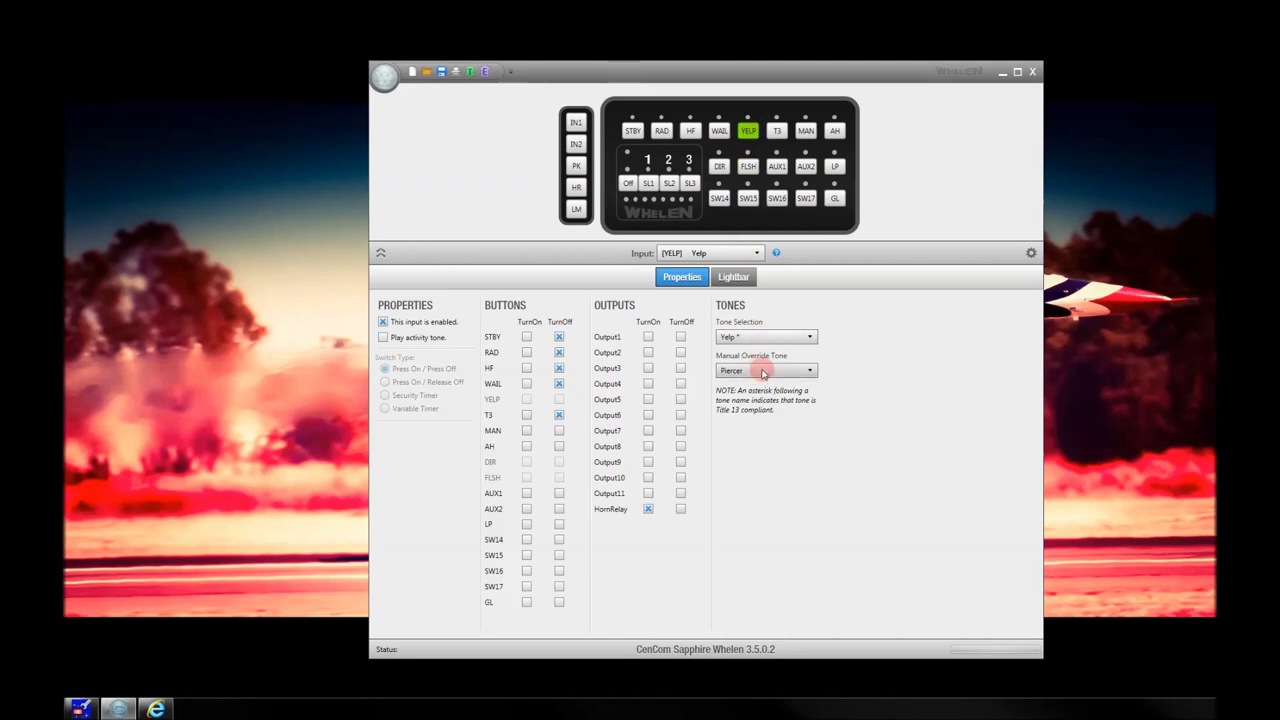
Check the Yelp input's tone selection options and set its manual override tone to Wail
left_click(766, 337)
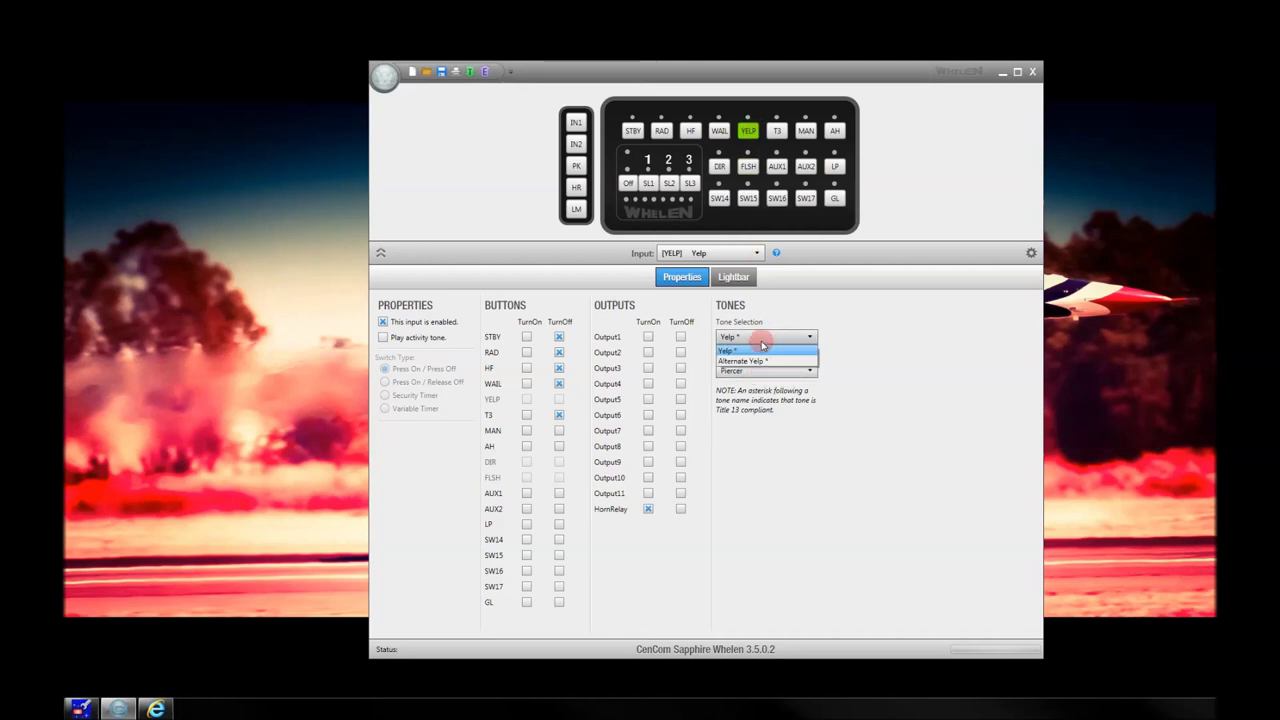
left_click(846, 333)
left_click(809, 369)
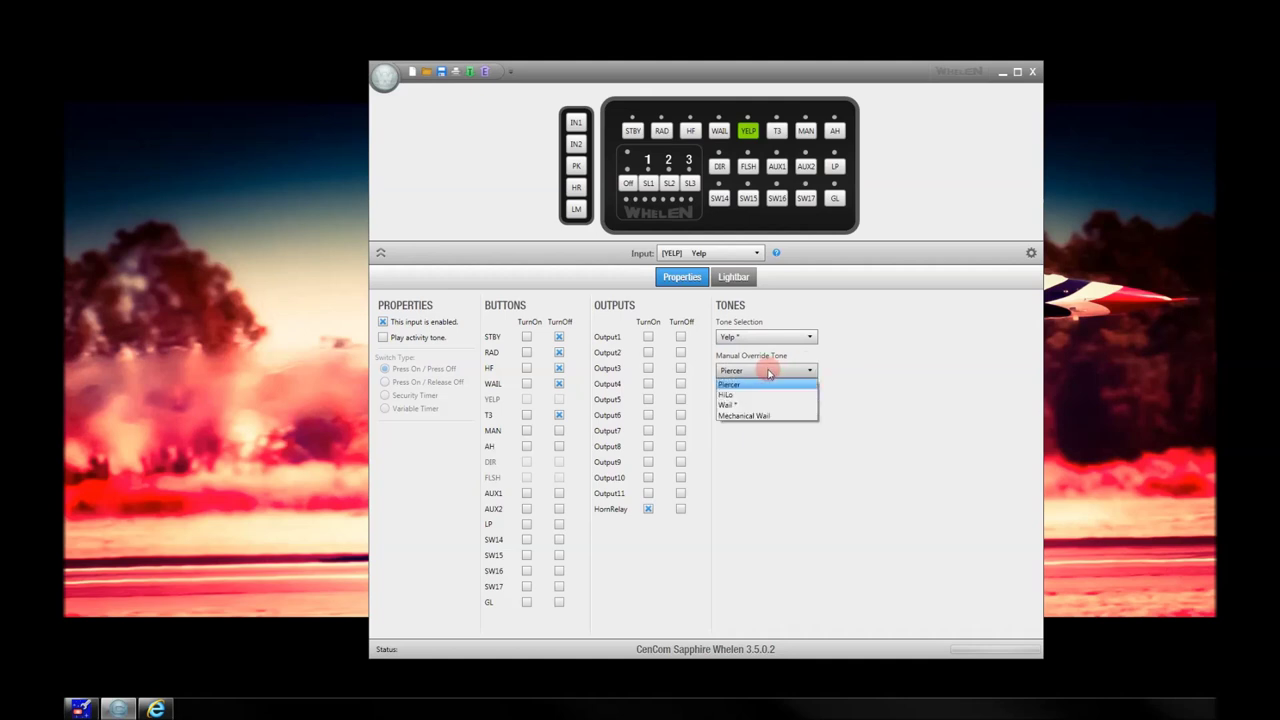
left_click(733, 405)
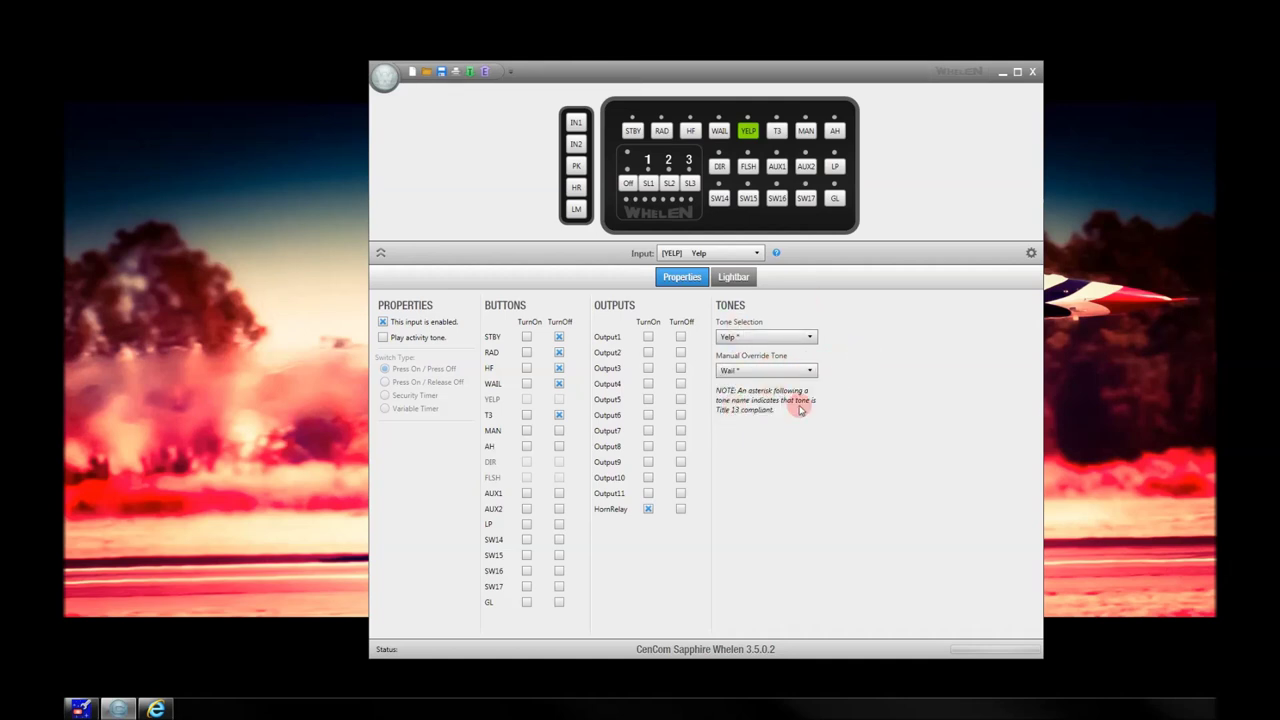
left_click(755, 372)
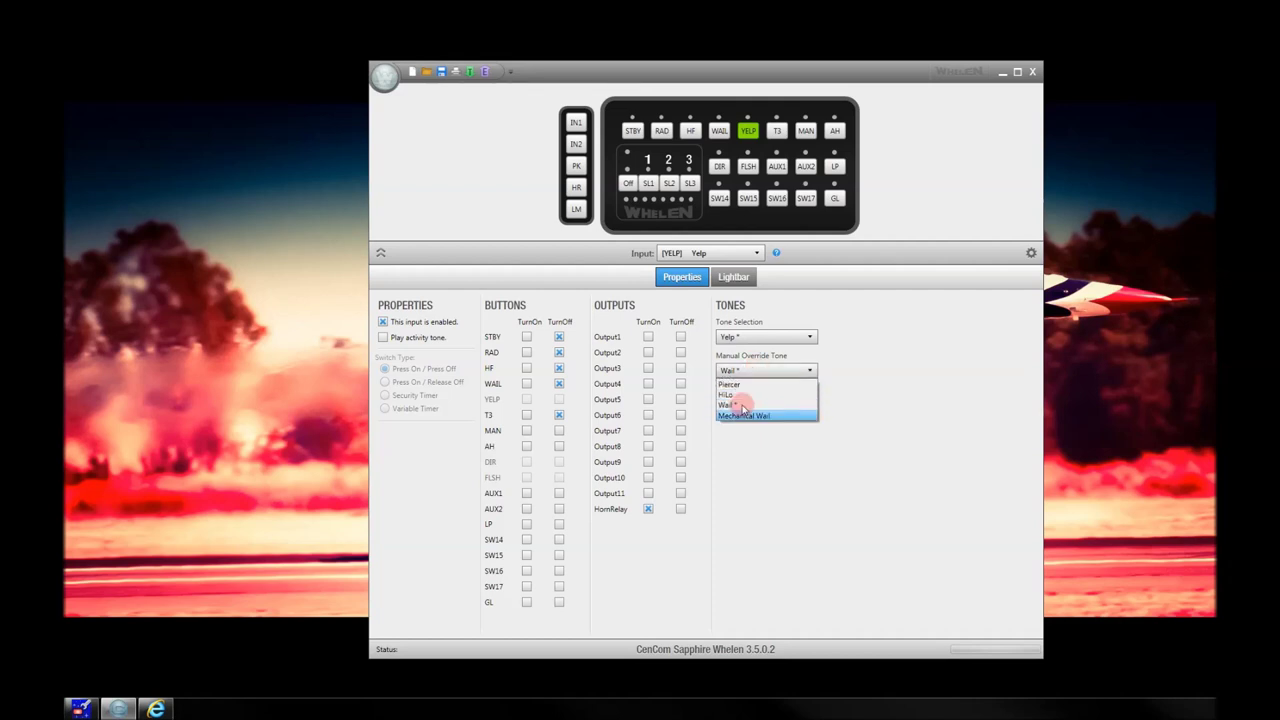
left_click(738, 405)
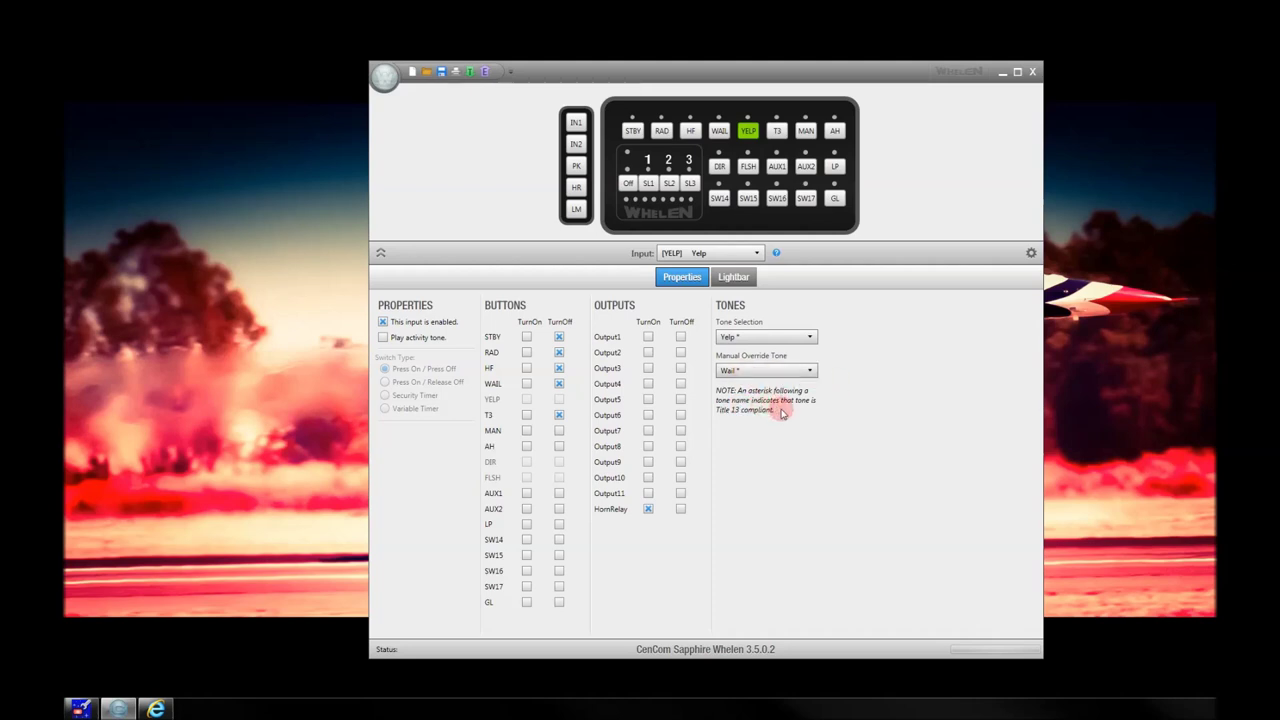
Examine the T3 input's tone selection, manual override tone and input enable options
left_click(778, 132)
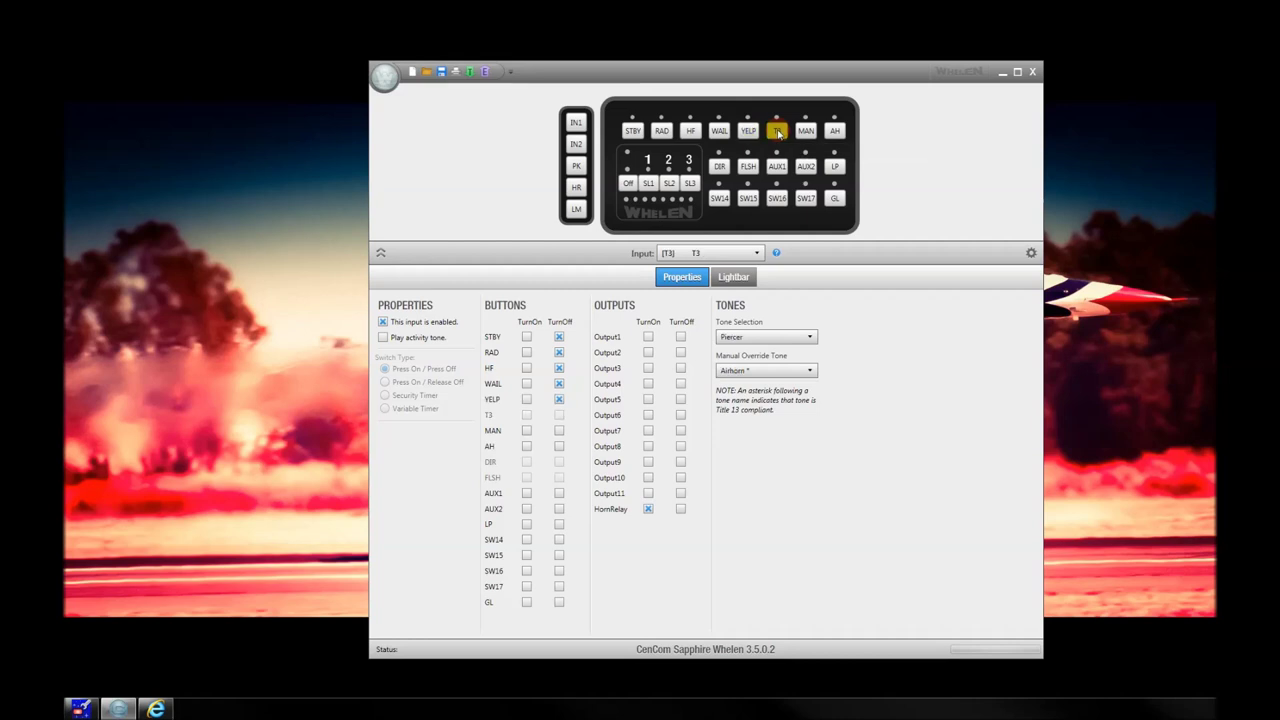
left_click(766, 337)
left_click(863, 337)
left_click(750, 372)
left_click(863, 363)
left_click(383, 321)
Set the Manual input's siren inactive tone to Manual Stop, with Toggle Override as its Wail-Yelp-T3 override mode
left_click(808, 132)
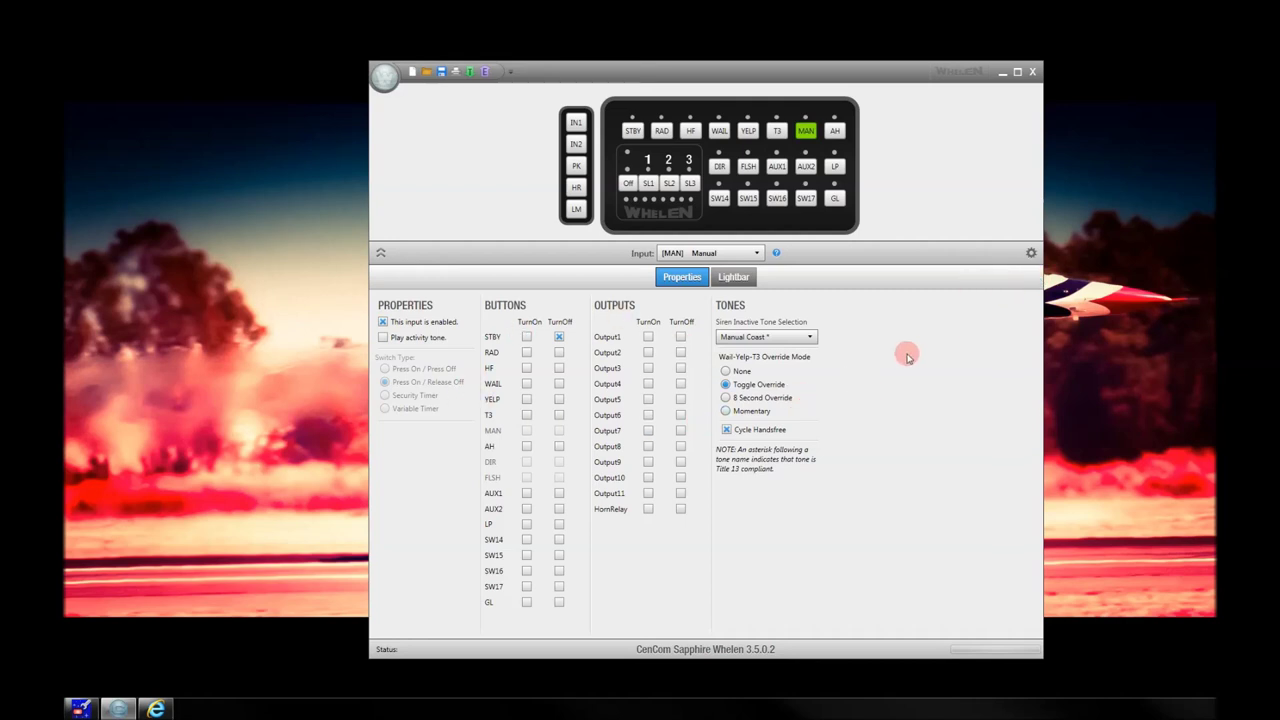
left_click(762, 339)
left_click(748, 371)
left_click(783, 338)
left_click(760, 372)
left_click(754, 387)
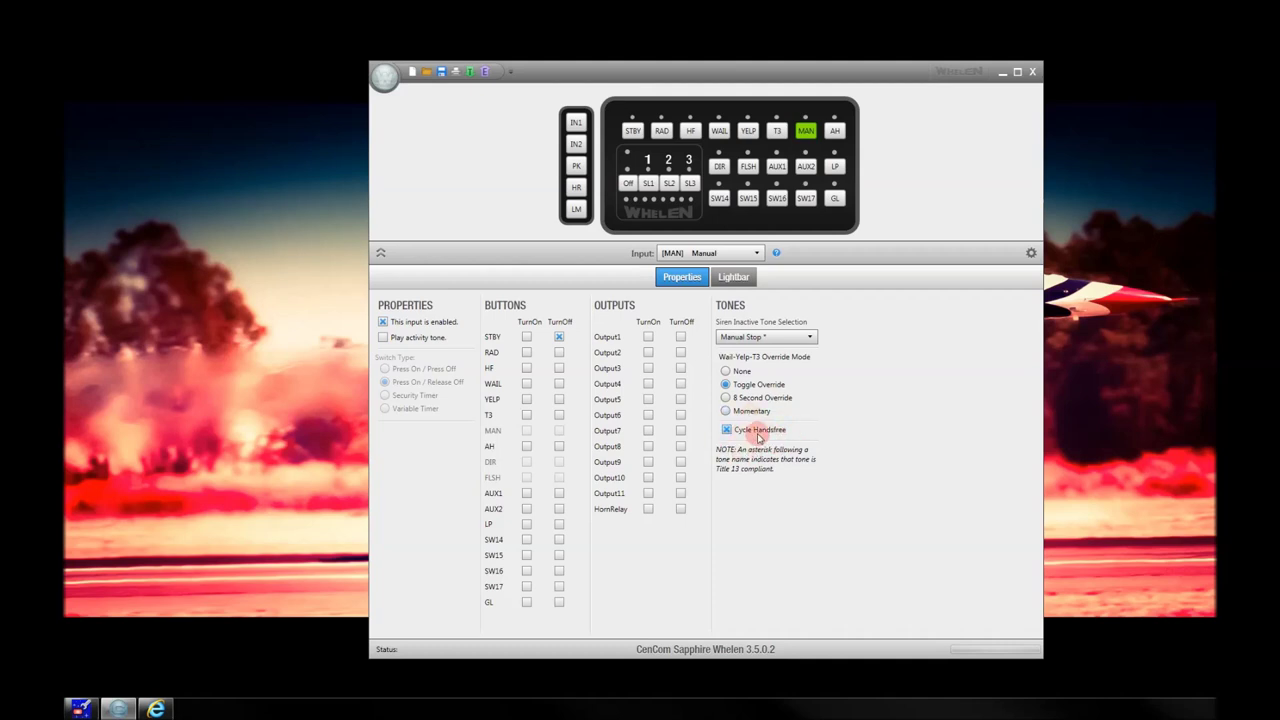
Examine the tone selection options of the AirHorn input
left_click(835, 131)
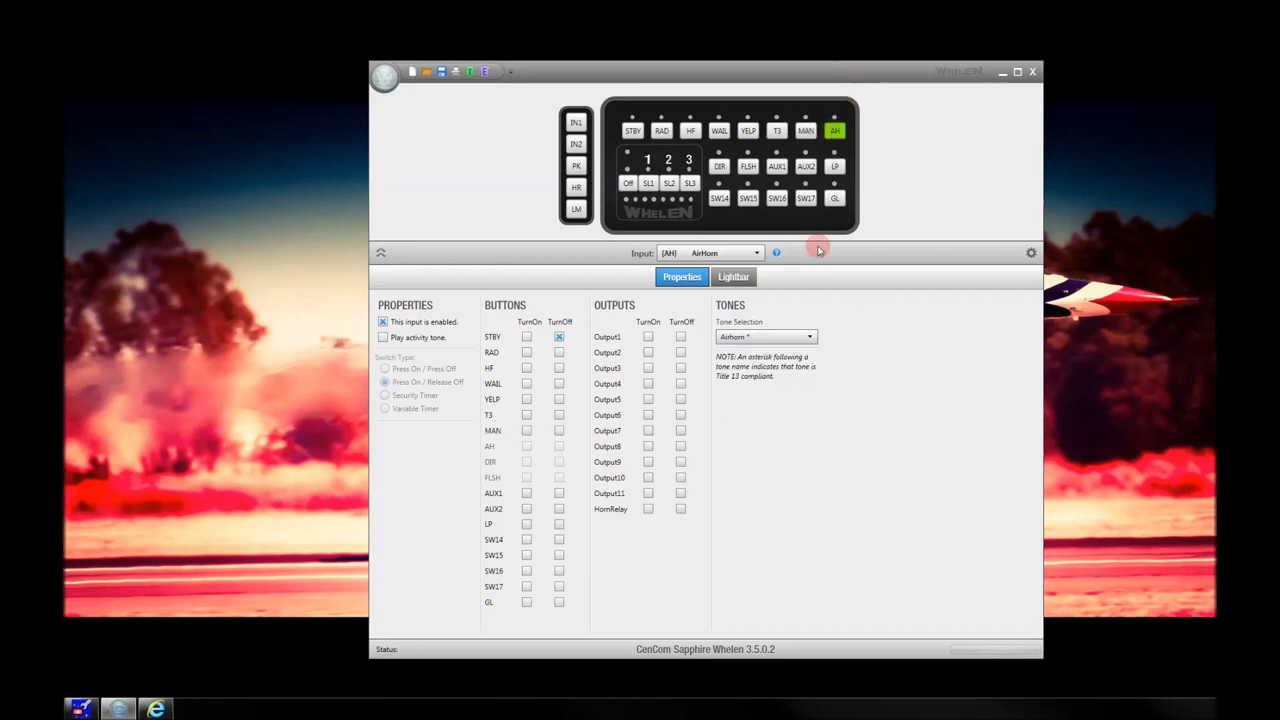
left_click(766, 337)
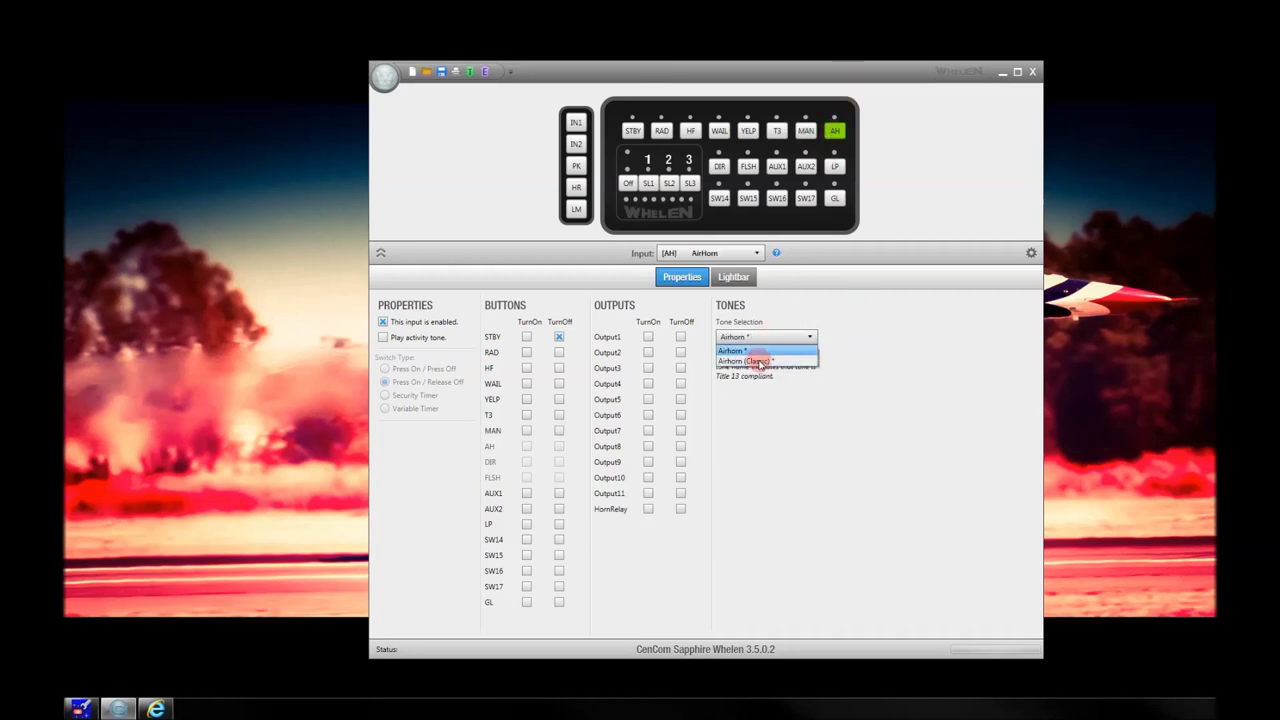
left_click(858, 332)
left_click(757, 337)
left_click(863, 343)
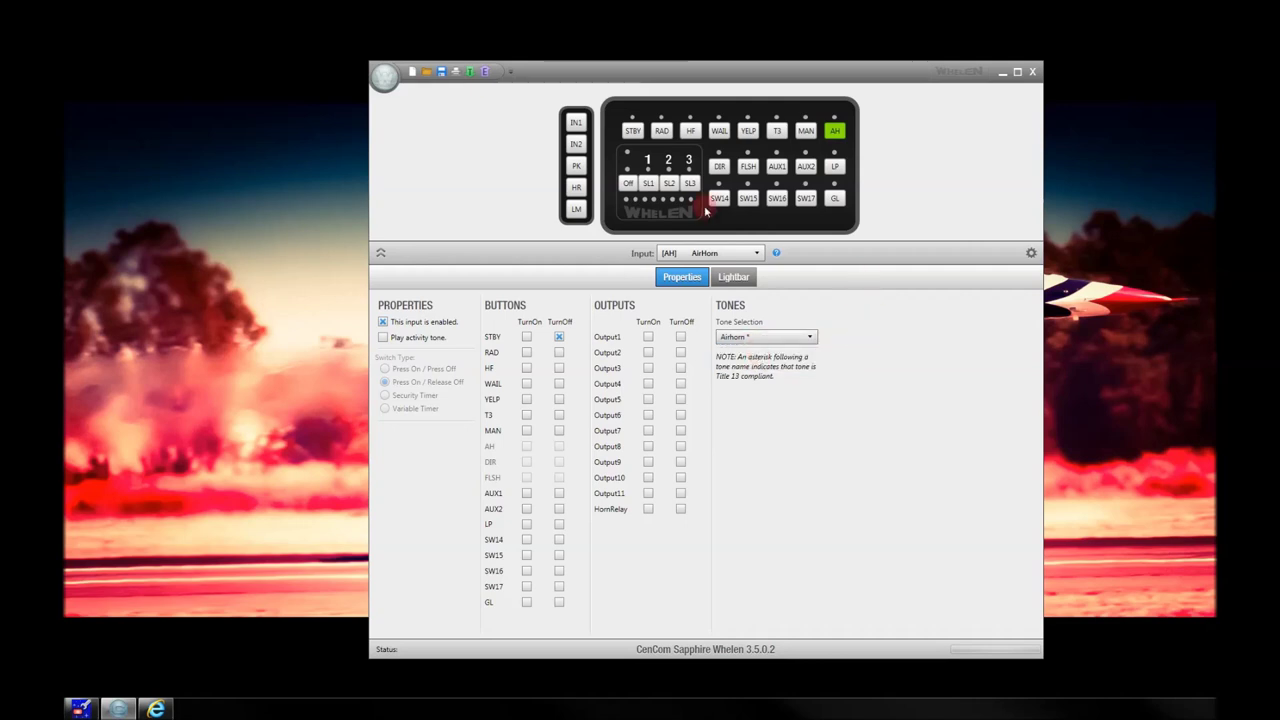
Set the TaDirection input's rear traffic advisor to the CA Sequence On/Off pattern with an arm integrated lamp count of 6
left_click(720, 167)
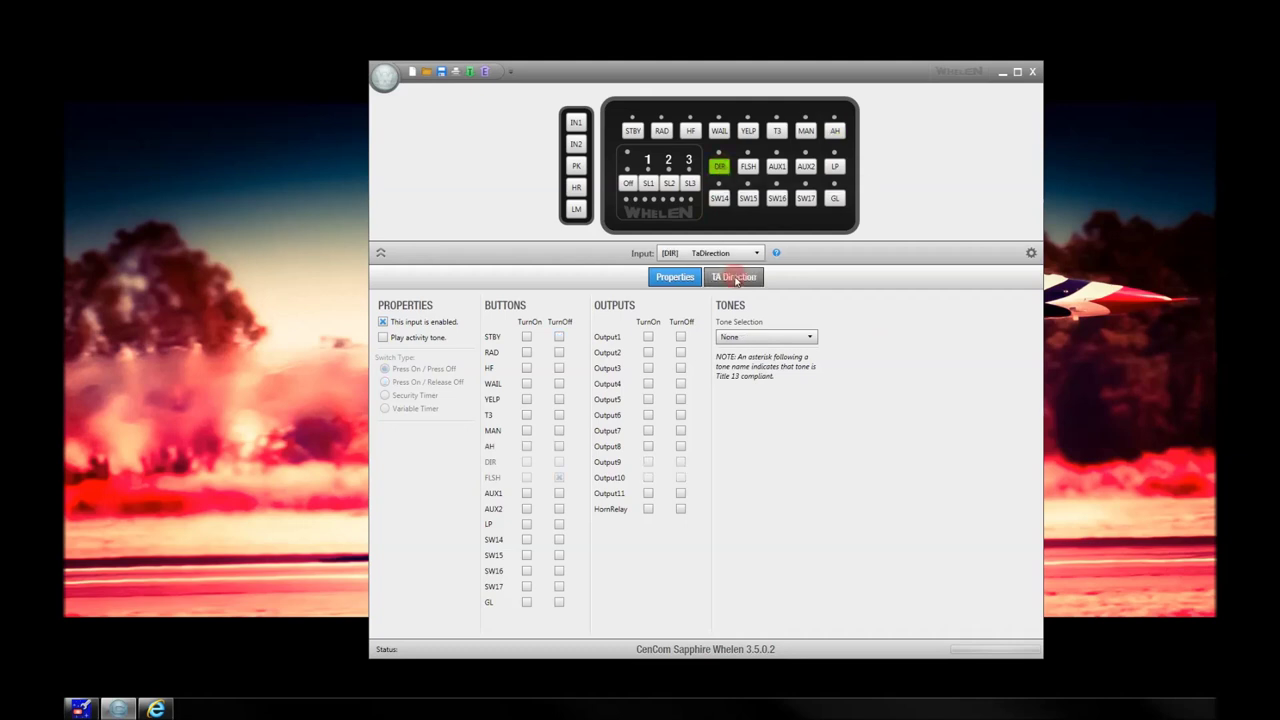
left_click(734, 277)
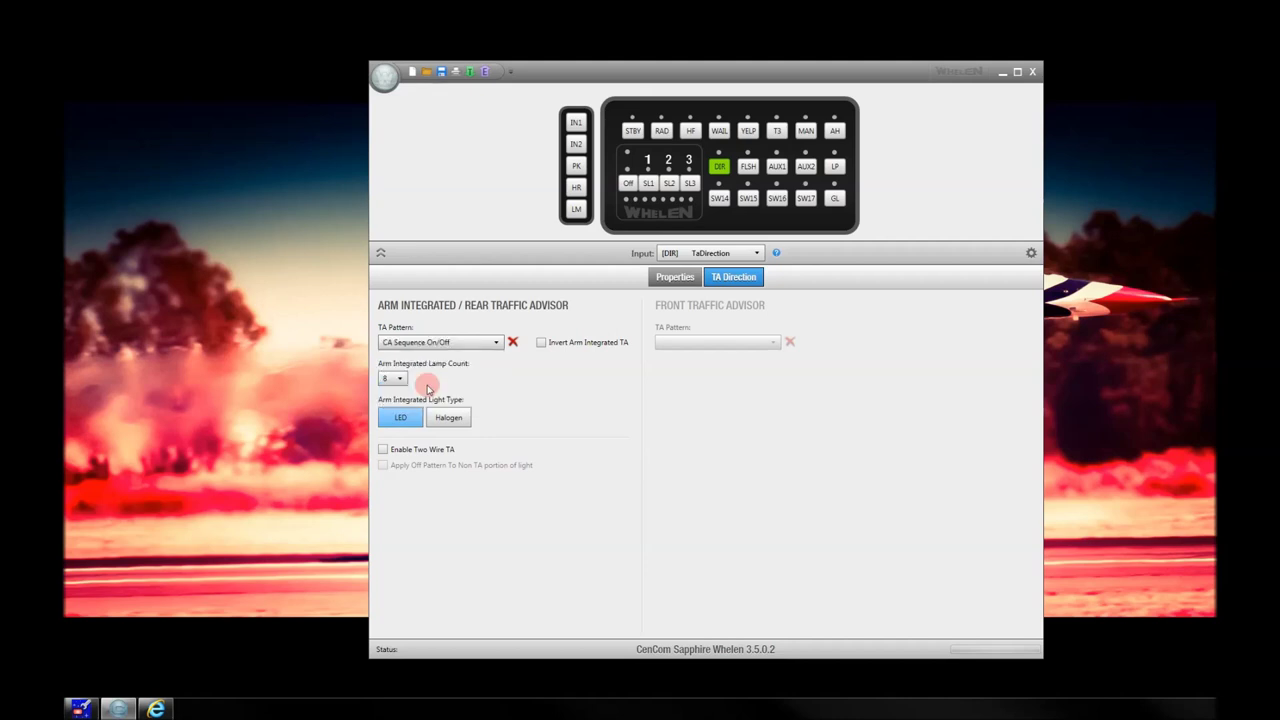
left_click(461, 342)
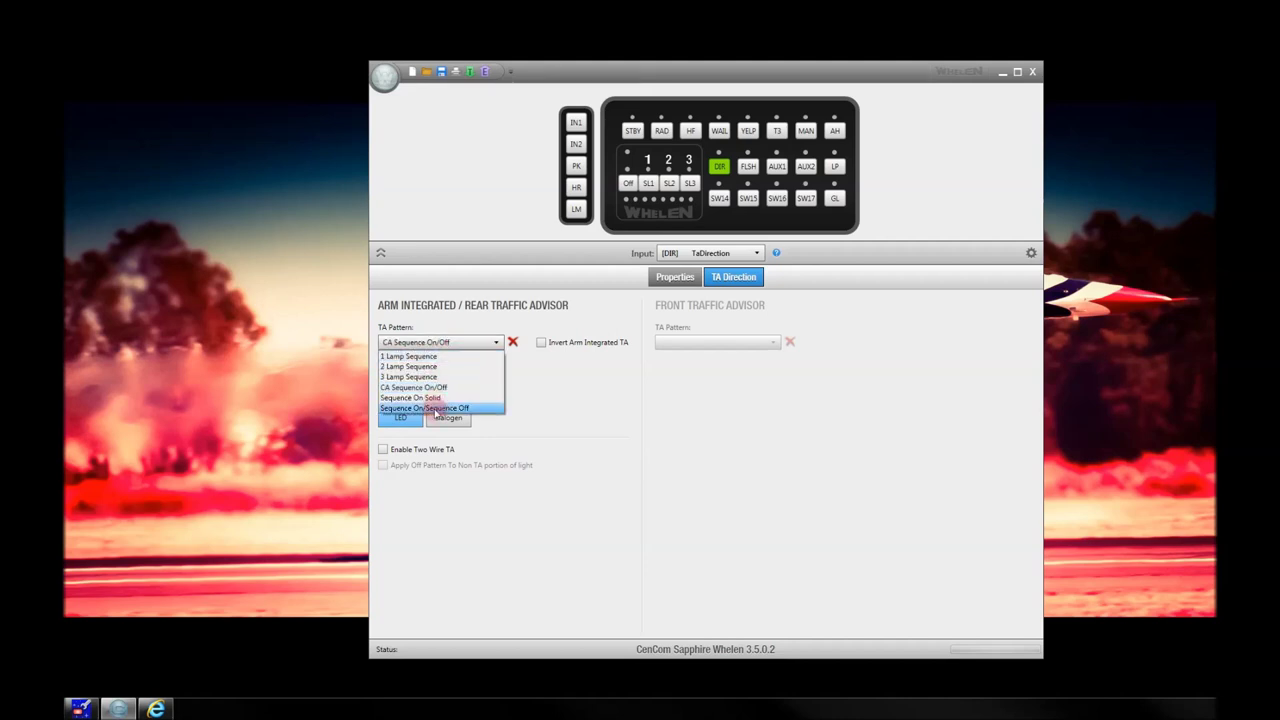
left_click(436, 387)
left_click(400, 379)
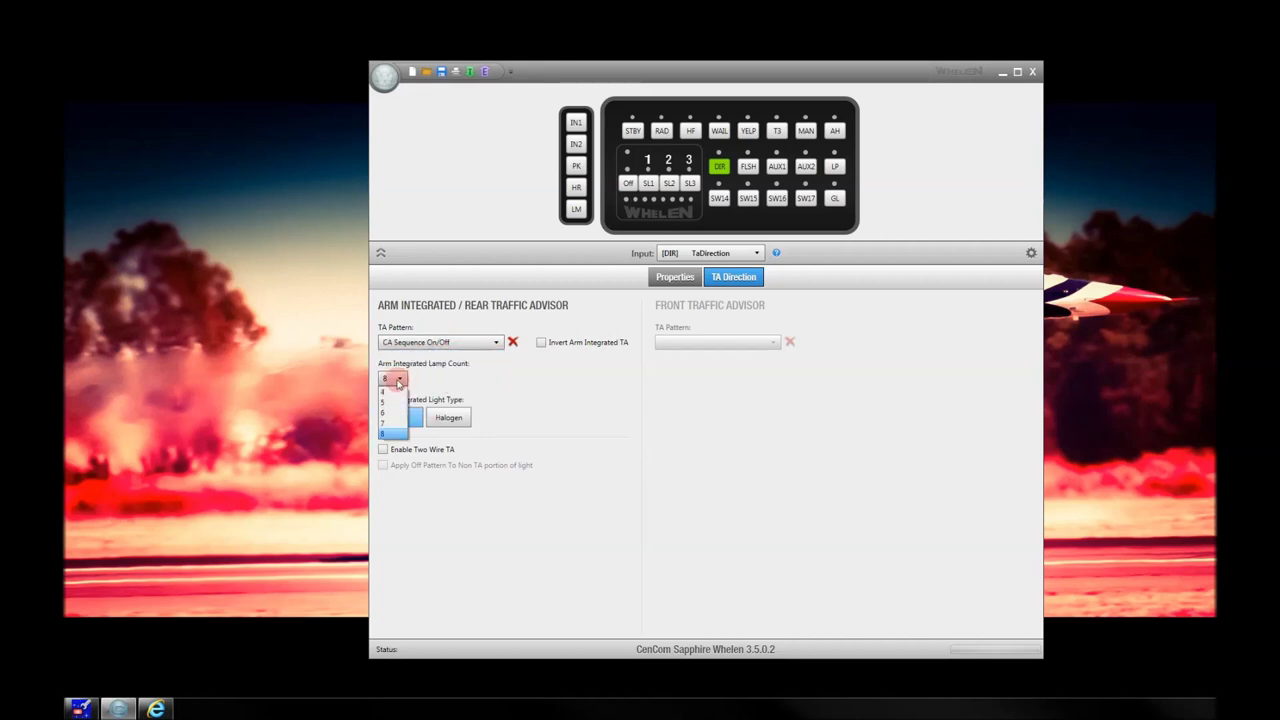
left_click(390, 409)
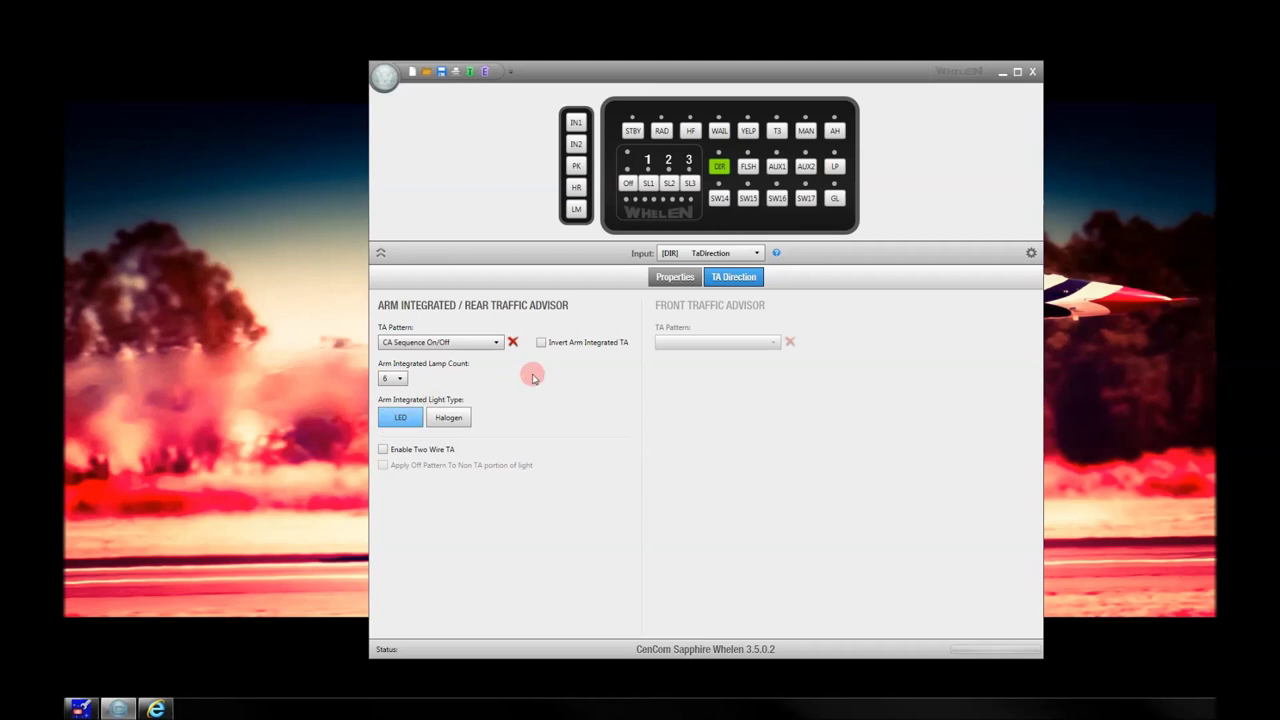
left_click(392, 378)
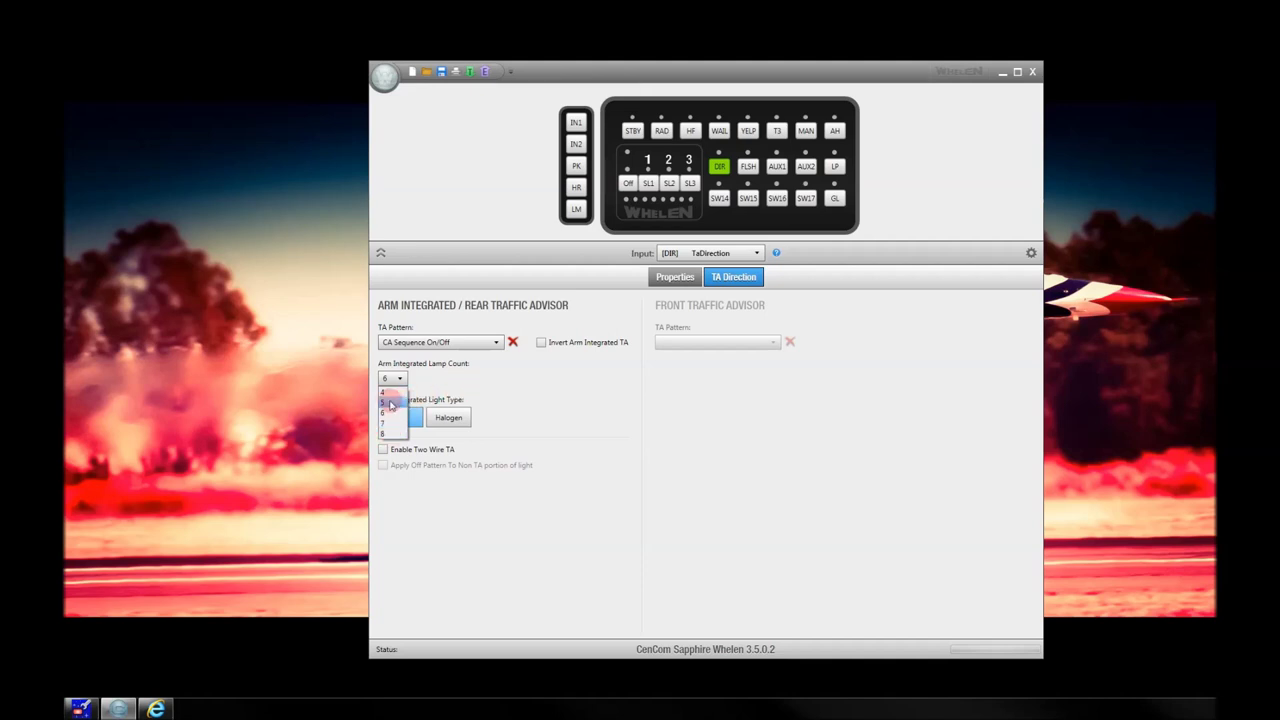
left_click(385, 412)
Try the Halogen light type and Invert Arm Integrated TA for the rear traffic advisor, returning to LED with inversion off
left_click(449, 418)
left_click(447, 420)
left_click(400, 420)
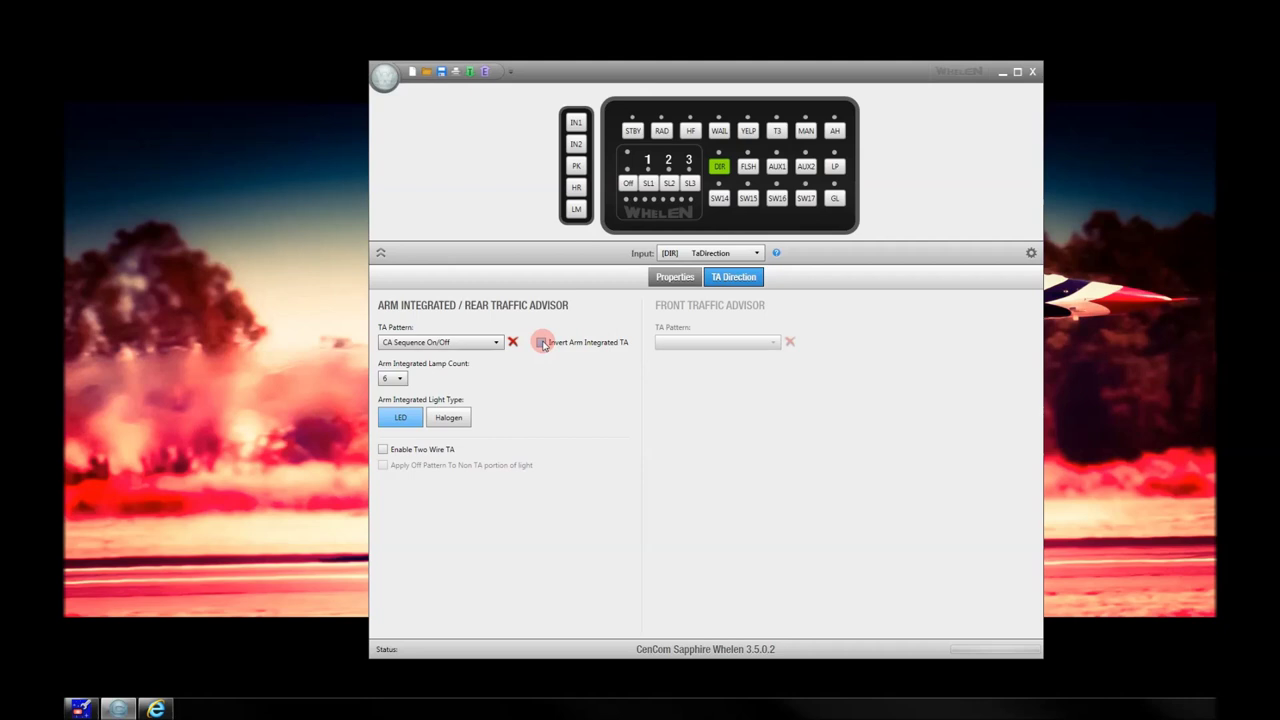
left_click(541, 343)
left_click(541, 343)
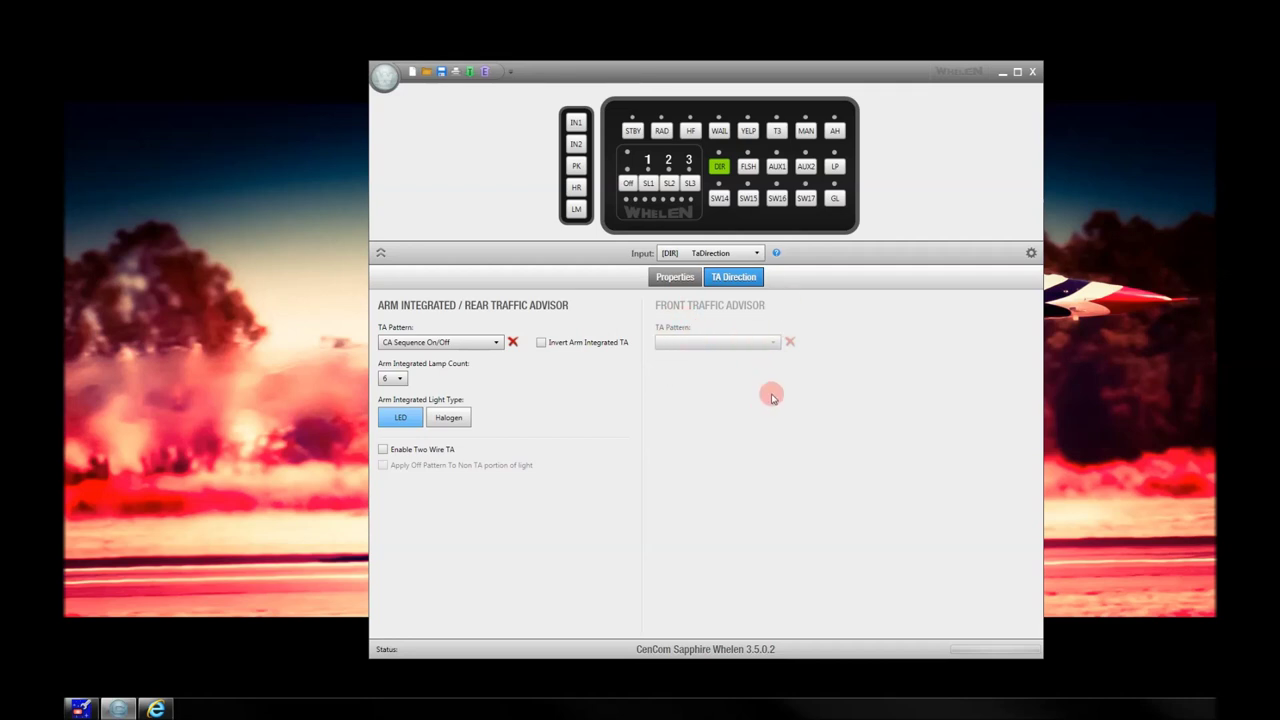
Set the TaFlash input's arm integrated lamp count to 6
left_click(750, 167)
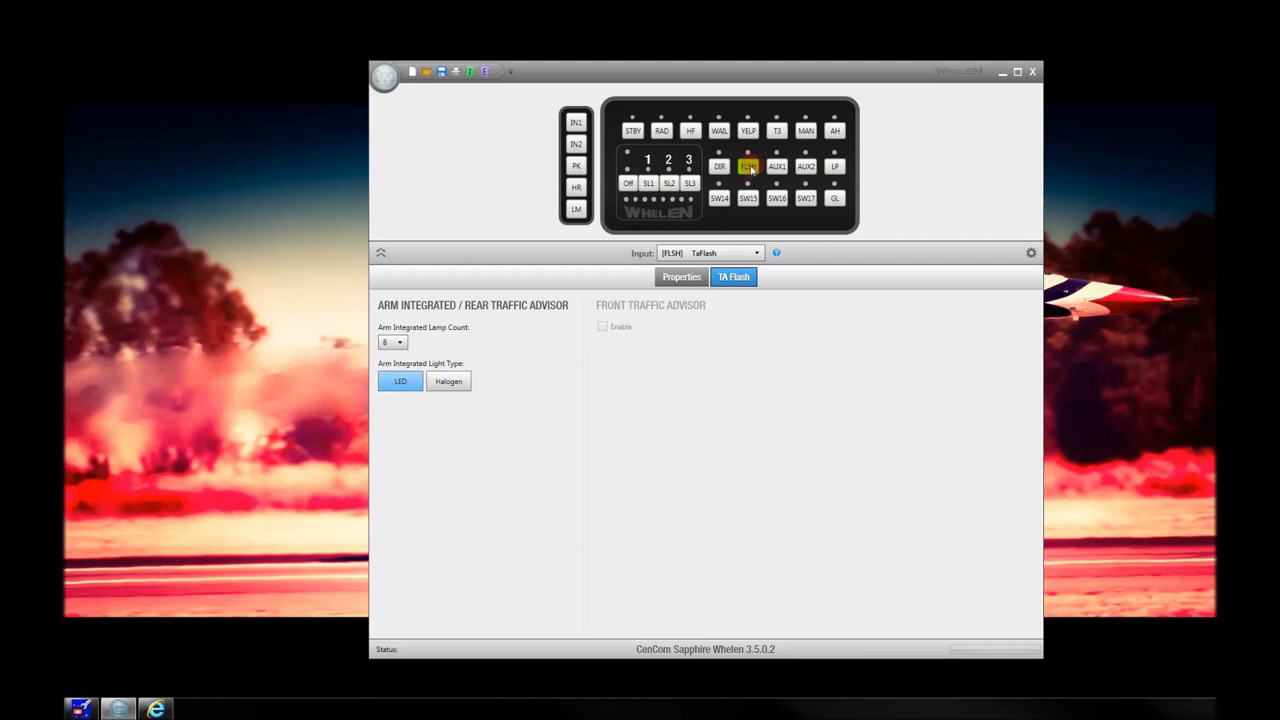
left_click(401, 343)
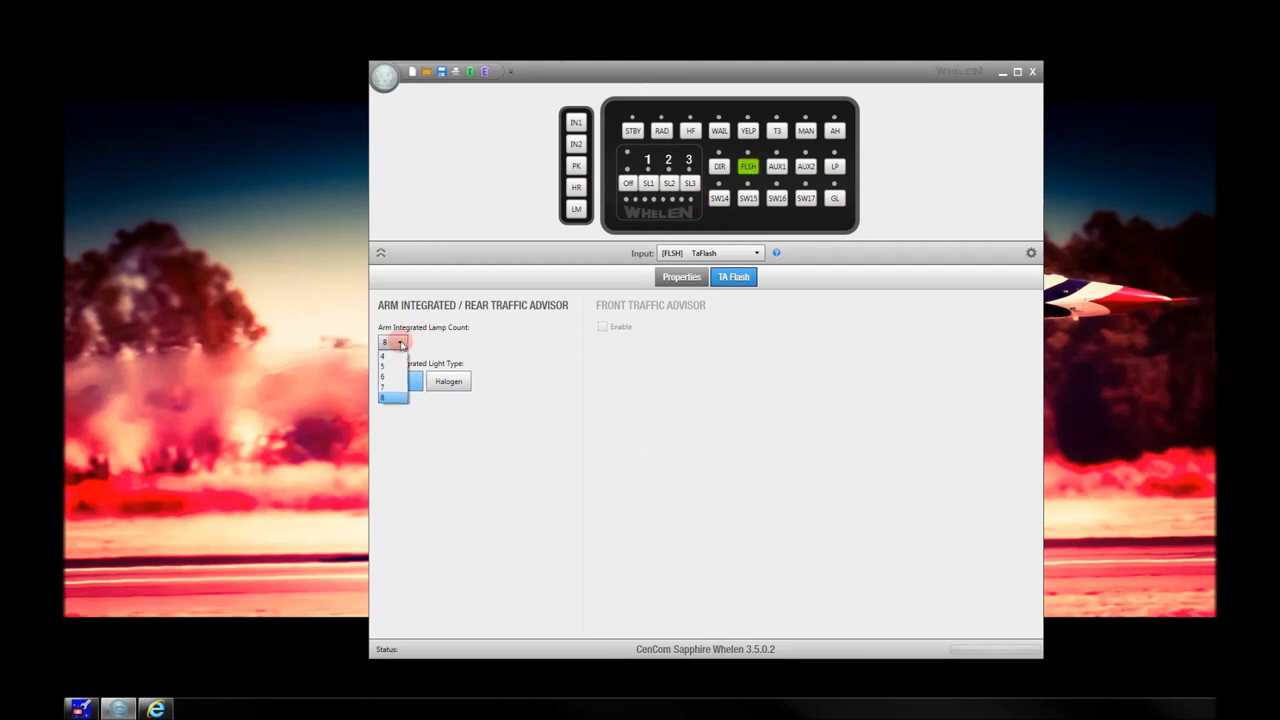
left_click(384, 376)
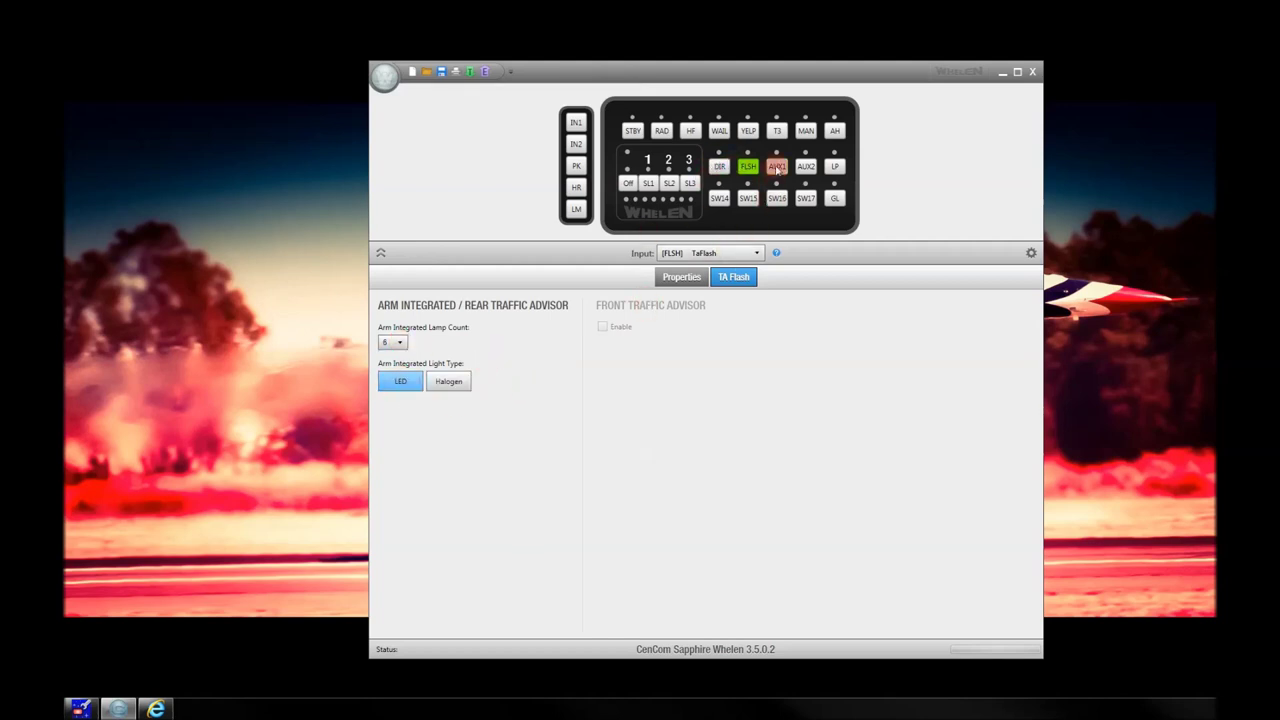
Review the properties and output assignments of the Aux1, Aux2 and Switch14 to Switch17 inputs
left_click(777, 167)
left_click(680, 277)
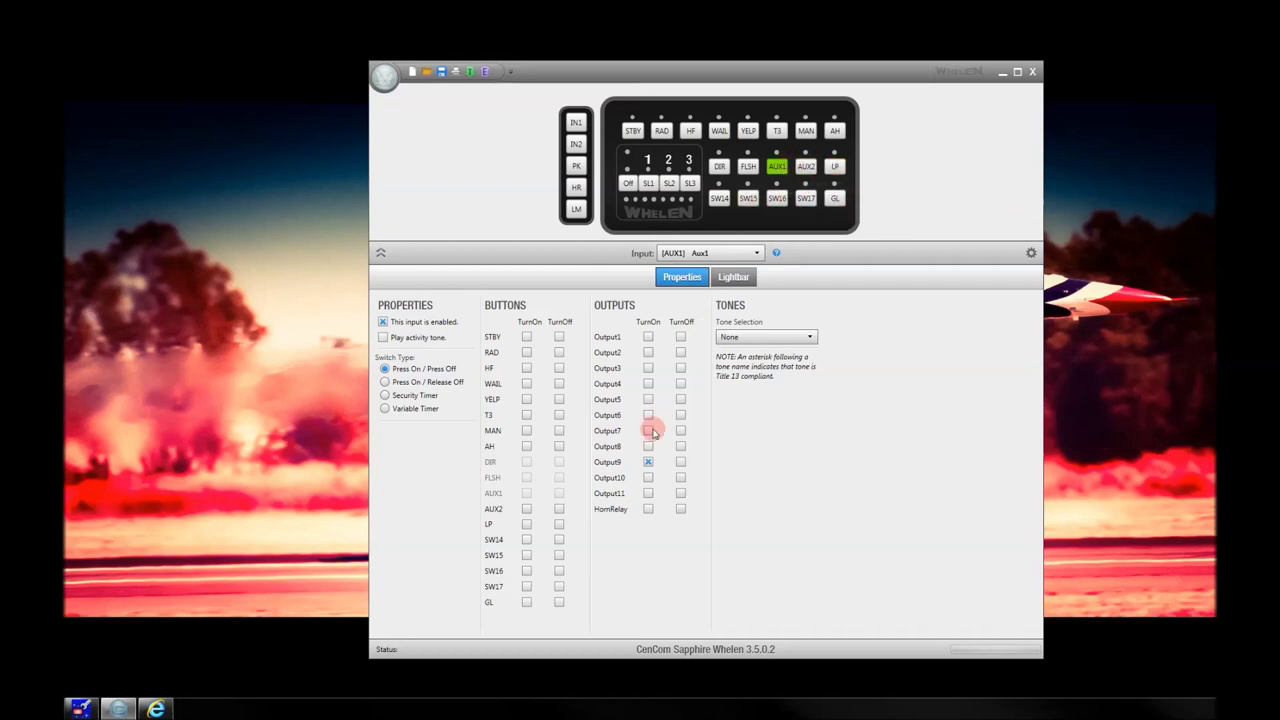
left_click(806, 168)
left_click(835, 167)
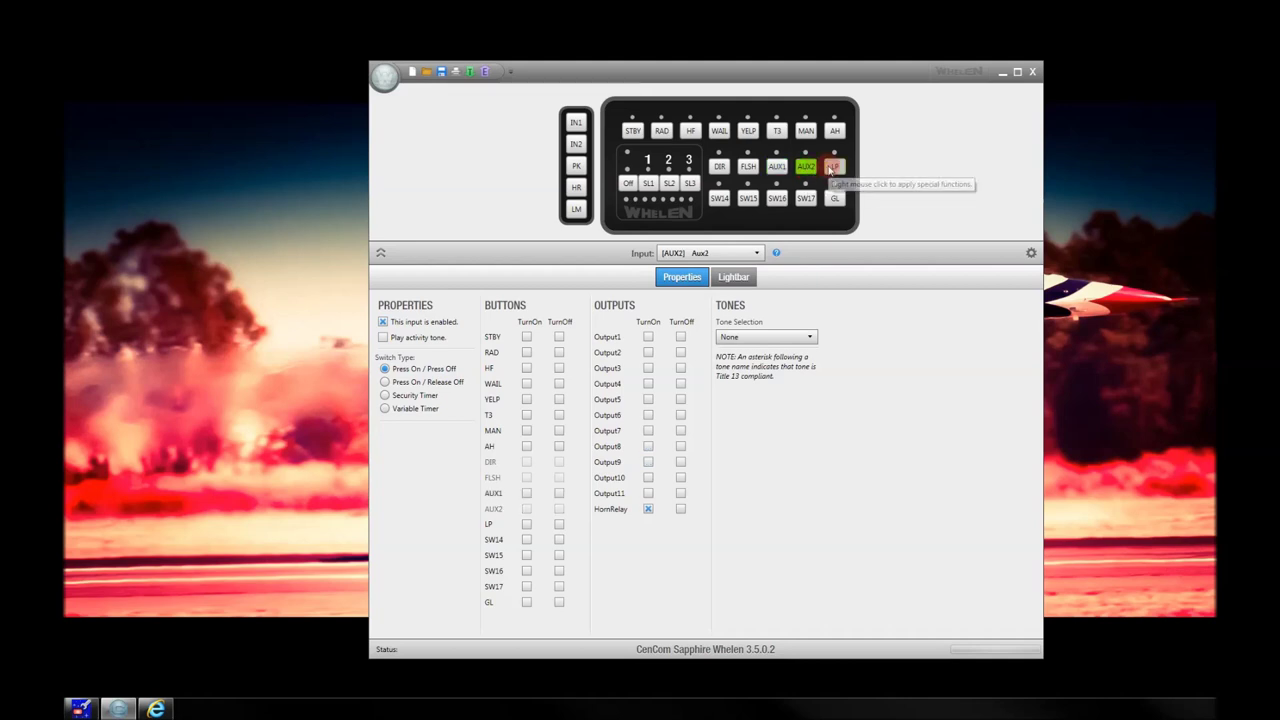
left_click(748, 198)
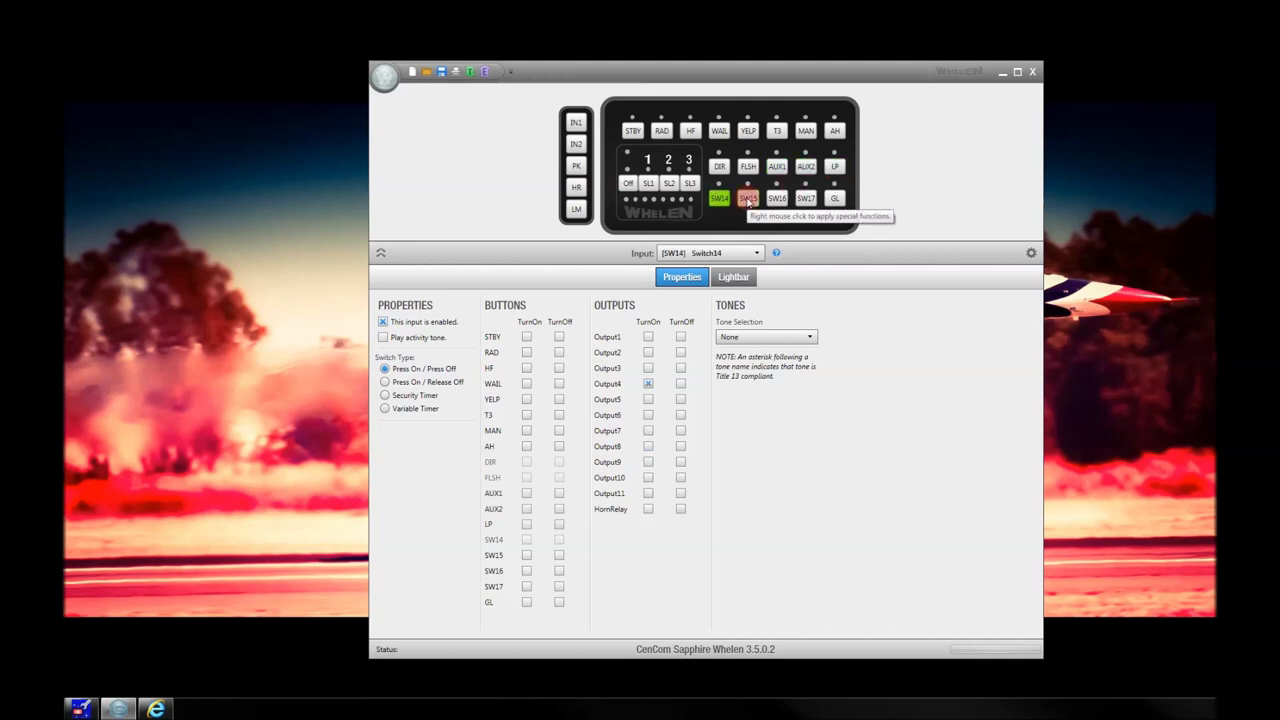
left_click(719, 198)
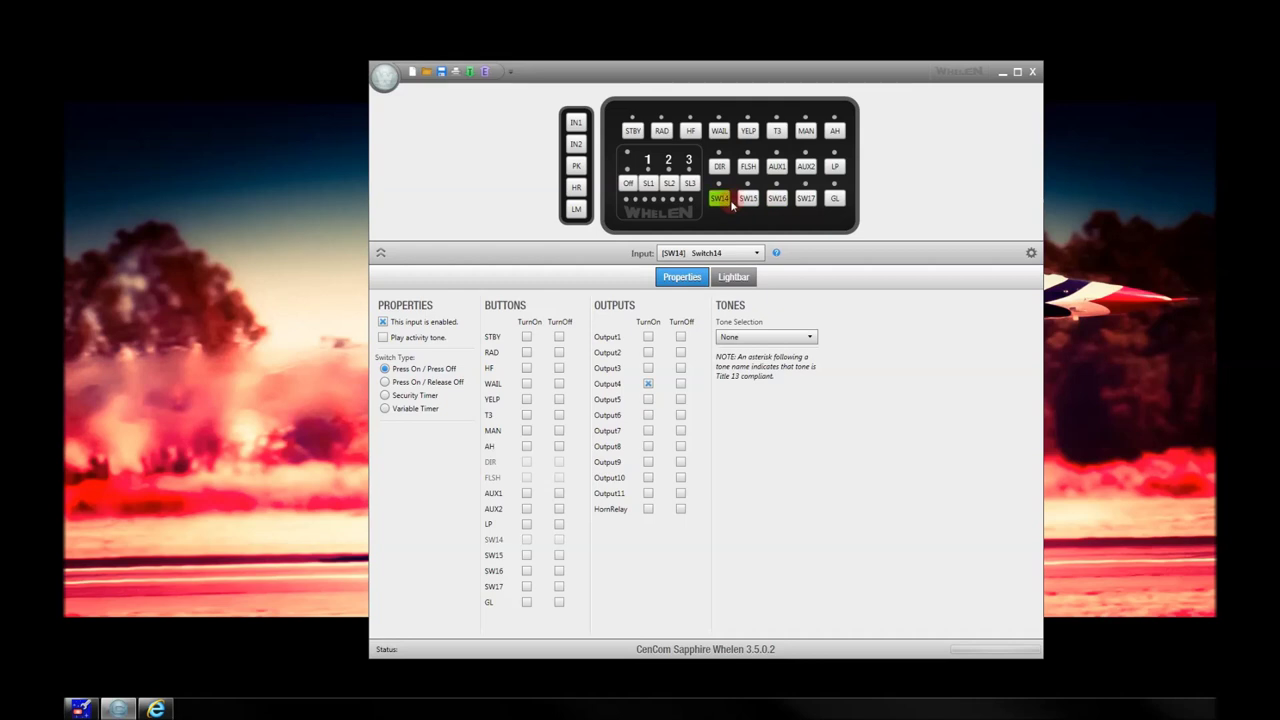
left_click(748, 198)
left_click(777, 198)
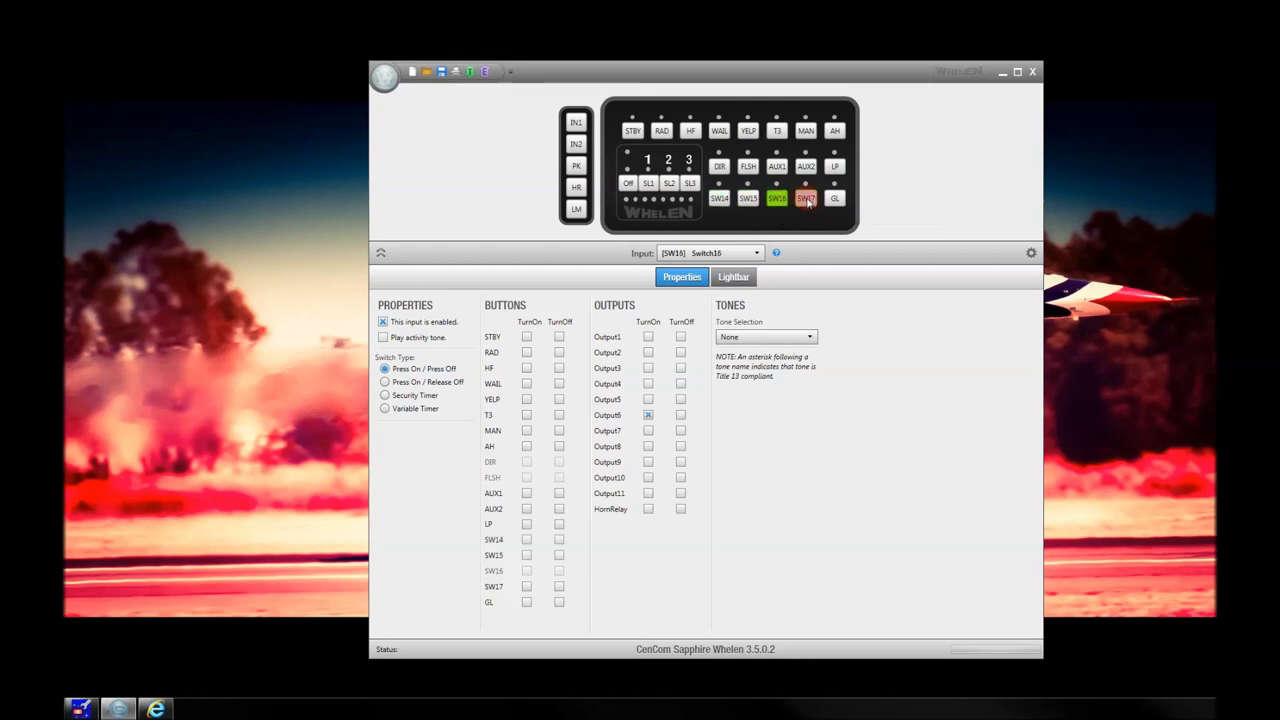
left_click(803, 199)
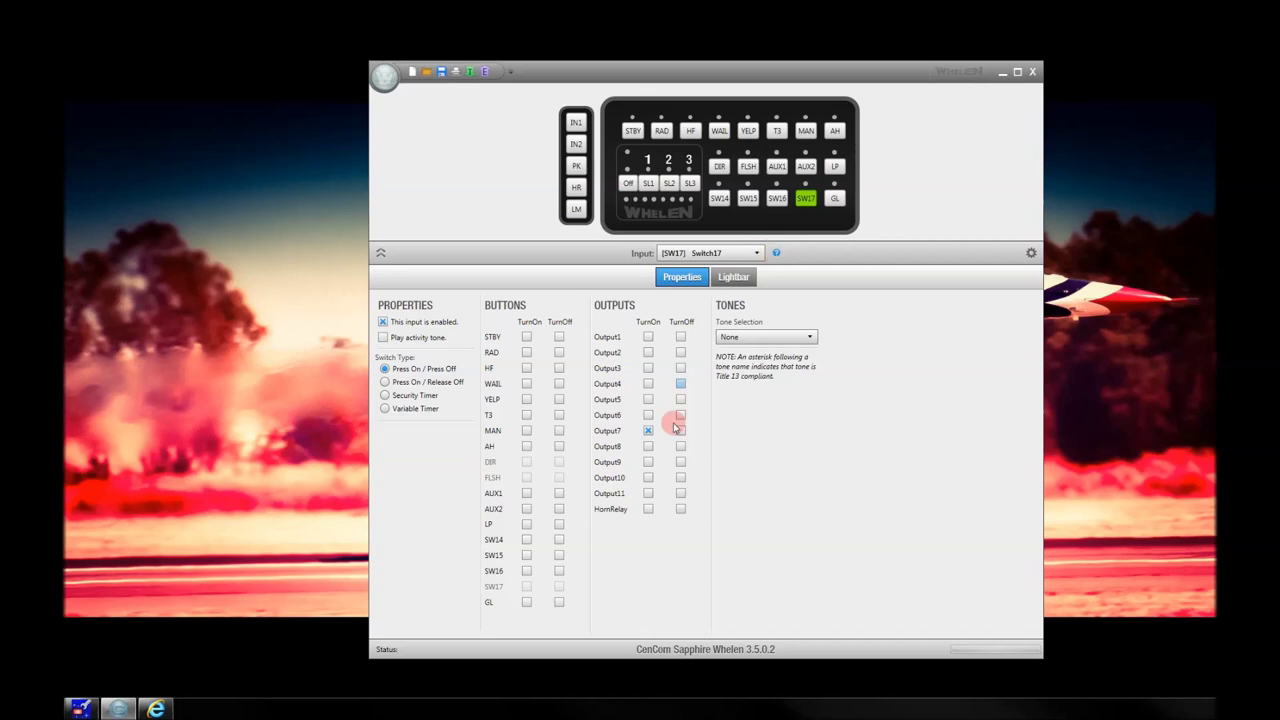
Examine the Gunlock input's properties and the time options of its Variable Timer, keeping 8 sec
left_click(835, 198)
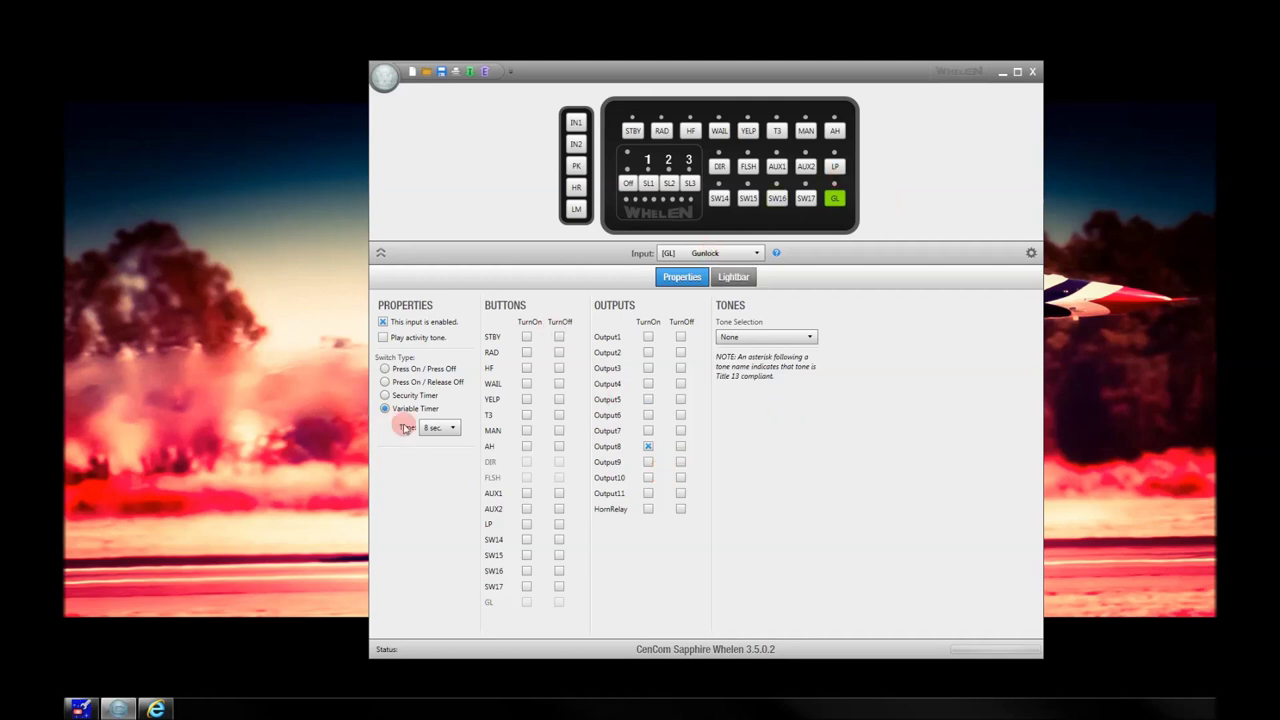
left_click(432, 428)
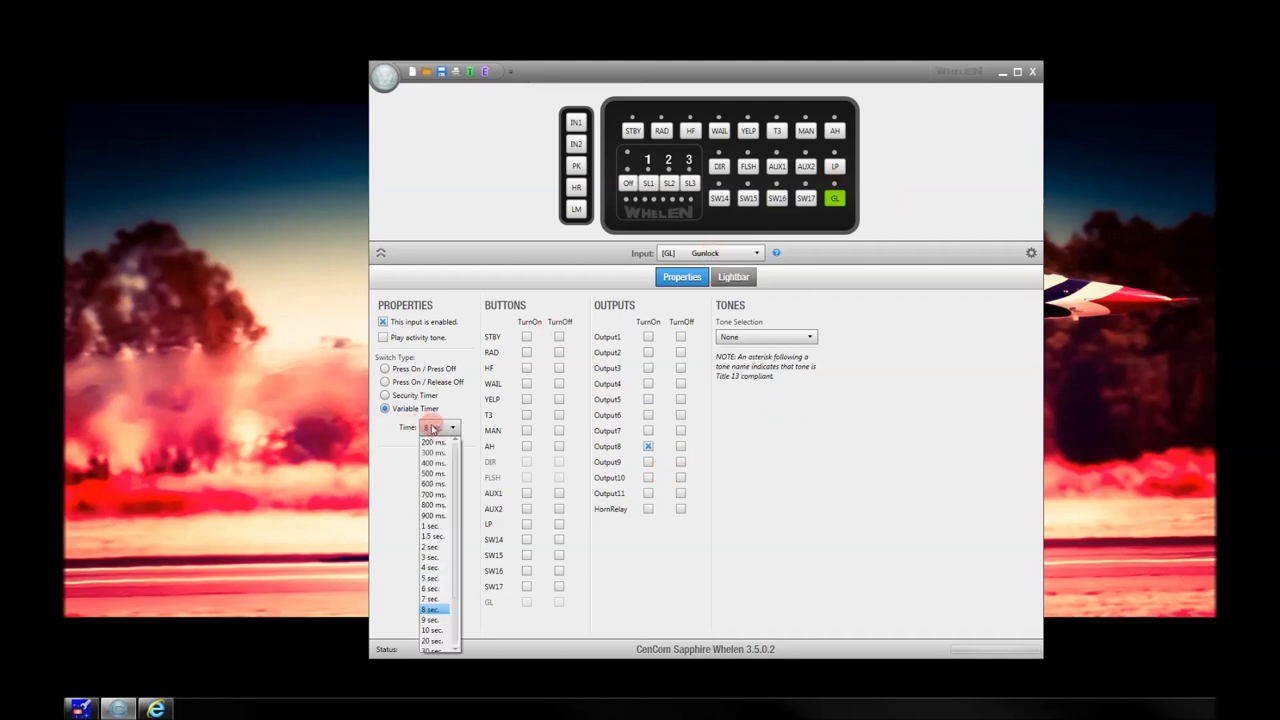
left_click(437, 605)
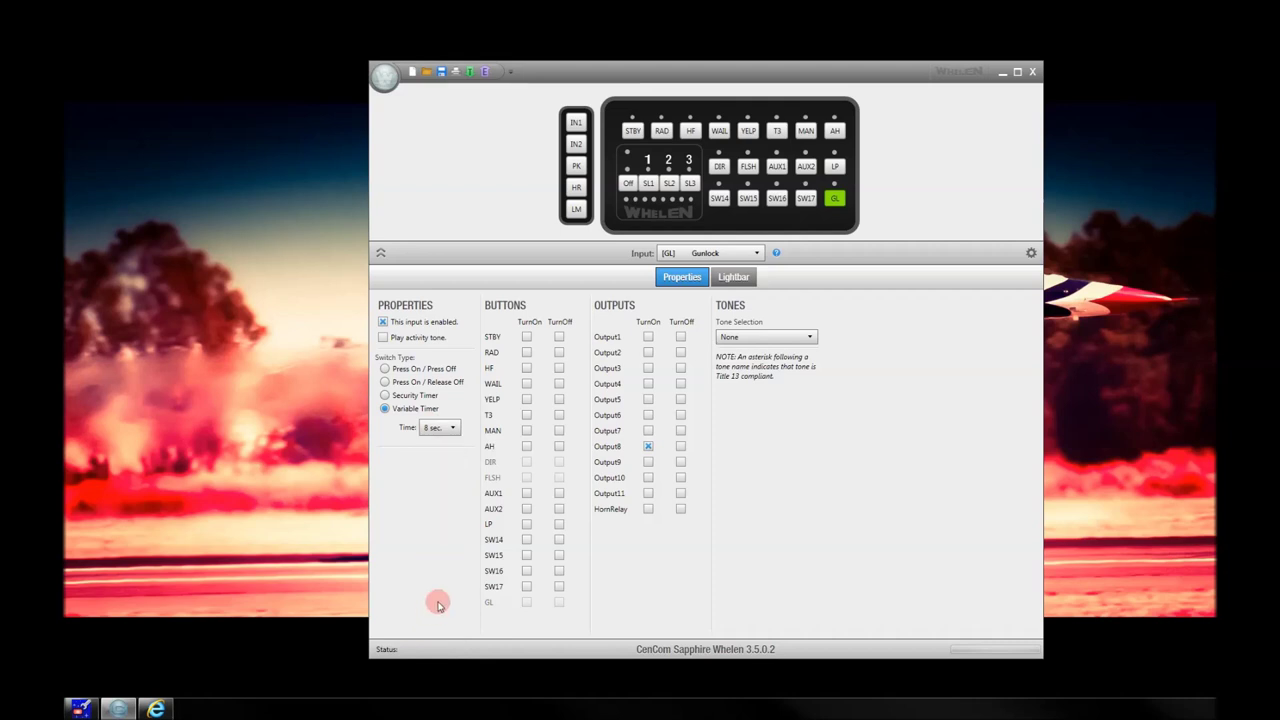
left_click(445, 430)
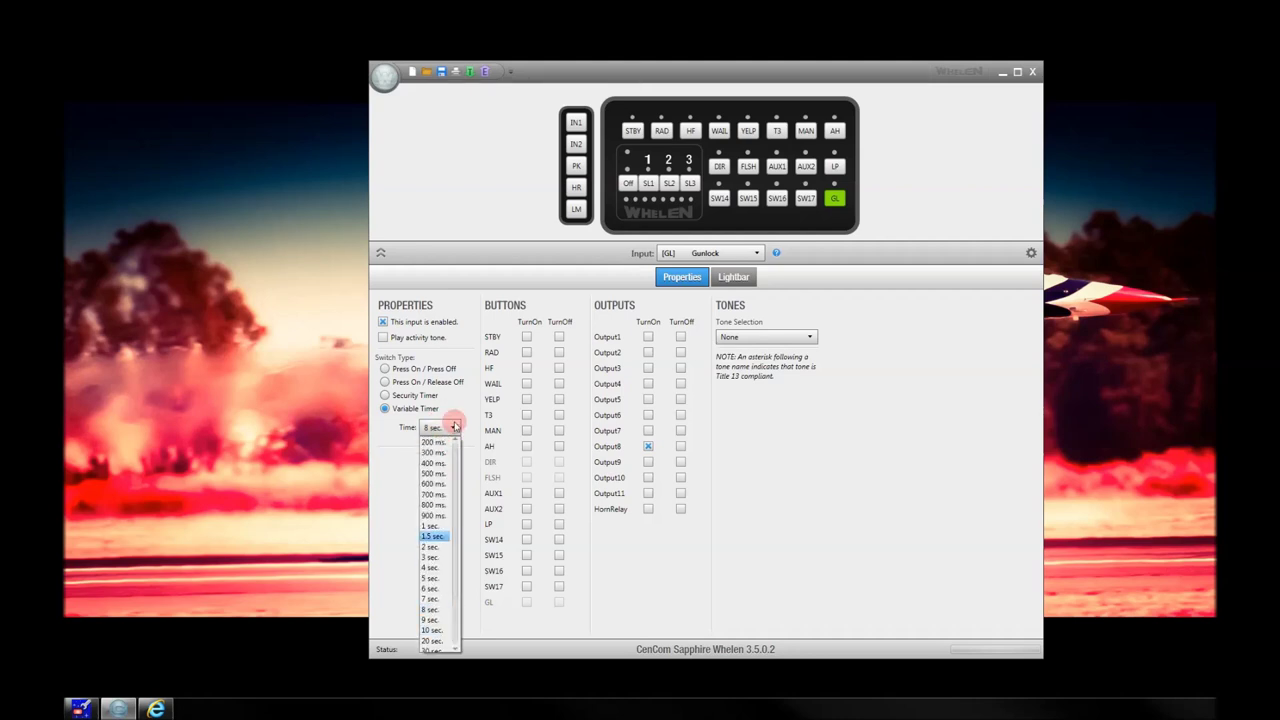
left_click(457, 403)
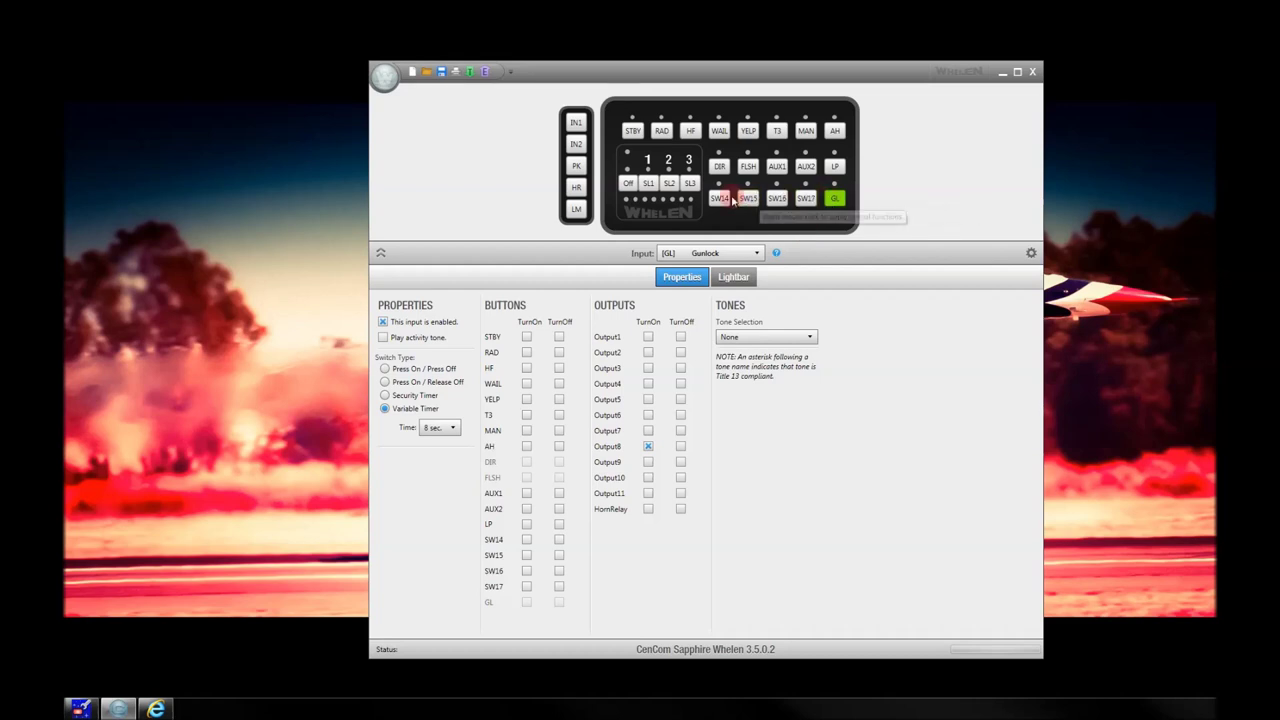
Assign the On flash pattern to the white light at the light bar's left end for the Switch14 input
left_click(738, 278)
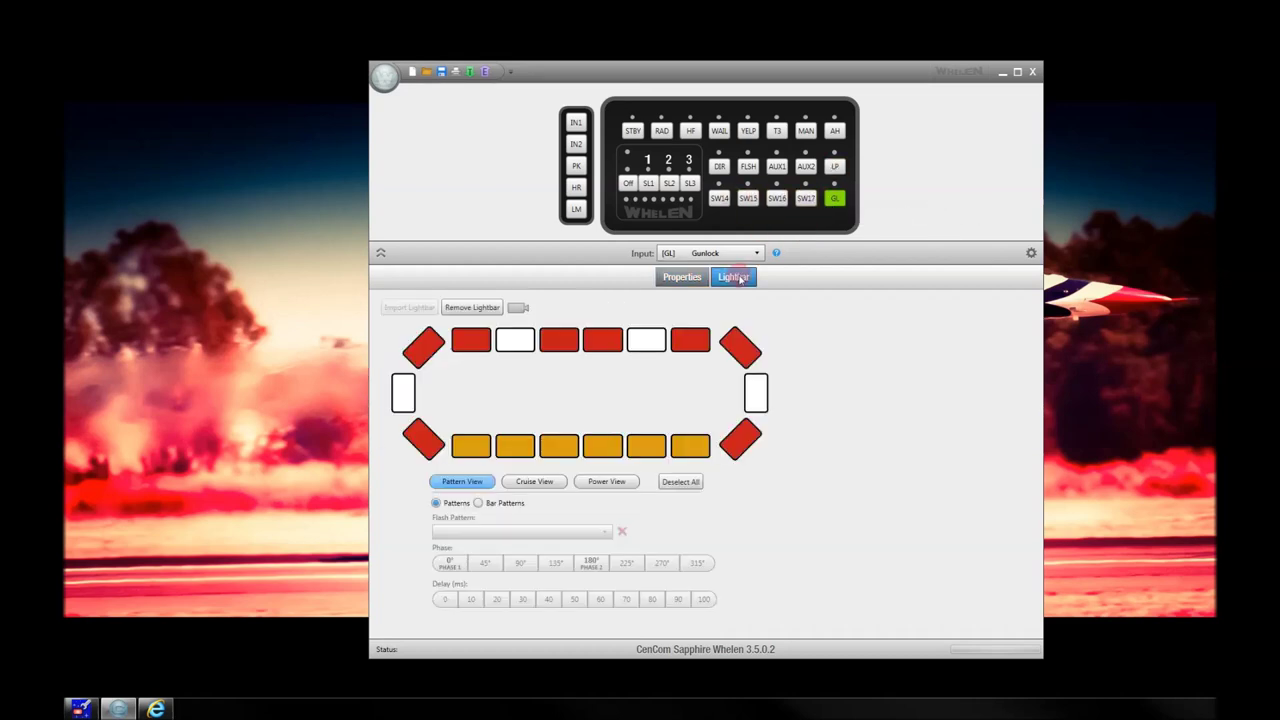
left_click(720, 198)
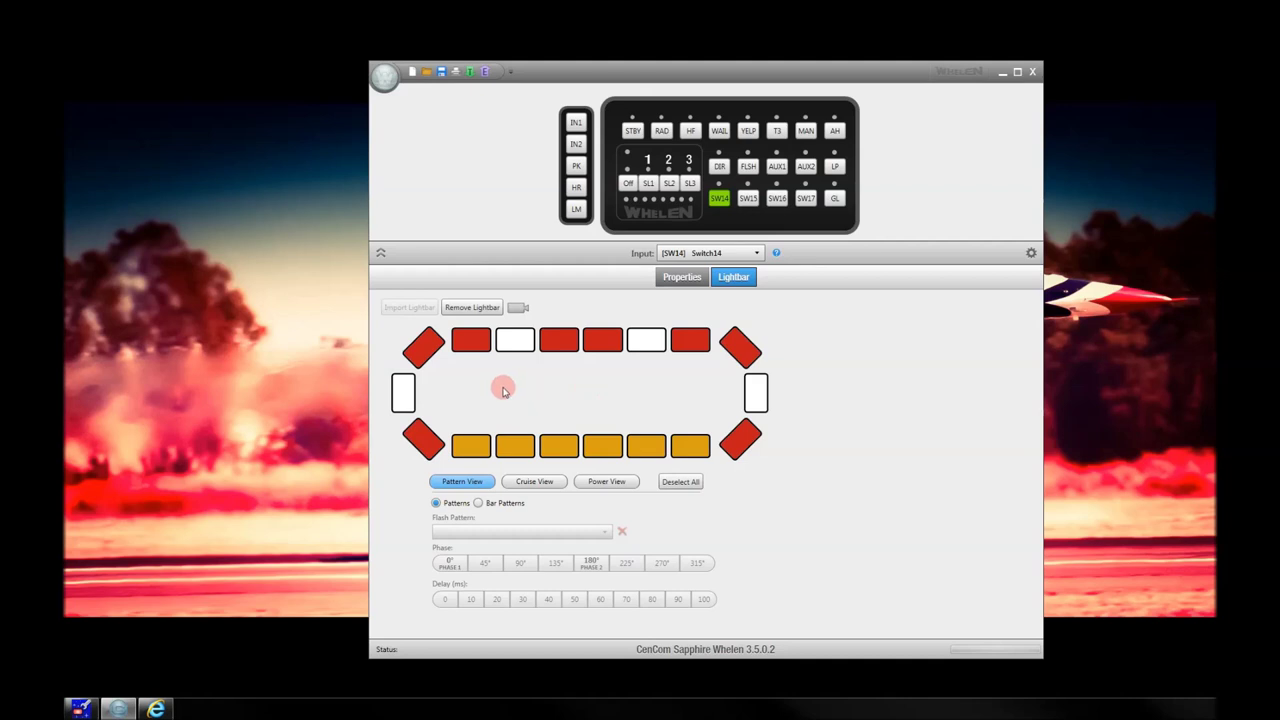
right_click(405, 393)
left_click(557, 394)
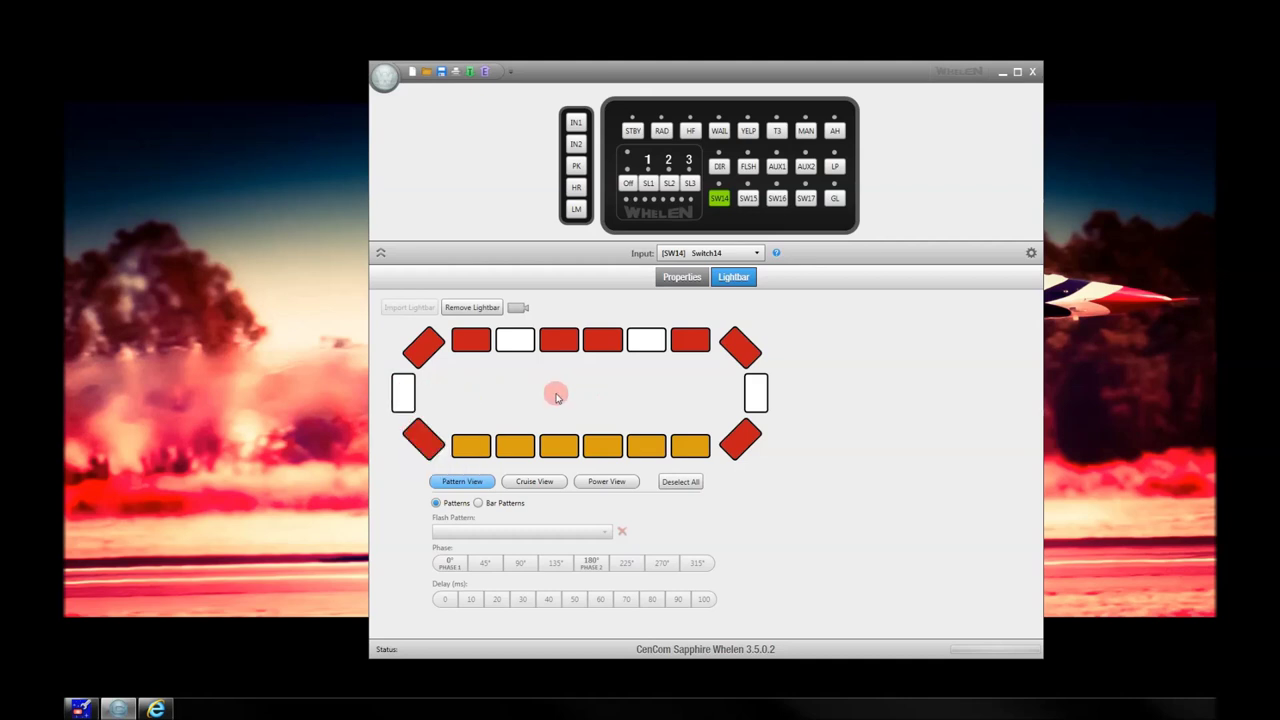
left_click(404, 392)
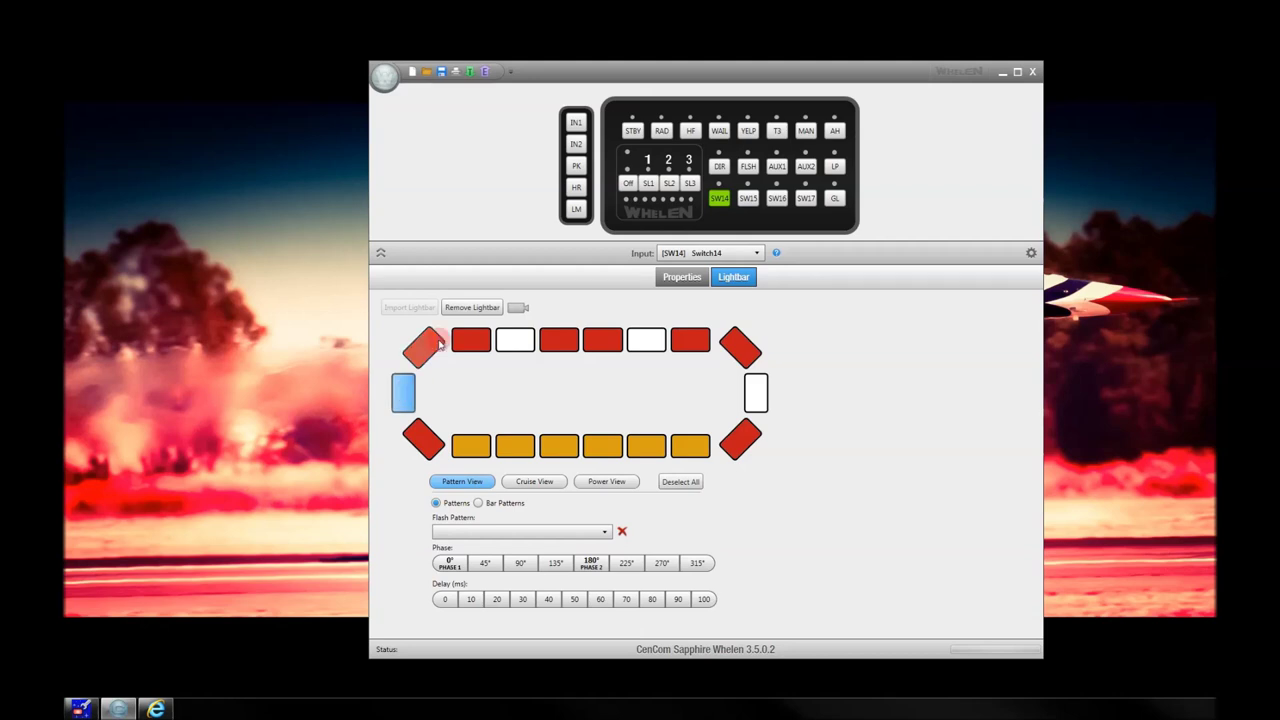
right_click(405, 391)
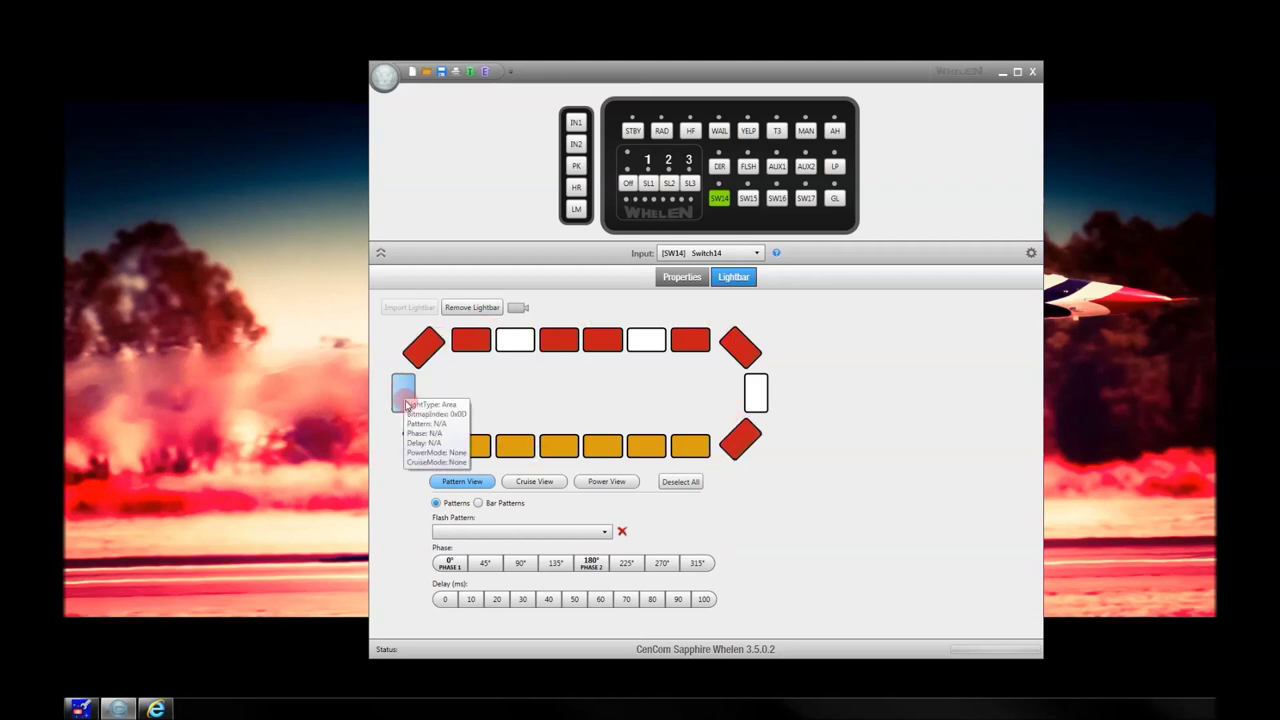
left_click(520, 514)
left_click(596, 536)
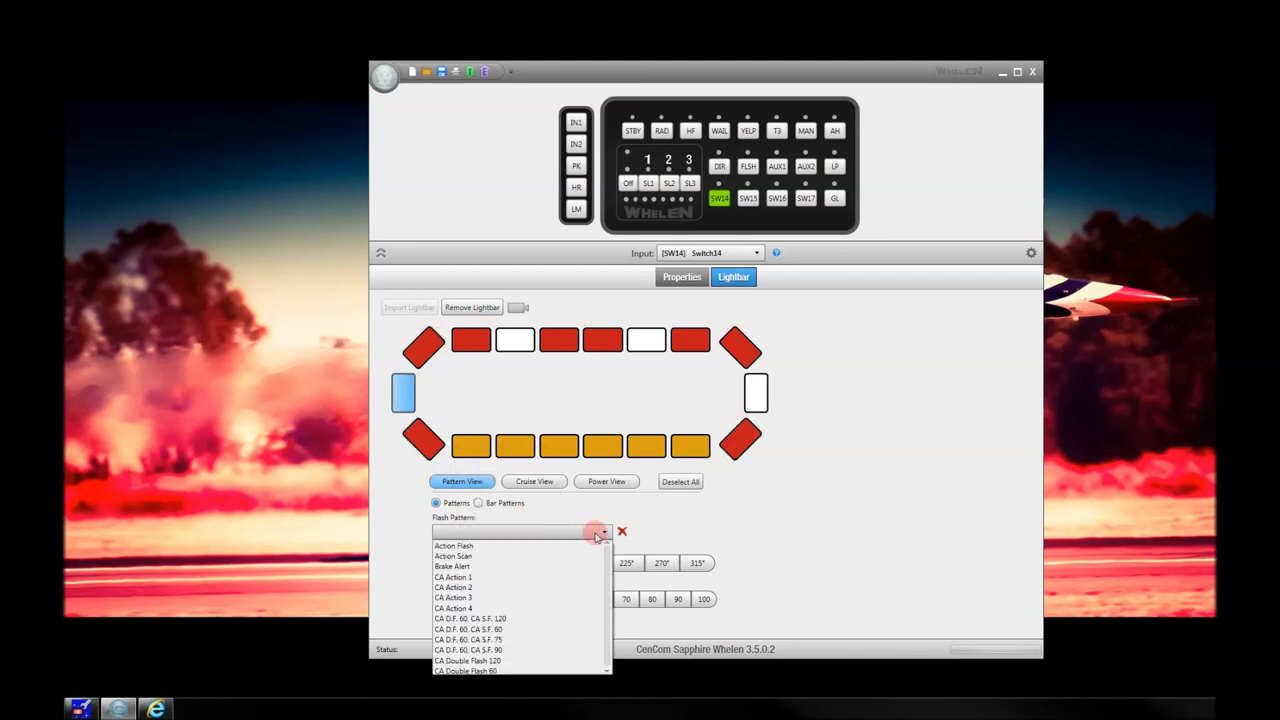
scroll(609, 615, "down", 10)
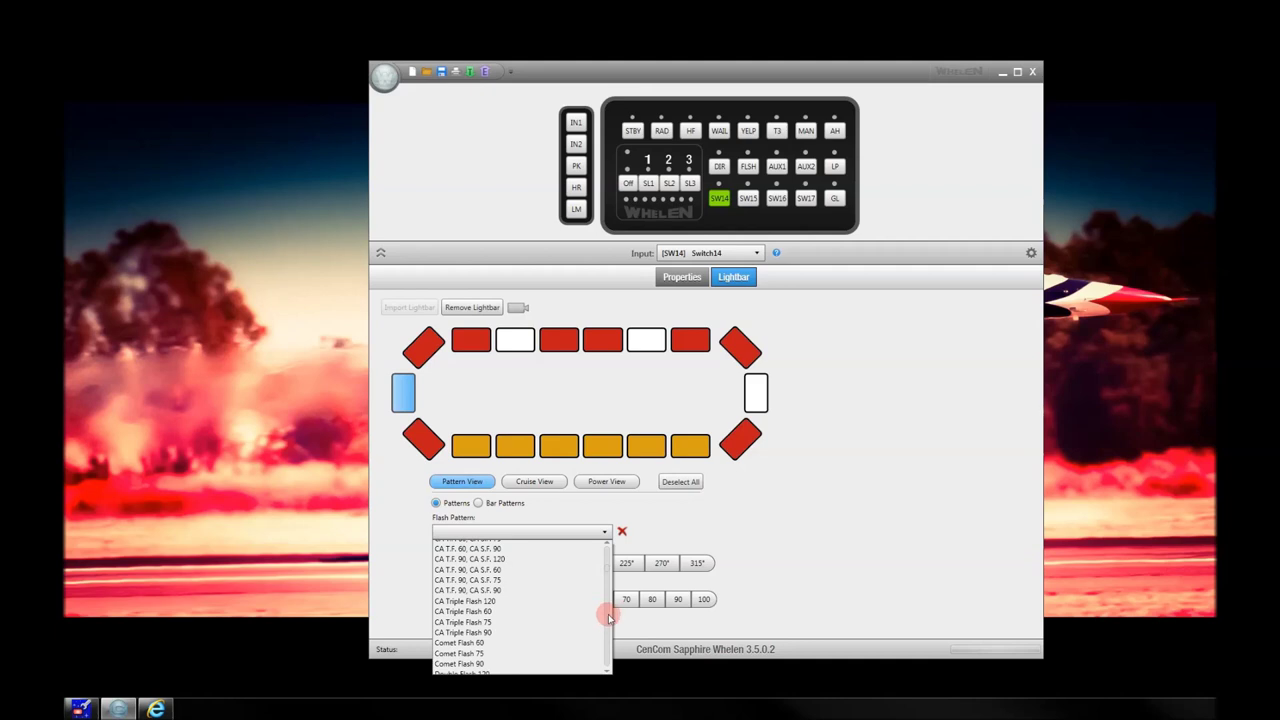
scroll(609, 617, "down", 4)
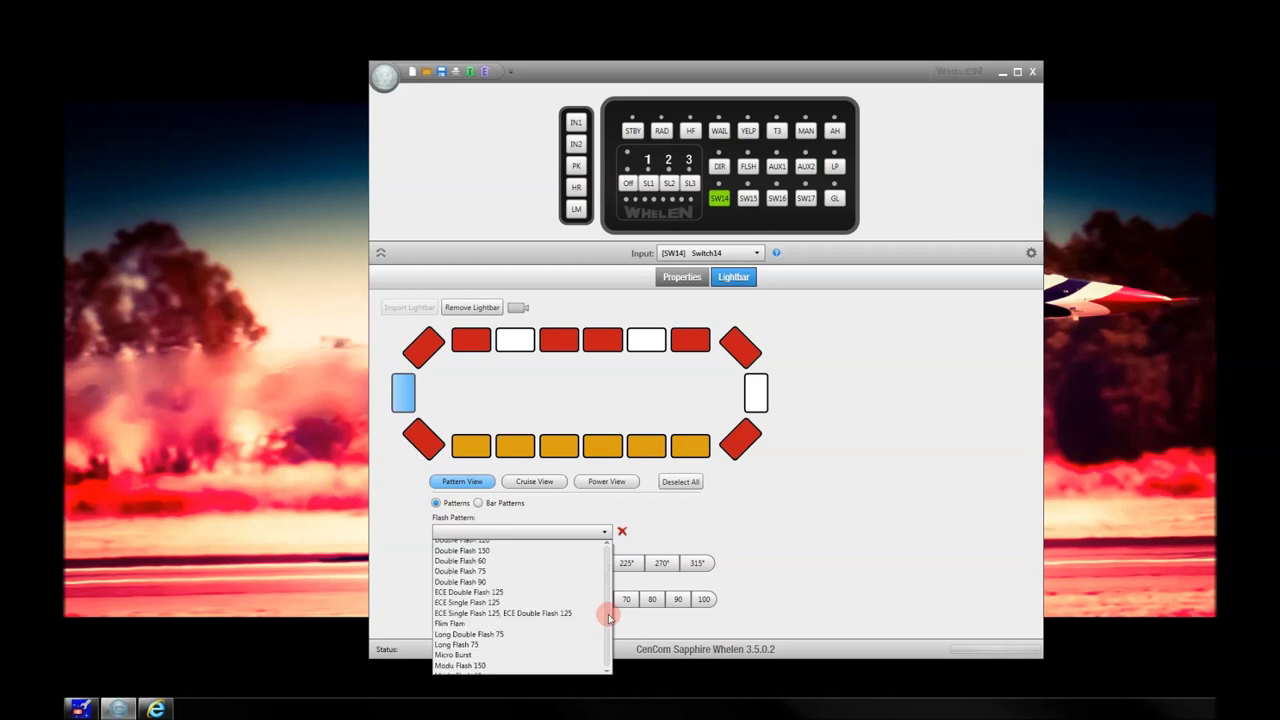
scroll(609, 617, "down", 4)
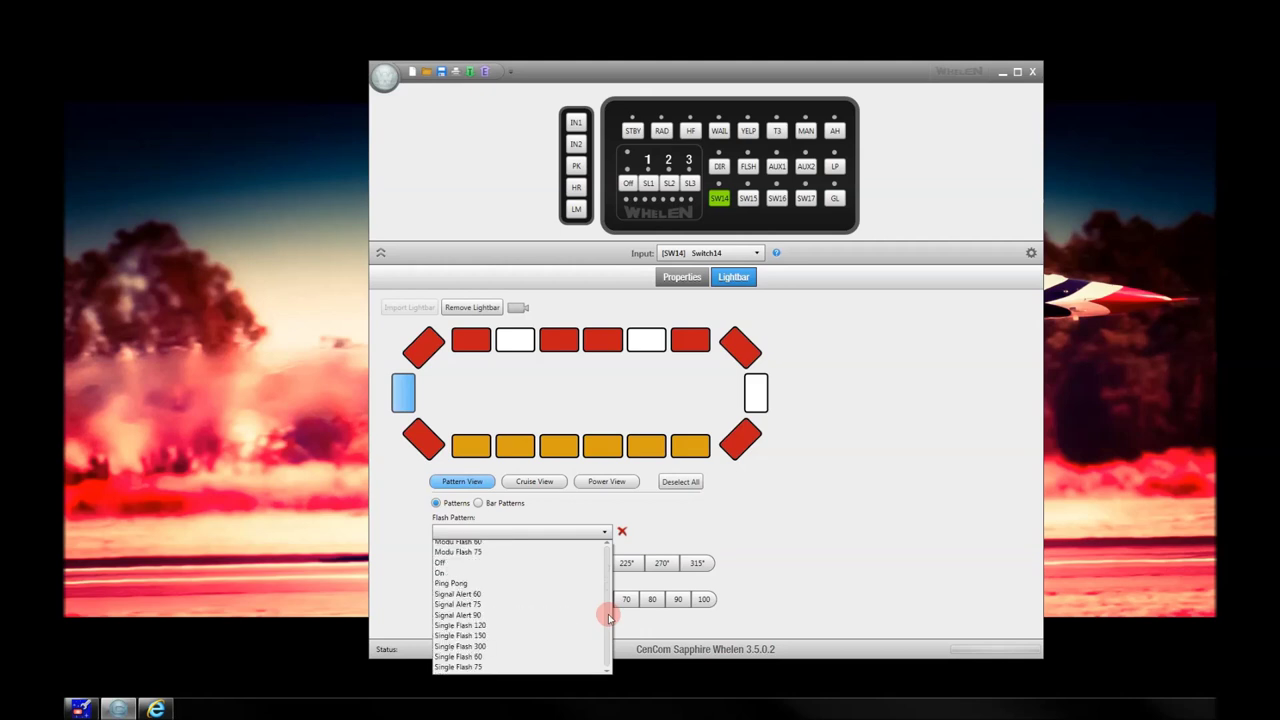
left_click(445, 575)
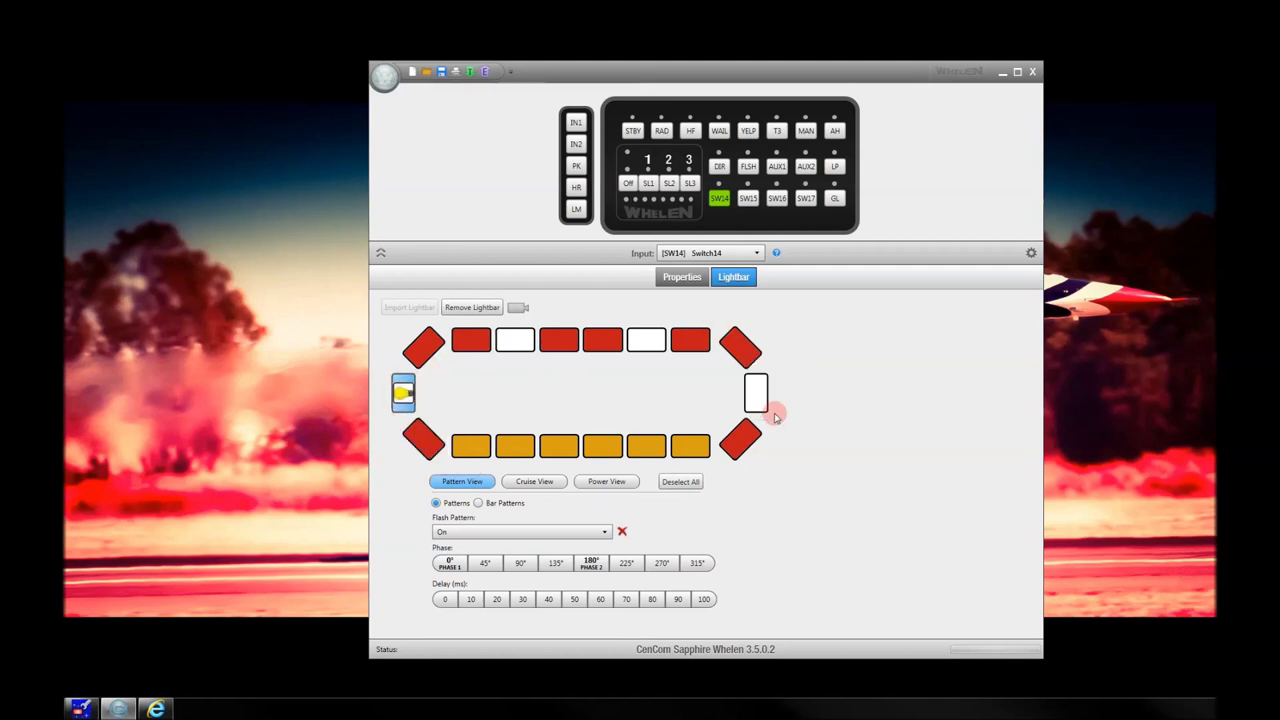
left_click(682, 482)
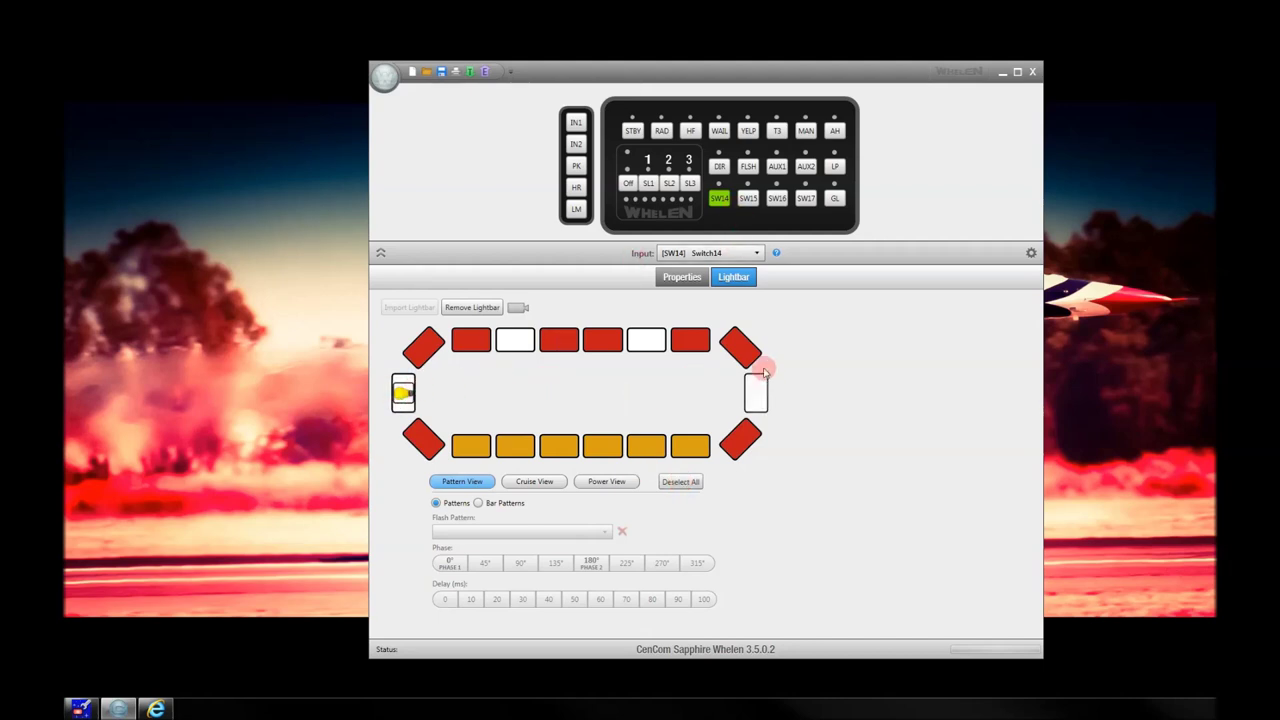
Assign the On flash pattern to the white light at the light bar's right end for the Switch15 input
left_click(748, 198)
left_click(756, 397)
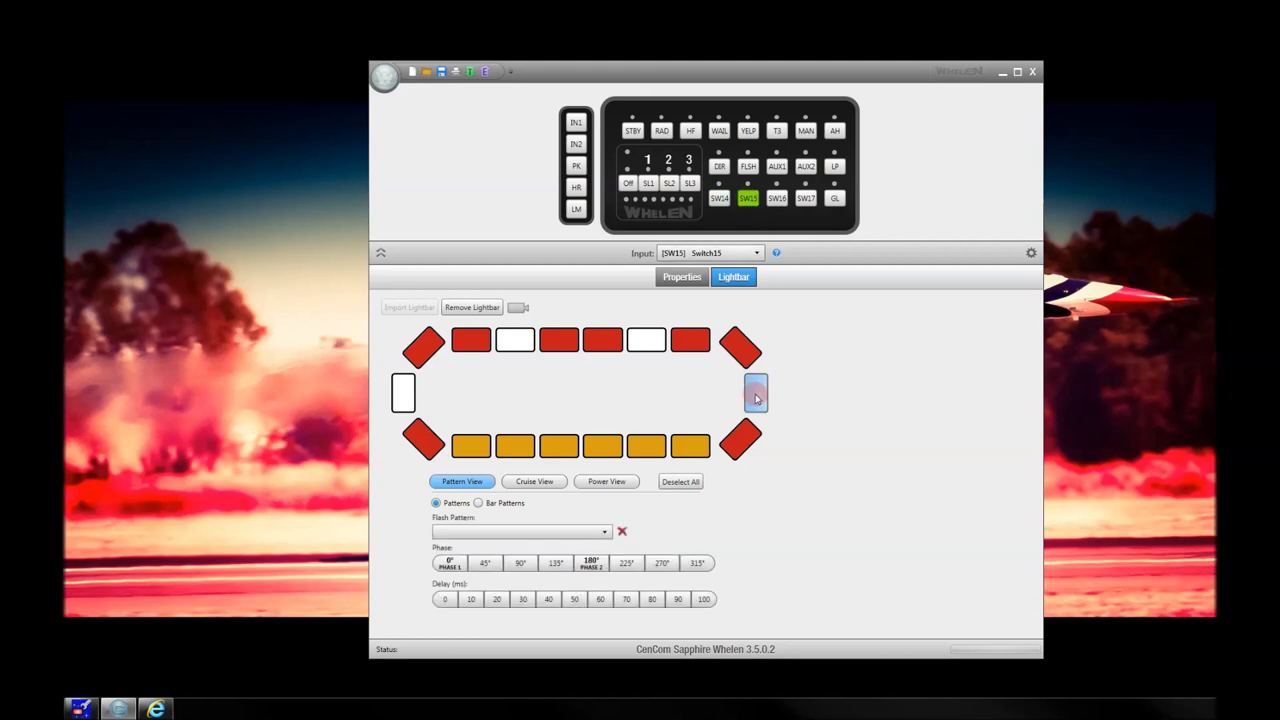
left_click(605, 531)
scroll(608, 600, "down", 8)
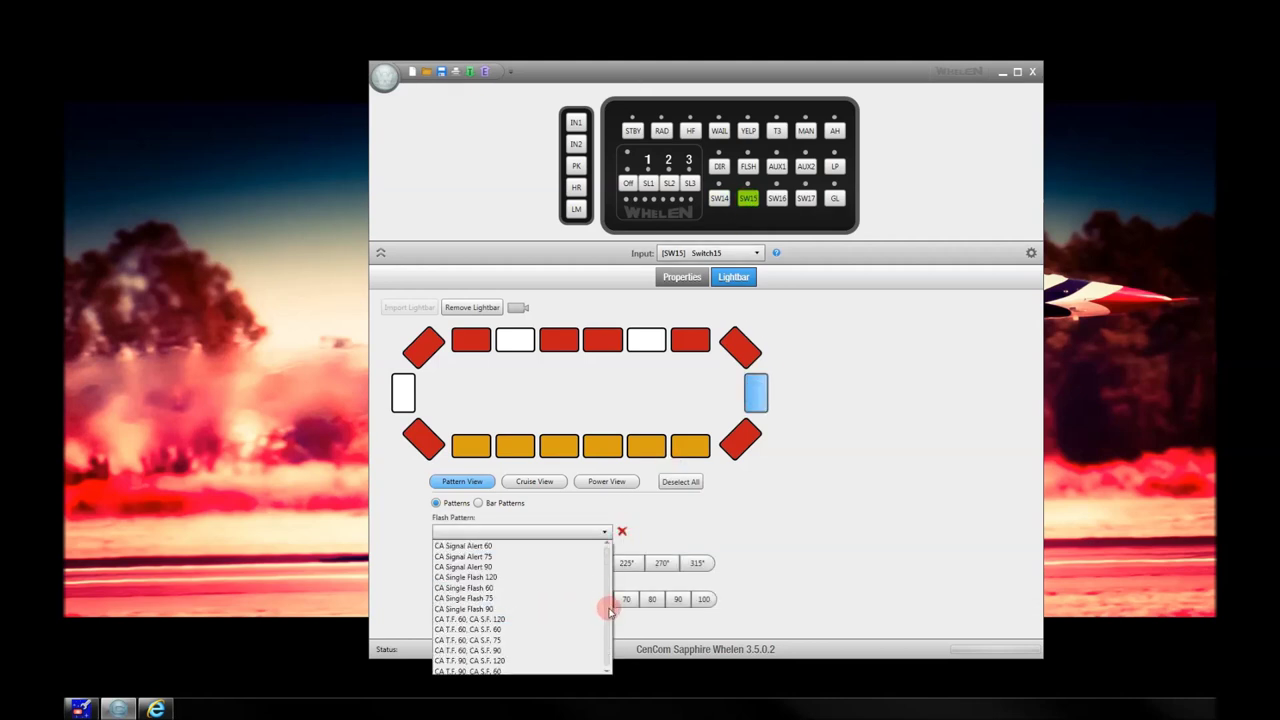
scroll(606, 597, "down", 3)
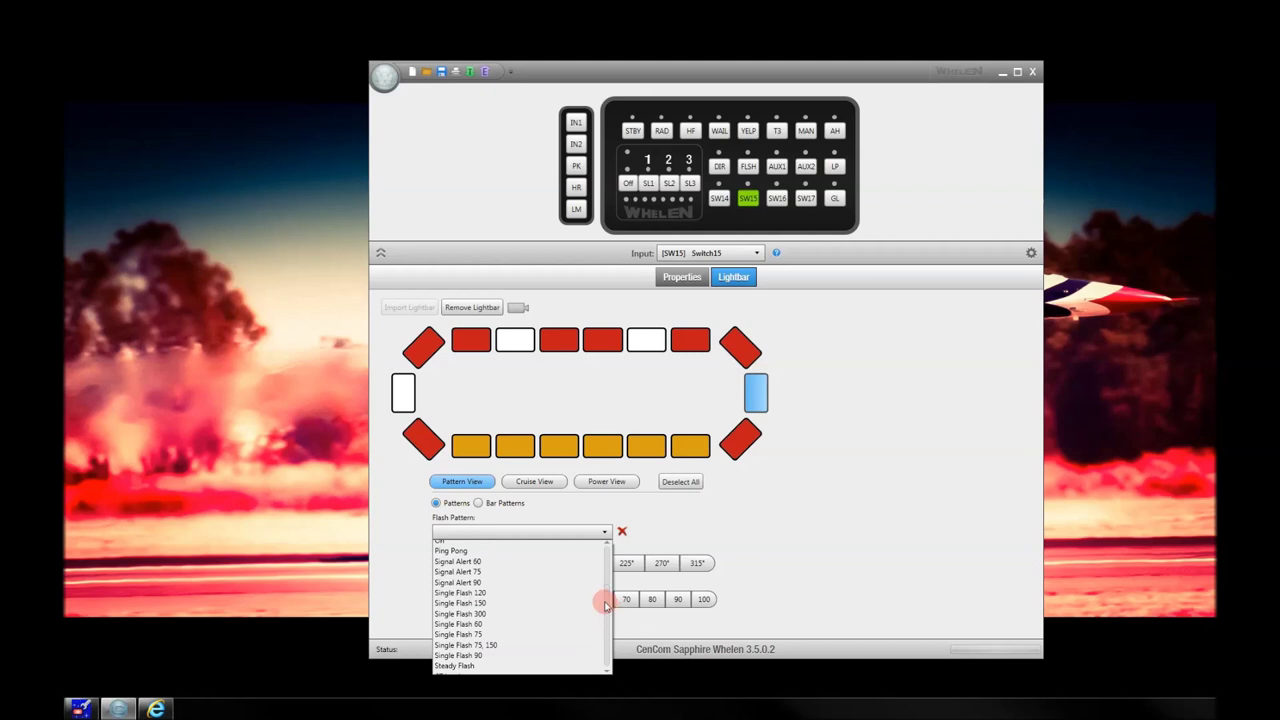
left_click(491, 543)
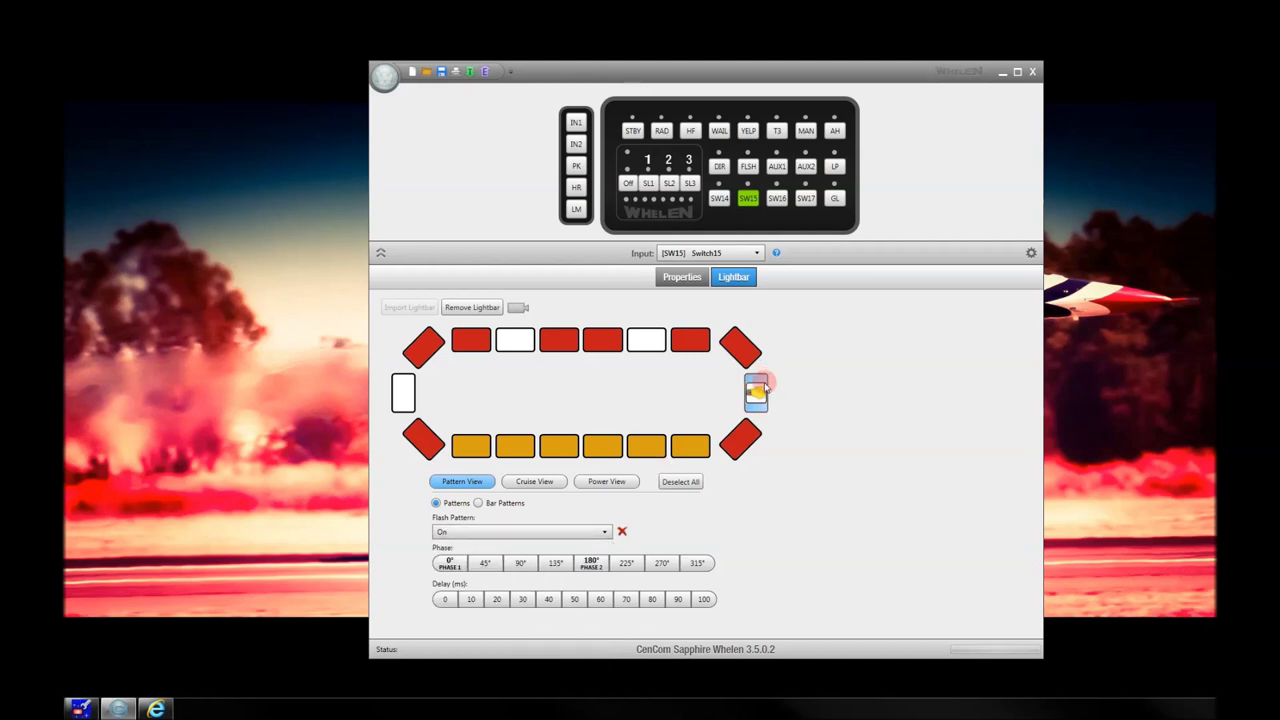
left_click(680, 481)
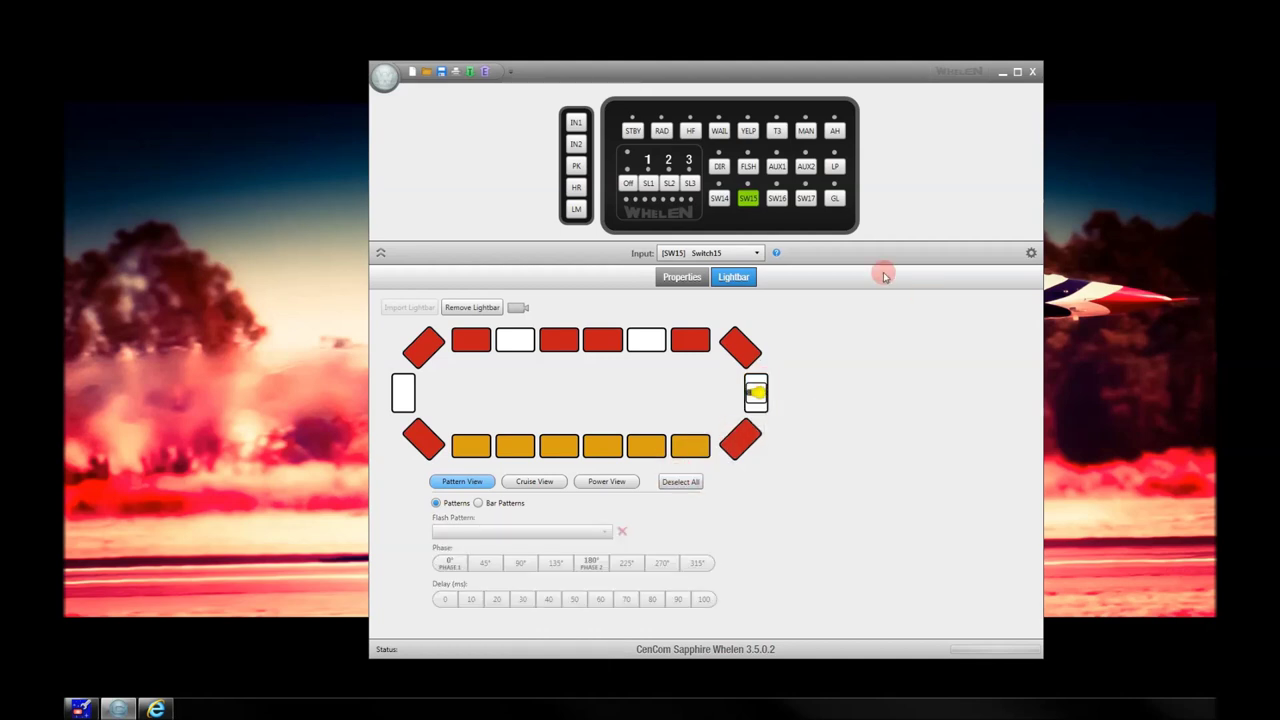
Assign the On flash pattern to the two white lights in the light bar's front row for the Switch16 input
left_click(777, 198)
right_click(655, 340)
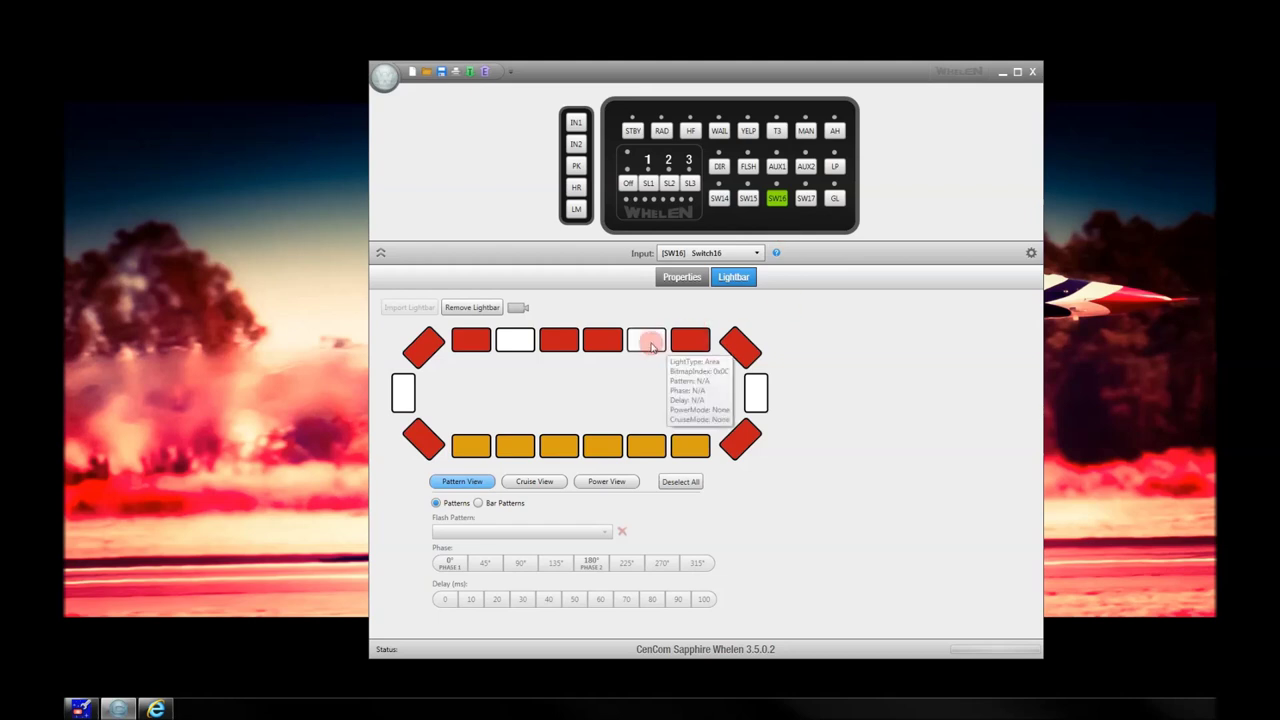
left_click(646, 340)
left_click(515, 340)
left_click(600, 527)
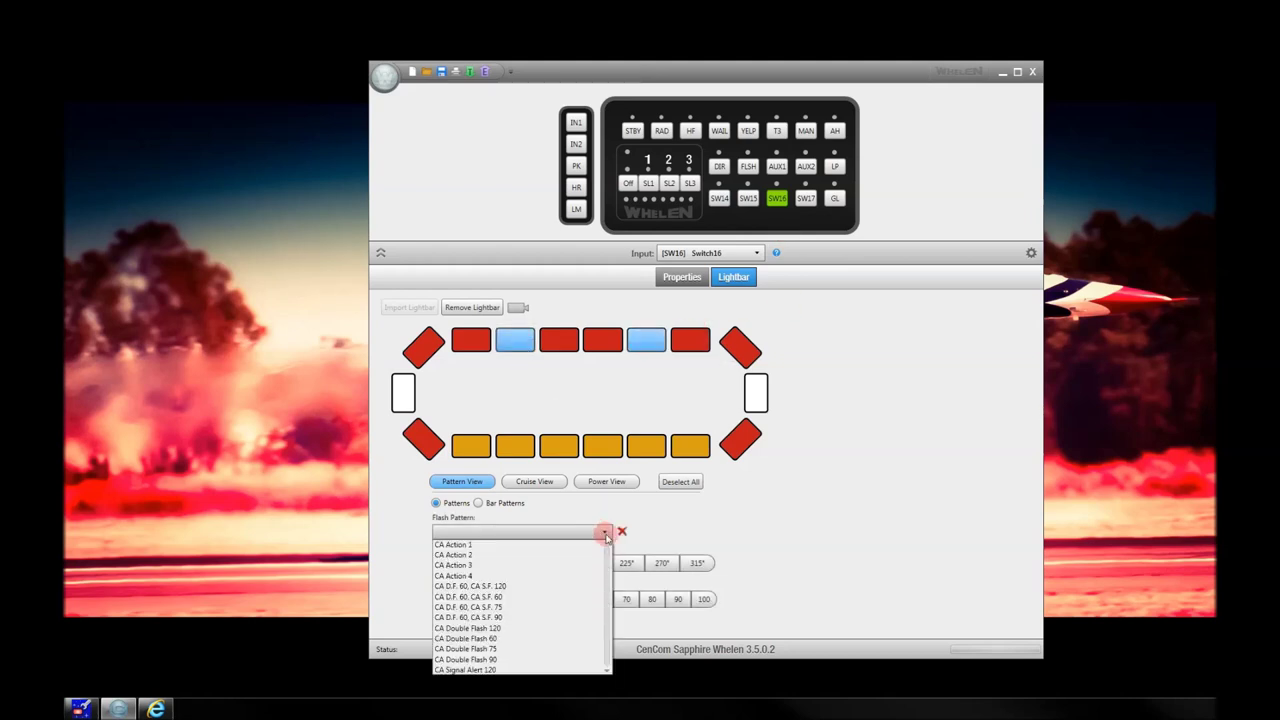
left_click_drag(608, 591, 607, 622)
scroll(607, 622, "down", 4)
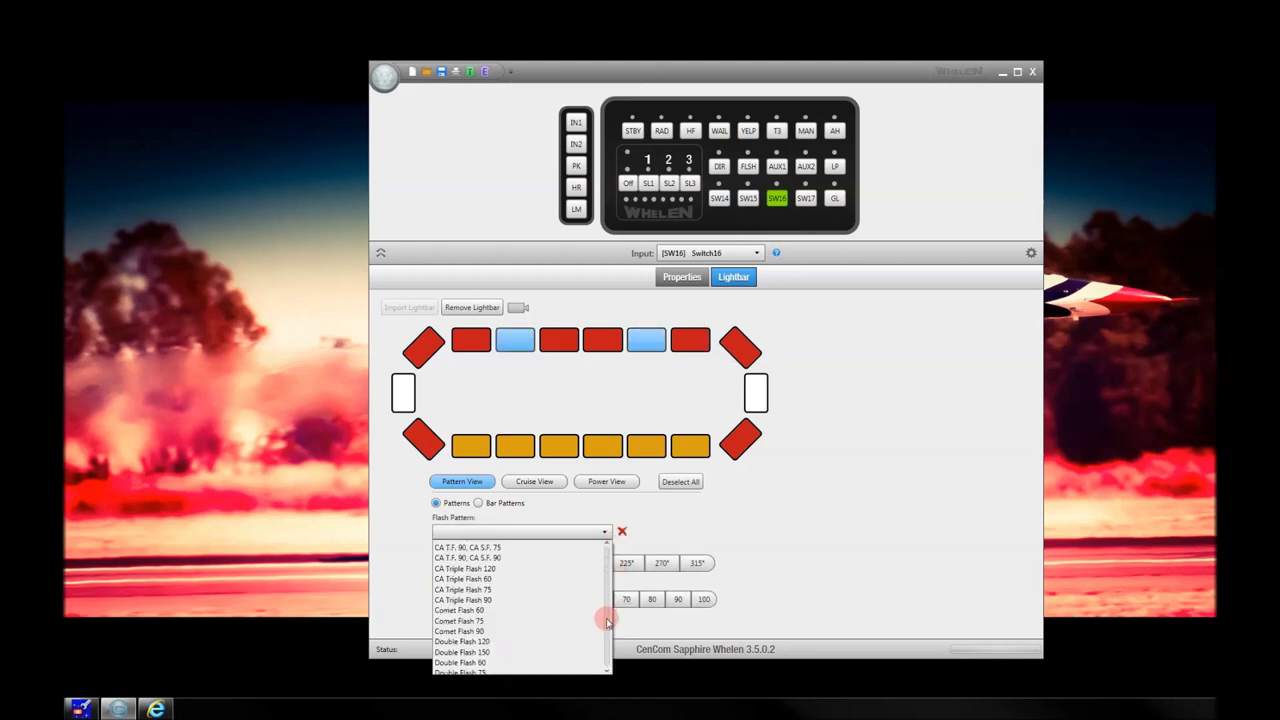
scroll(607, 622, "down", 4)
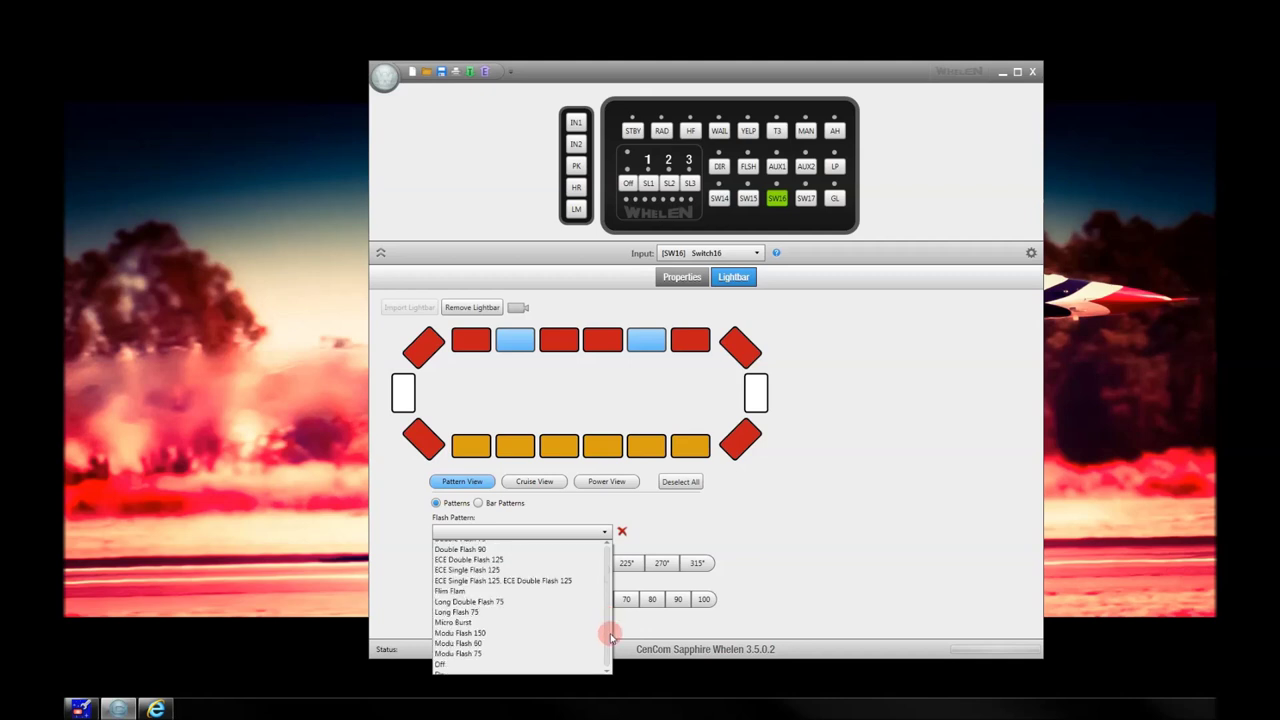
scroll(607, 668, "down", 2)
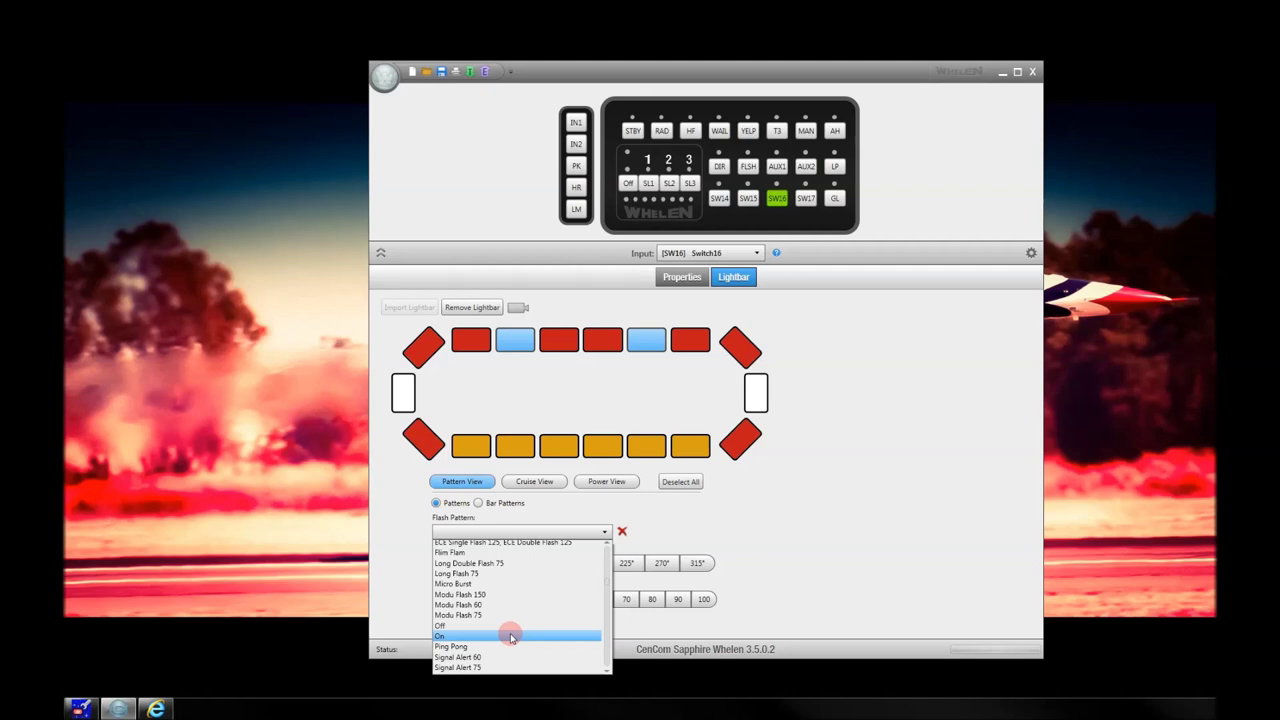
left_click(510, 637)
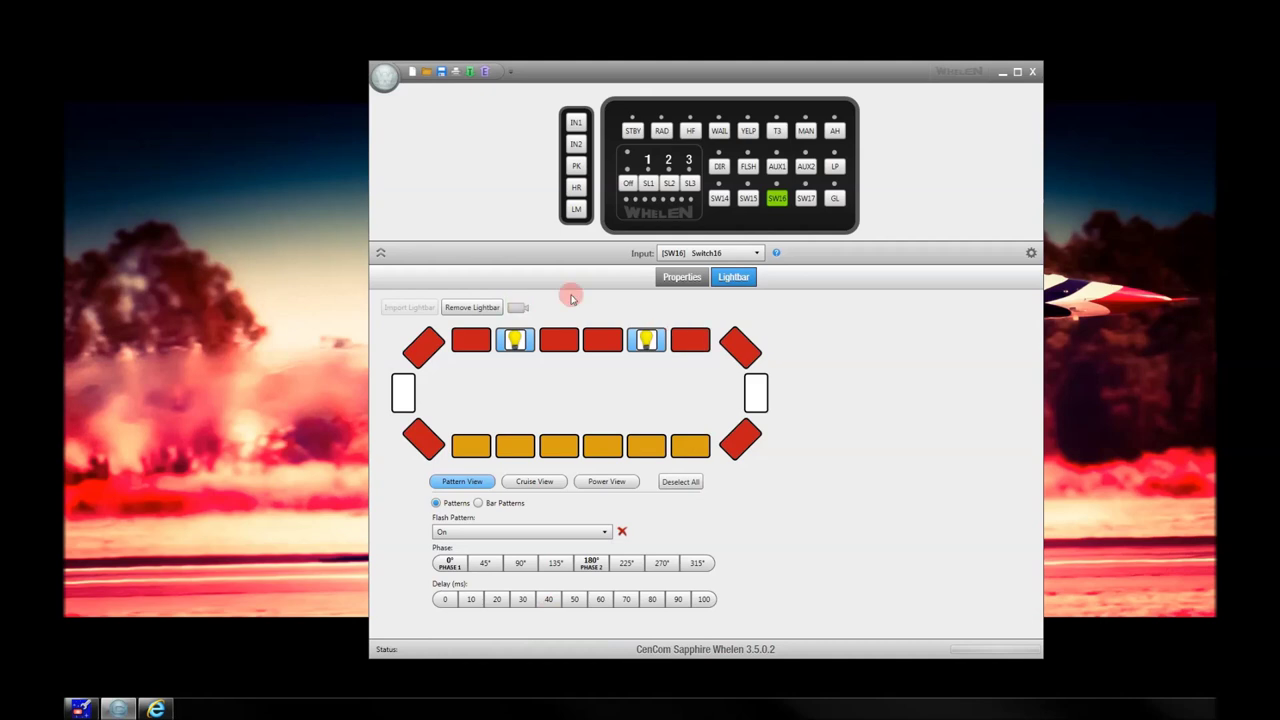
left_click(686, 482)
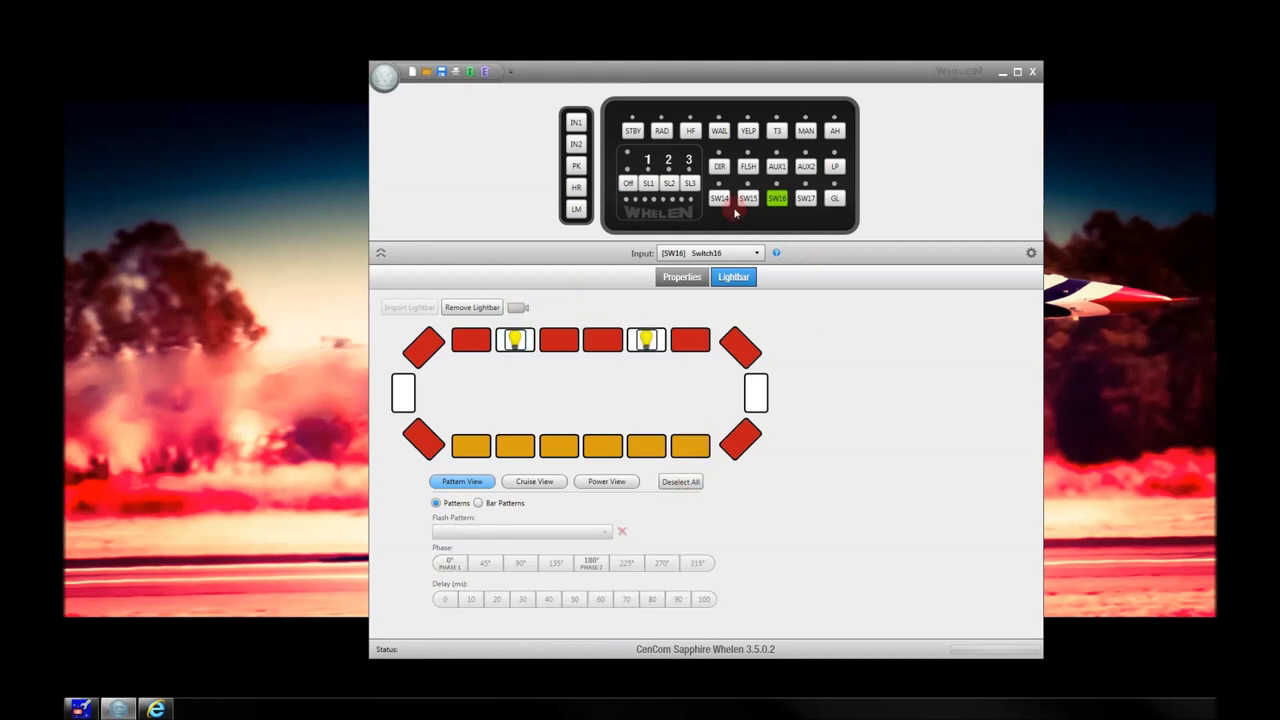
Review the light bar patterns and the output assignments of the Switch14, Switch15 and Switch16 inputs
left_click(720, 199)
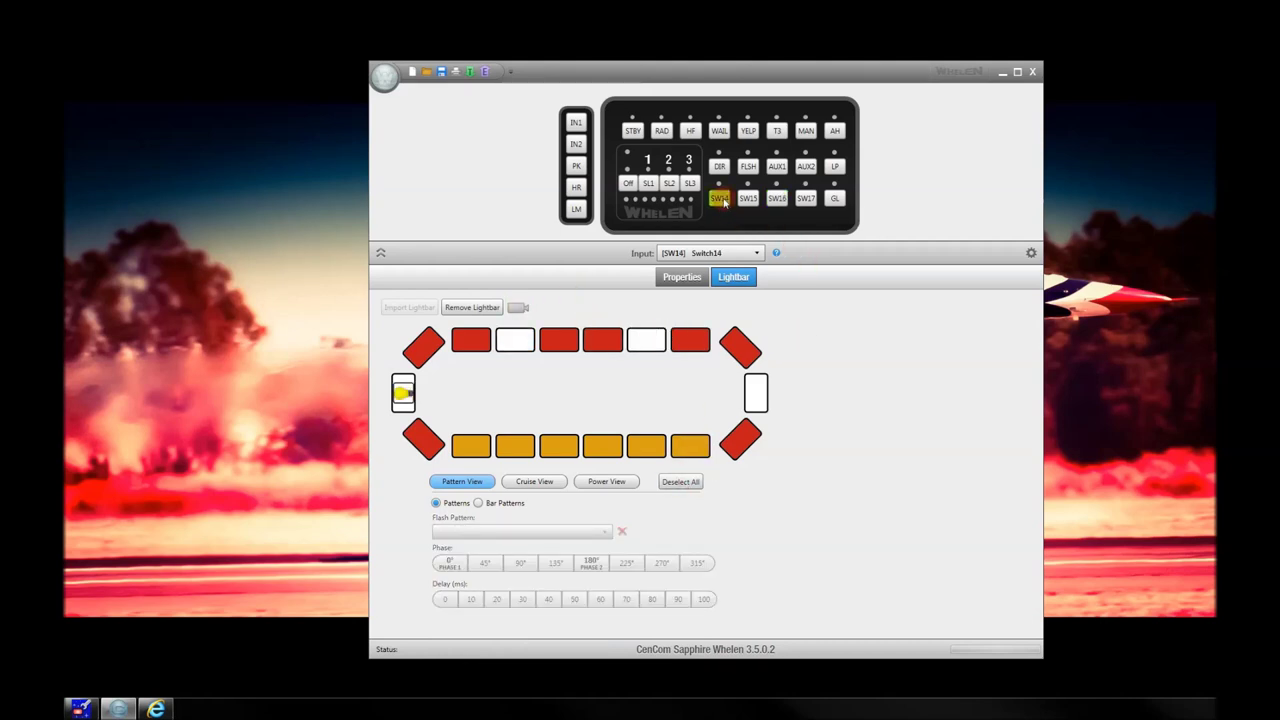
left_click(748, 198)
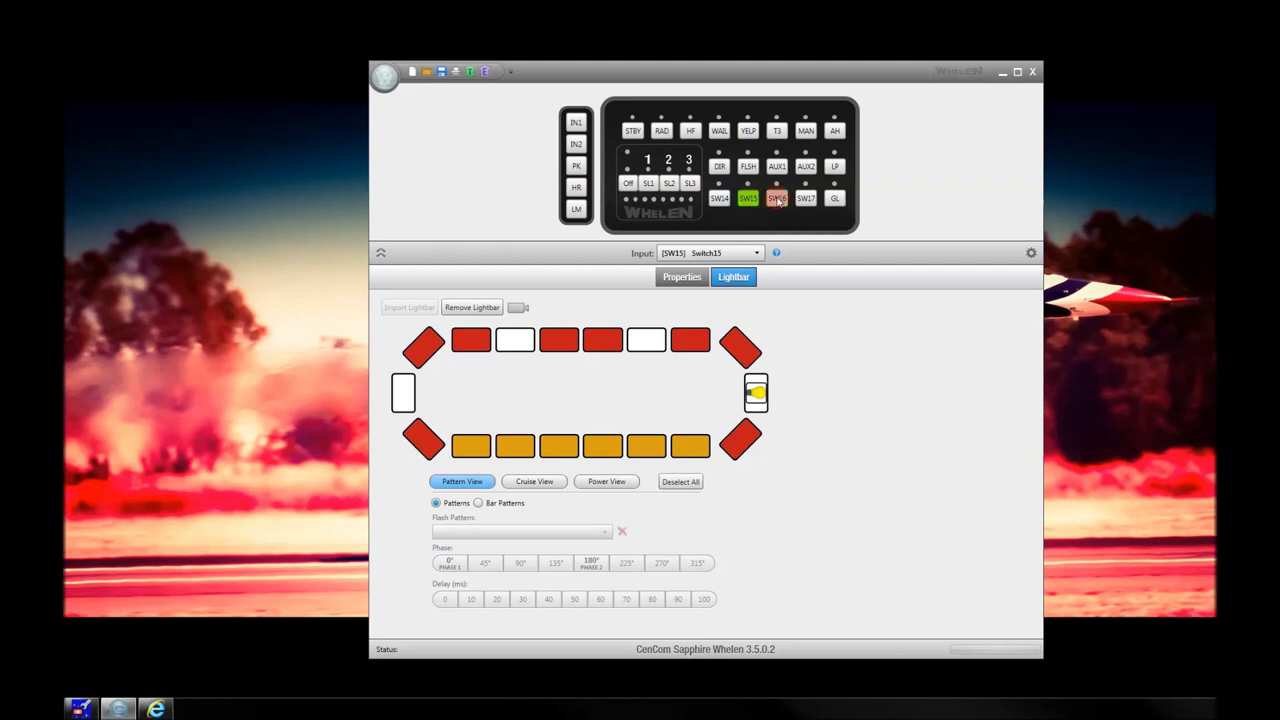
left_click(778, 199)
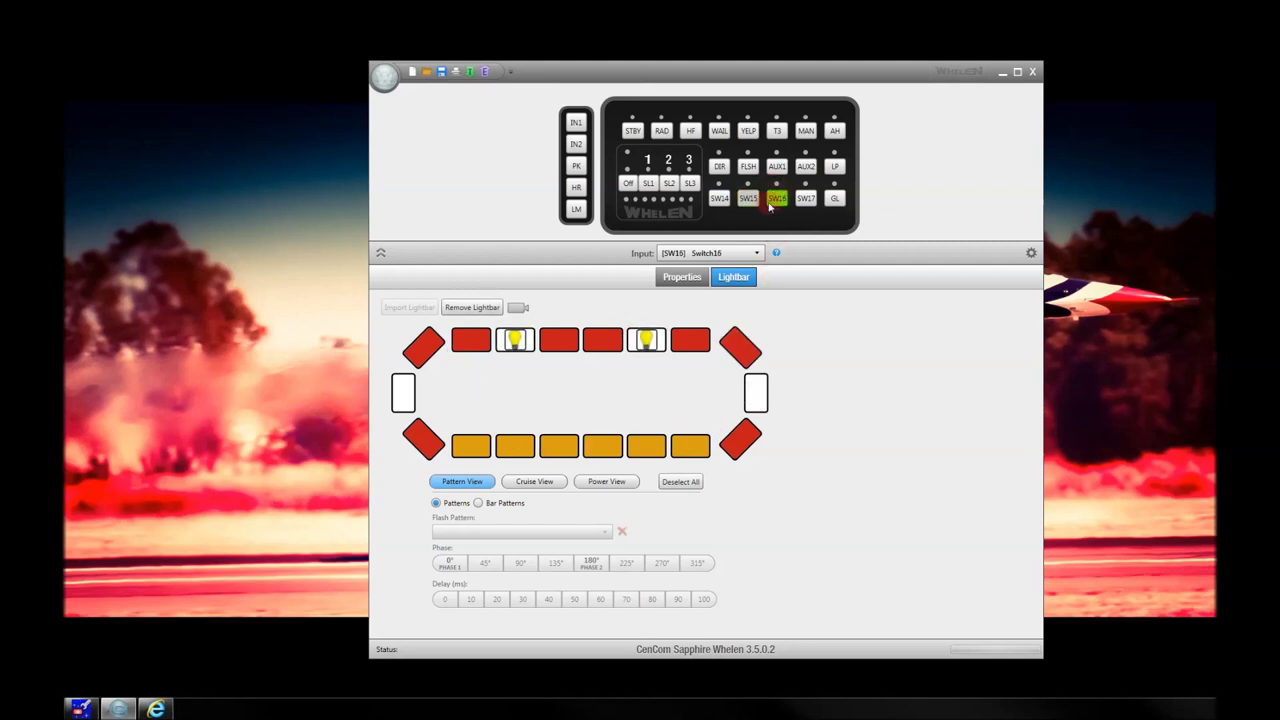
left_click(683, 277)
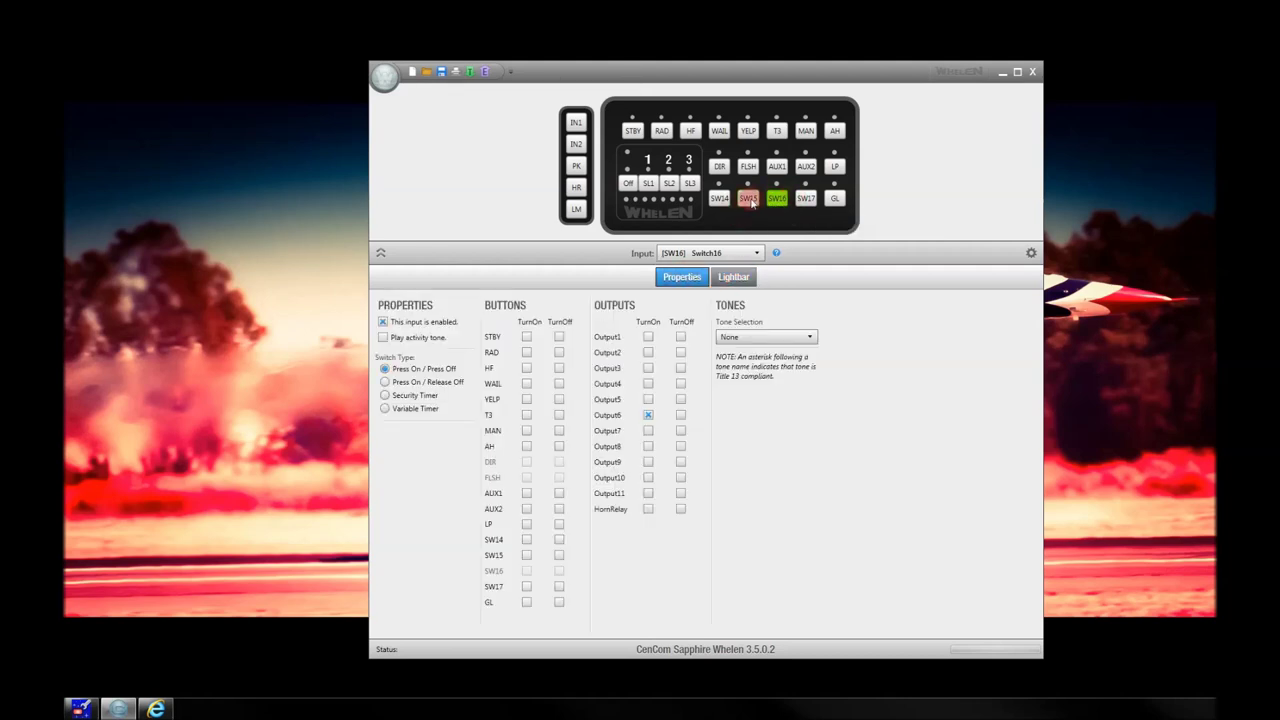
left_click(720, 199)
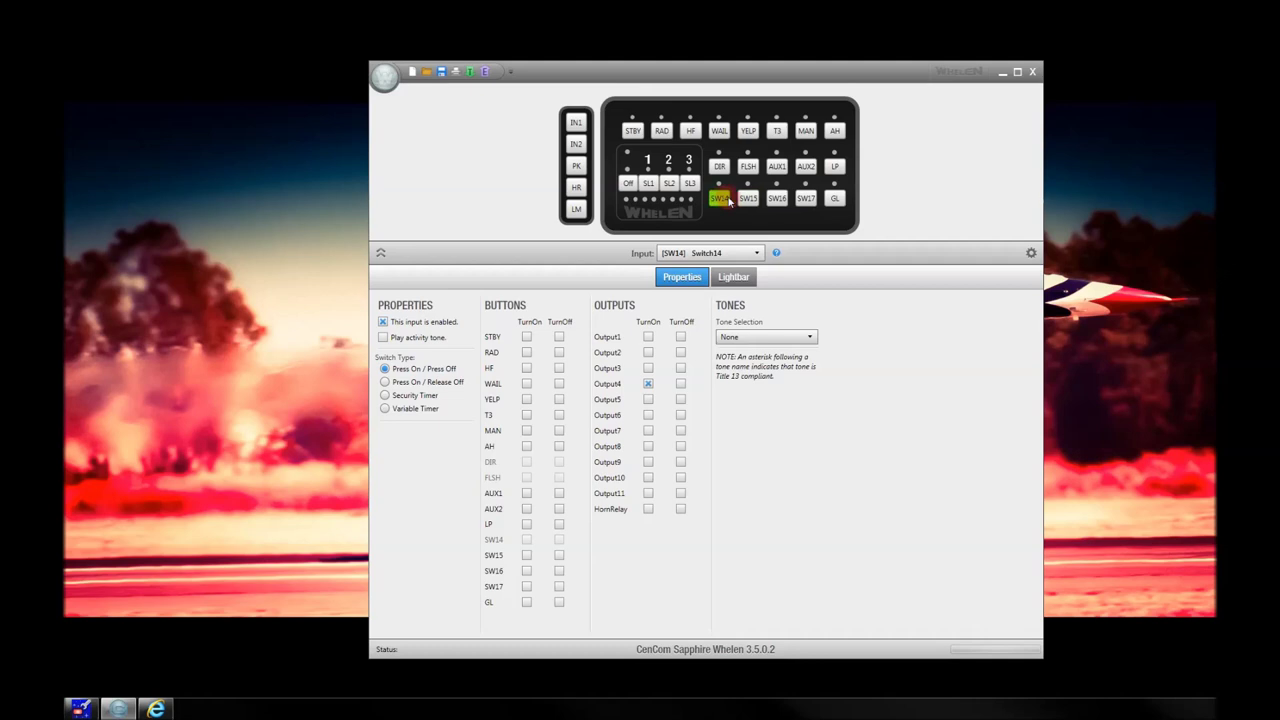
left_click(777, 199)
left_click(748, 199)
left_click(734, 278)
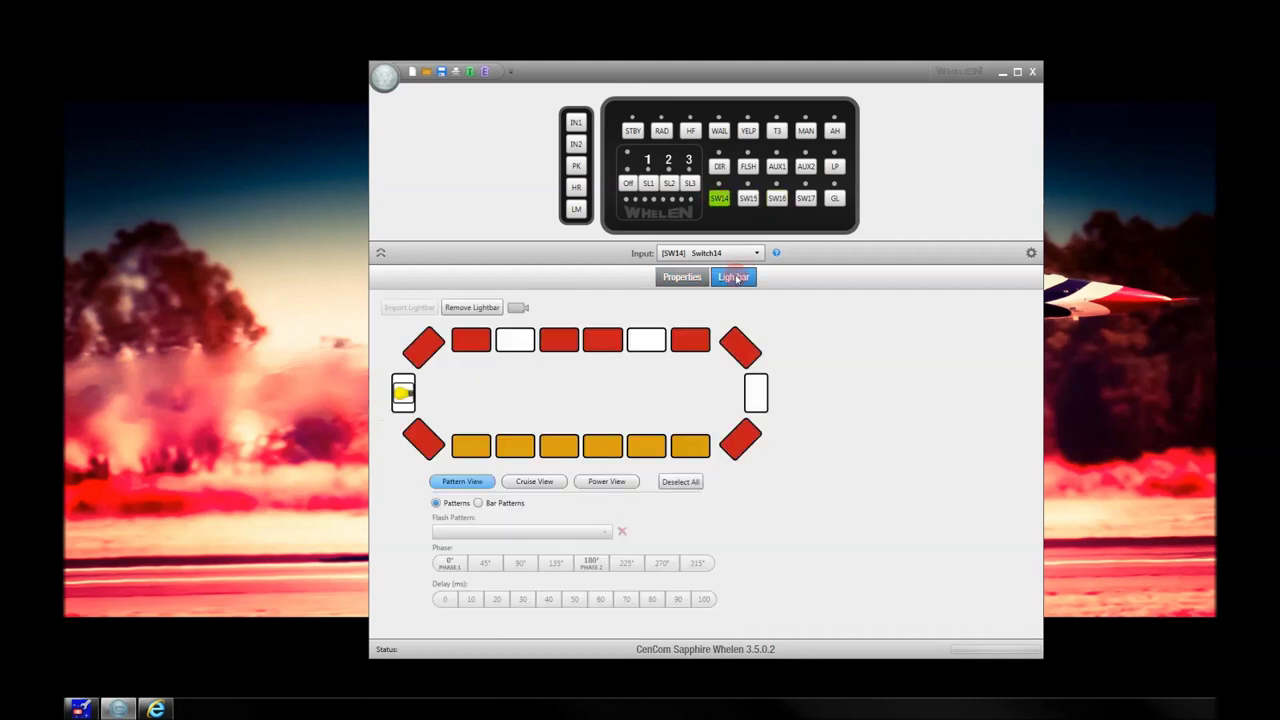
left_click(402, 396)
Clear the Output4 turn-on assignment from Switch14 and the Output6 turn-on assignment from Switch16
left_click(675, 278)
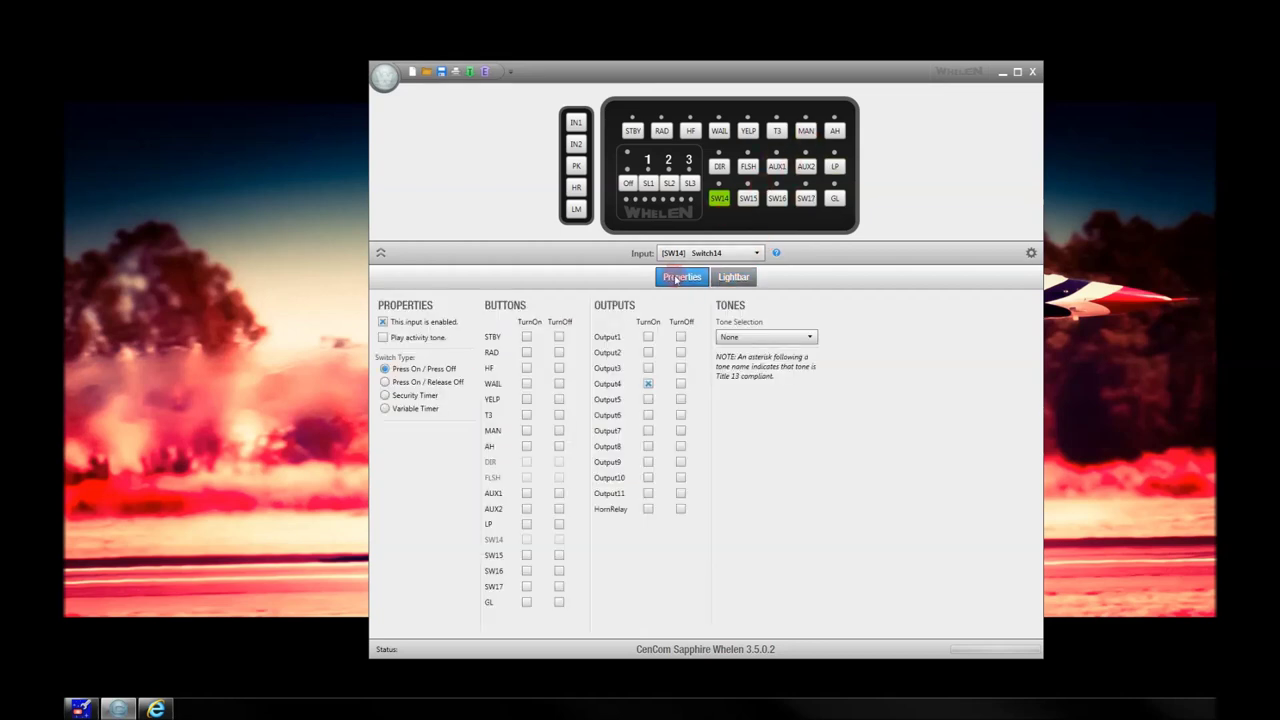
left_click(648, 384)
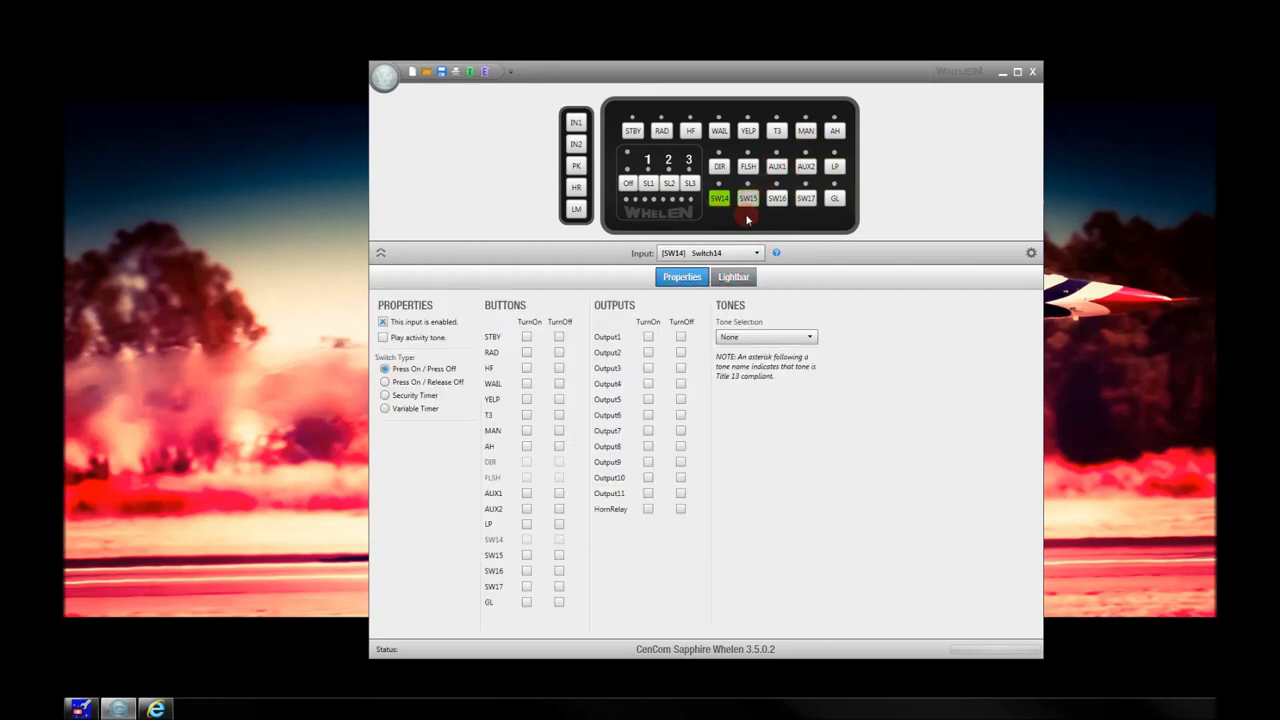
left_click(777, 198)
left_click(647, 415)
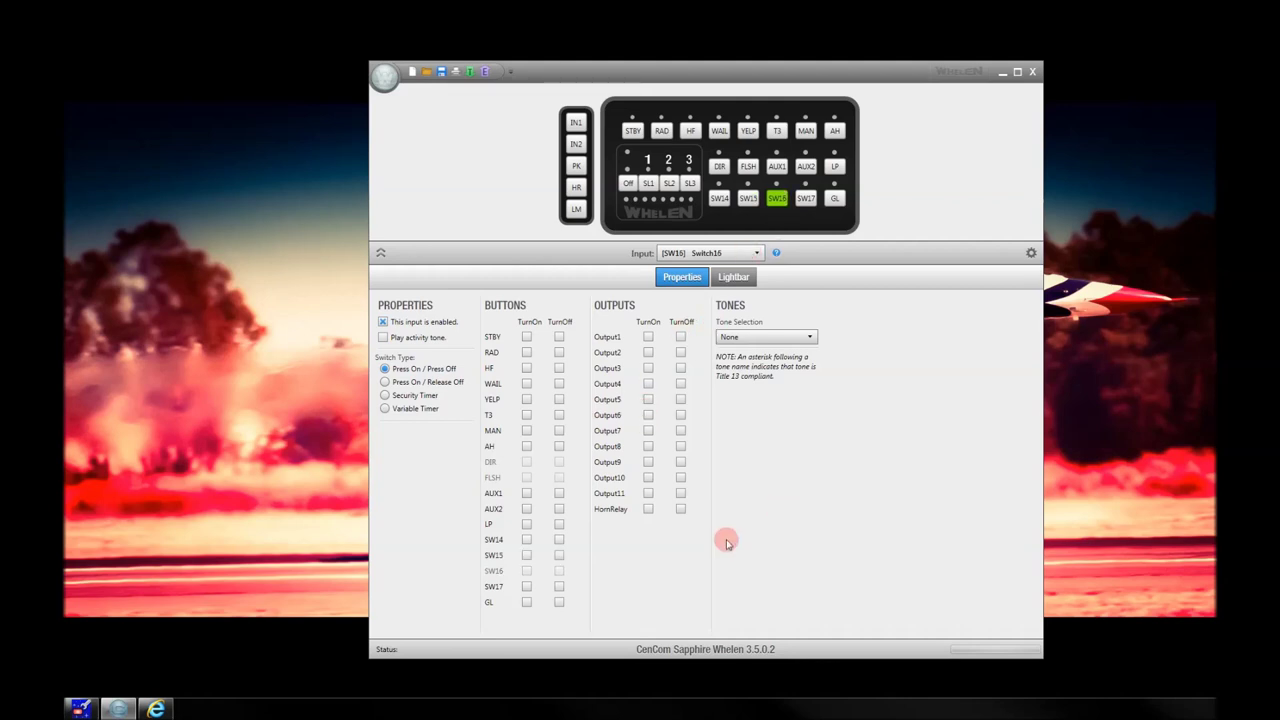
Check the light bar patterns assigned to the Switch16 and Switch14 inputs
left_click(731, 278)
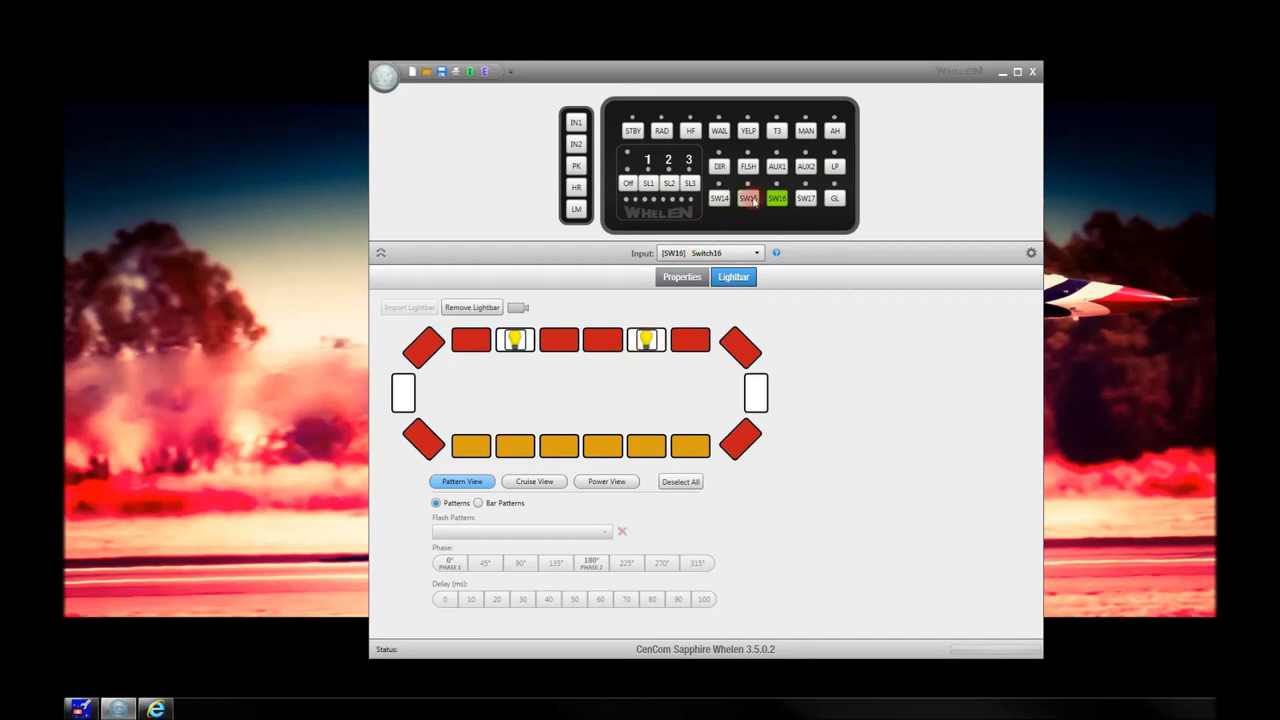
left_click(720, 198)
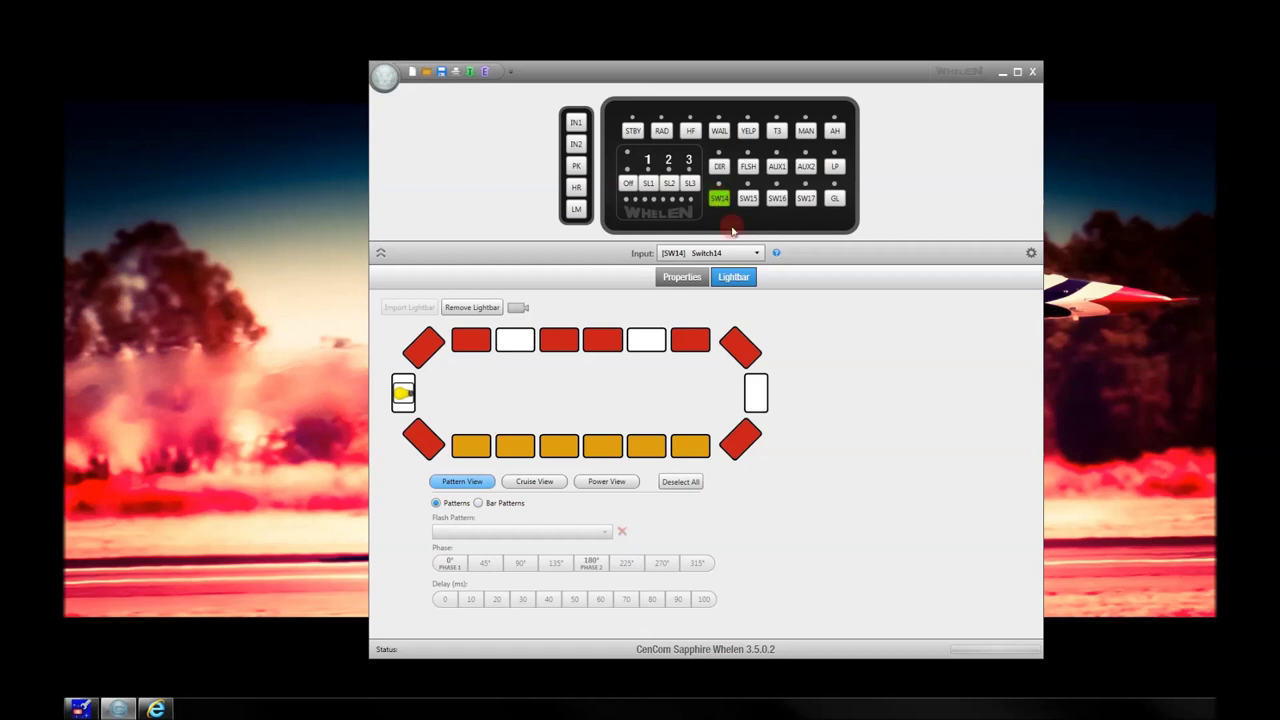
left_click(777, 198)
left_click(720, 199)
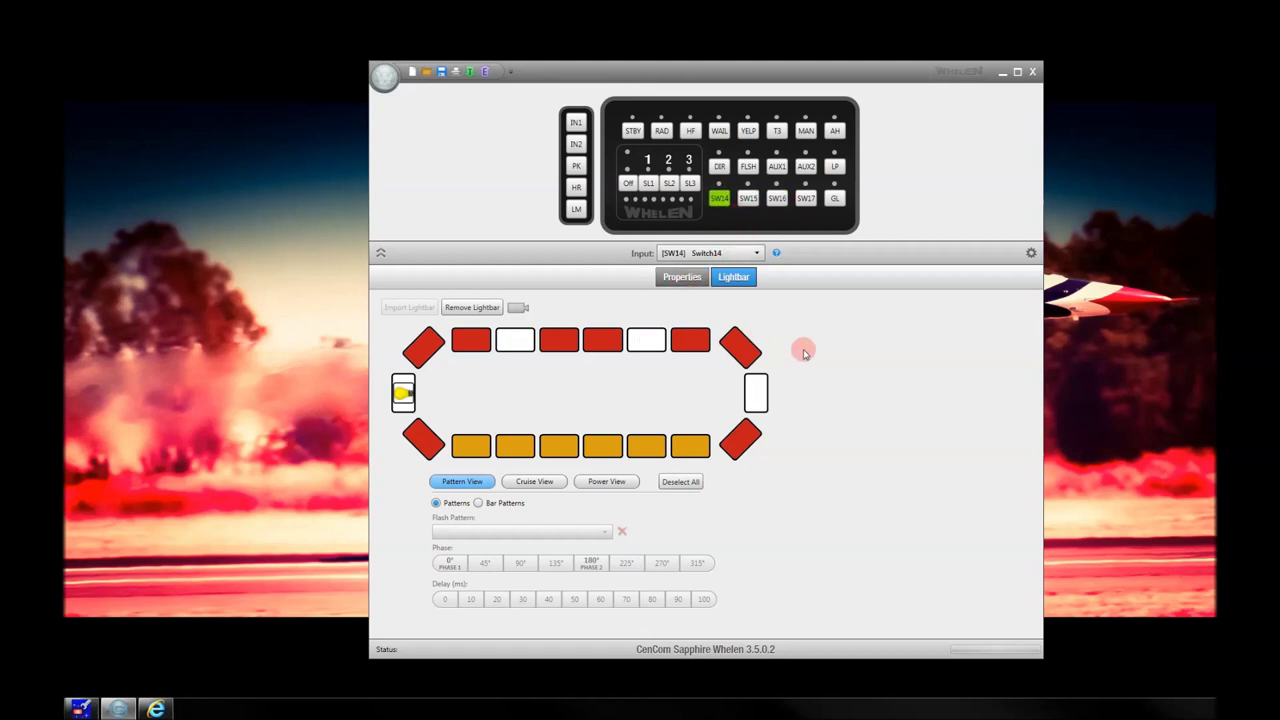
Review the switch type and output assignments of the Switch14, Gunlock and Input1 inputs
left_click(677, 278)
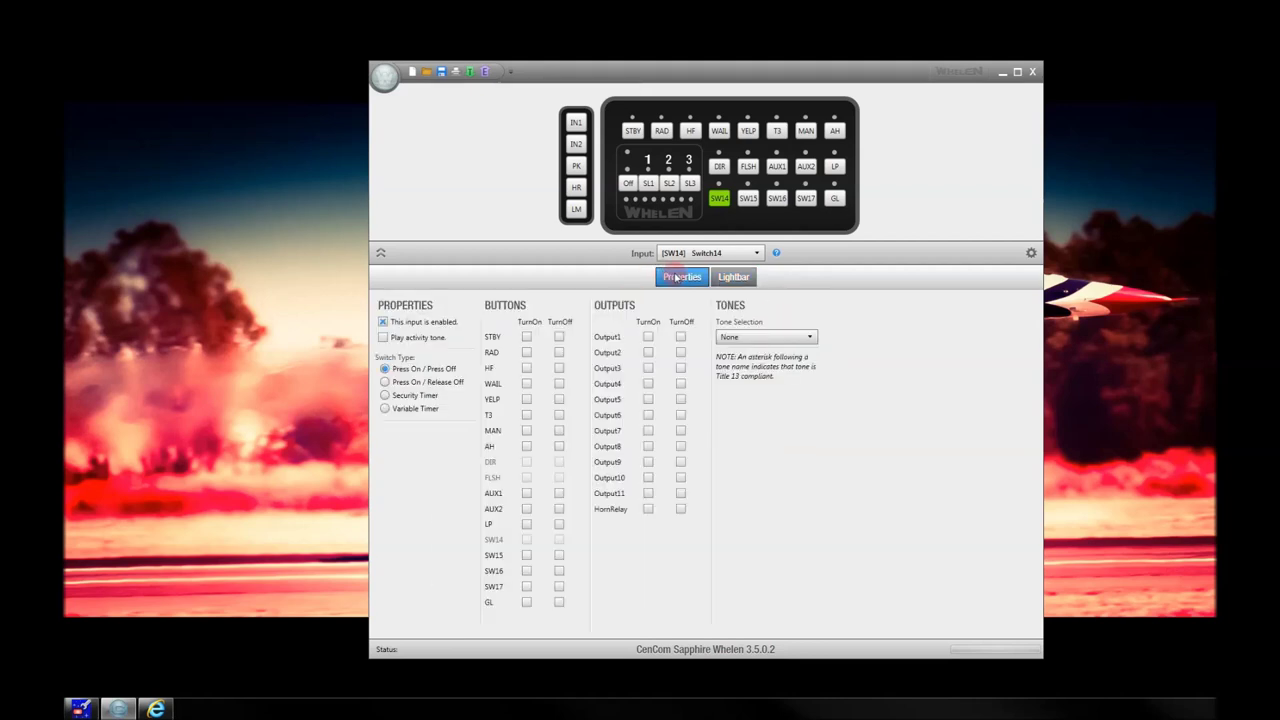
left_click(835, 199)
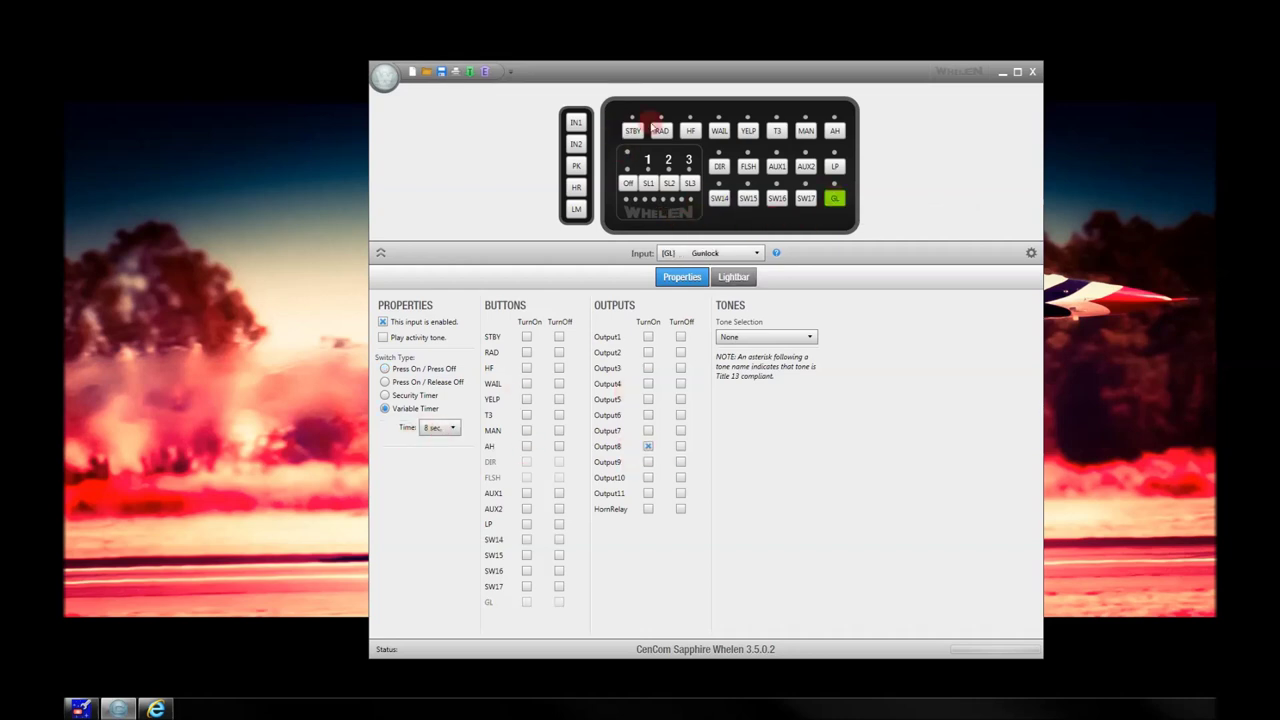
left_click(577, 123)
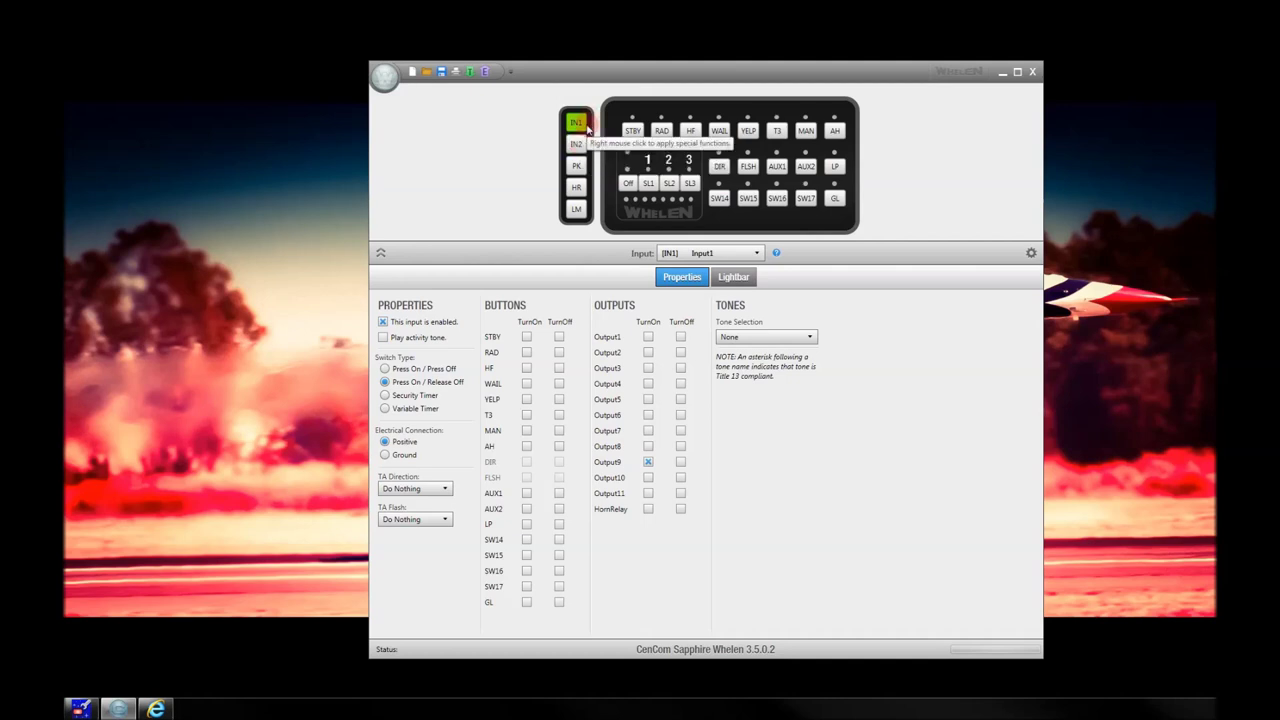
left_click(578, 125)
left_click(578, 125)
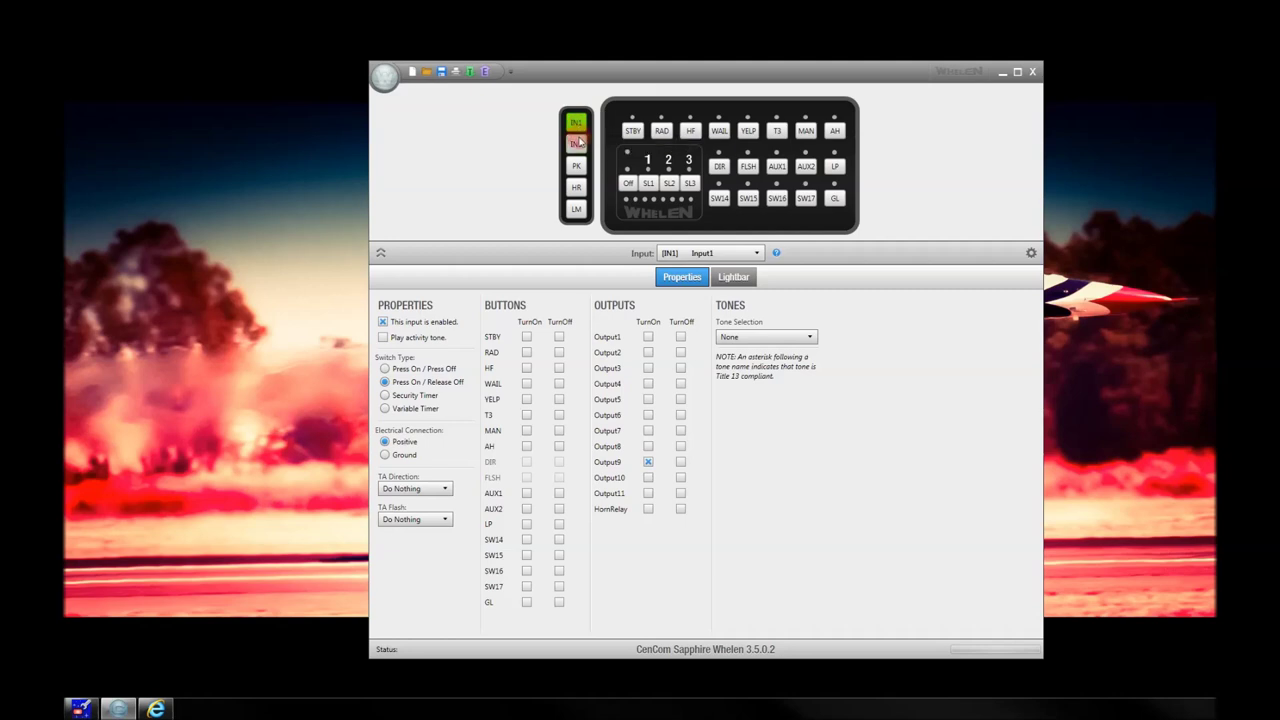
left_click(577, 126)
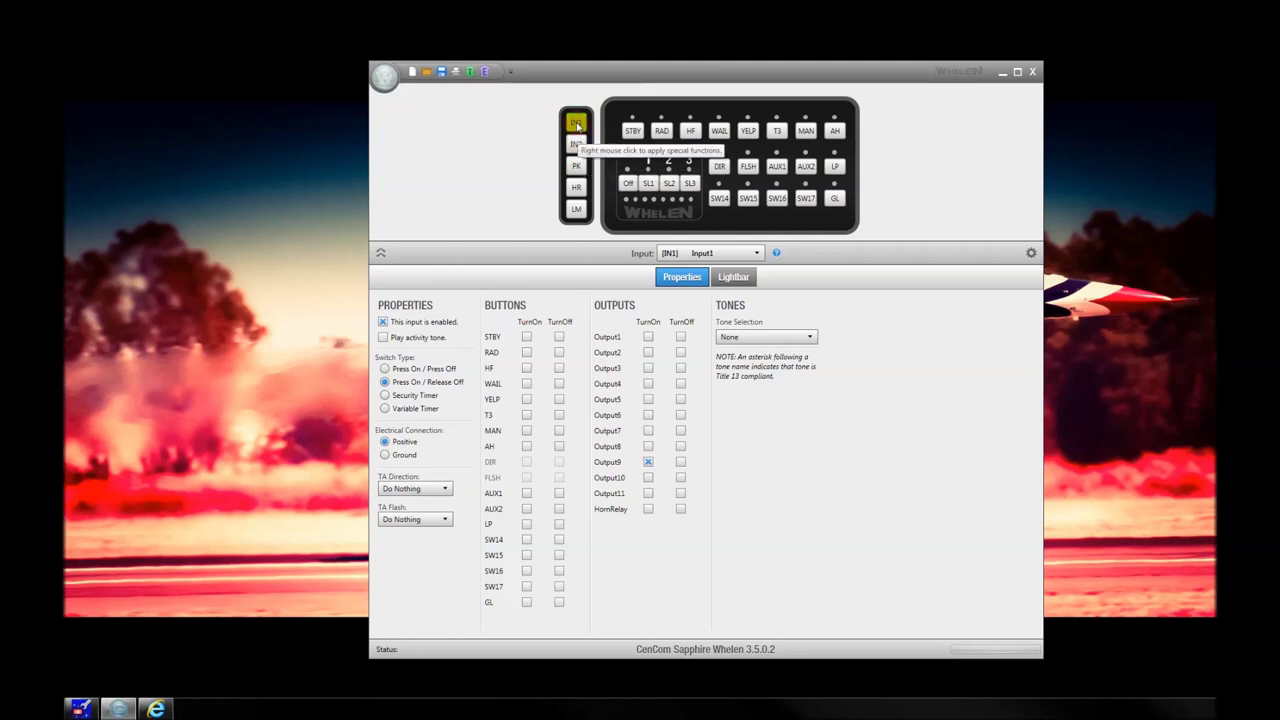
left_click(578, 125)
left_click(578, 124)
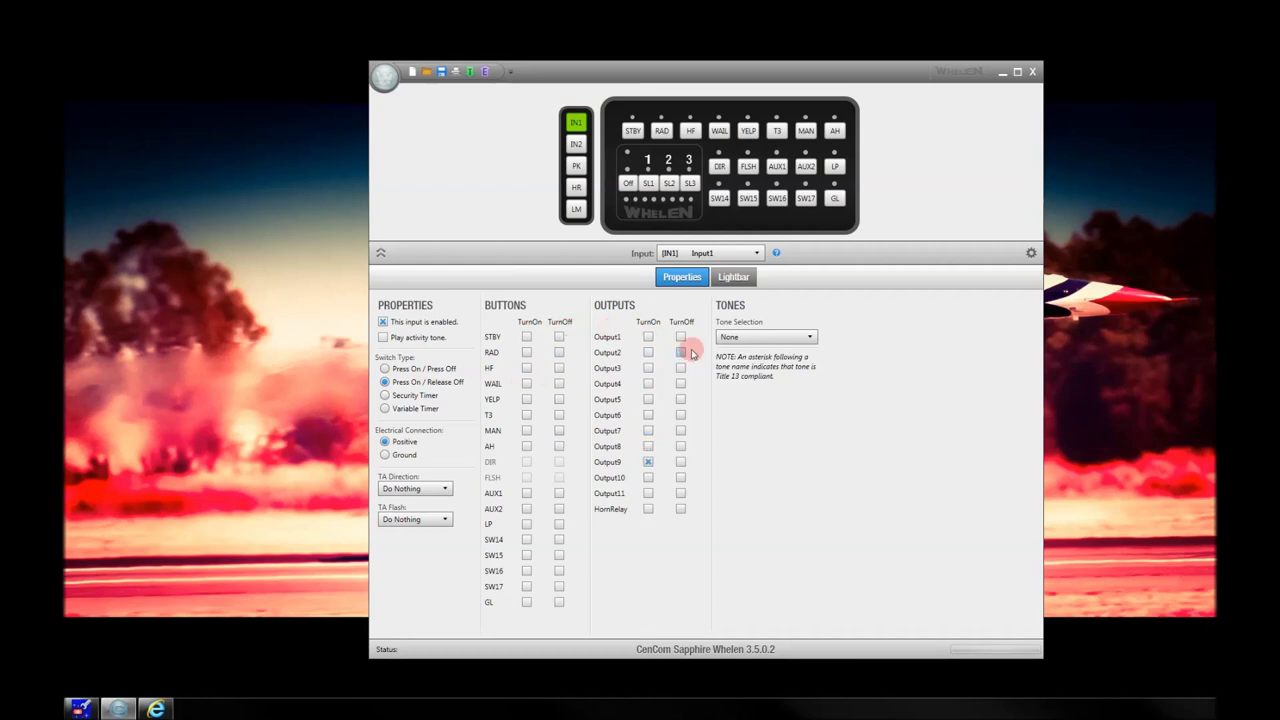
Compare Input1's light bar patterns with its properties, and check the properties of Input2
left_click(735, 277)
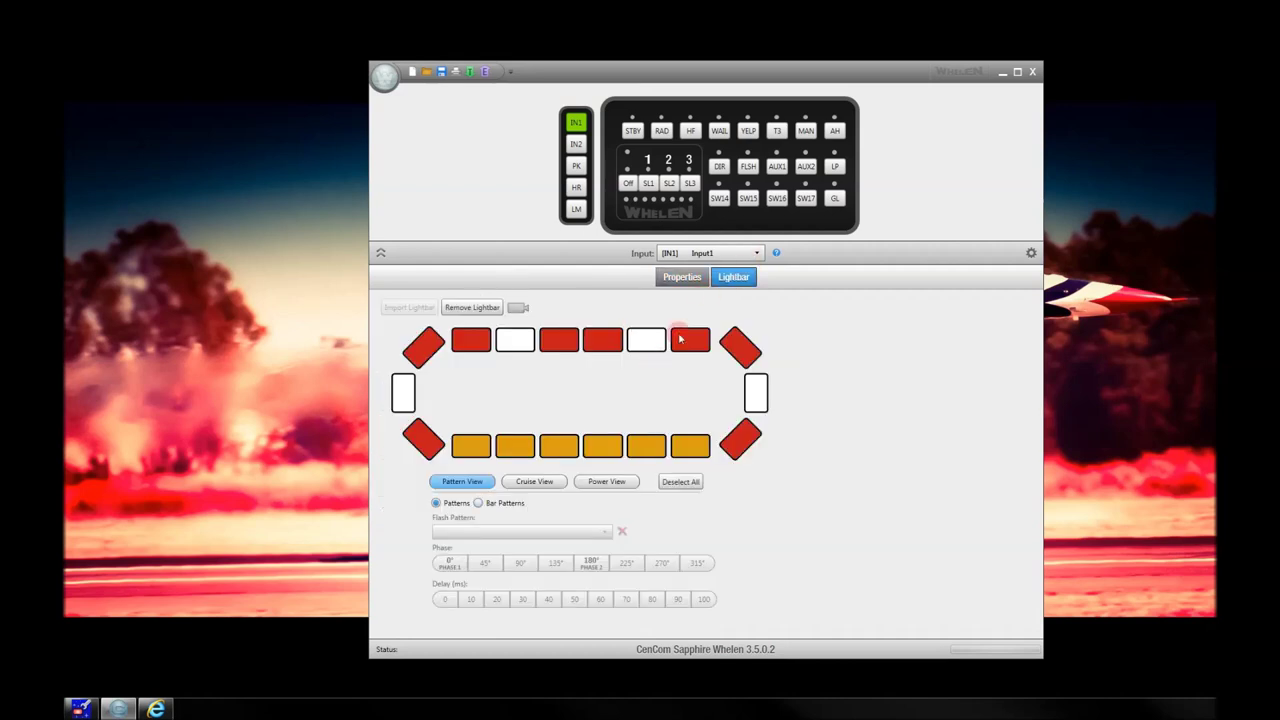
left_click(680, 277)
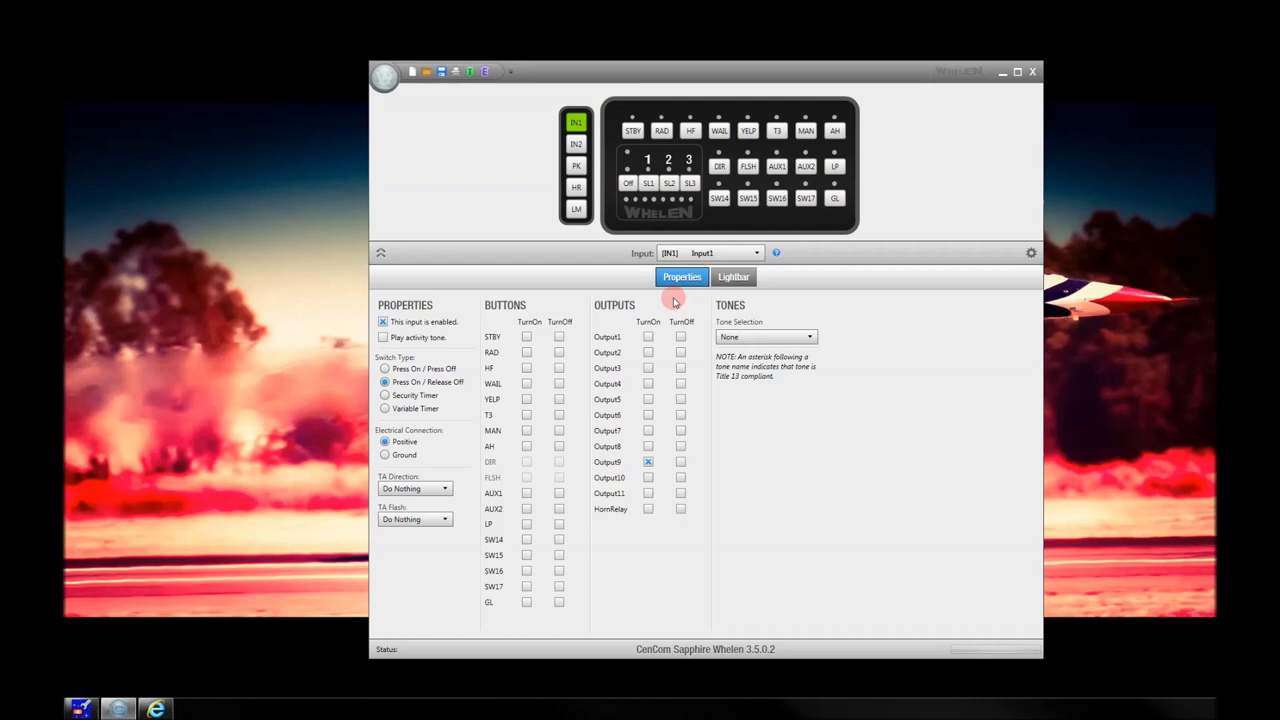
left_click(734, 279)
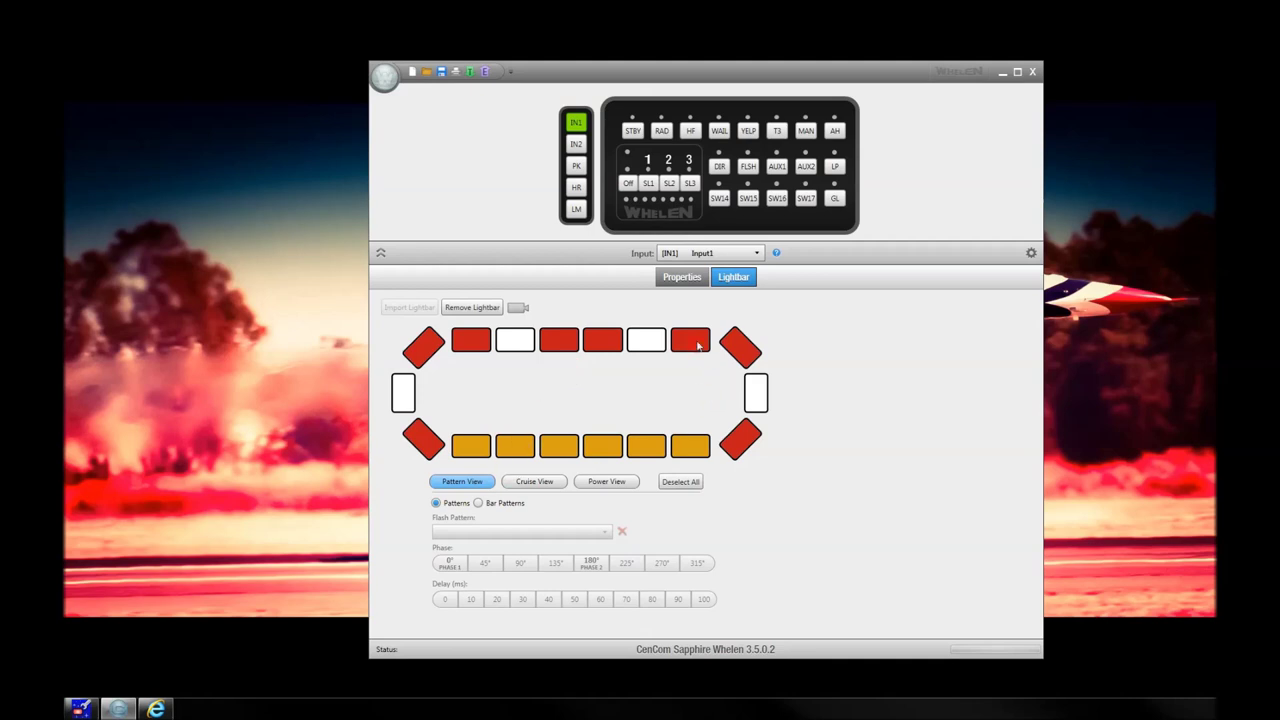
left_click(682, 277)
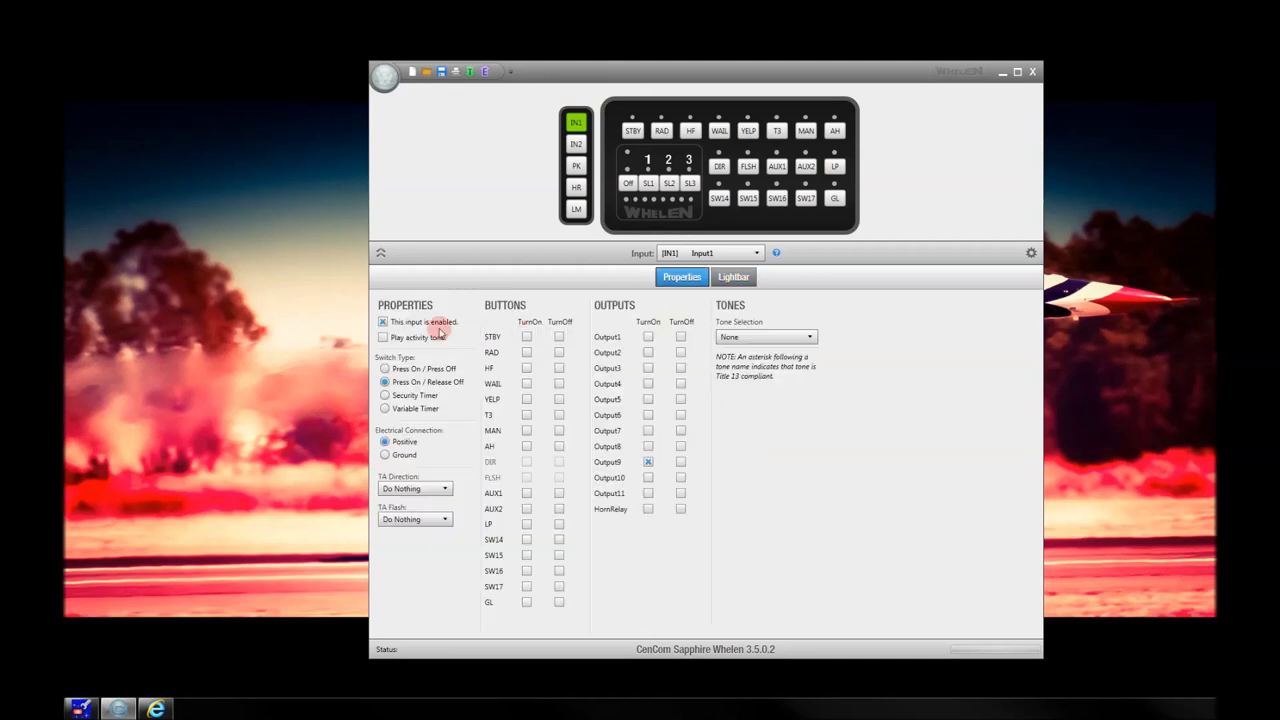
left_click(575, 145)
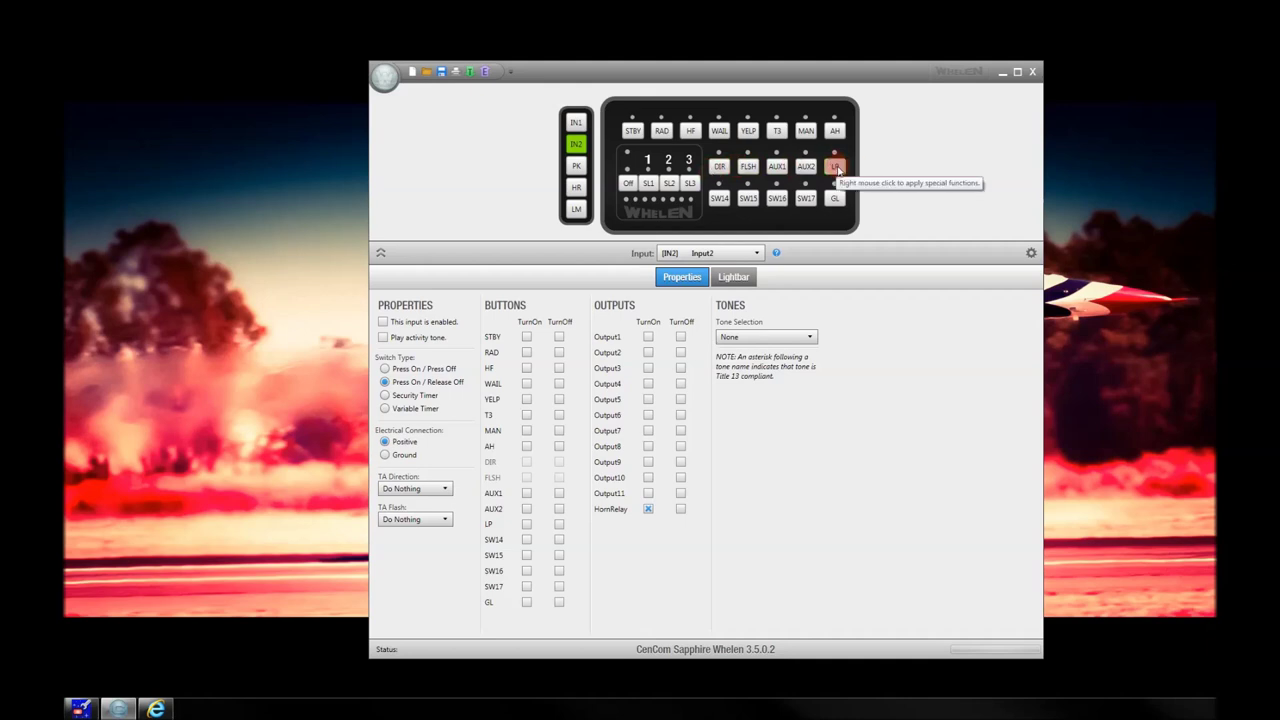
Clear the RAD turn-off assignment from the ParkKill input
left_click(577, 166)
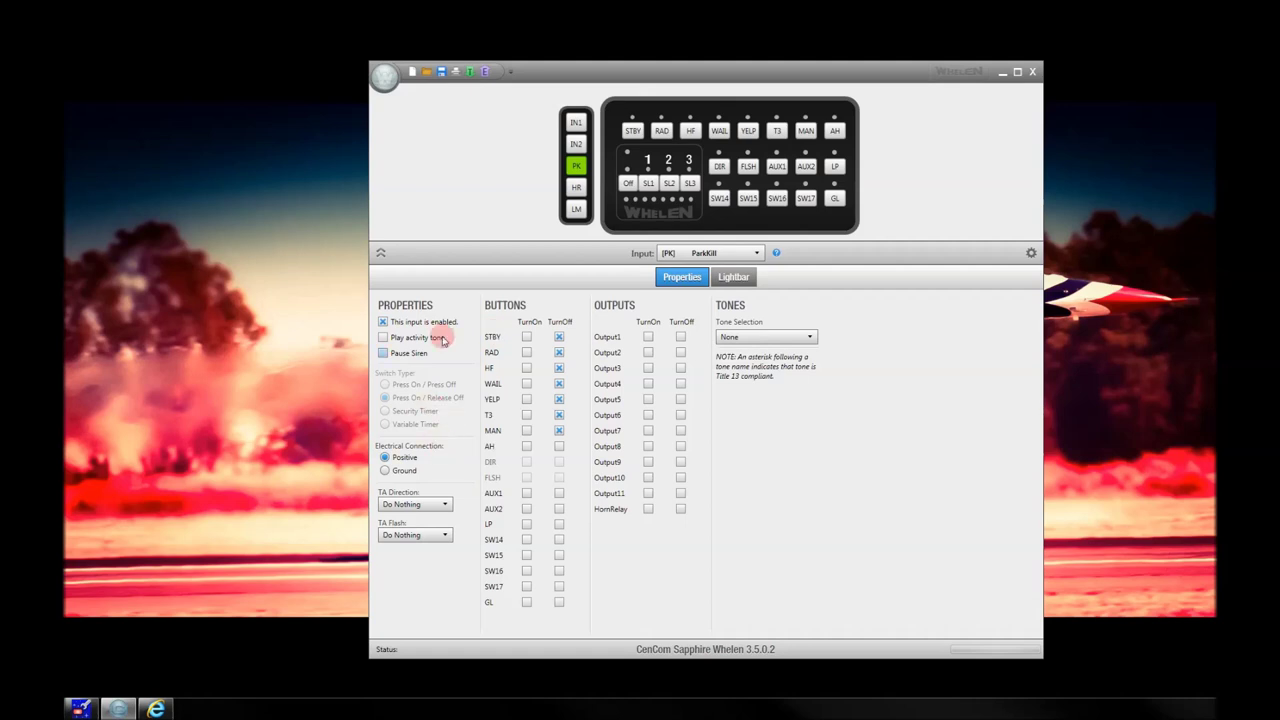
left_click(404, 471)
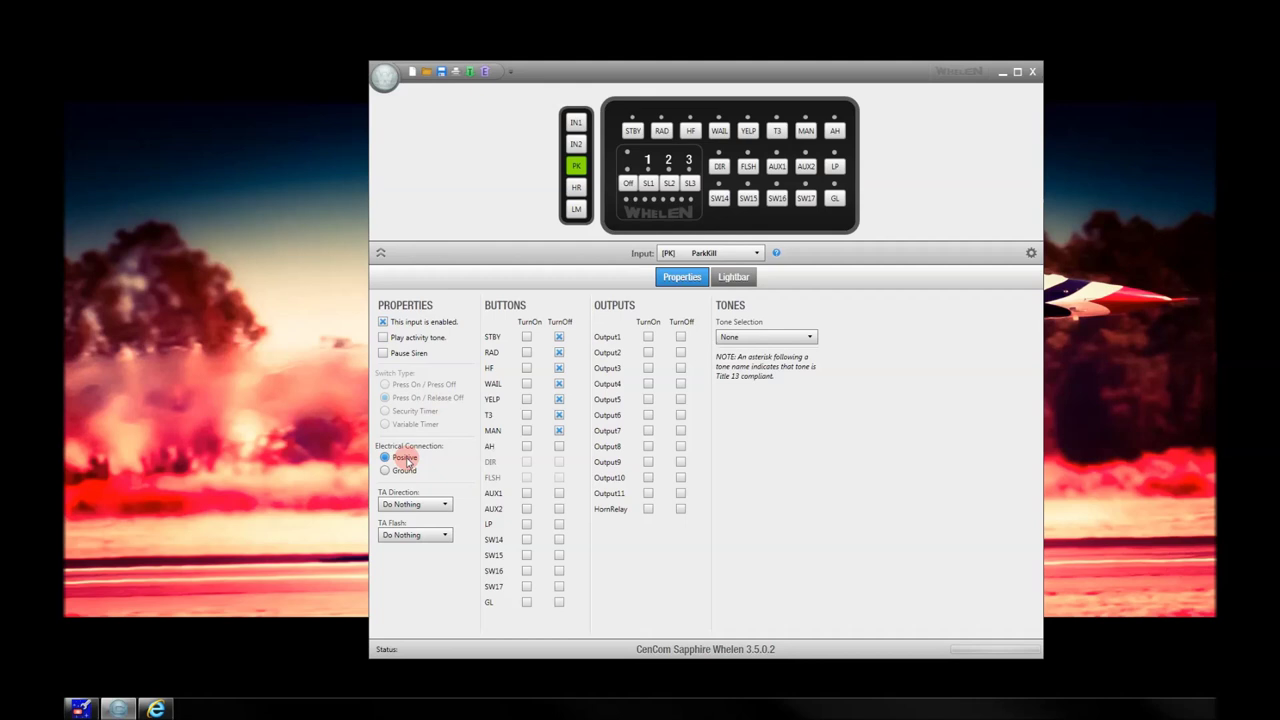
left_click(404, 470)
left_click(404, 470)
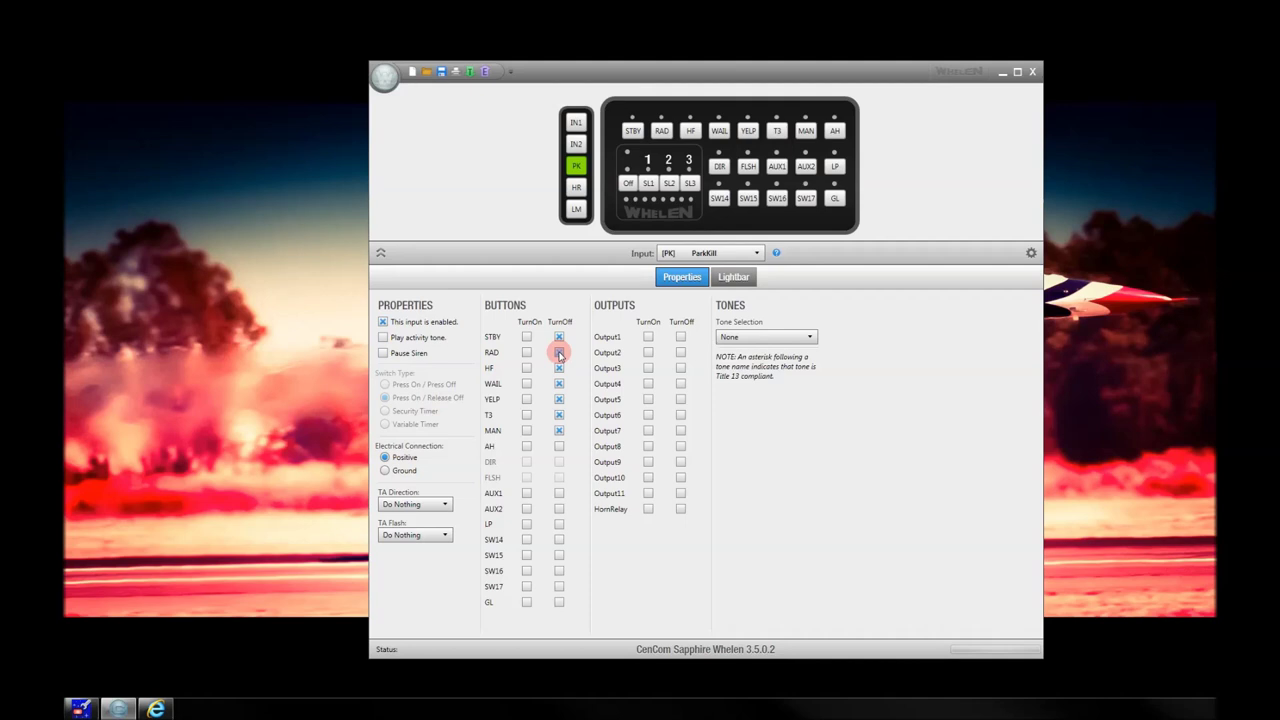
left_click(559, 353)
Set the siren inactive tone of the HornRing input to Manual Stop
left_click(576, 187)
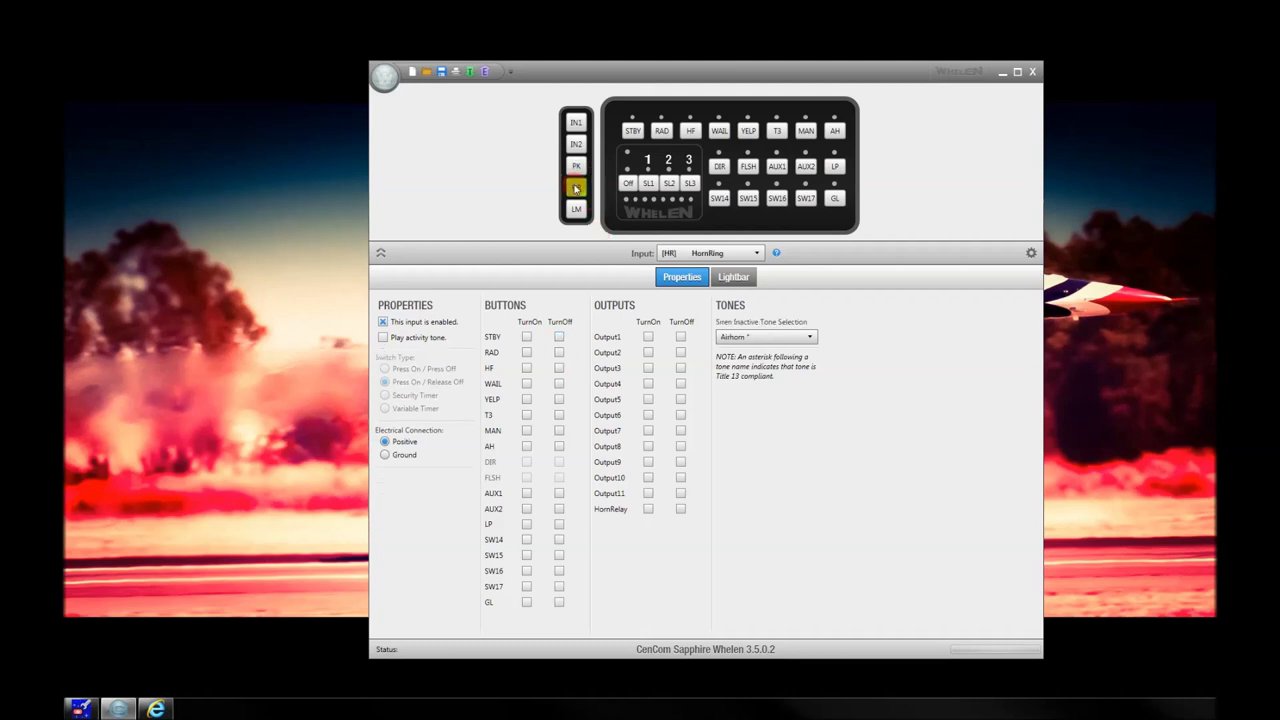
left_click(398, 457)
left_click(439, 407)
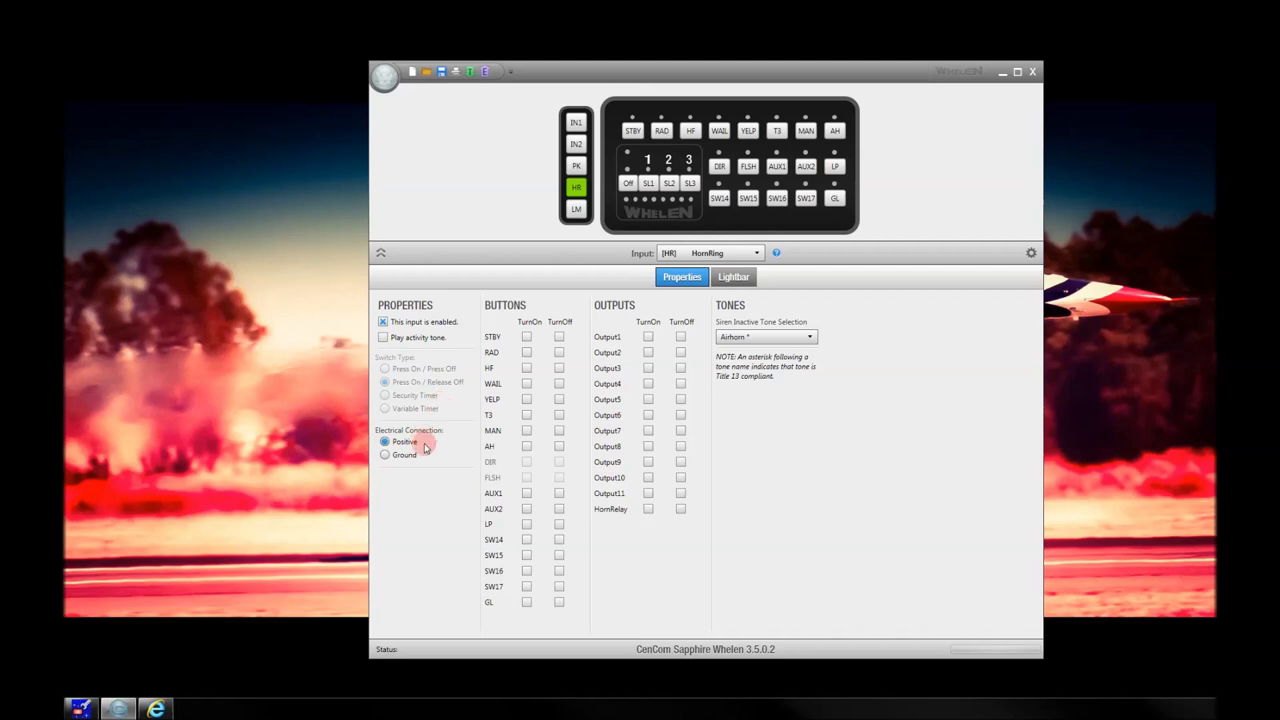
left_click(767, 337)
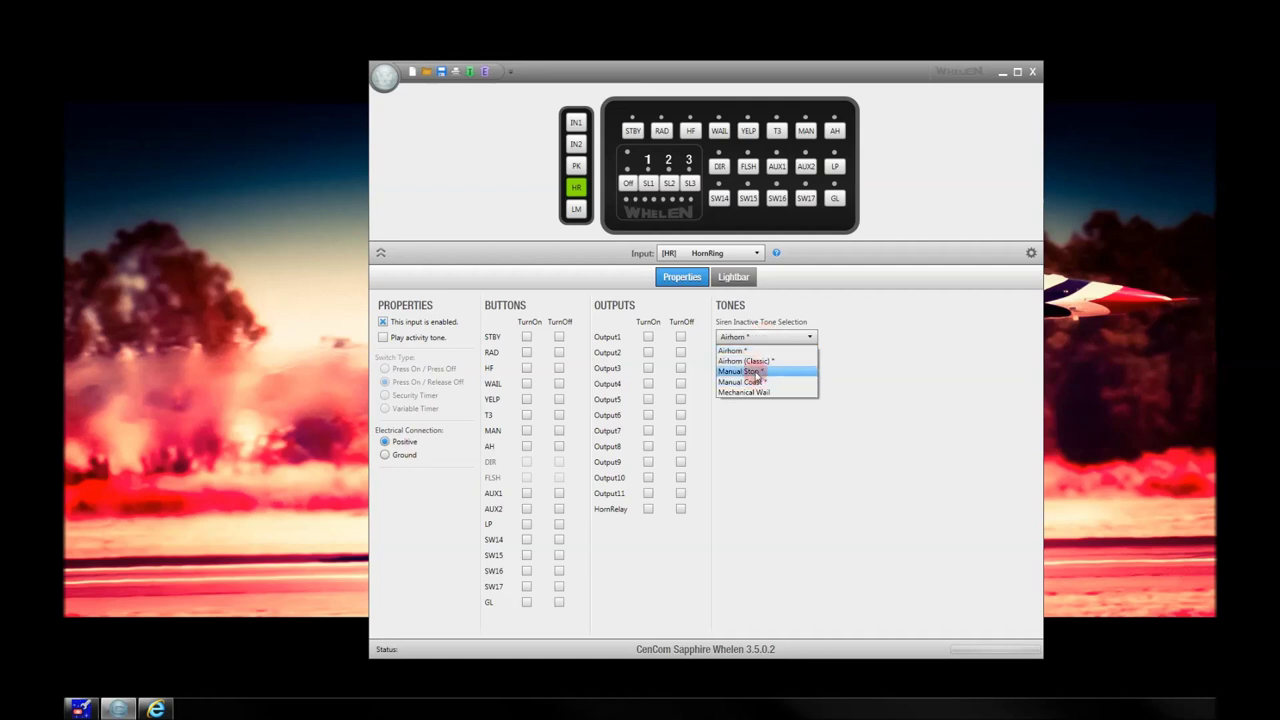
left_click(757, 371)
Switch the HornRing input's siren inactive tone to Airhorn and back to Manual Stop
left_click(762, 337)
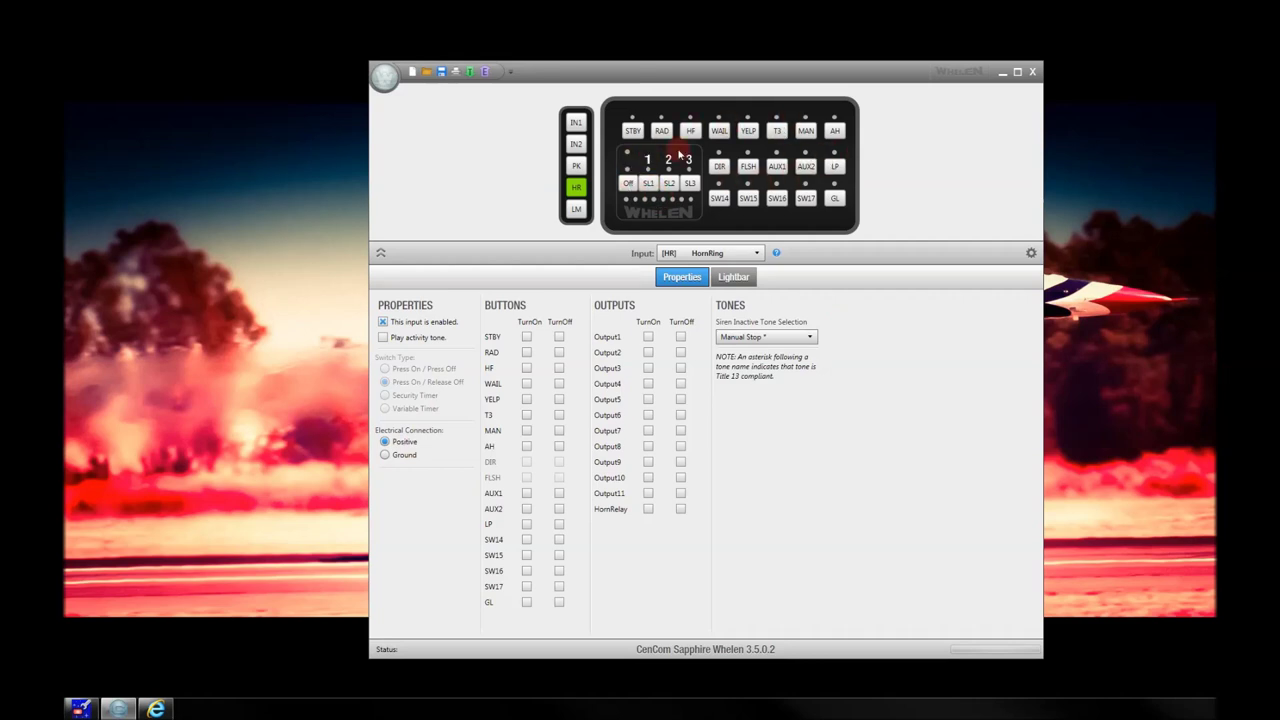
left_click(760, 337)
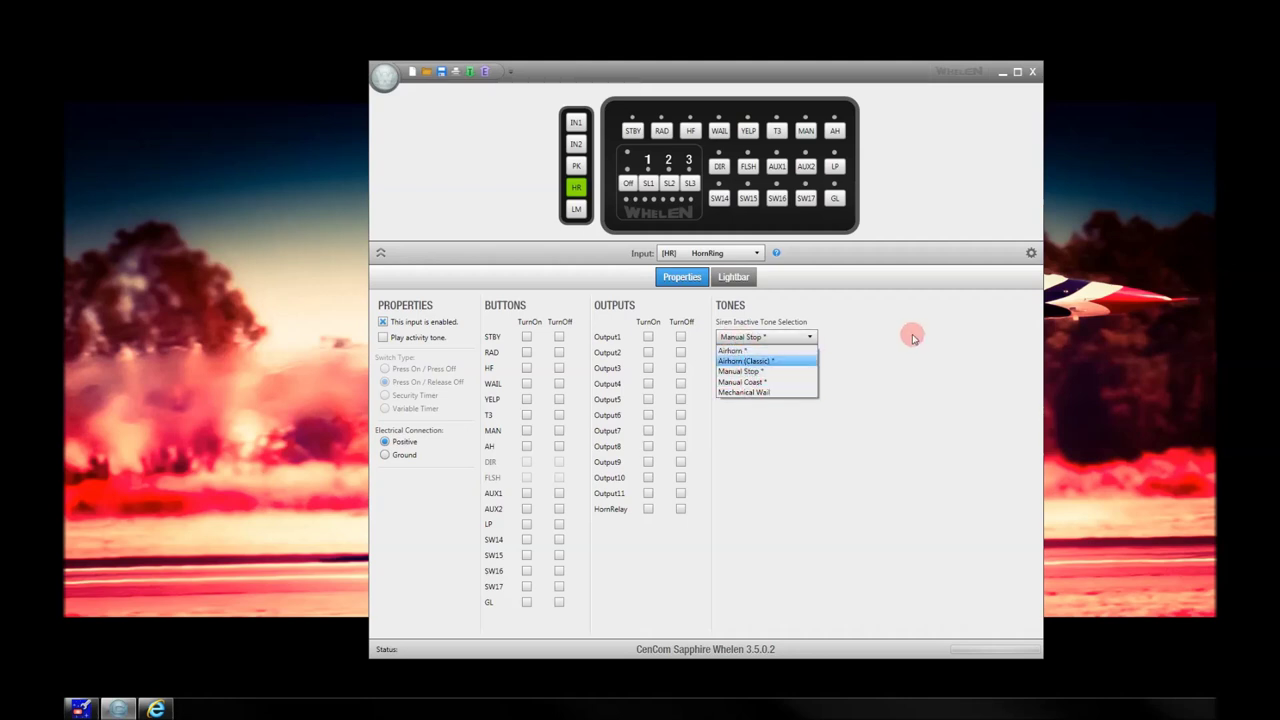
left_click(783, 338)
left_click(781, 339)
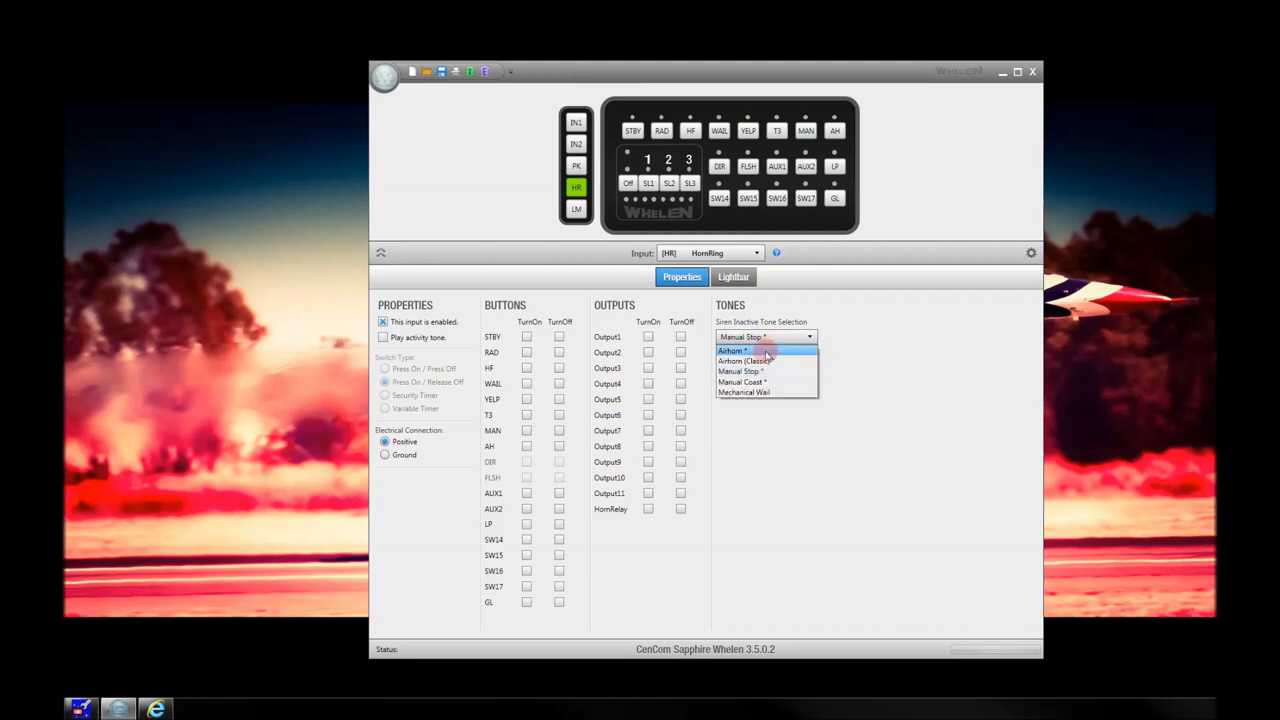
left_click(767, 352)
left_click(803, 337)
left_click(763, 371)
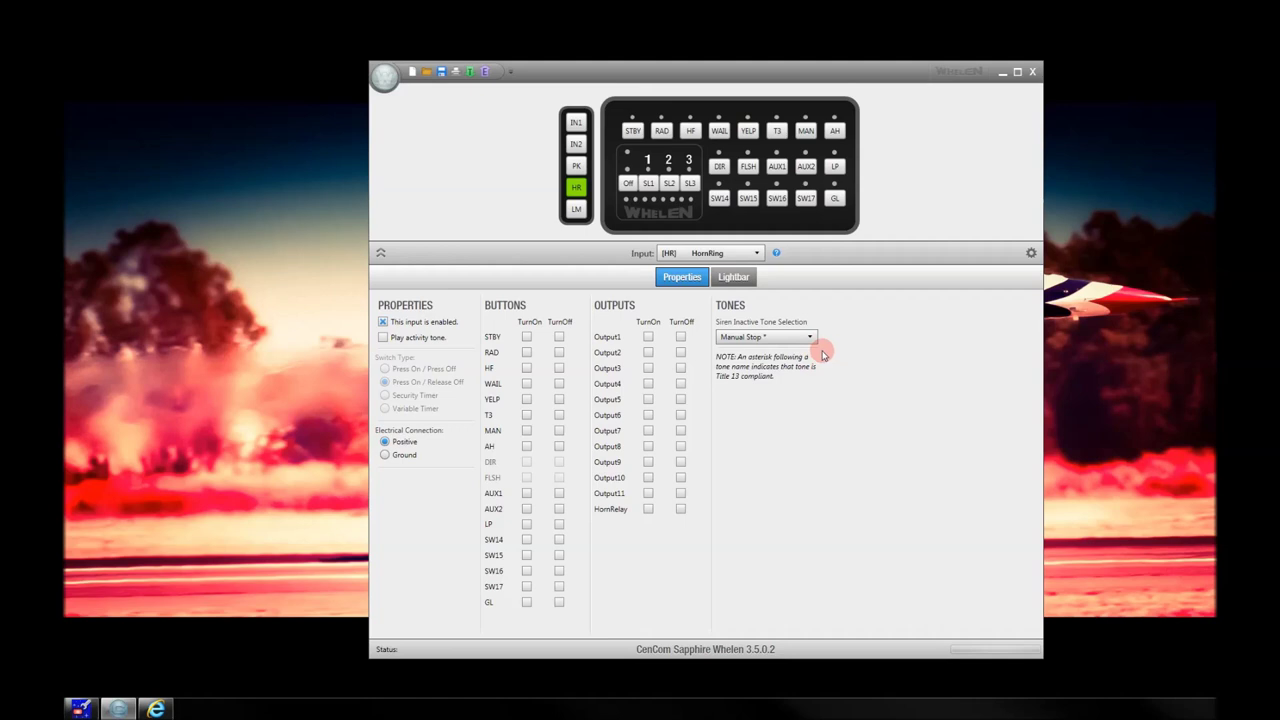
Look through the battery voltage threshold options and enable setting of the LoadManagement input
left_click(577, 209)
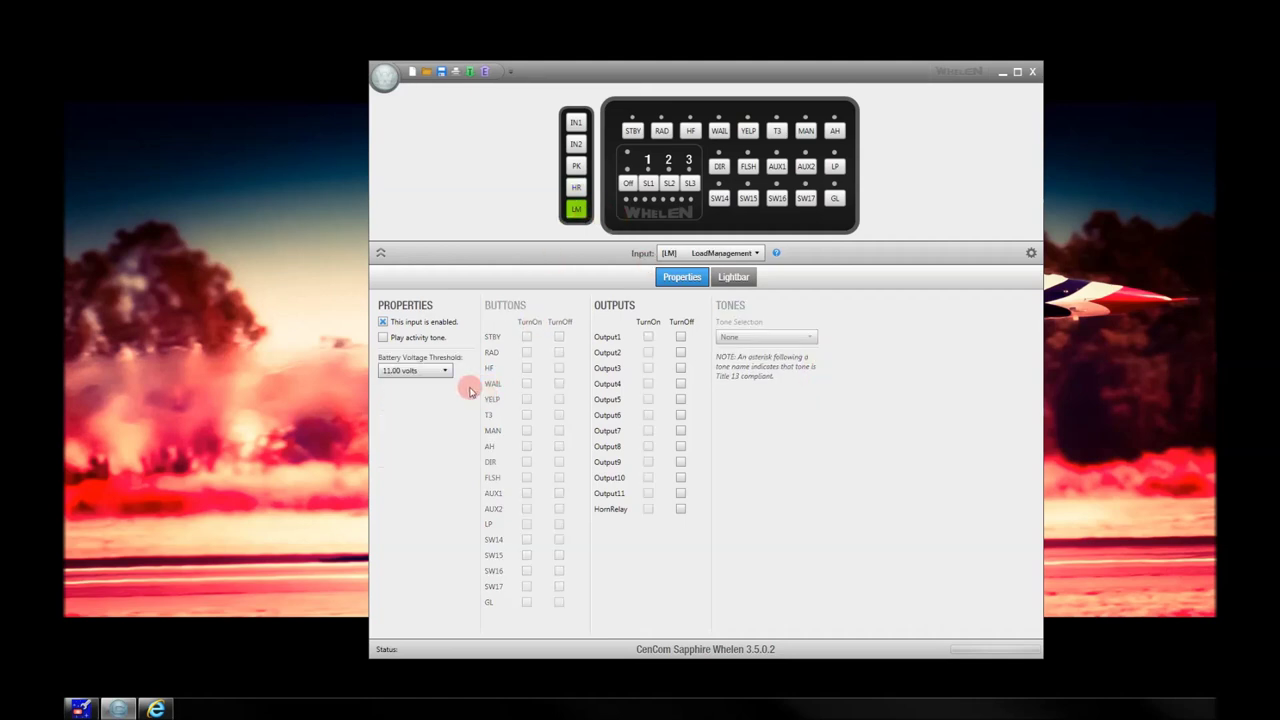
left_click(439, 370)
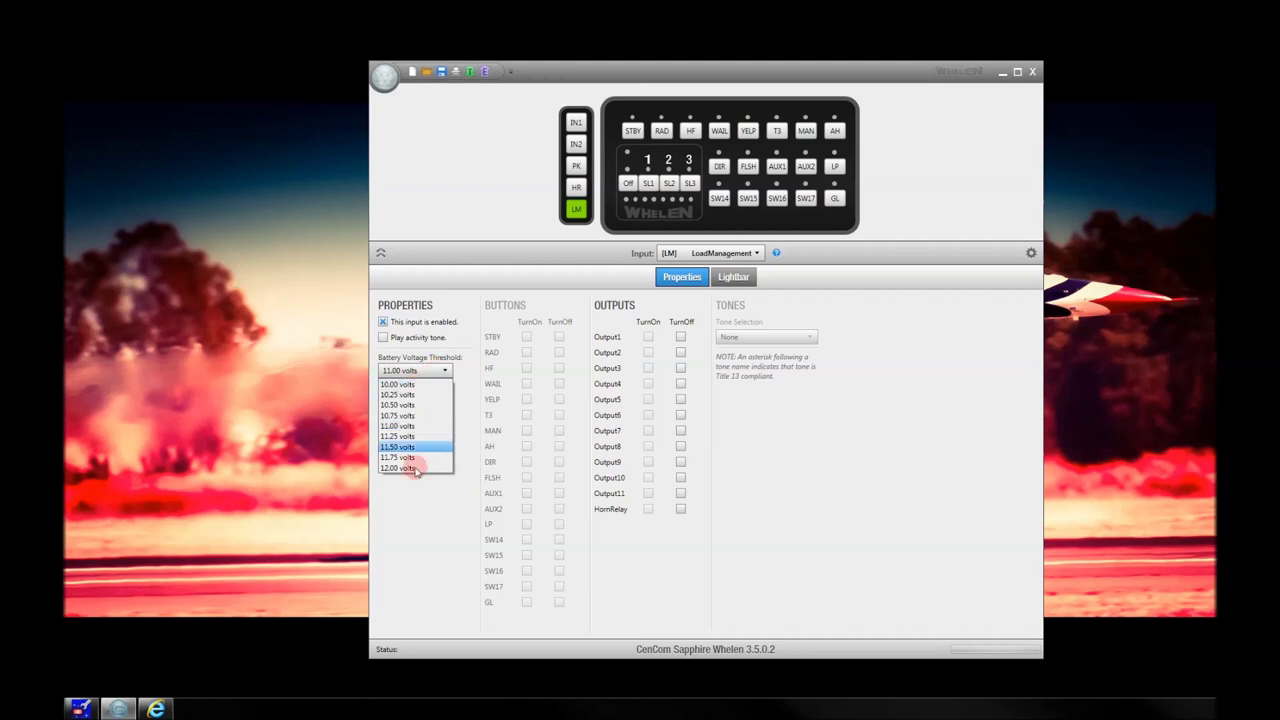
left_click(445, 348)
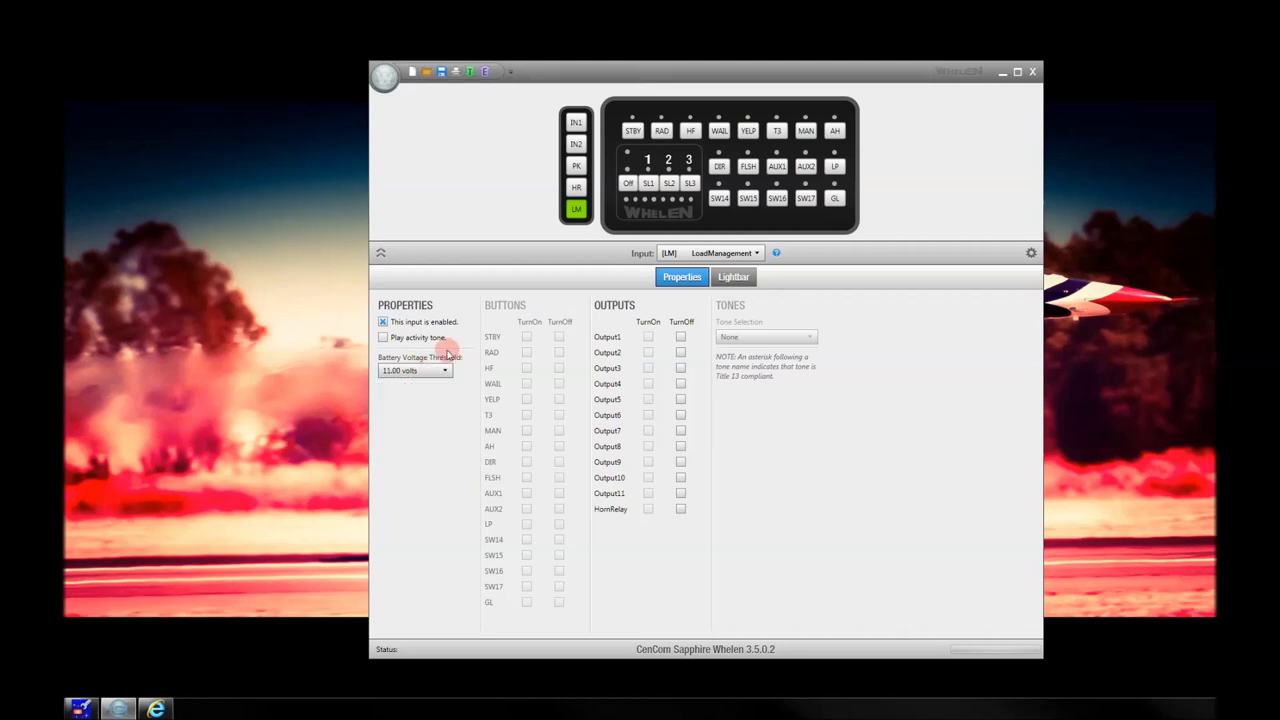
left_click(382, 324)
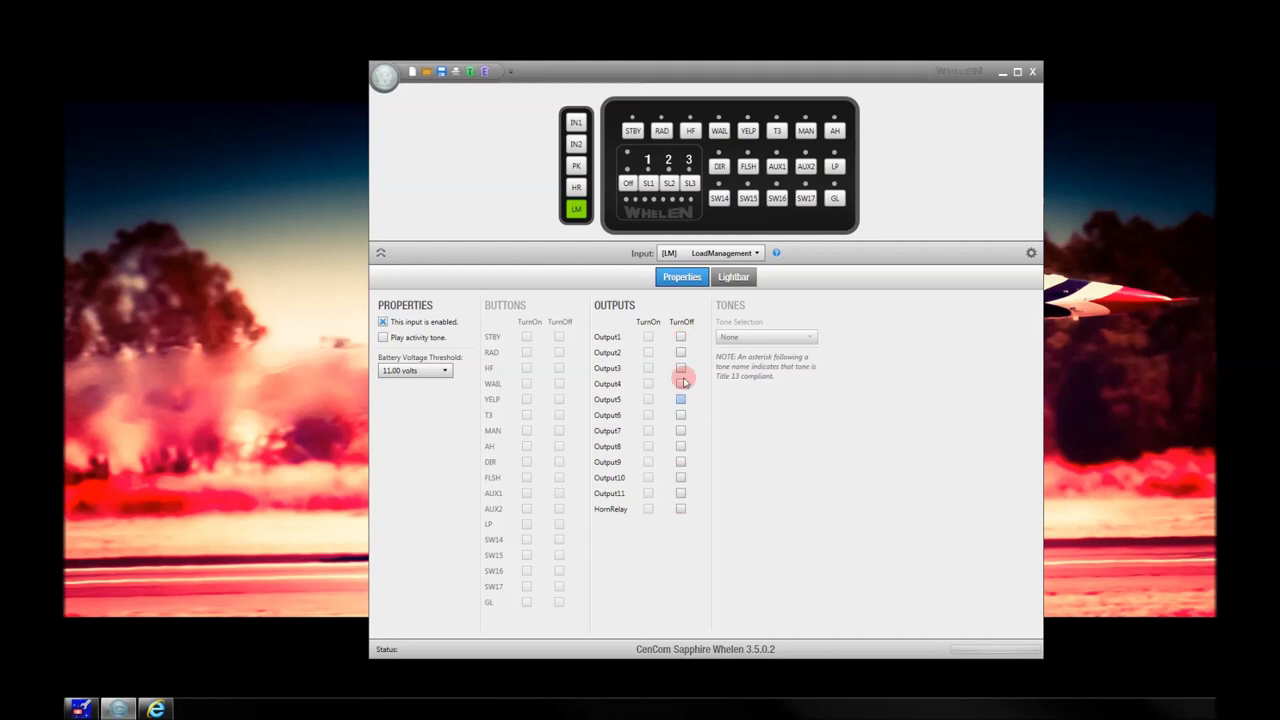
Select the light bar's four white lights for the LoadManagement input and look at the available flash patterns
left_click(733, 276)
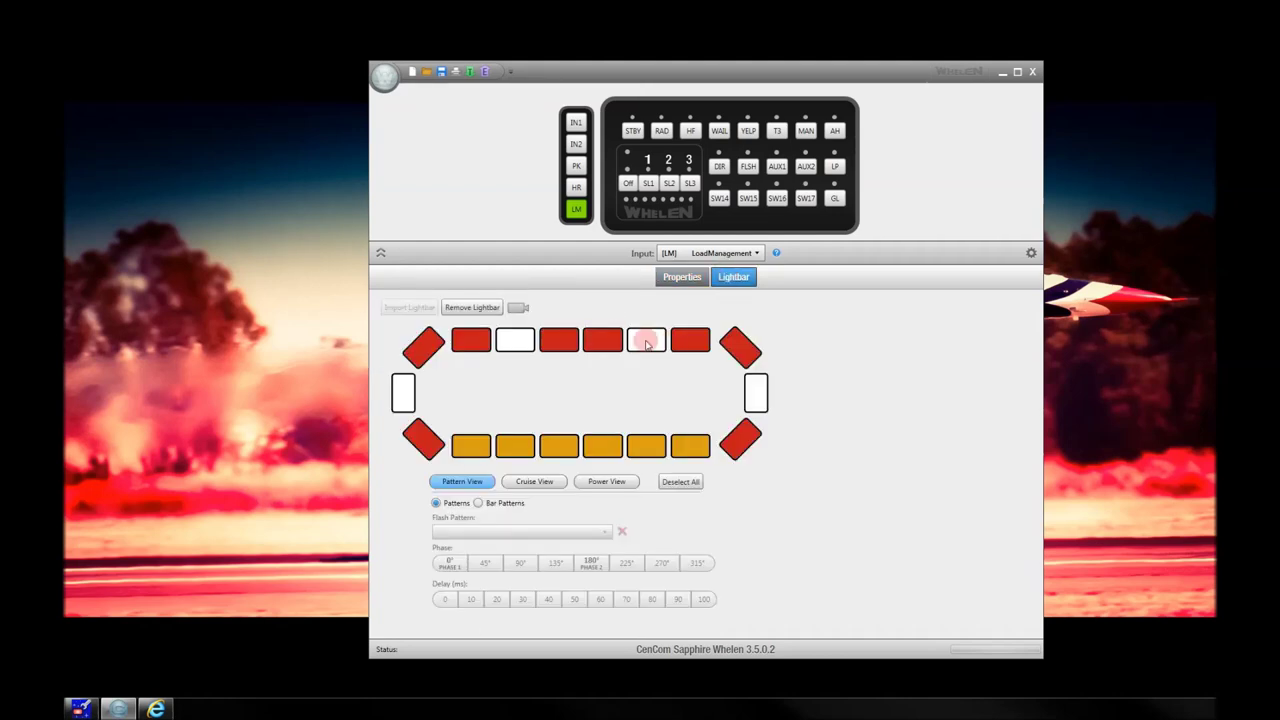
mouse_move(756, 377)
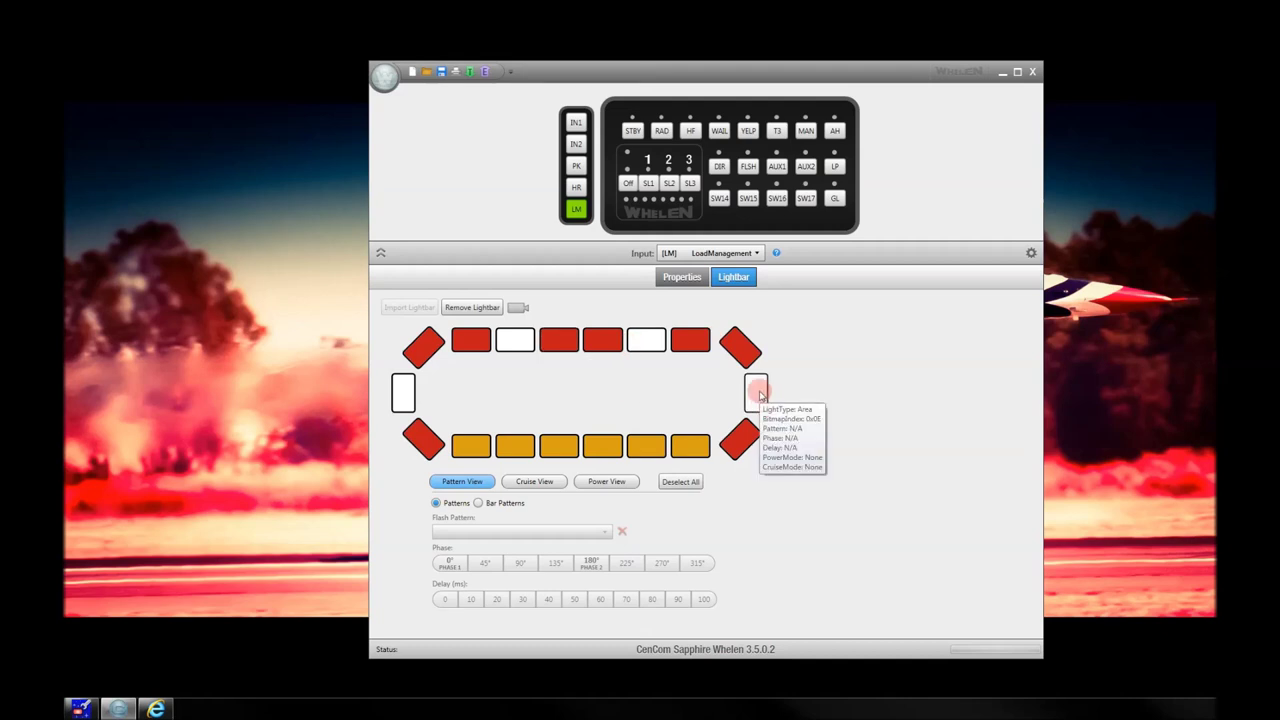
left_click(756, 385)
left_click(646, 340)
left_click(506, 343)
left_click(404, 390)
left_click(605, 532)
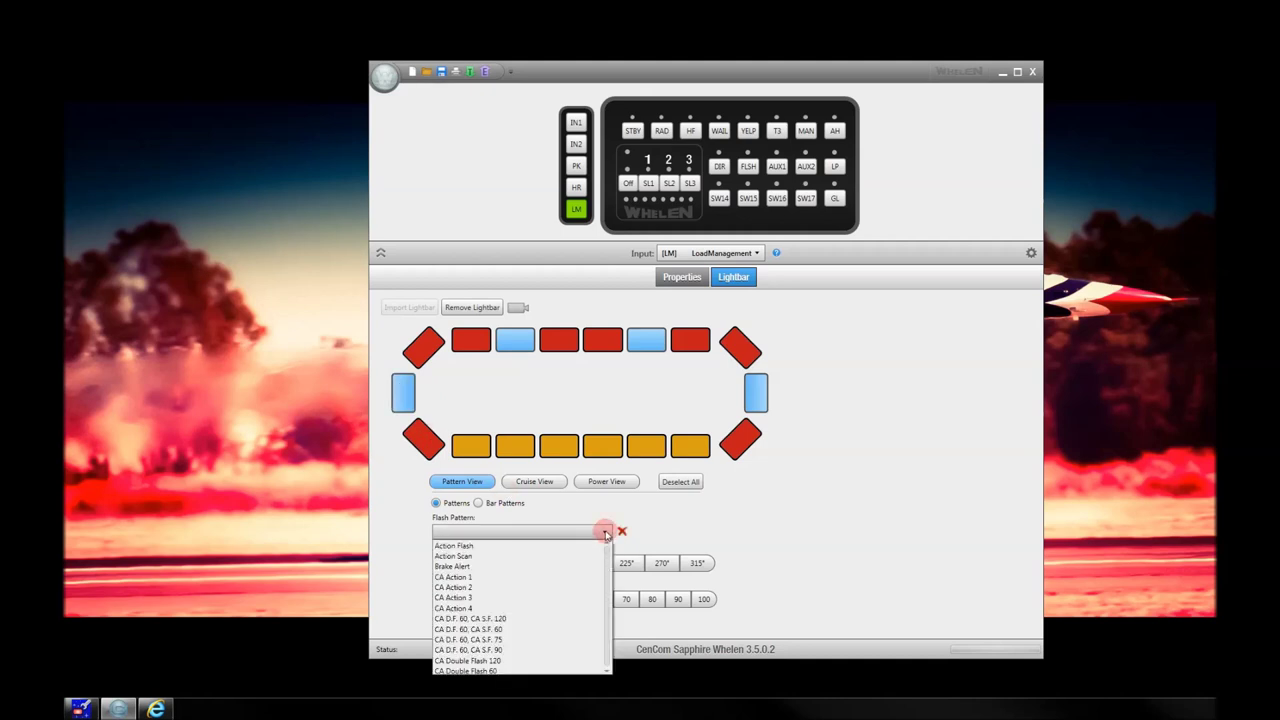
left_click(649, 510)
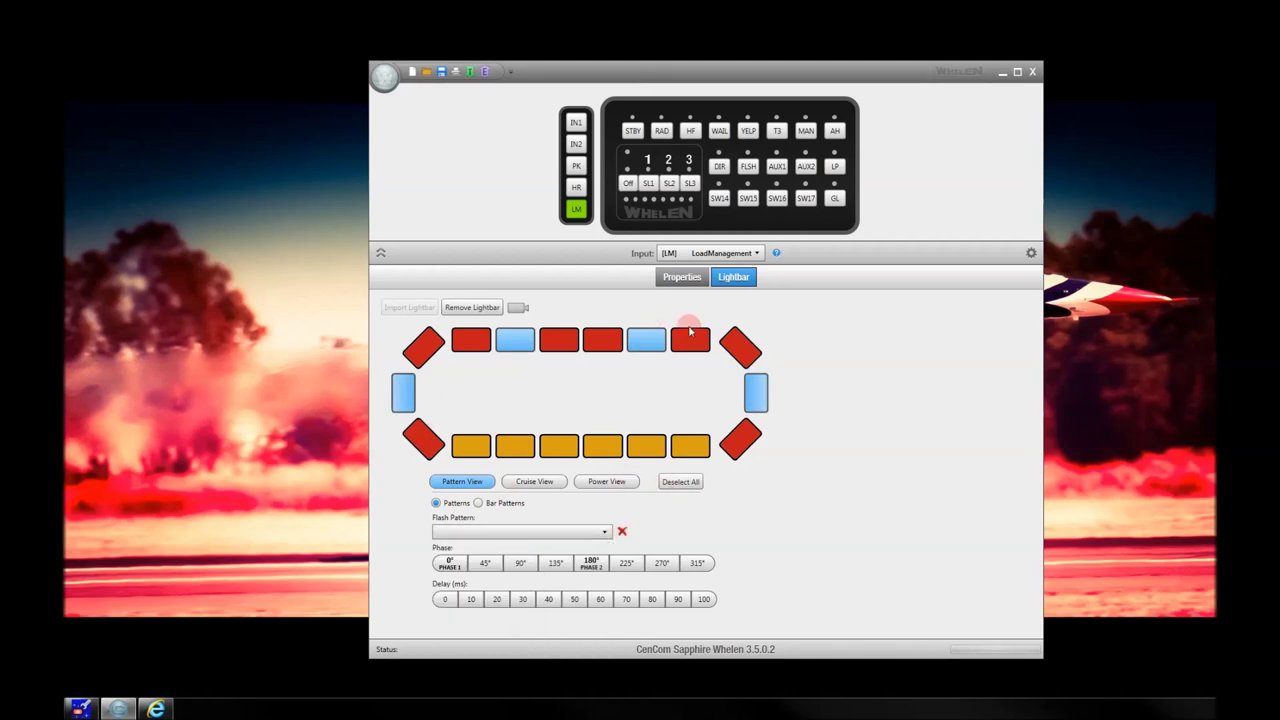
left_click(633, 353)
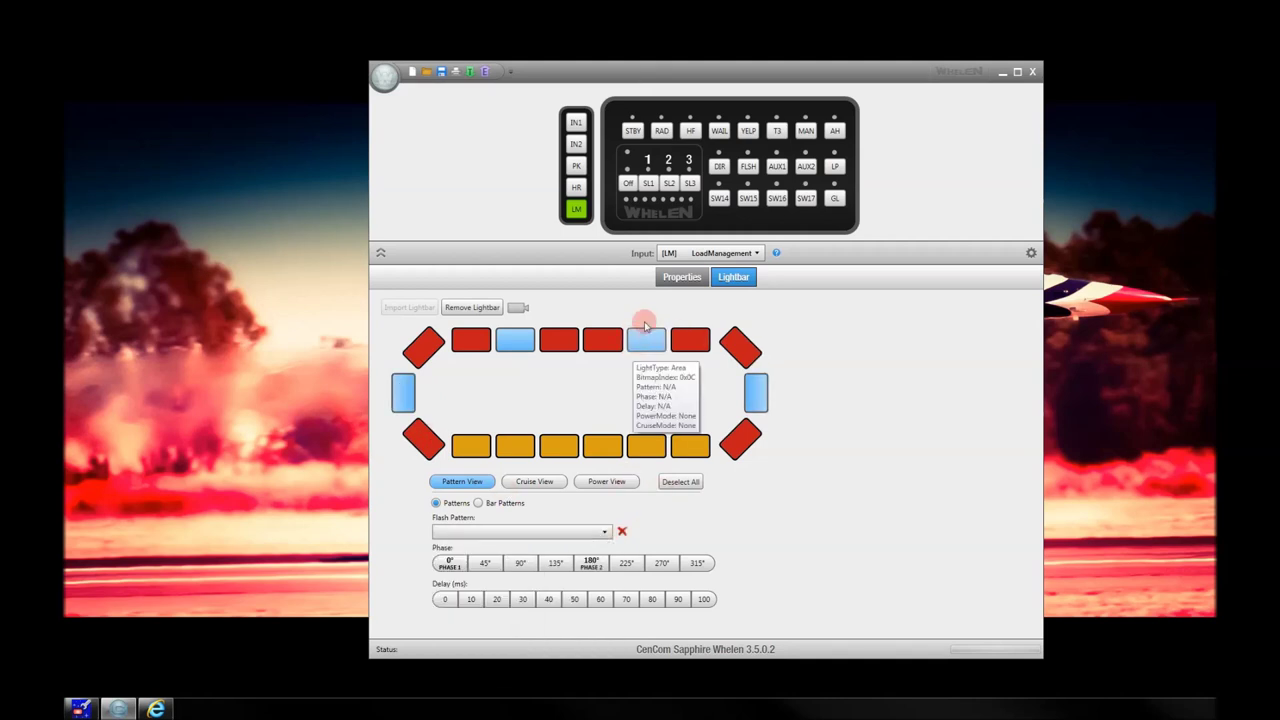
left_click(689, 279)
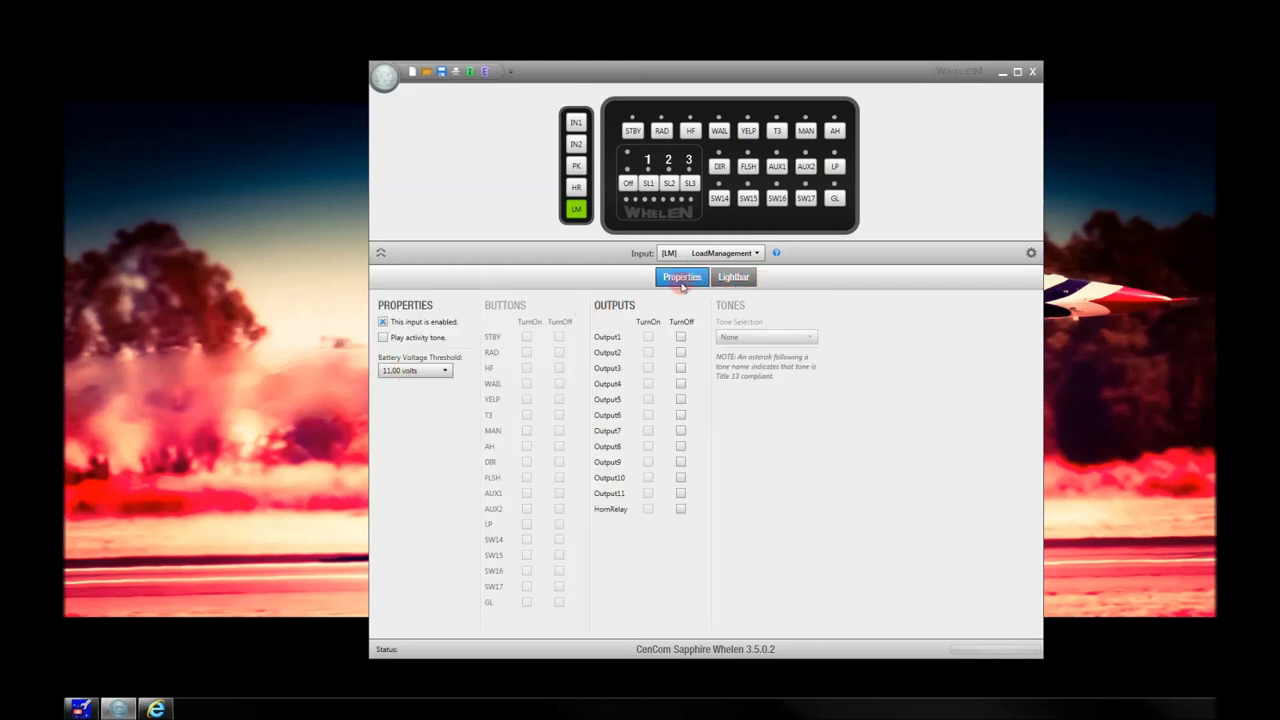
Set the flash pattern of the light bar's four white lights to Off for the ParkKill input
left_click(577, 169)
left_click(577, 169)
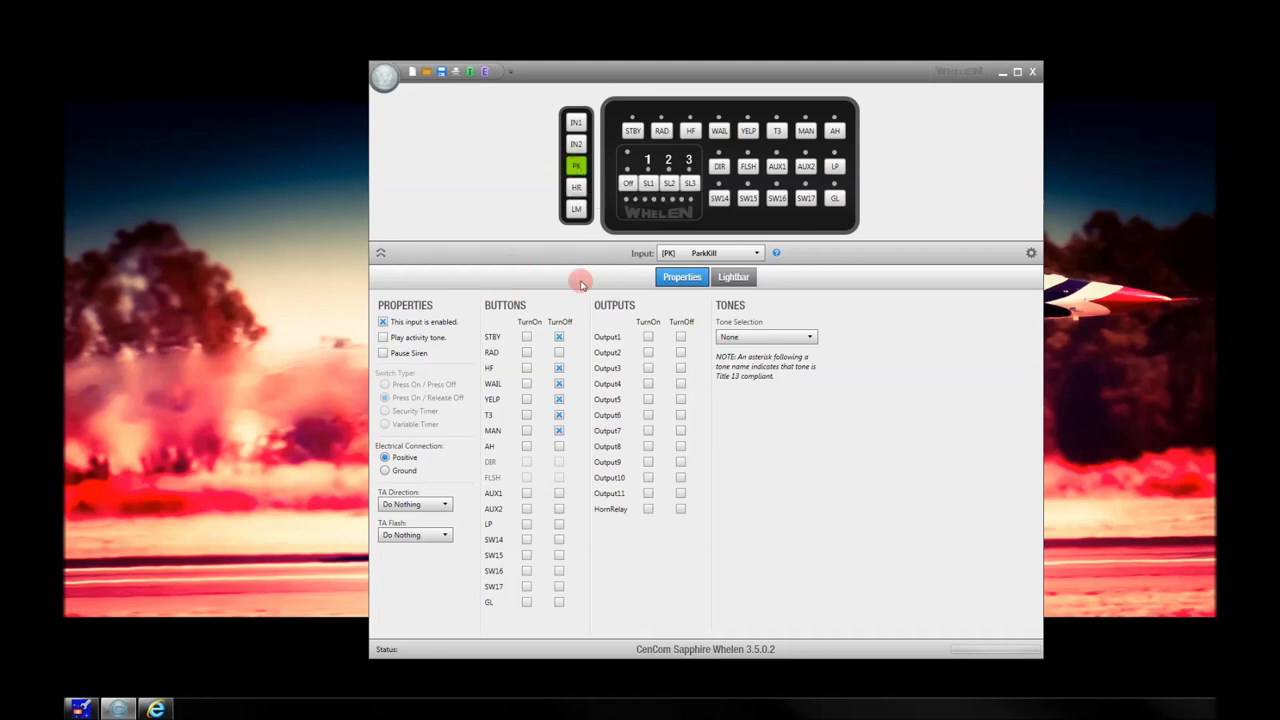
left_click(733, 277)
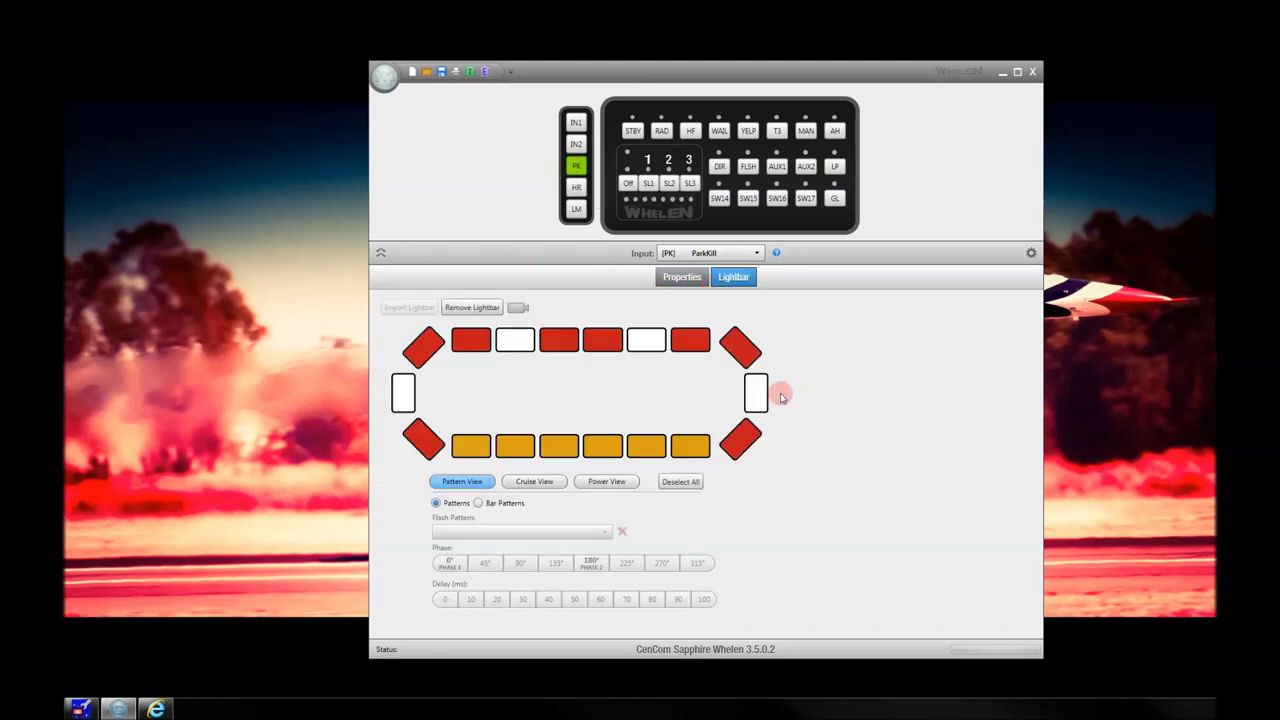
left_click(403, 398)
left_click(515, 340)
left_click(646, 340)
left_click(757, 395)
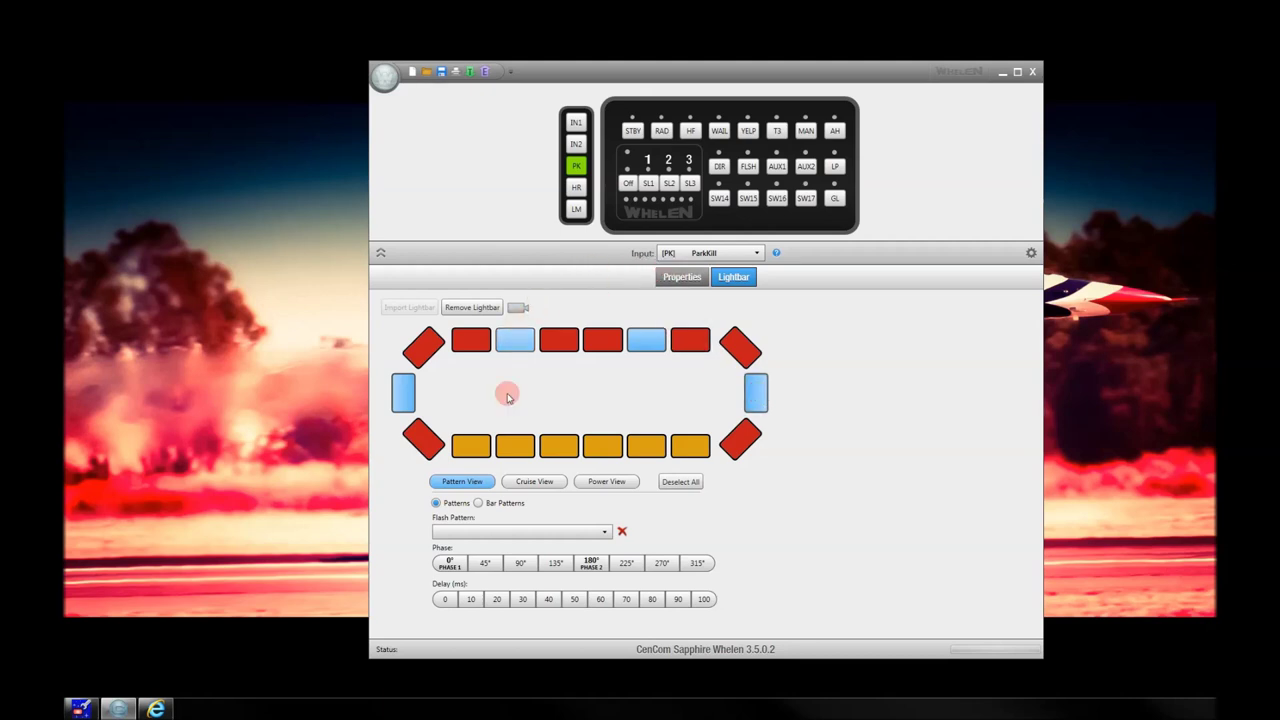
left_click(551, 533)
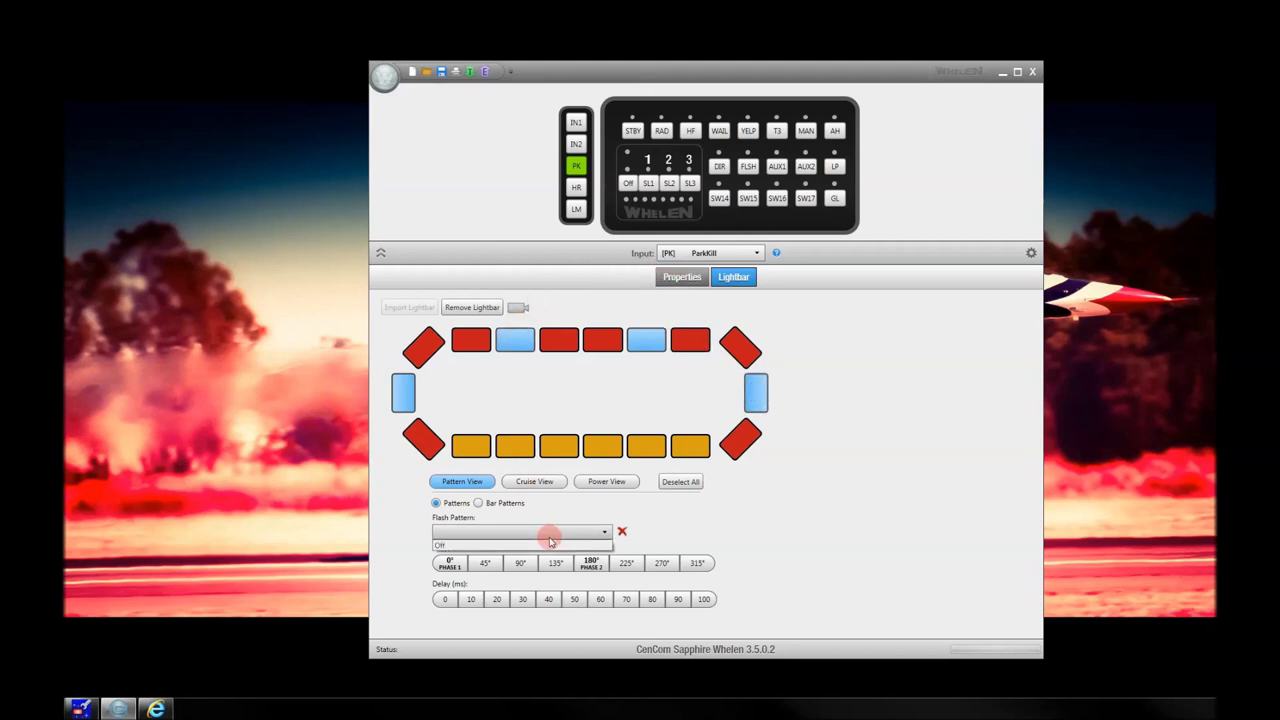
left_click(469, 547)
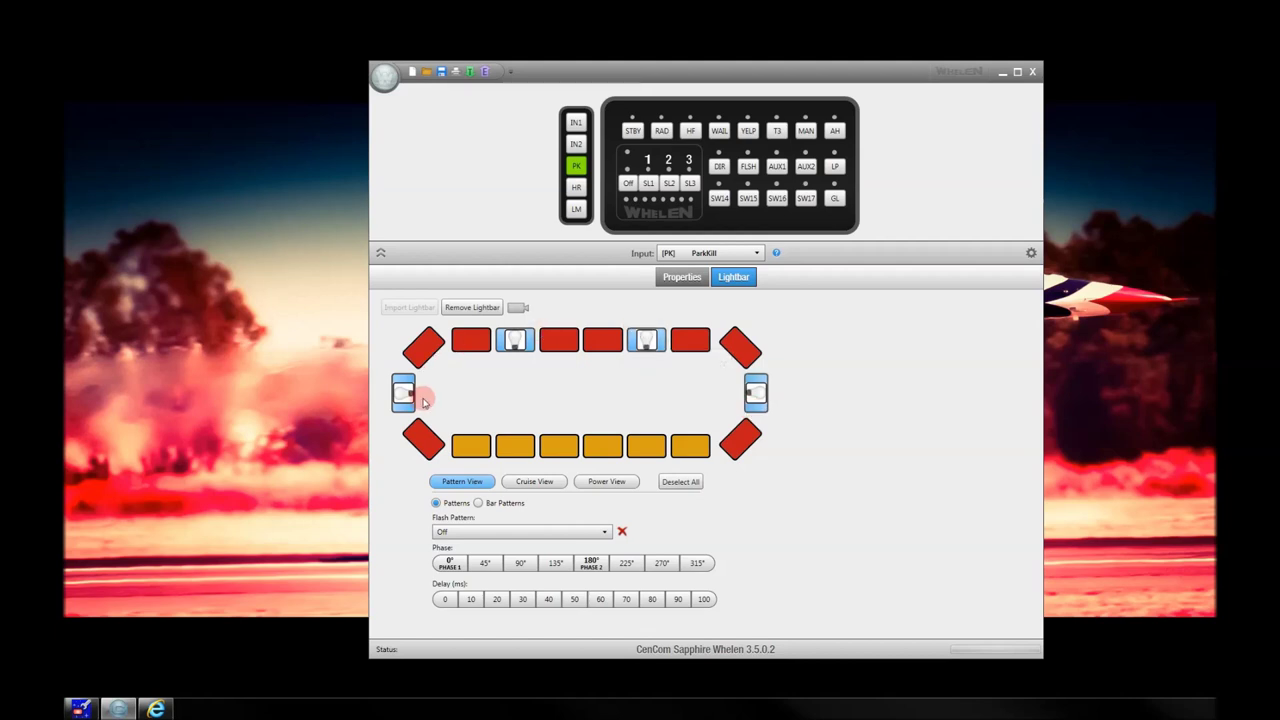
Review the ParkKill input's properties and its light bar layout
left_click(664, 281)
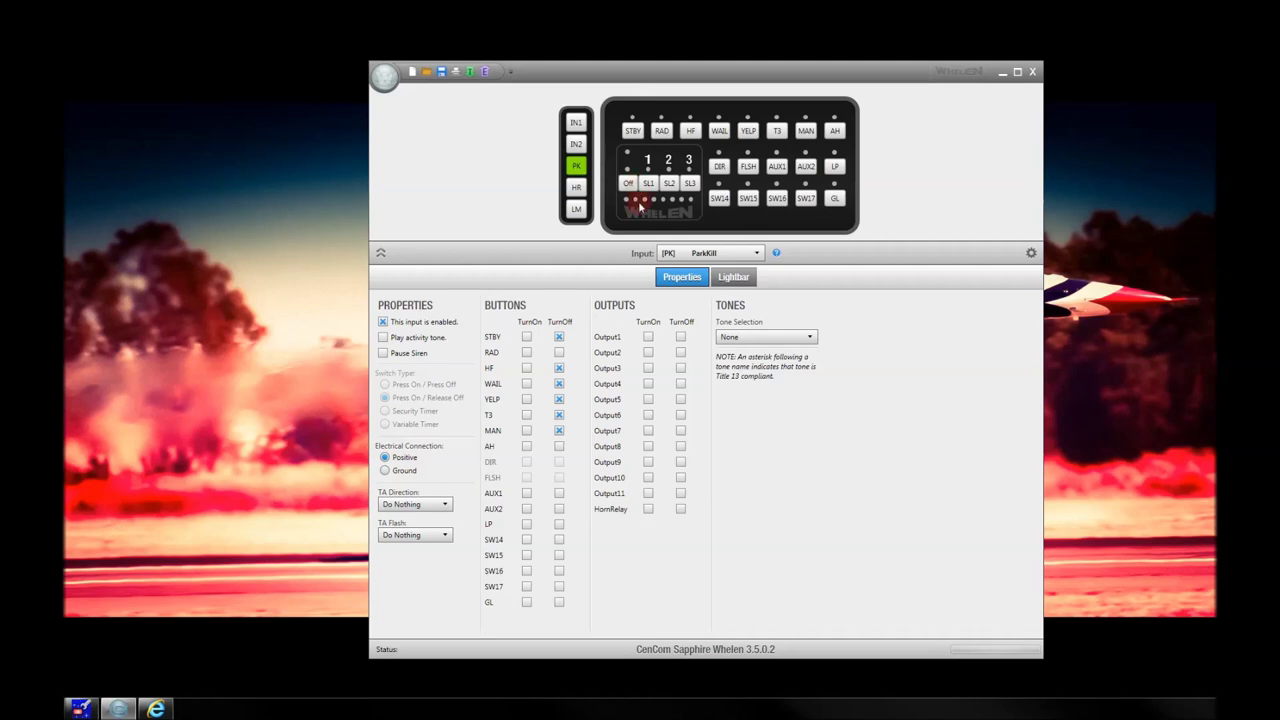
left_click(726, 278)
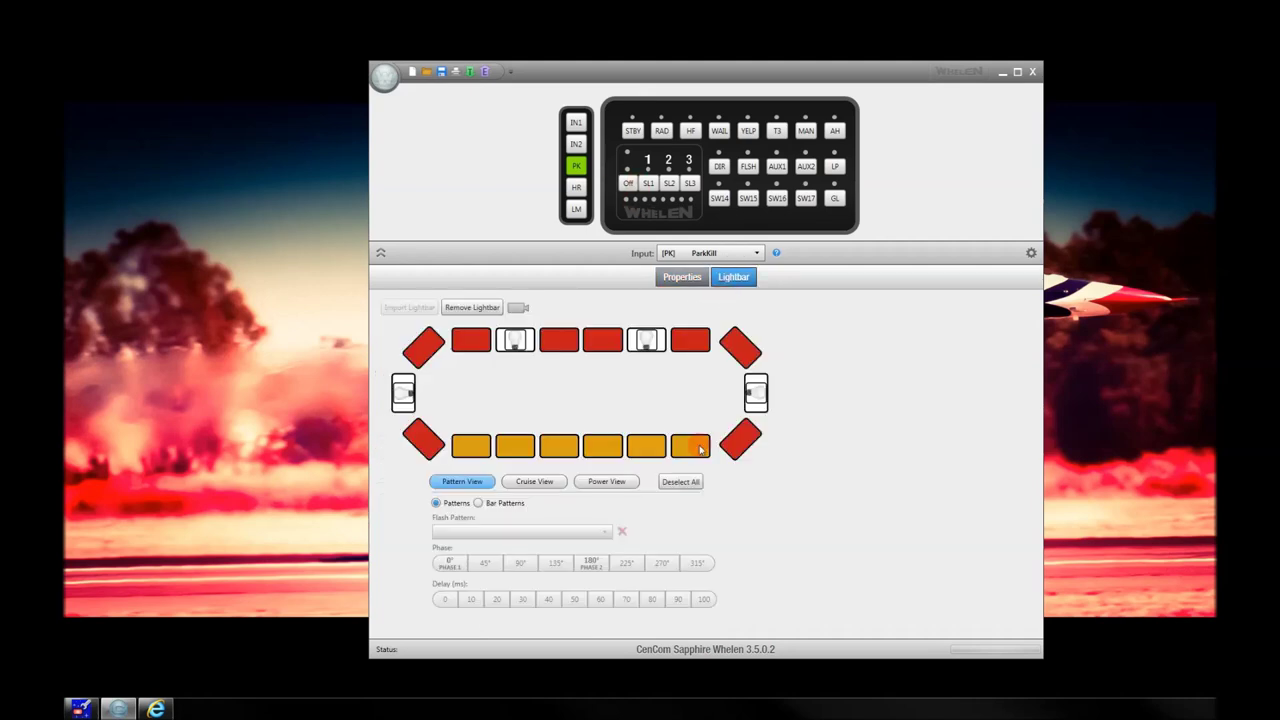
left_click(682, 278)
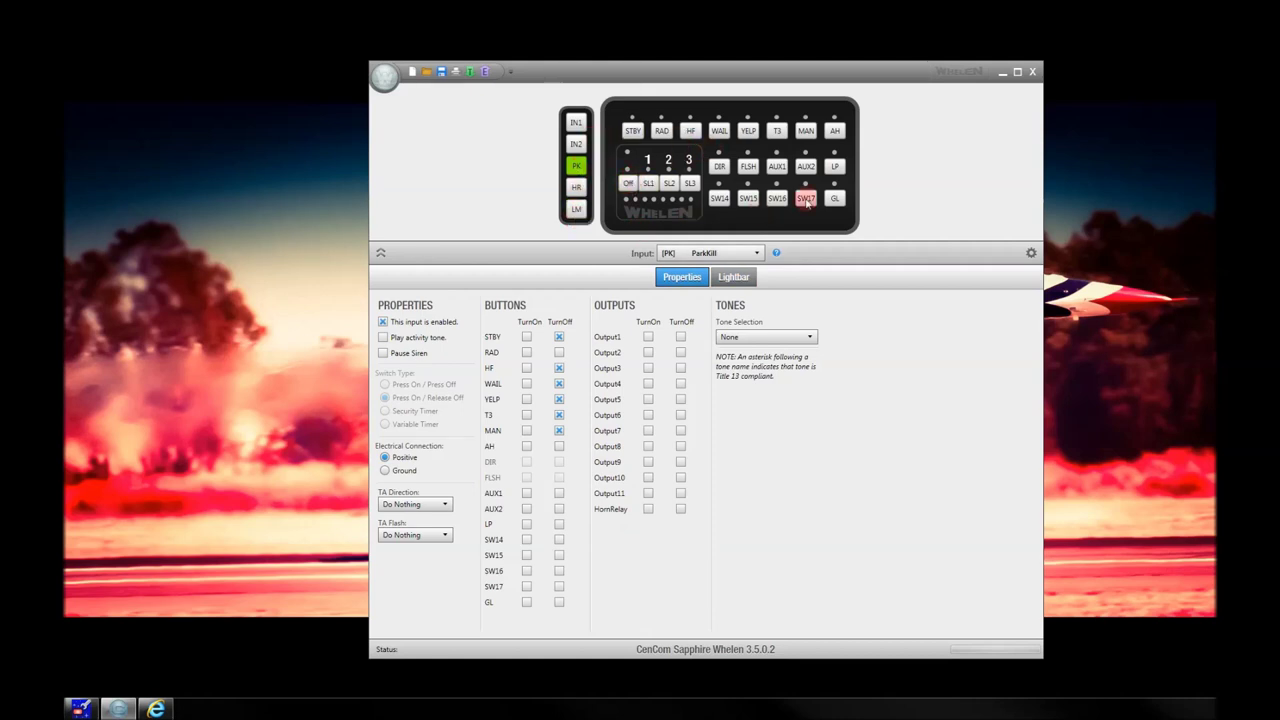
left_click(648, 183)
Look through the shutdown delay options in the system settings without changing the delay
left_click(1031, 254)
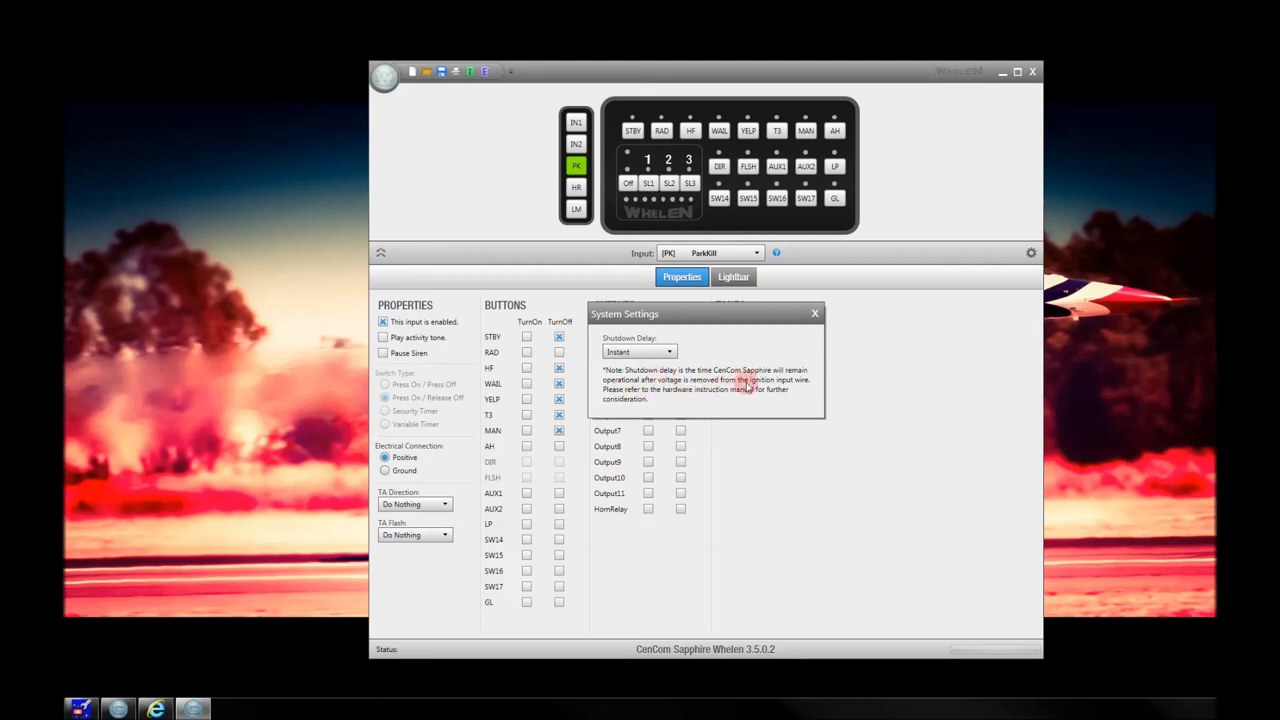
left_click(670, 352)
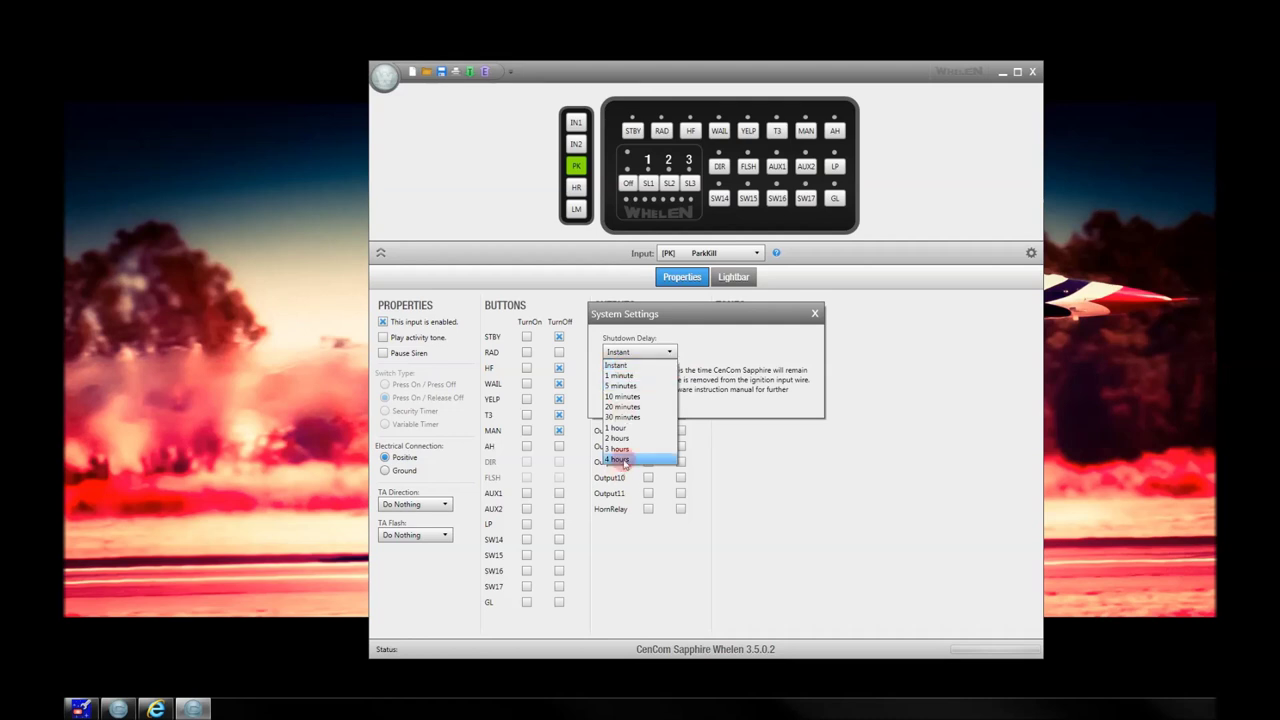
left_click(725, 358)
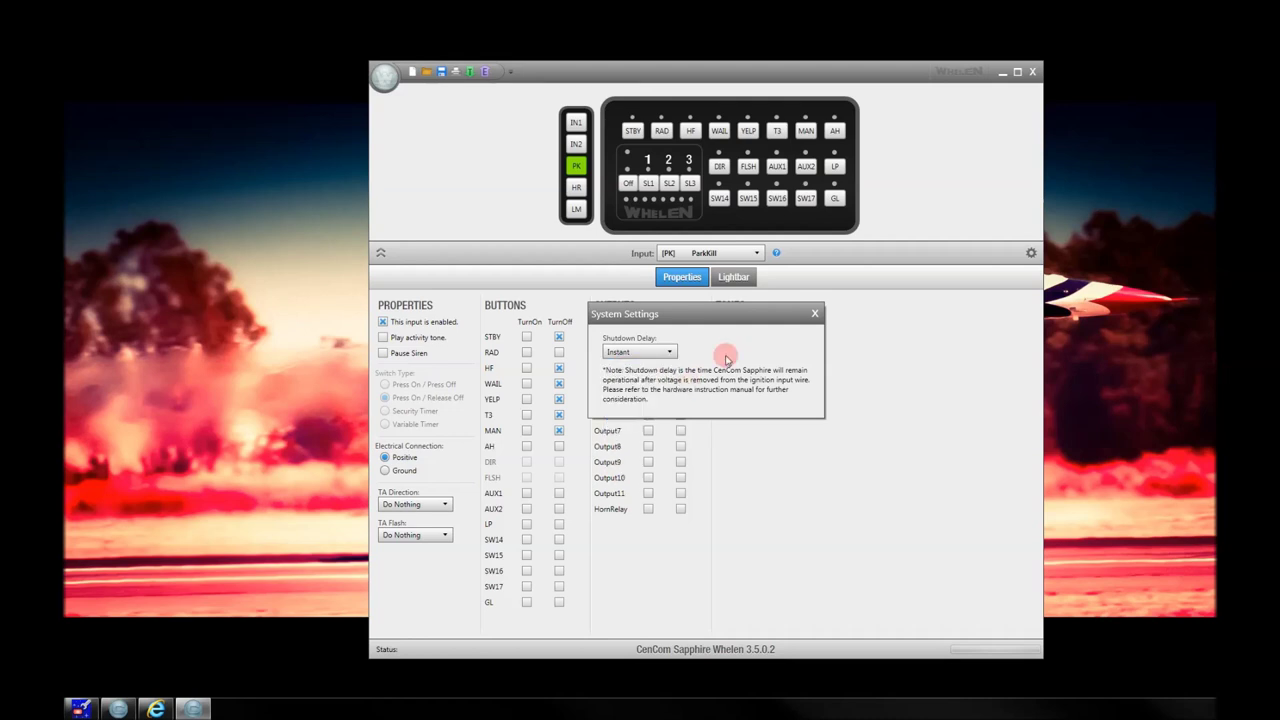
left_click(816, 314)
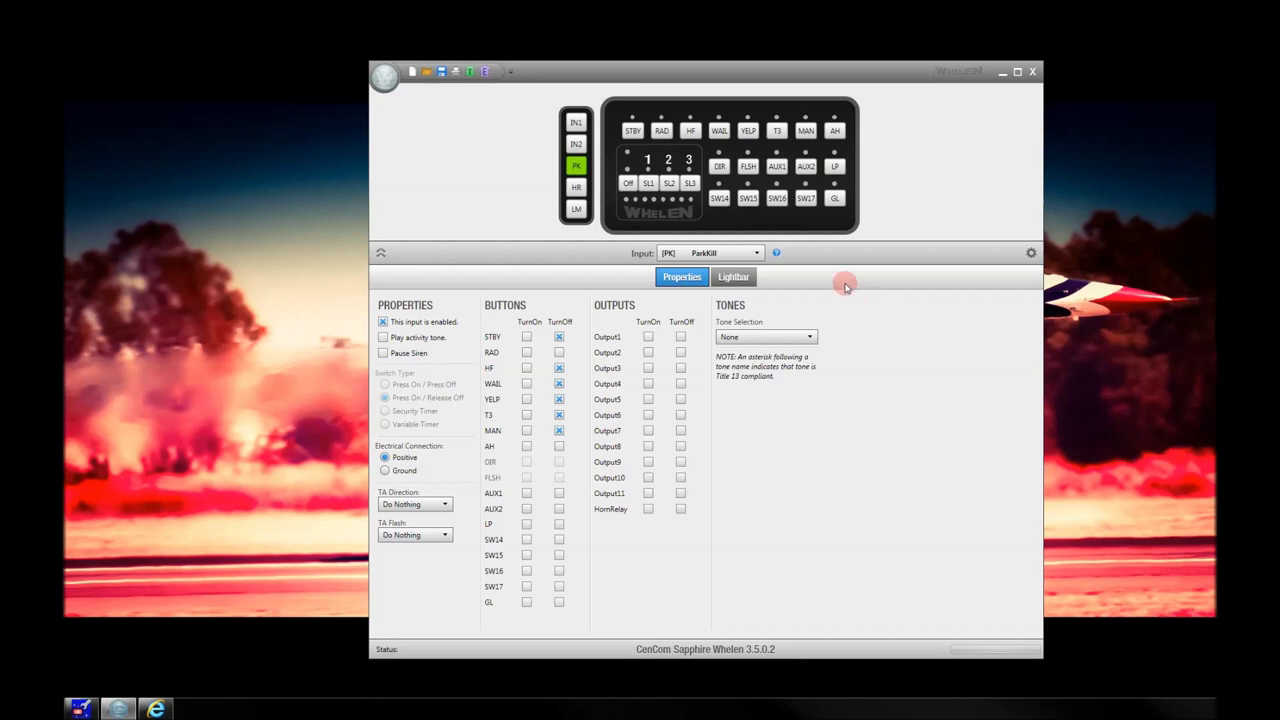
left_click(1030, 253)
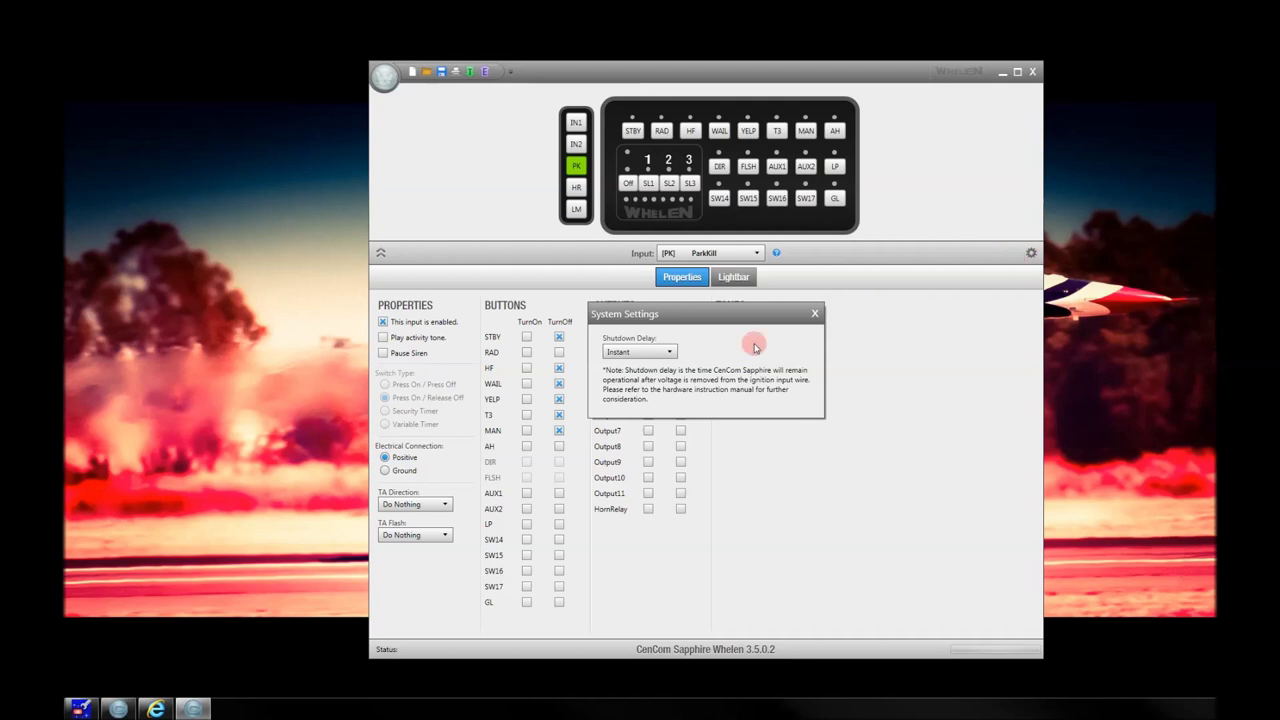
left_click(816, 315)
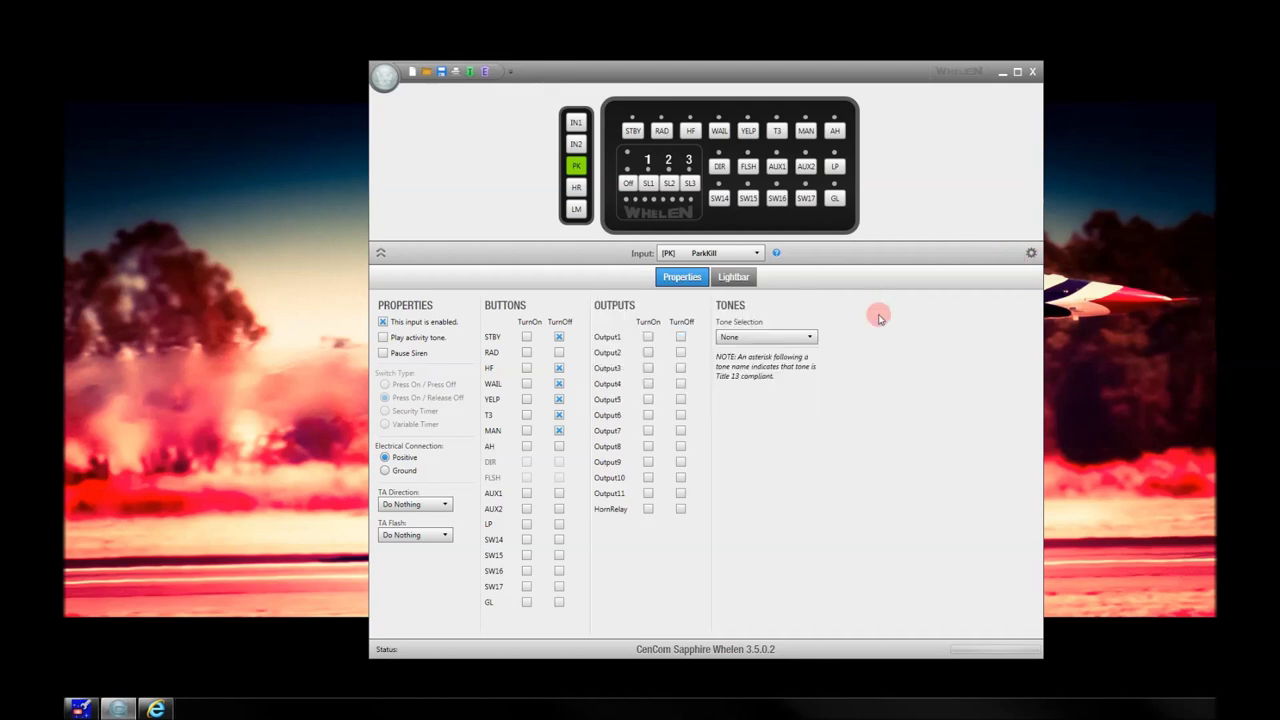
Look through the slide switch position inputs and clear the WAIL button's TurnOn option for SlideSwitch3
left_click(627, 186)
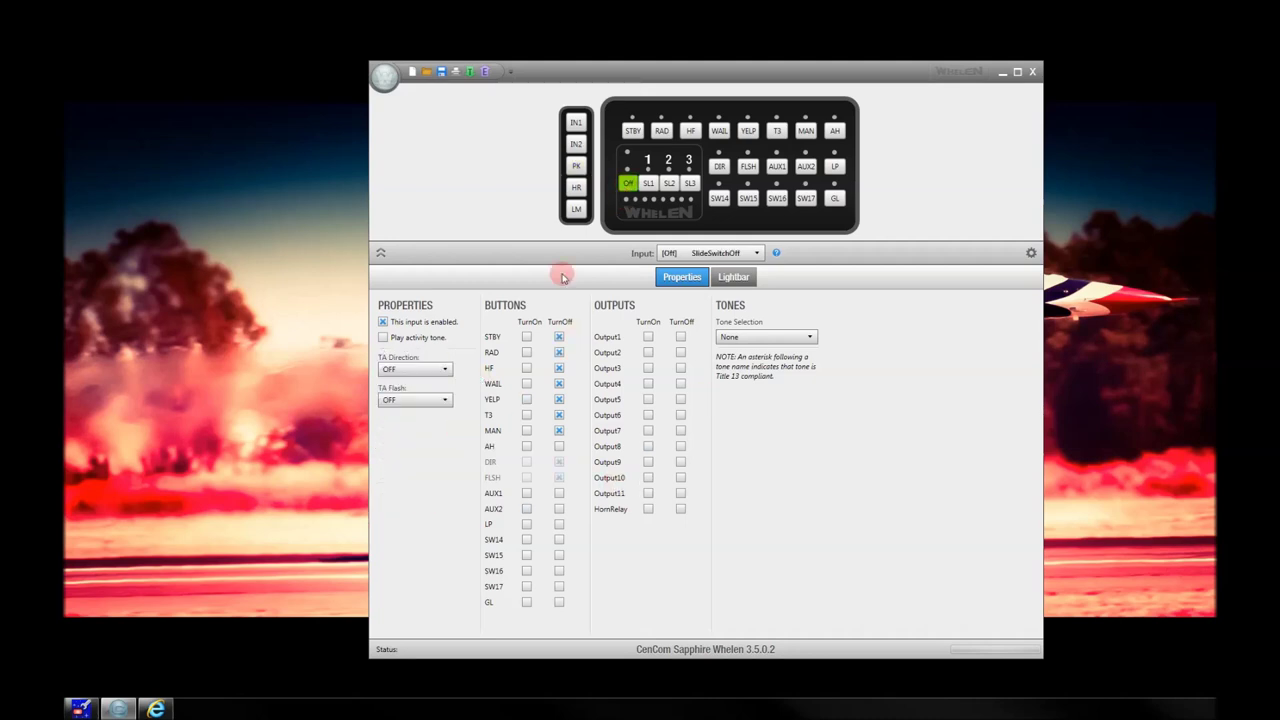
left_click(648, 184)
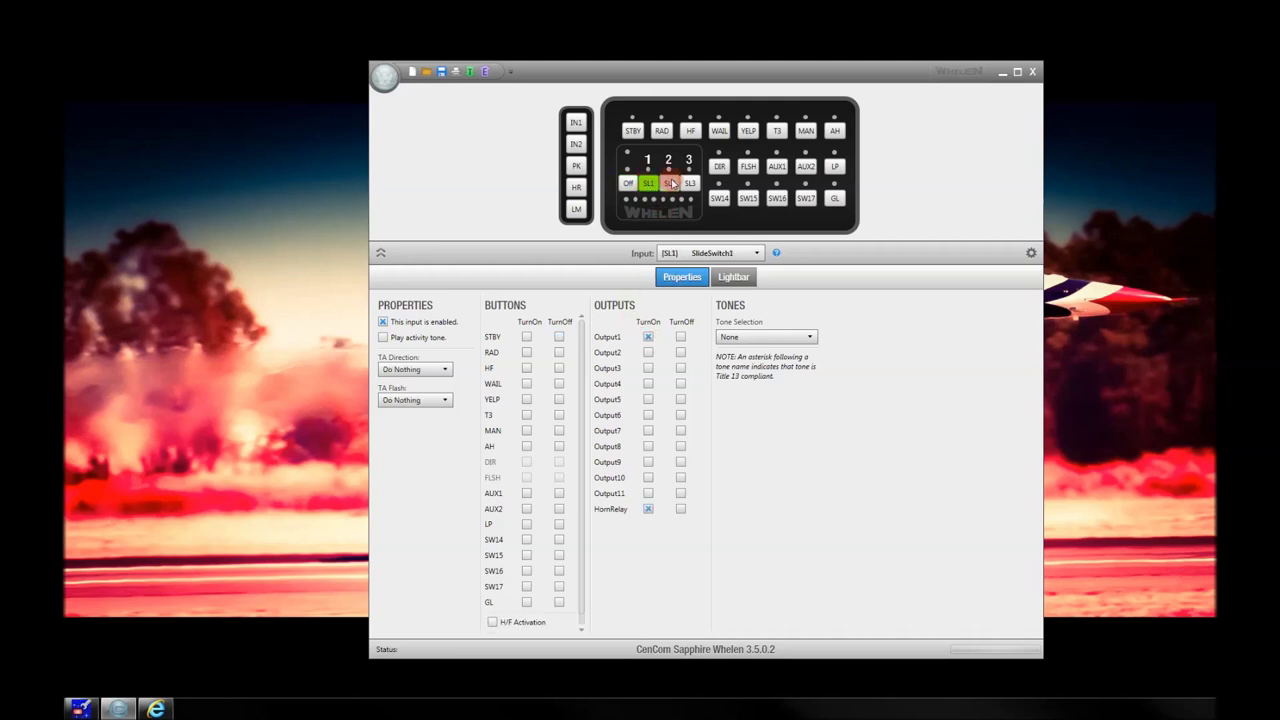
left_click(690, 184)
left_click(648, 184)
left_click(668, 184)
left_click(690, 184)
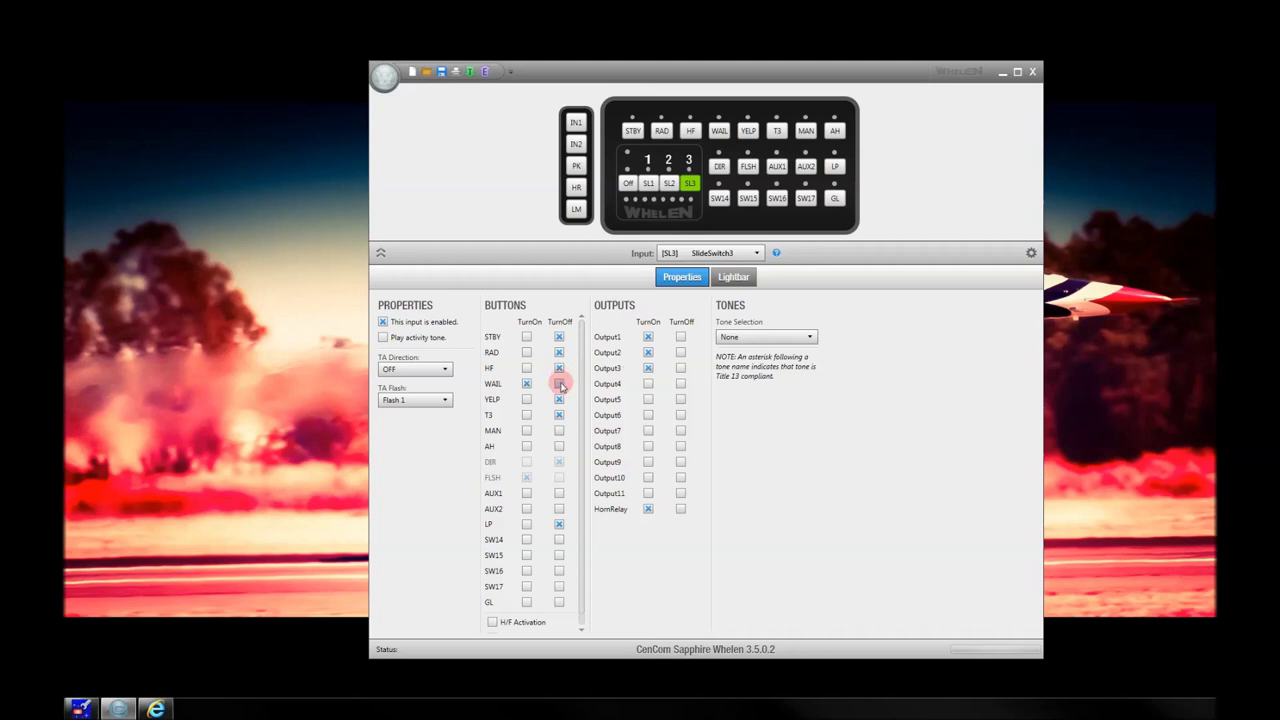
left_click(526, 384)
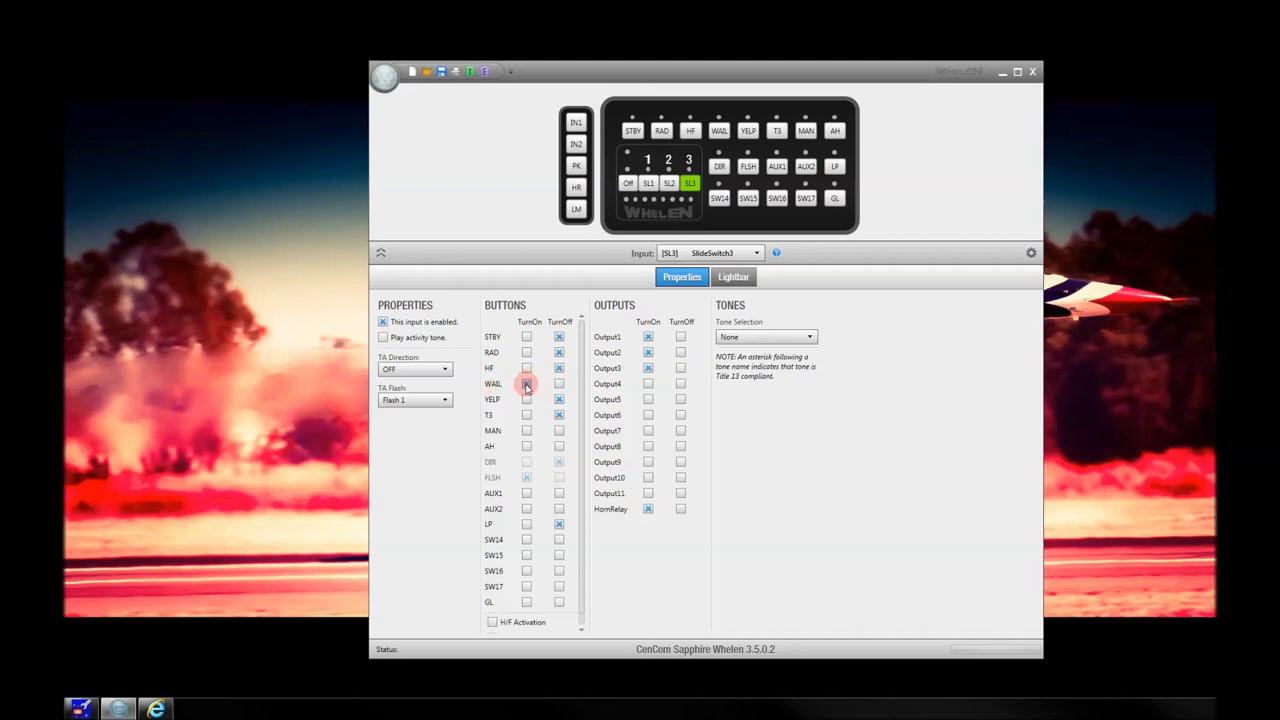
left_click(526, 384)
Set SlideSwitch2 to turn off WAIL and to turn on Output3 and Output4 instead of Output1 and Output2
left_click(650, 178)
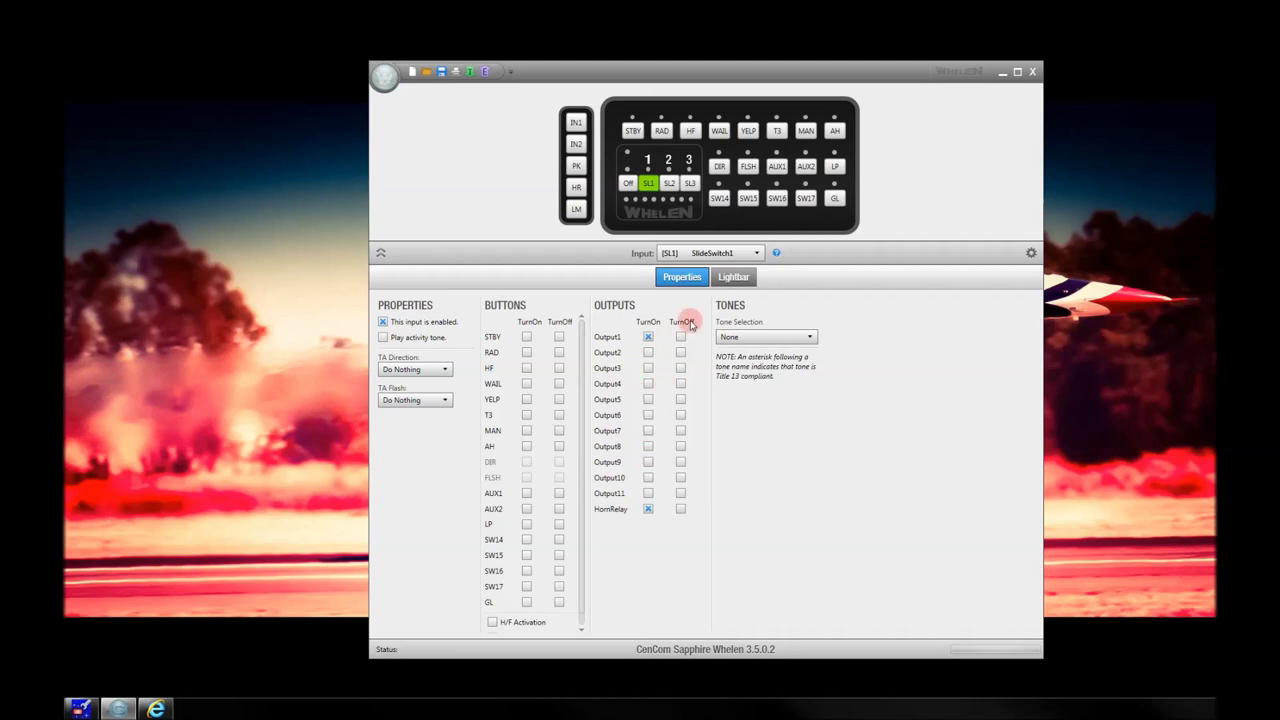
left_click(733, 277)
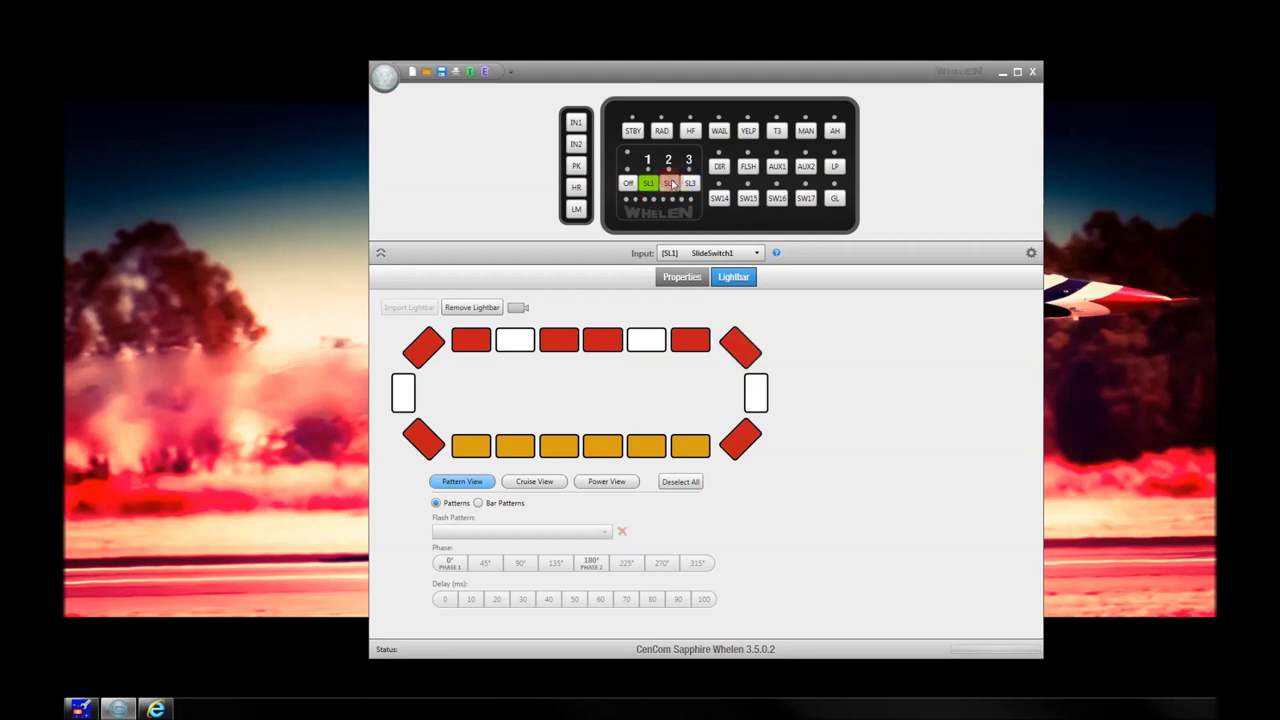
left_click(669, 184)
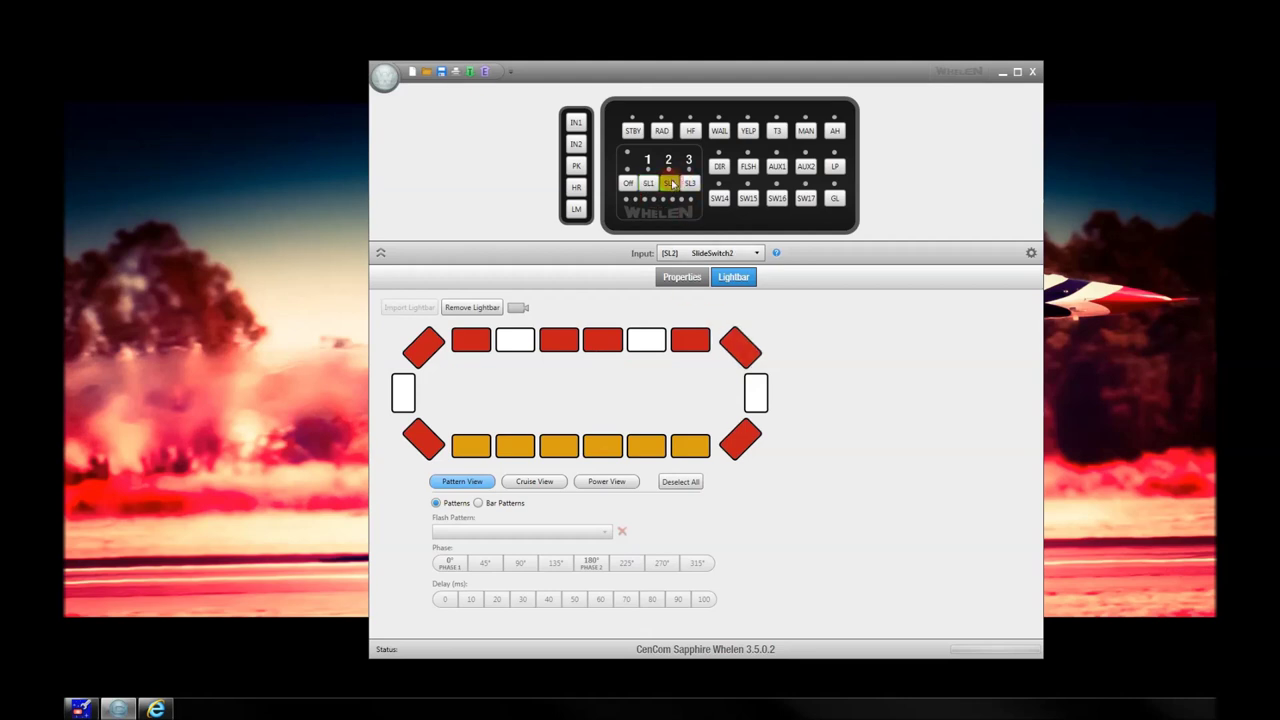
left_click(685, 279)
left_click(559, 384)
left_click(648, 337)
left_click(648, 353)
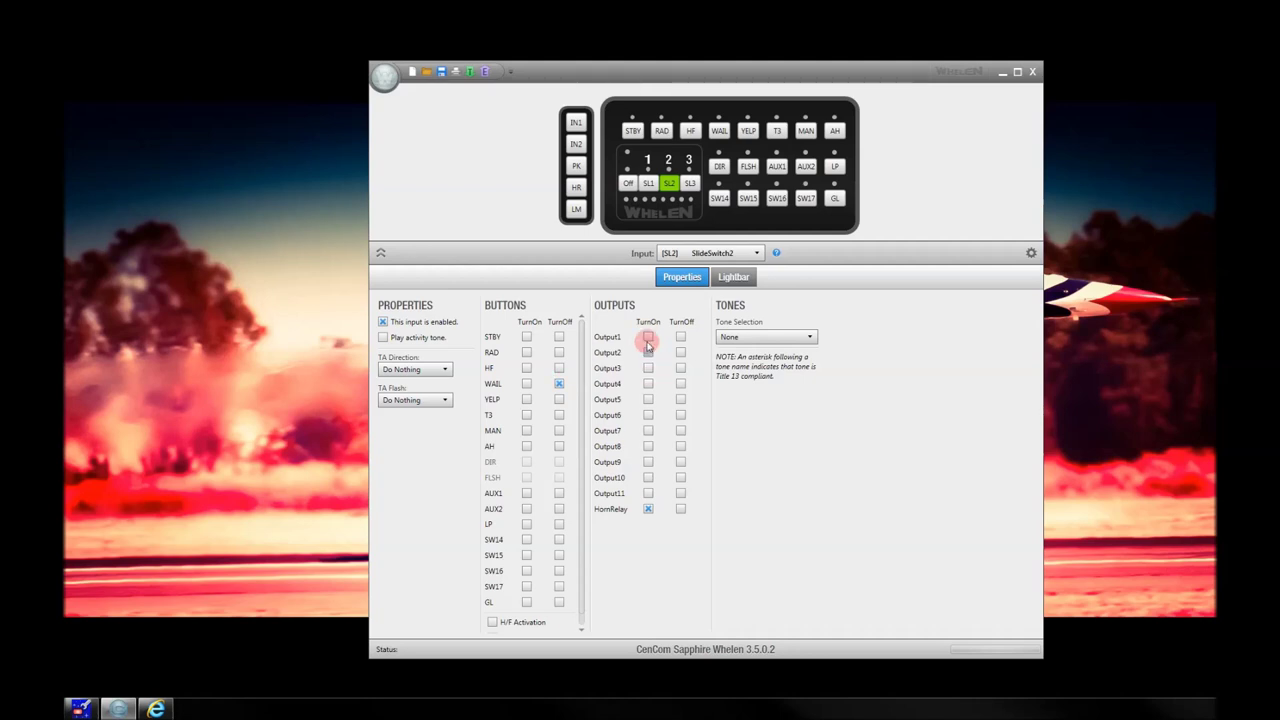
left_click(649, 370)
left_click(648, 384)
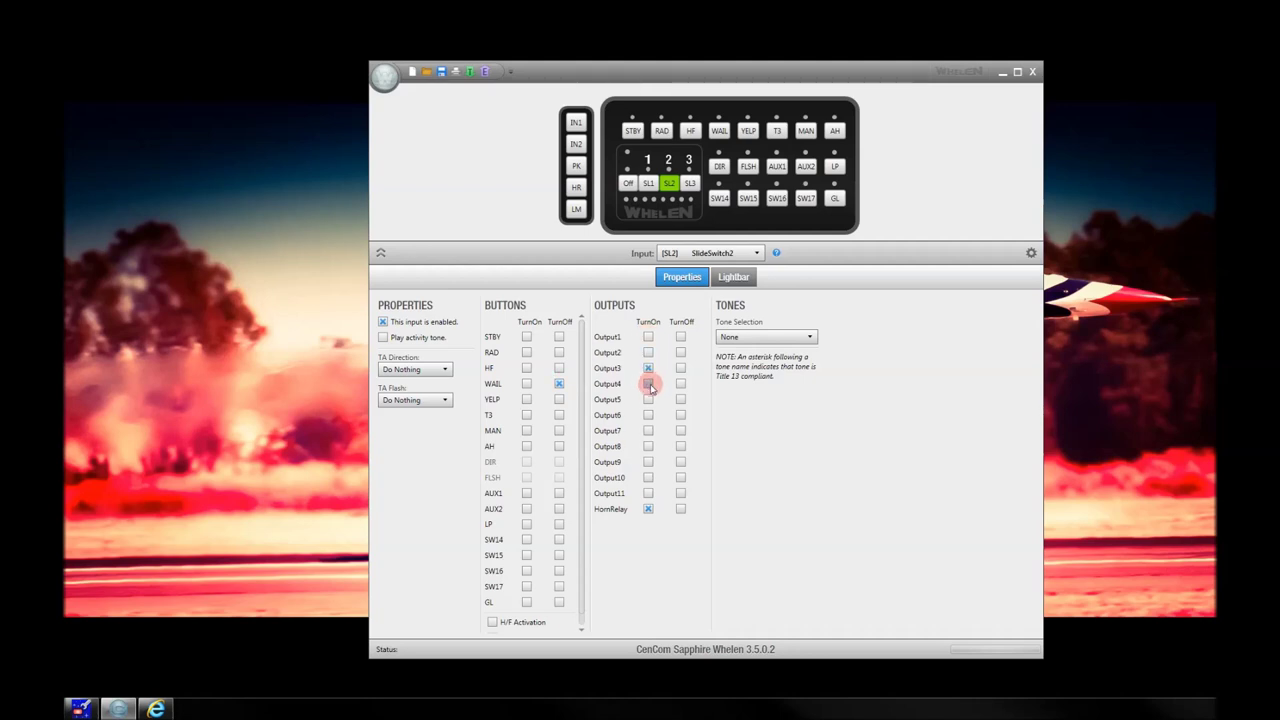
left_click(736, 278)
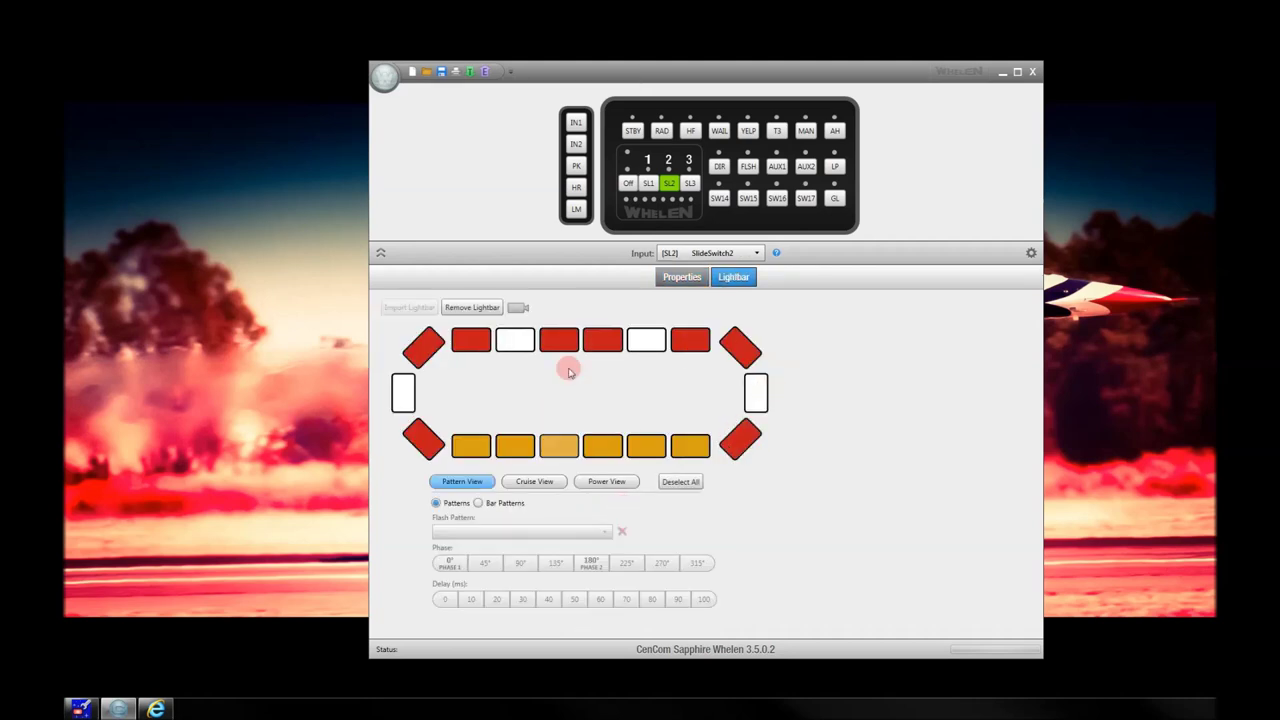
Set SlideSwitch3 to also turn on Output4, Output5, Output6 and Output7
left_click(690, 184)
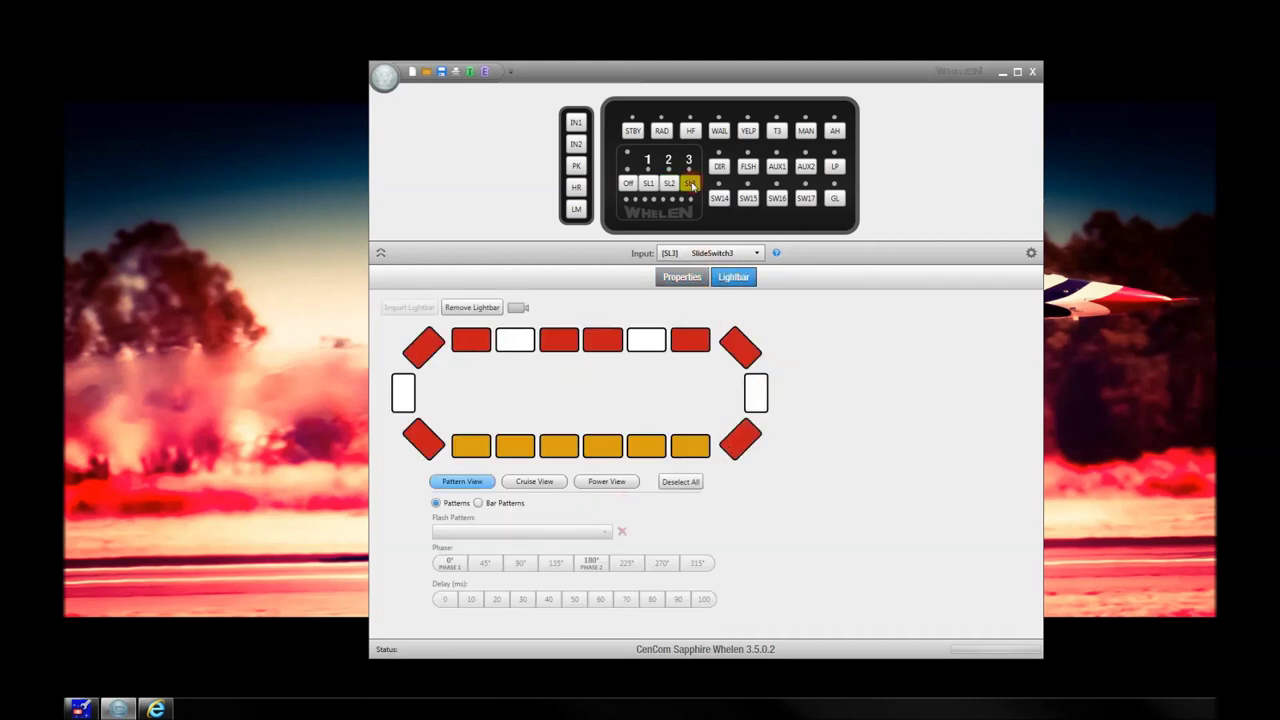
left_click(681, 277)
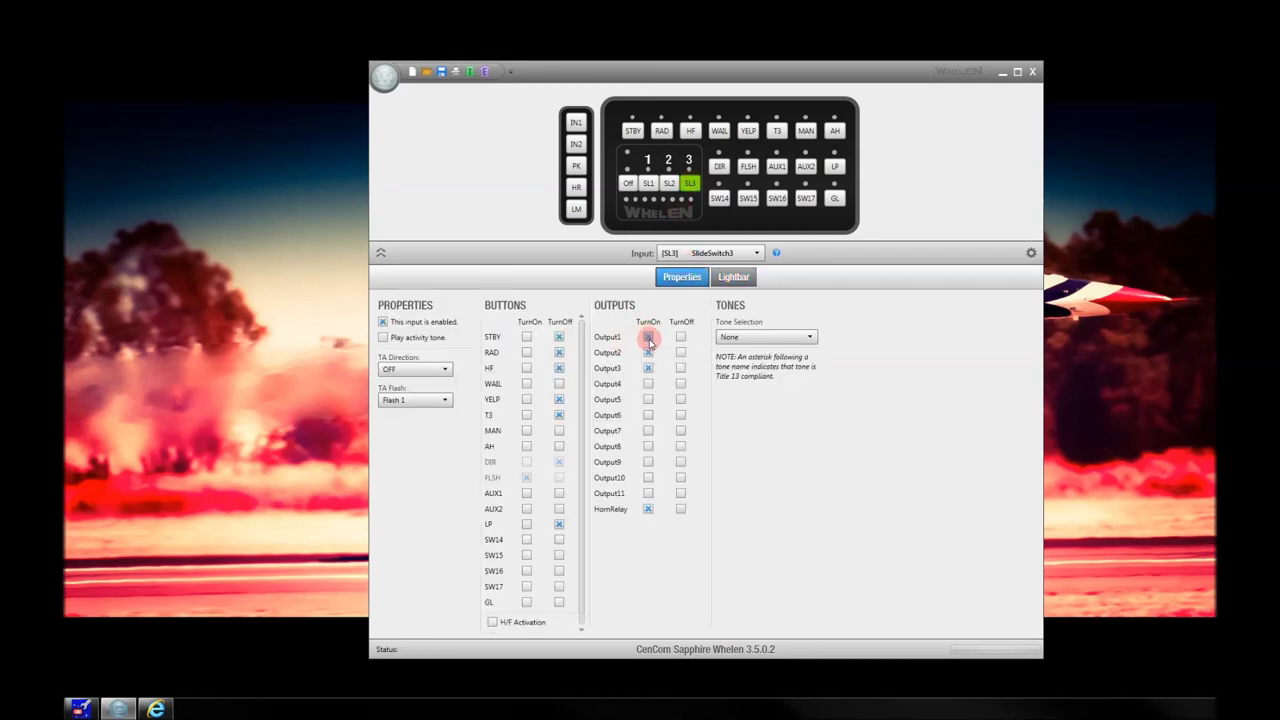
left_click(648, 383)
left_click(648, 399)
left_click(648, 414)
left_click(648, 430)
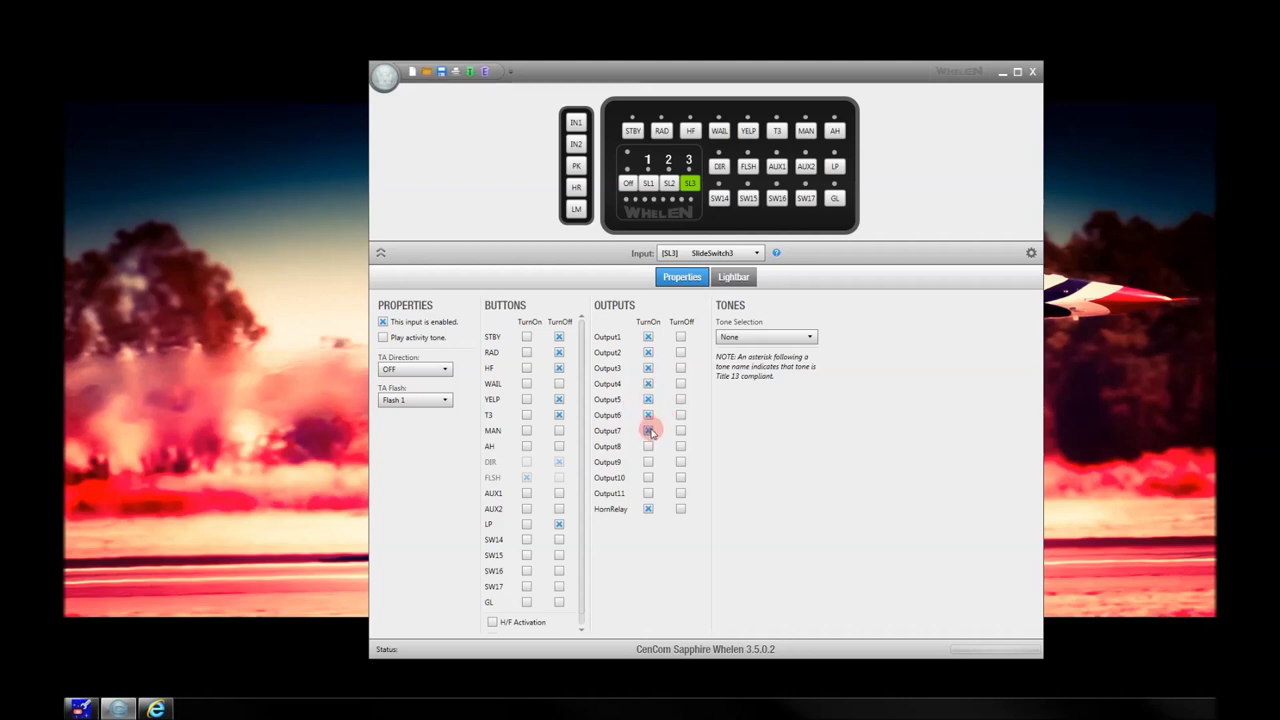
Try the WAIL TurnOn and H/F Standby options for SlideSwitch3 and clear both again
left_click(526, 385)
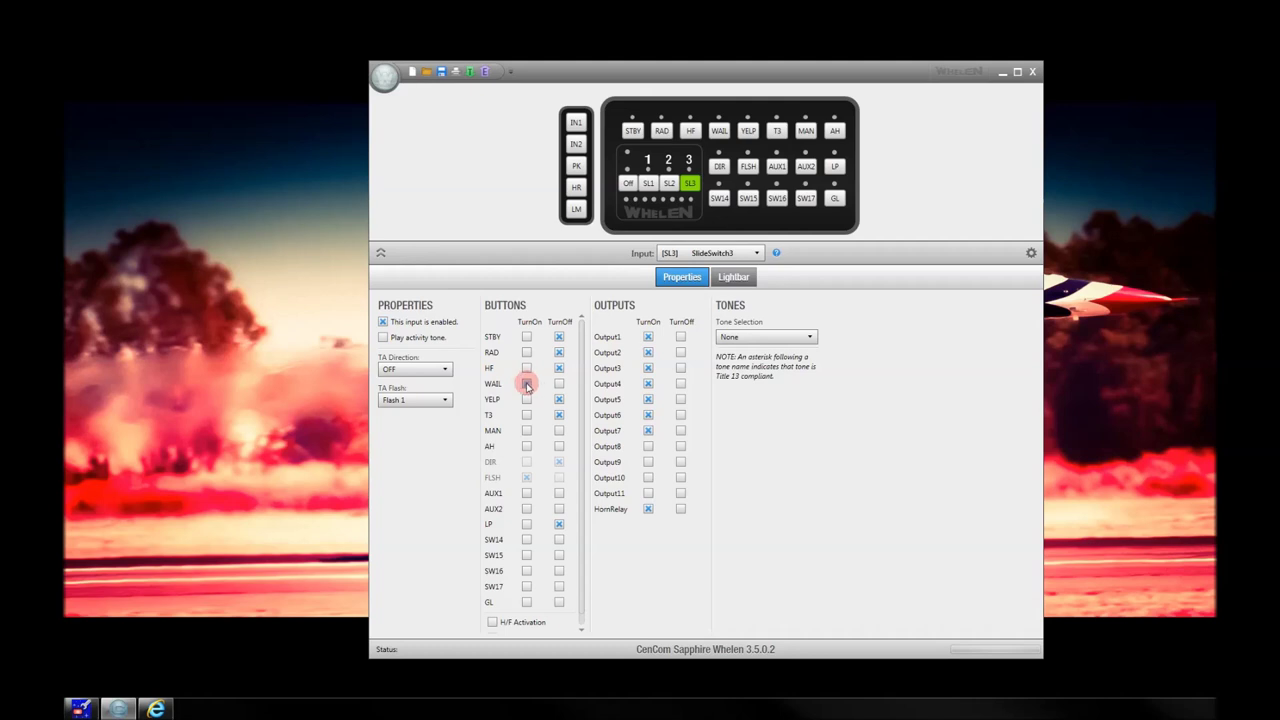
mouse_move(527, 386)
left_mouse_down()
mouse_move(586, 414)
mouse_move(583, 377)
mouse_move(611, 589)
left_mouse_up()
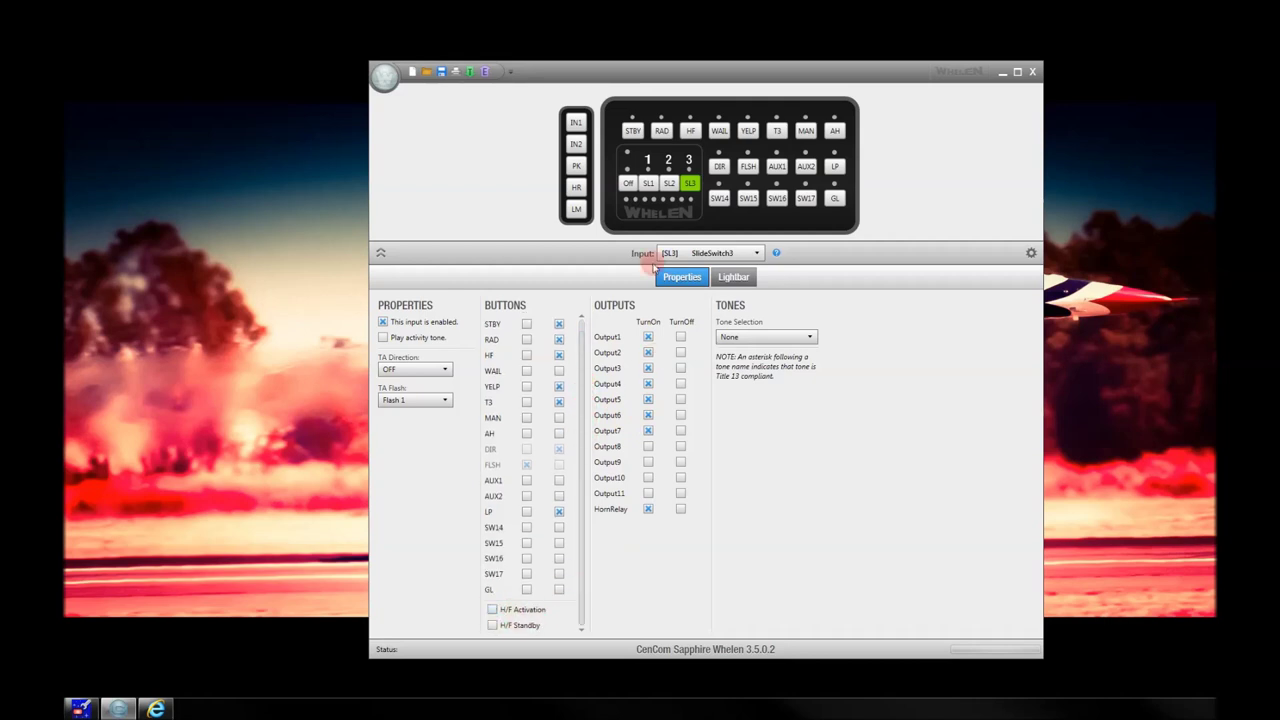
left_click(492, 625)
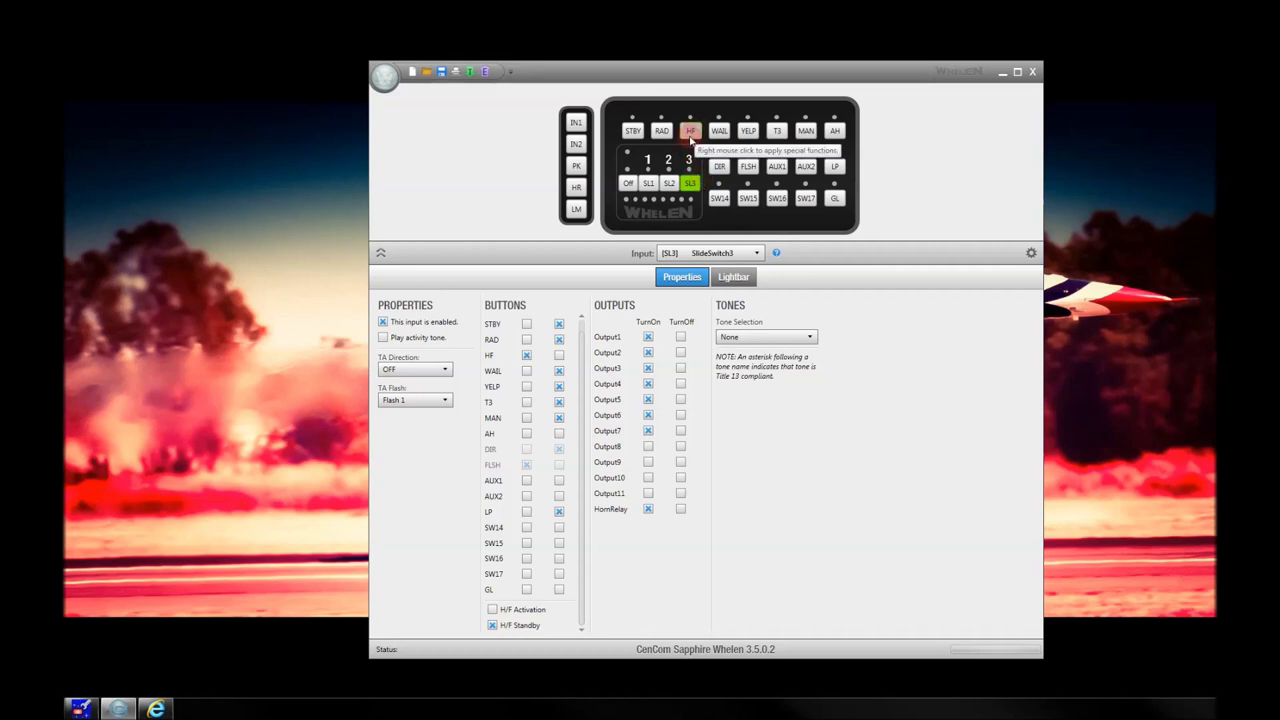
left_click(492, 626)
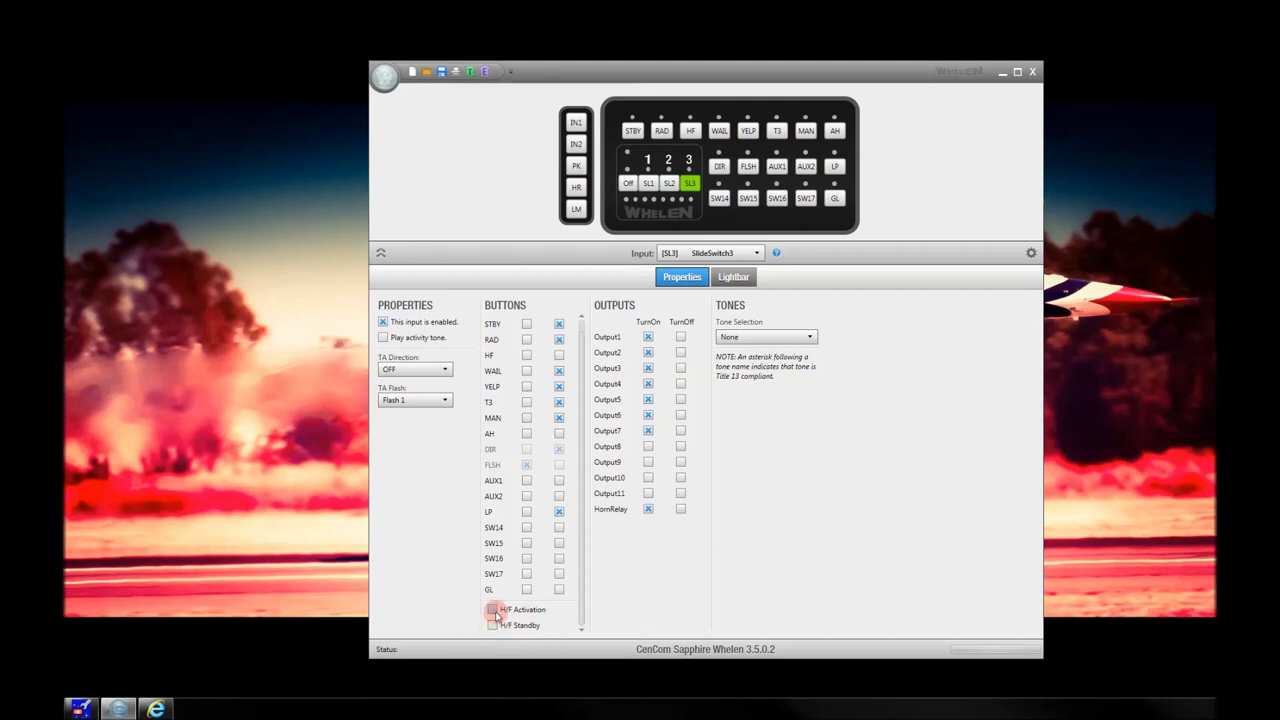
Try H/F Activation for SlideSwitch3 and switch it to H/F Standby, keeping the HF button's TurnOn option enabled
left_click(493, 610)
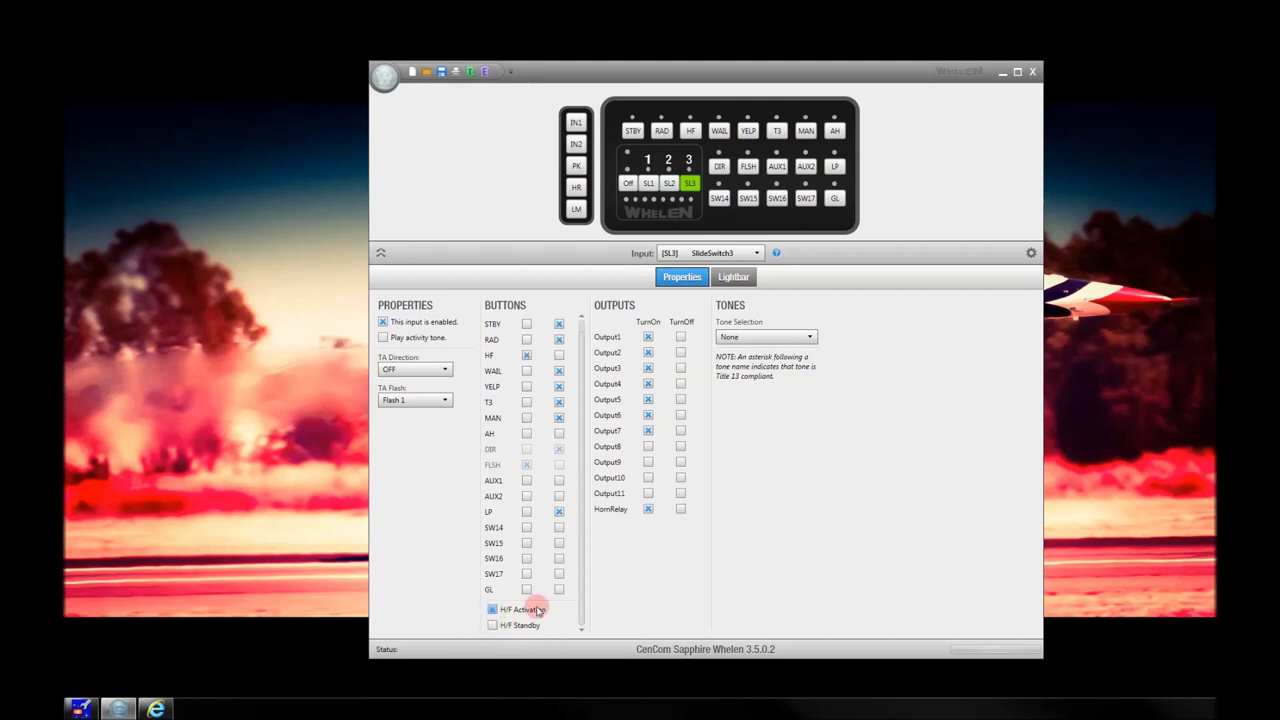
left_click(526, 355)
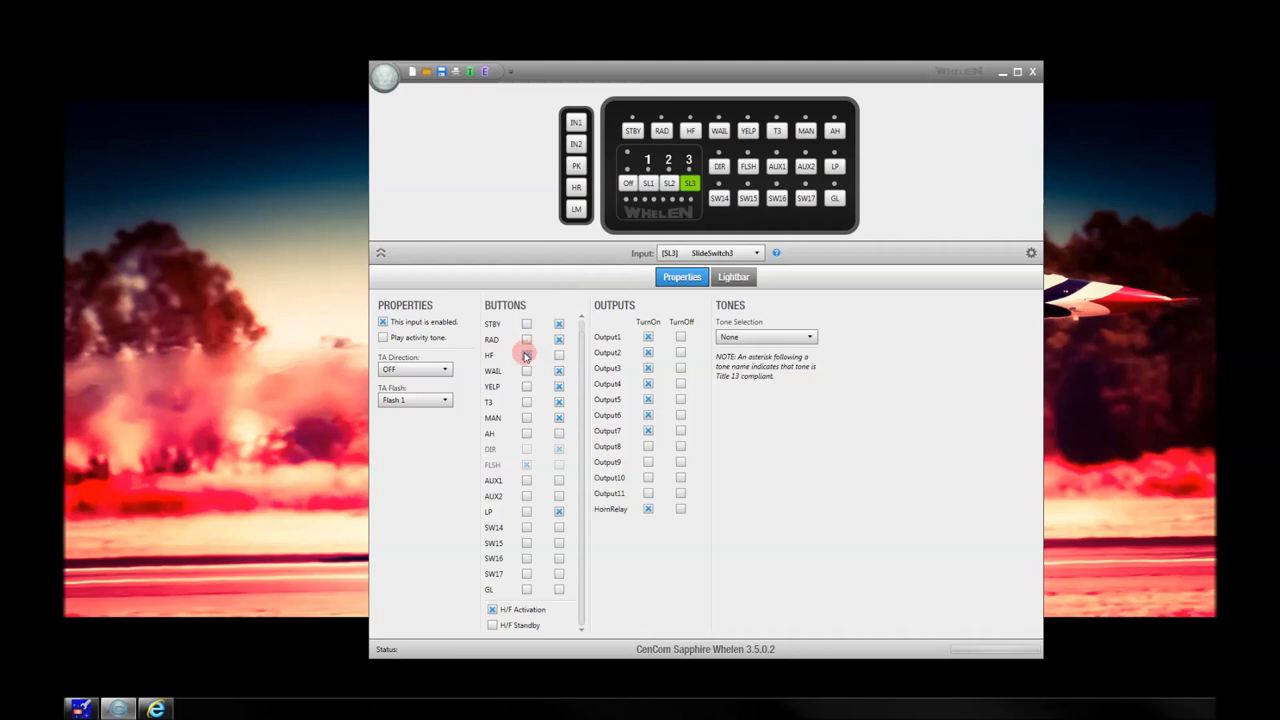
left_click(689, 184)
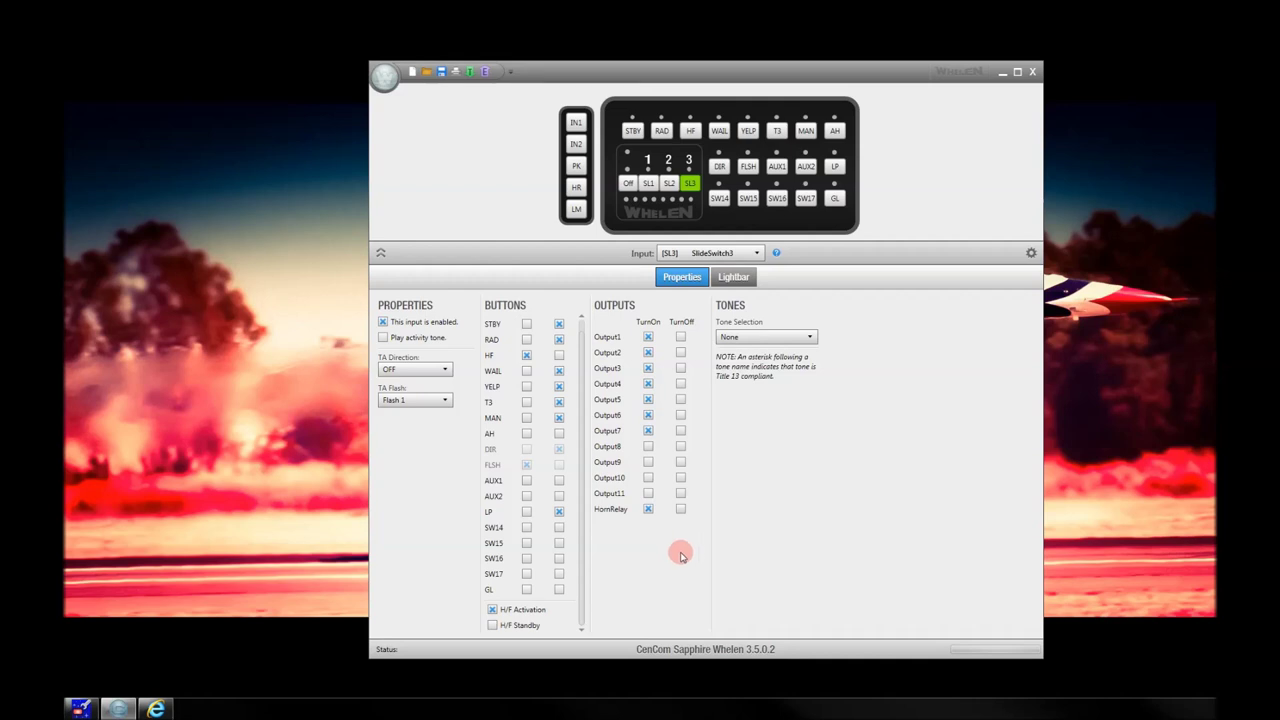
left_click(492, 625)
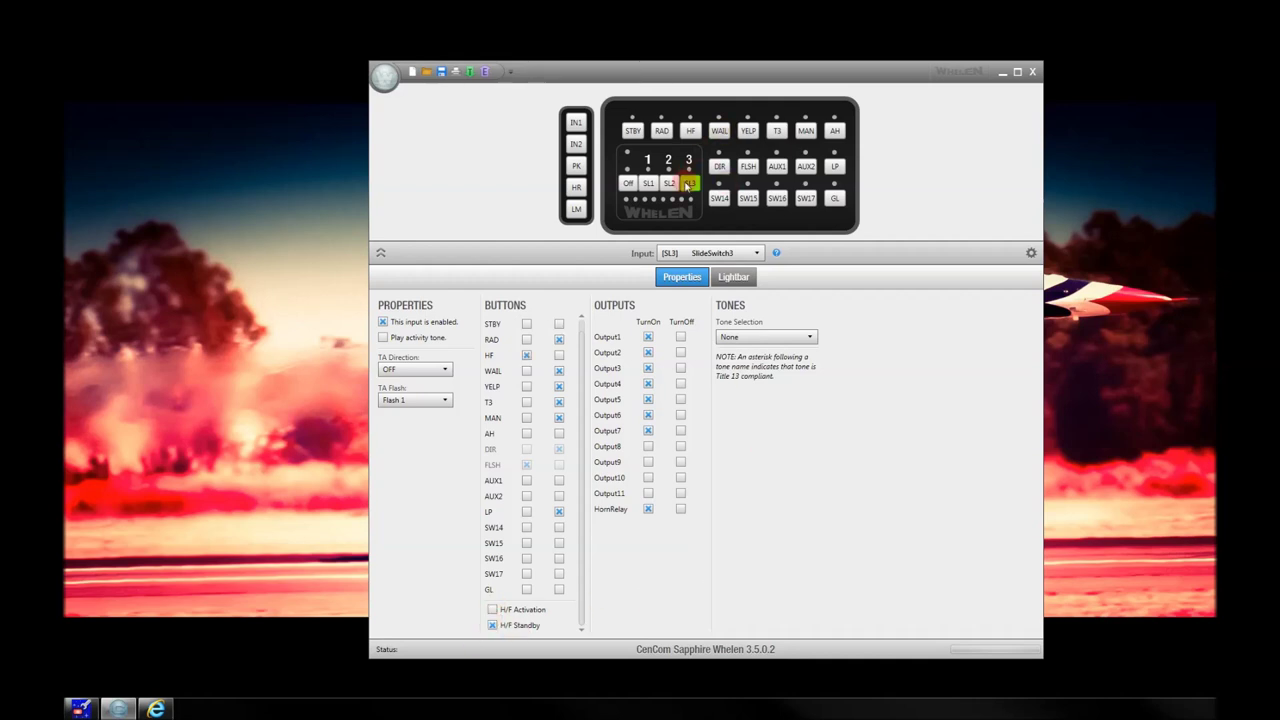
Assign the CA Single Flash 60 pattern to all four corner lights of the light bar for SlideSwitch3 and preview it
left_click(747, 278)
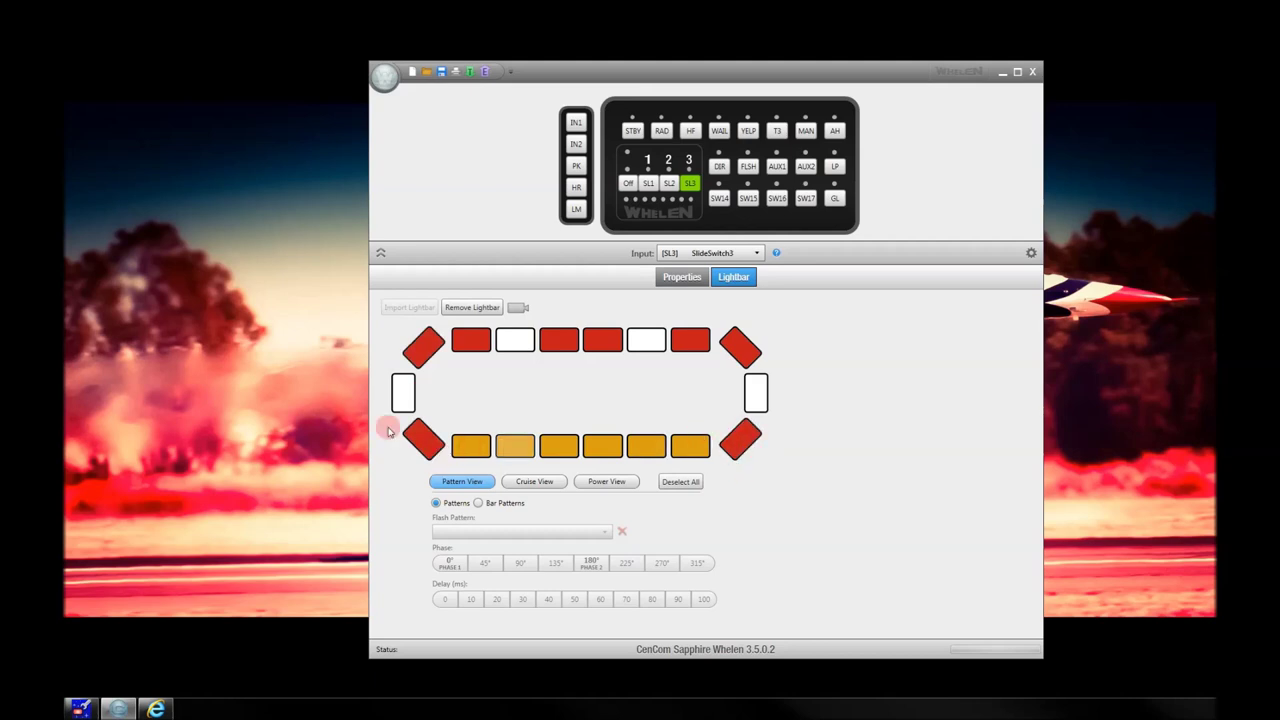
left_click(741, 444)
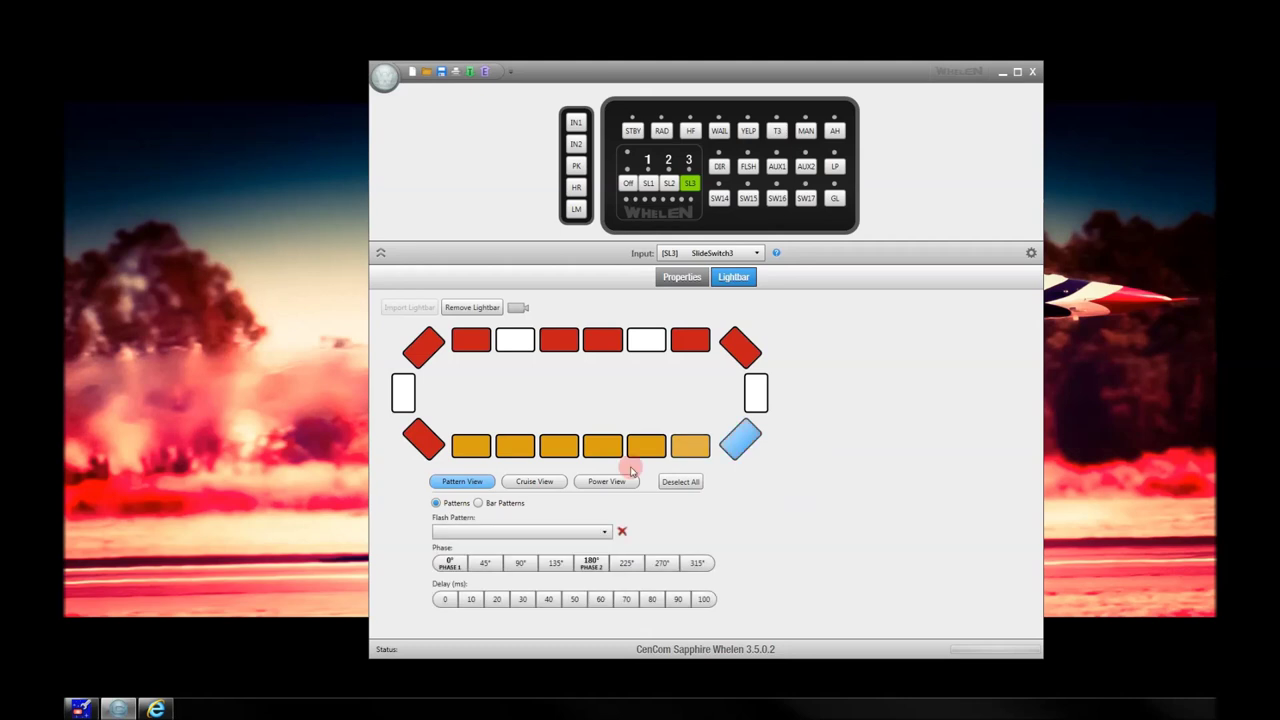
left_click(424, 438)
left_click(437, 349)
left_click(748, 346)
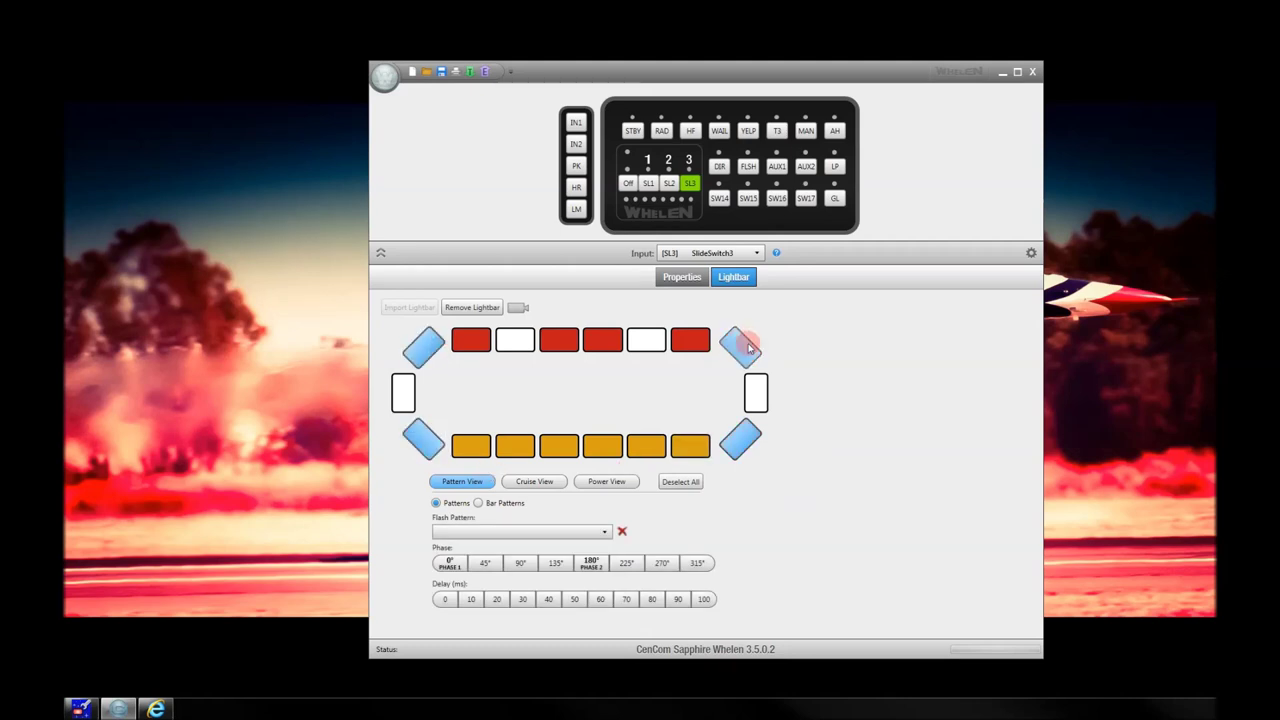
left_click(601, 533)
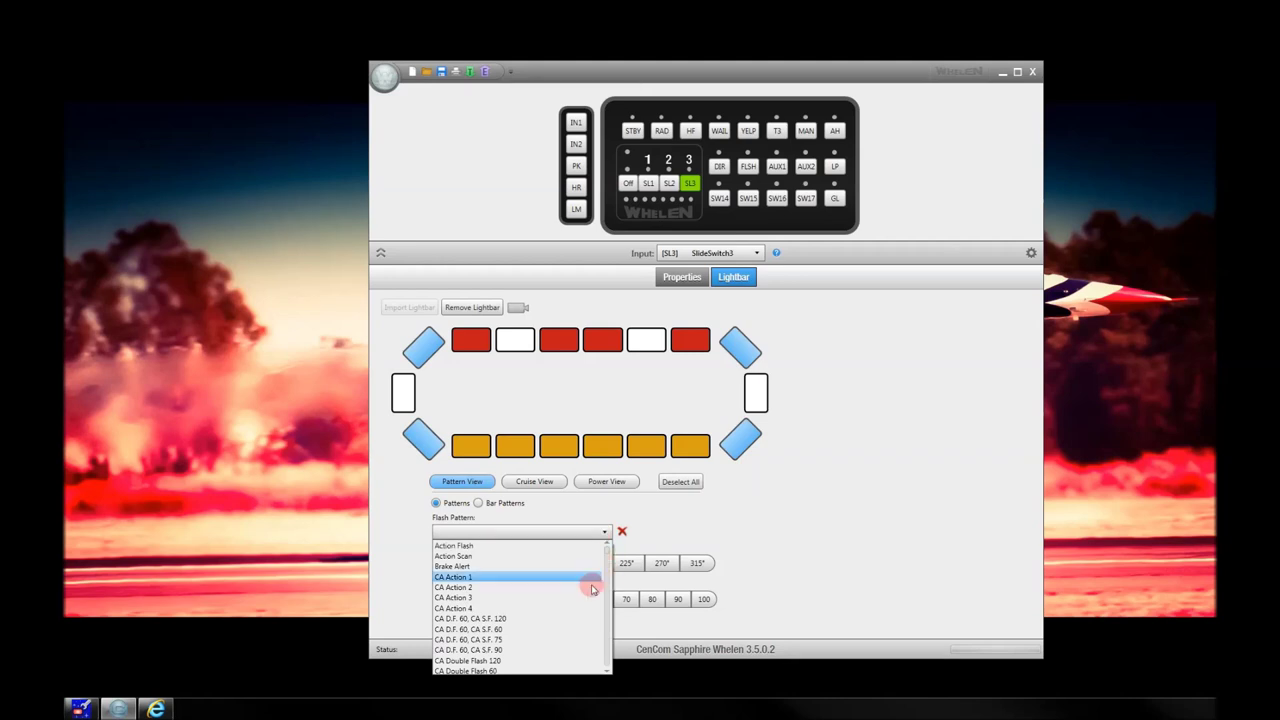
scroll(609, 673, "down", 3)
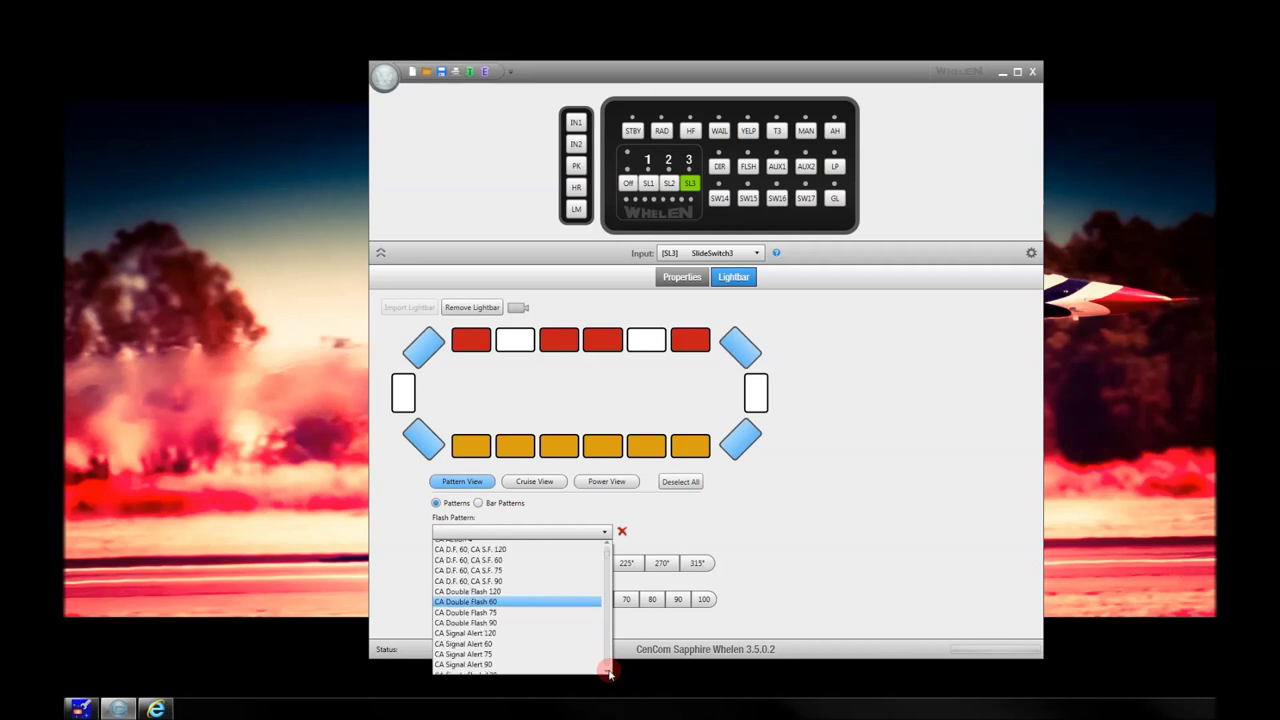
left_click(609, 673)
left_click(603, 532)
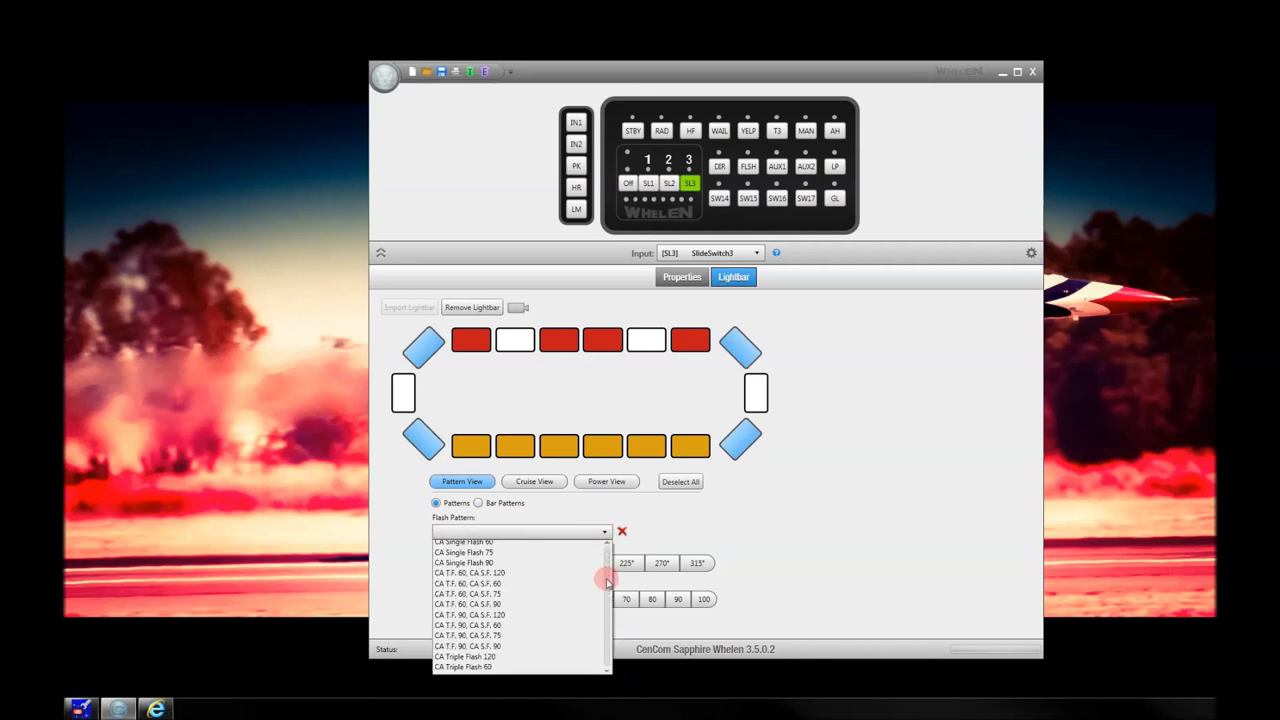
scroll(607, 581, "down", 4)
scroll(608, 545, "up", 1)
scroll(608, 545, "up", 4)
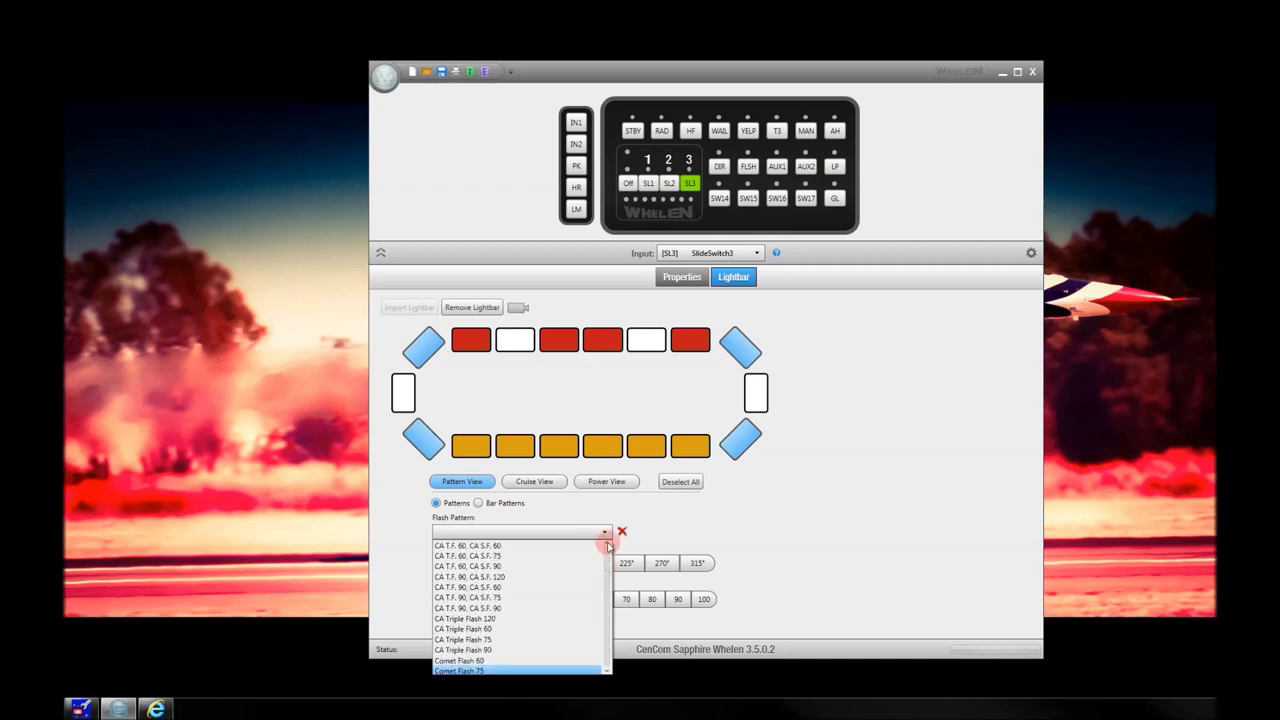
scroll(608, 545, "up", 1)
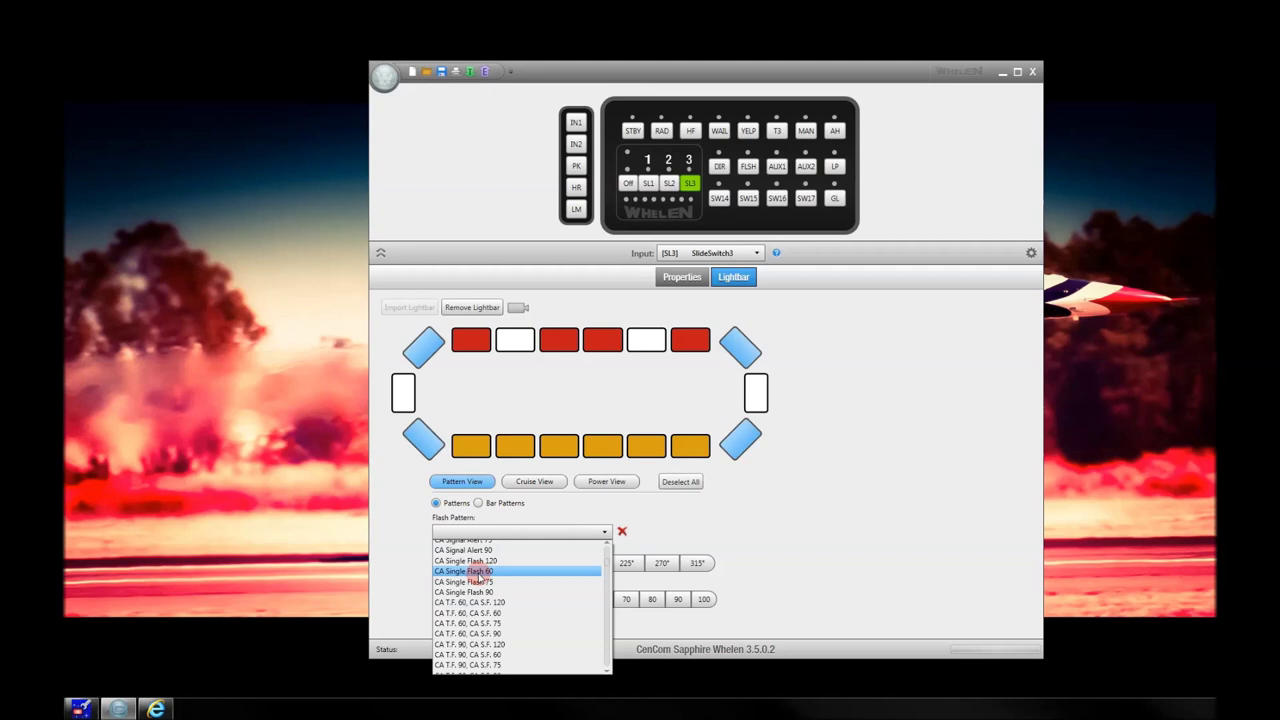
left_click(479, 574)
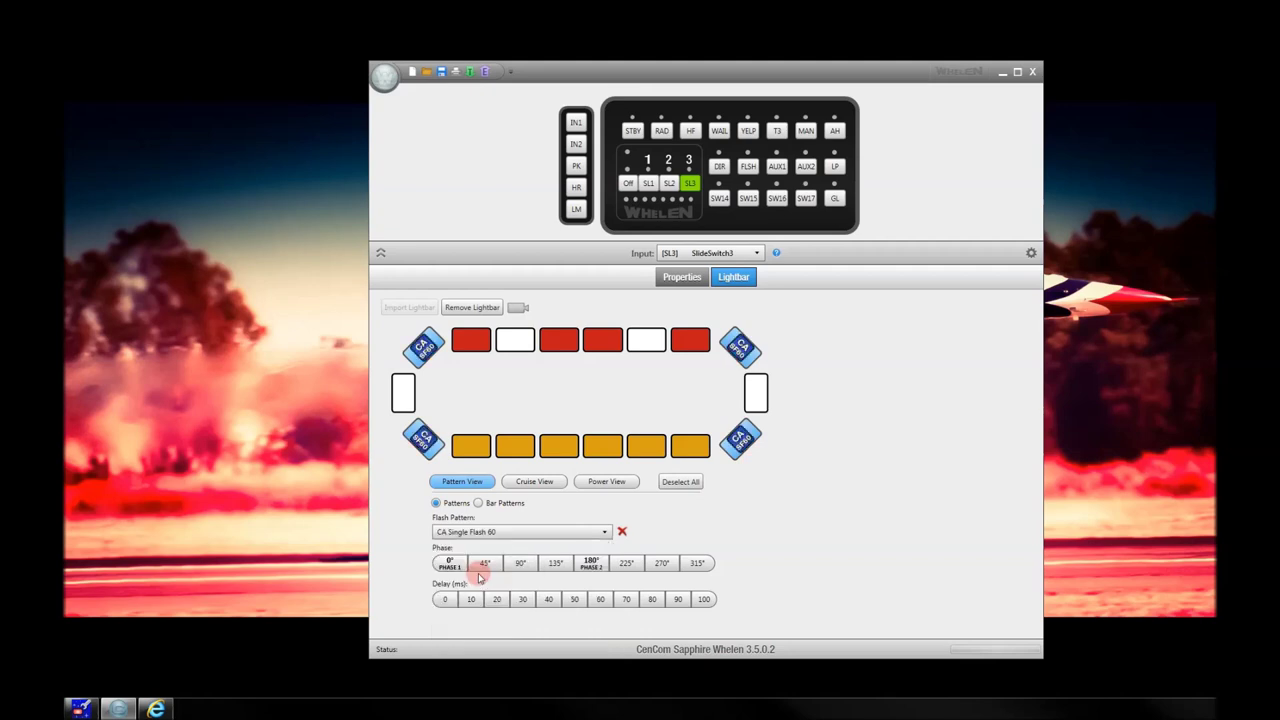
left_click(680, 481)
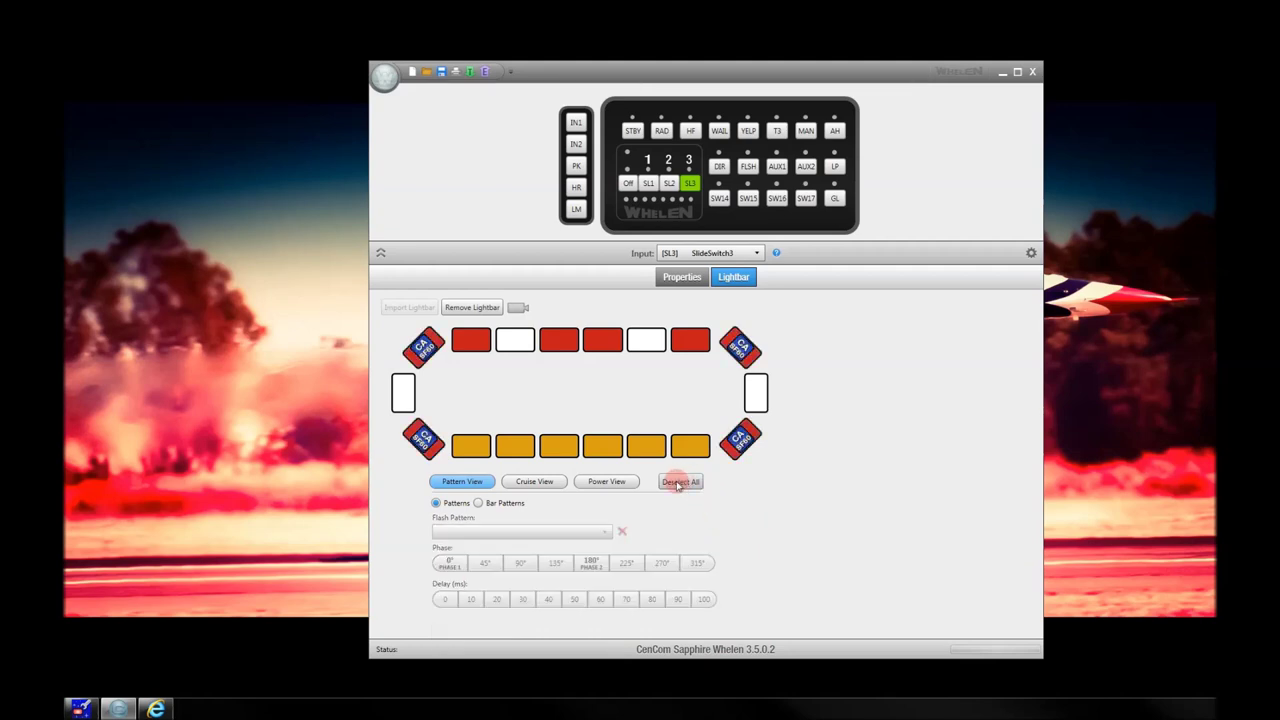
left_click(518, 310)
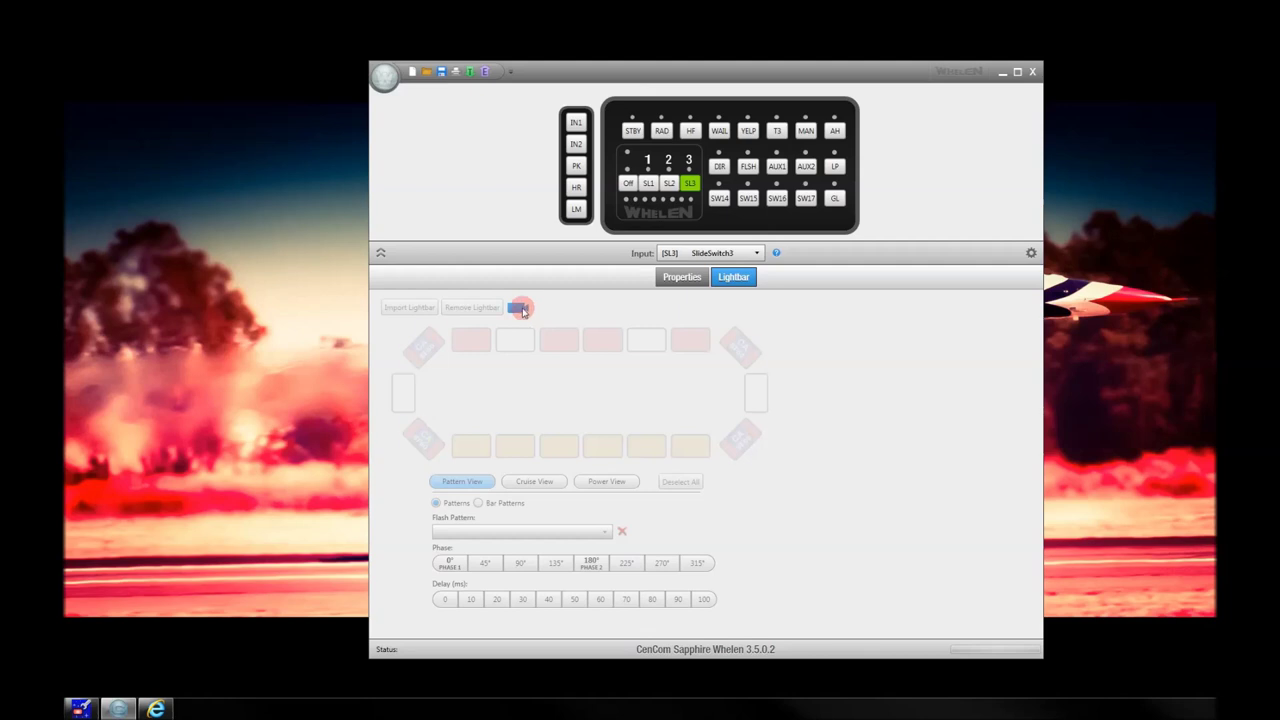
left_click(520, 309)
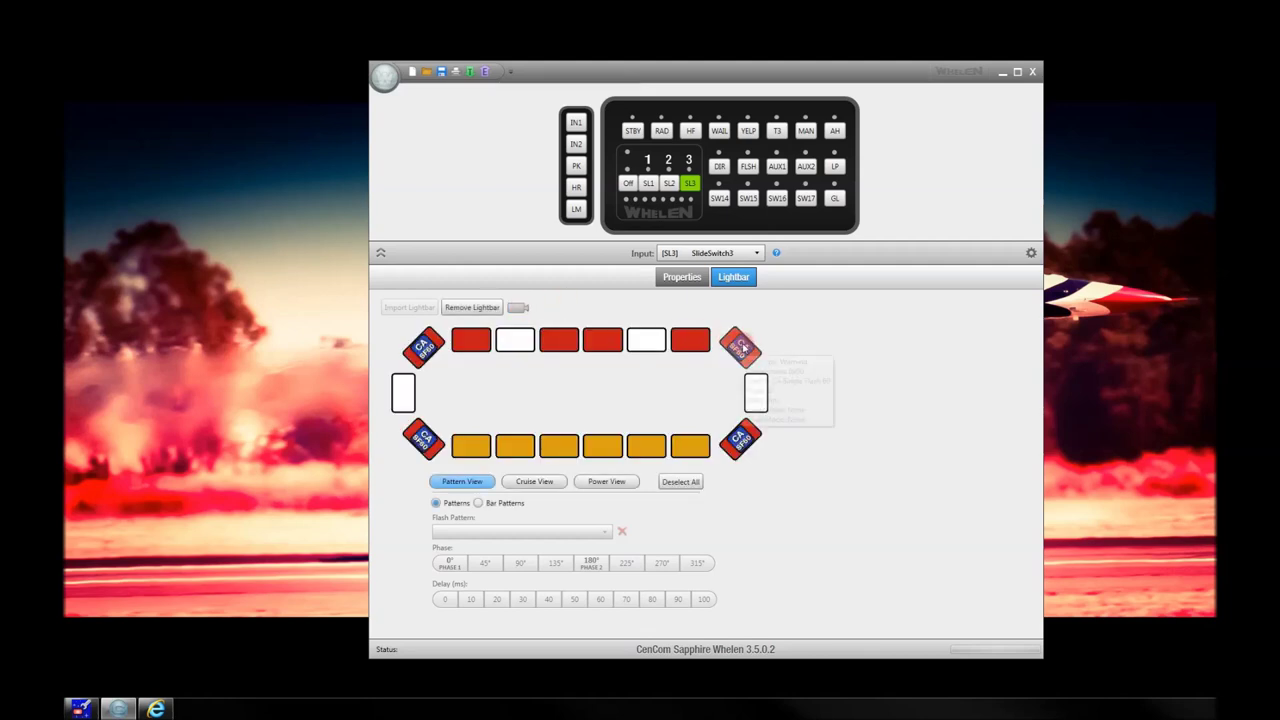
Set the diagonal pair of upper-right and lower-left corner lights to the 0° phase (Phase 1)
left_click(740, 348)
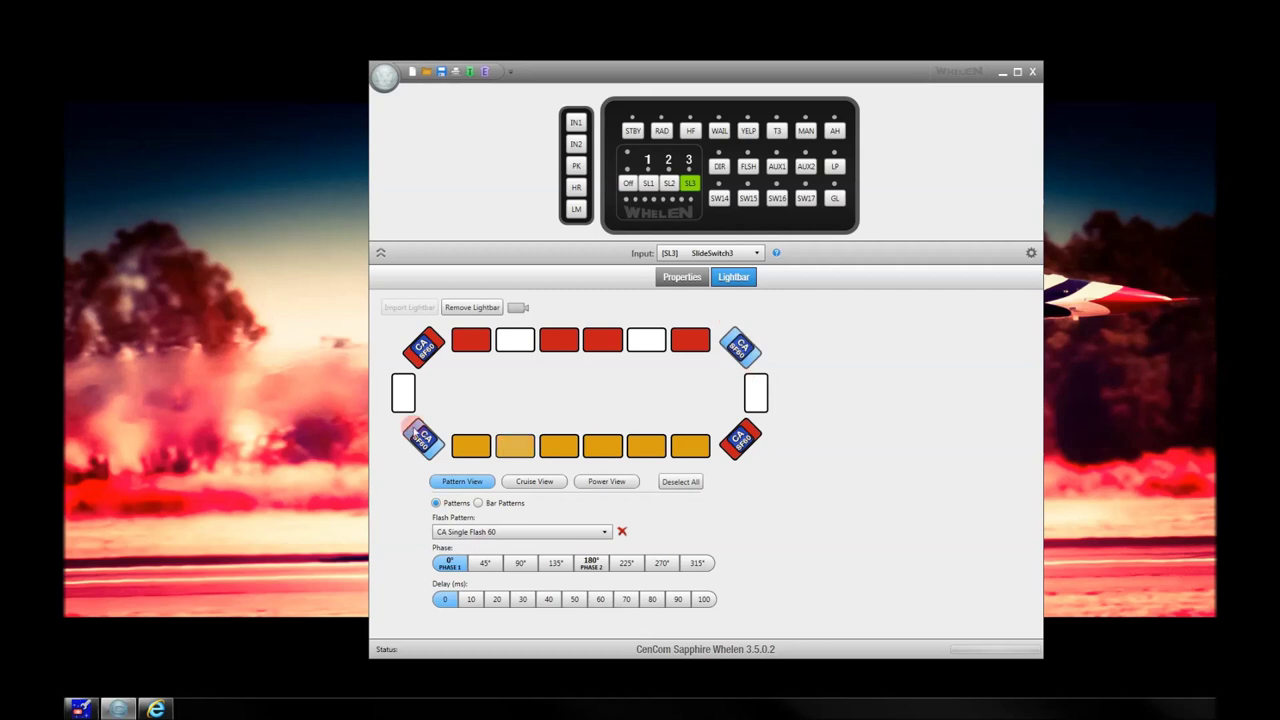
left_click(447, 564)
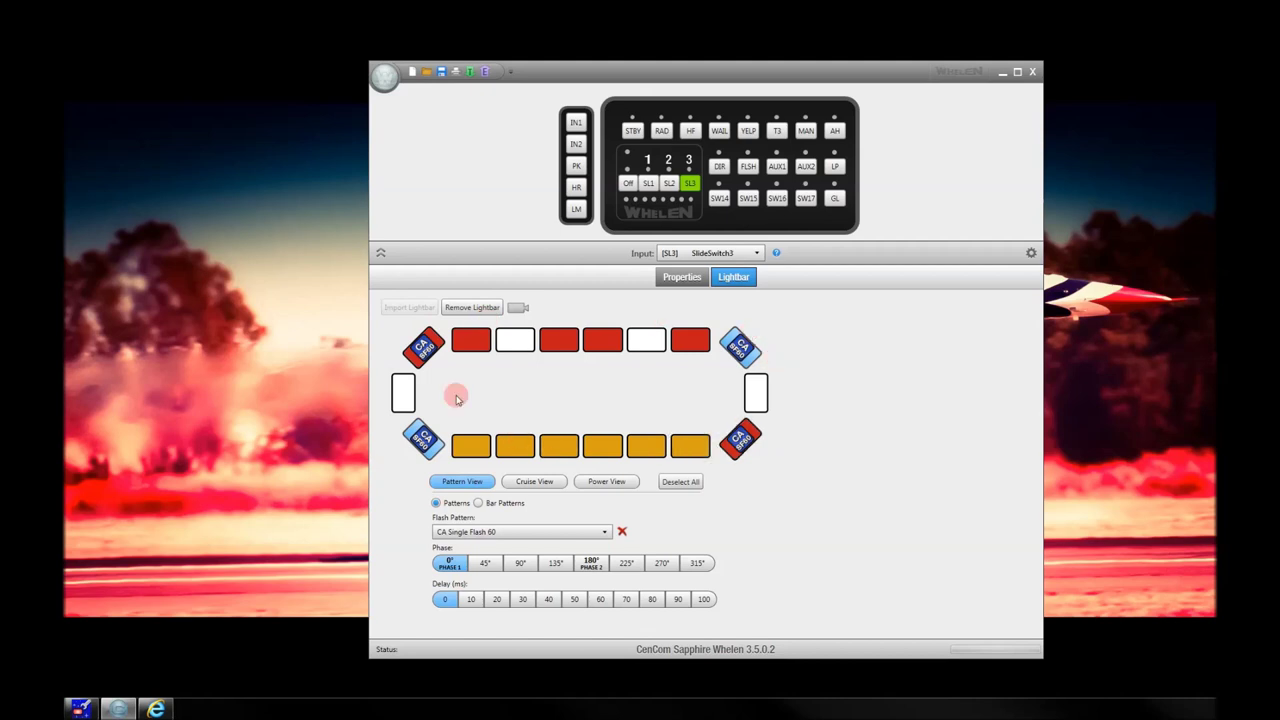
left_click(592, 564)
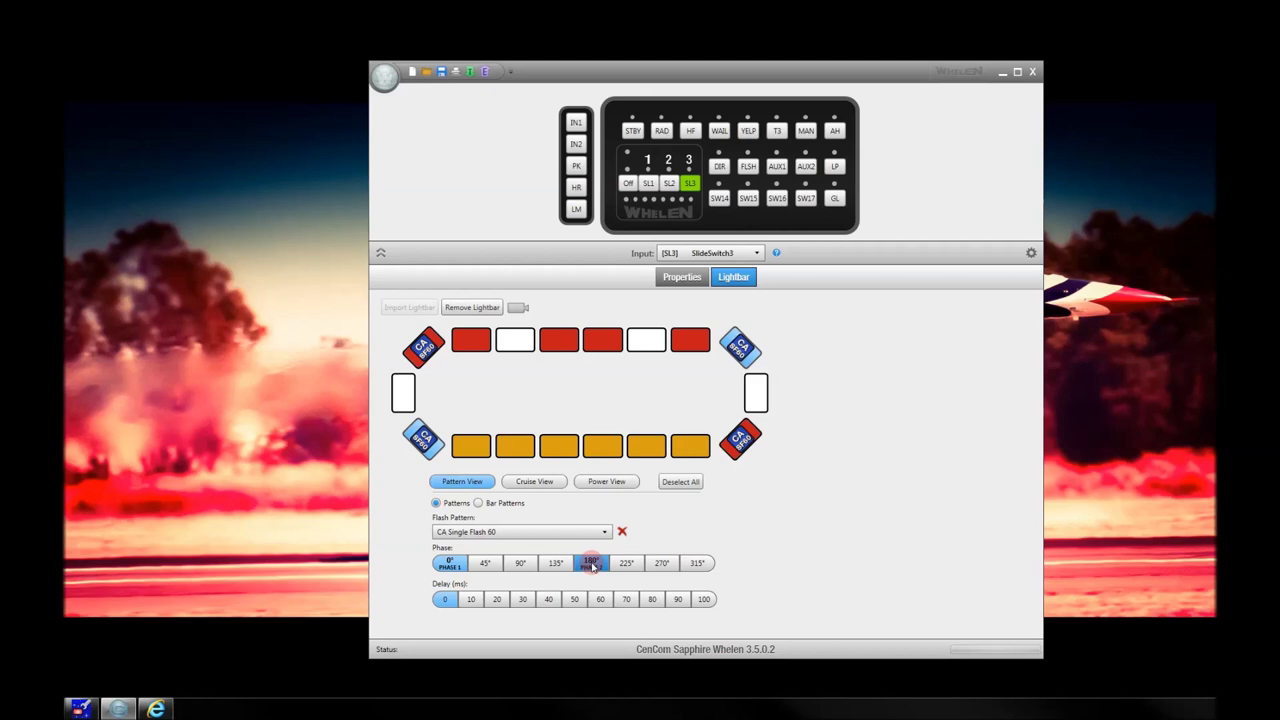
left_click(592, 564)
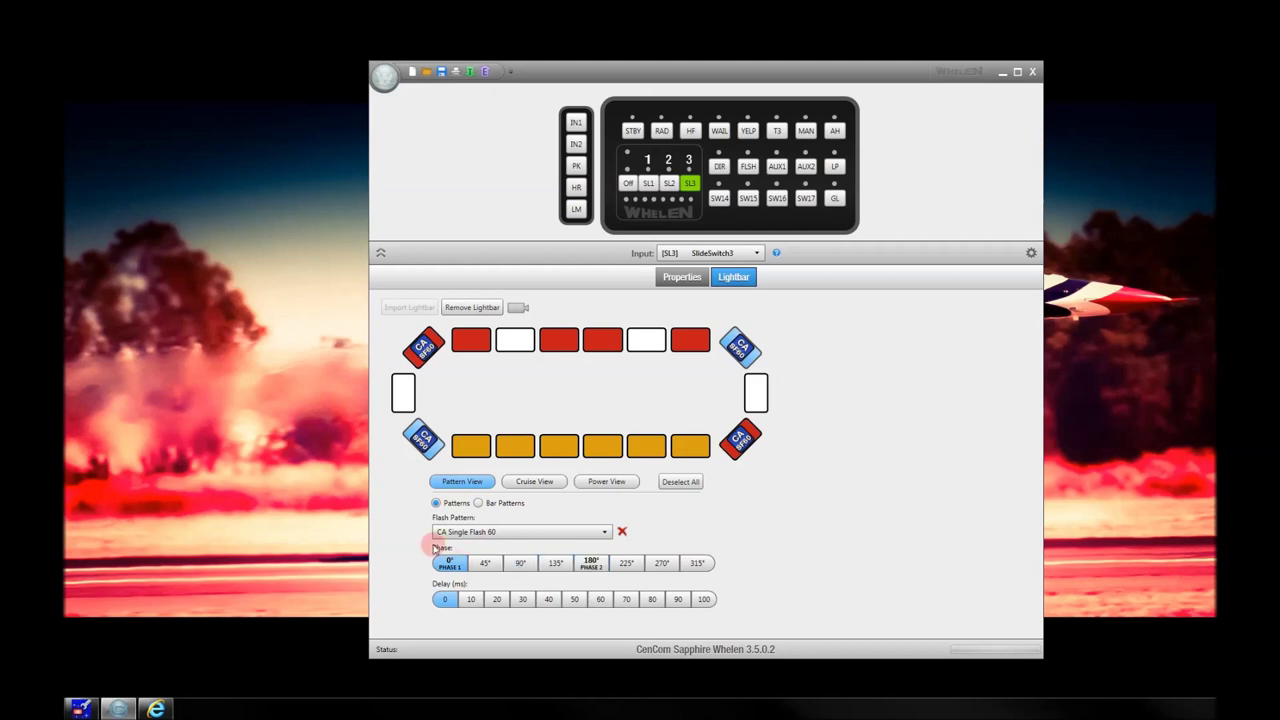
Set the upper-left and lower-right corner lights to the 180° phase (Phase 2) and preview the flashing
left_click(742, 350)
left_click(423, 347)
left_click(740, 347)
left_click(740, 439)
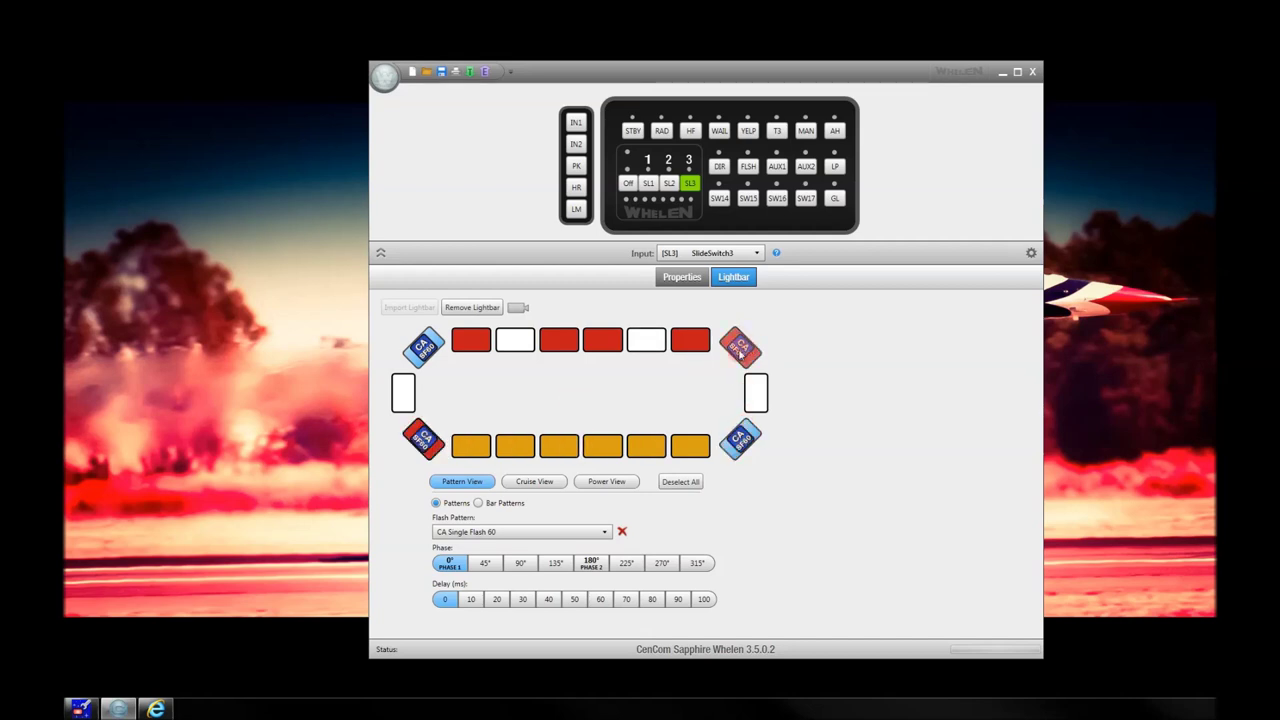
left_click(590, 565)
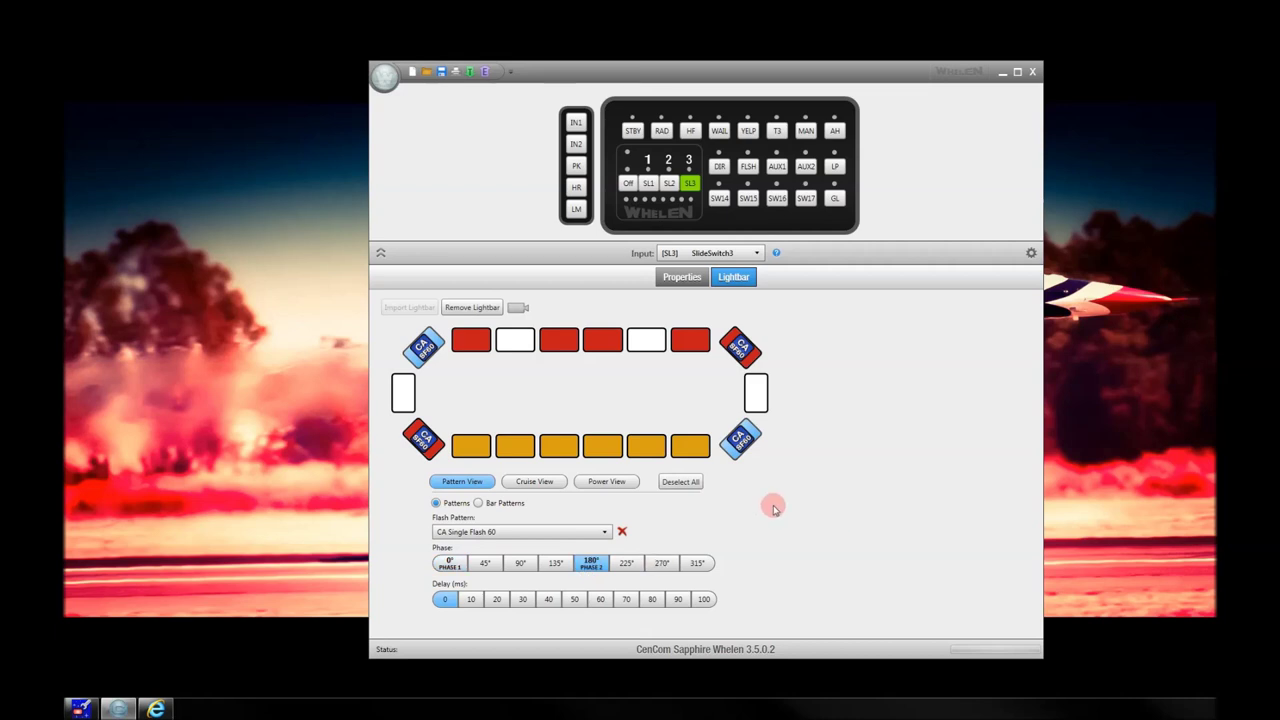
left_click(684, 482)
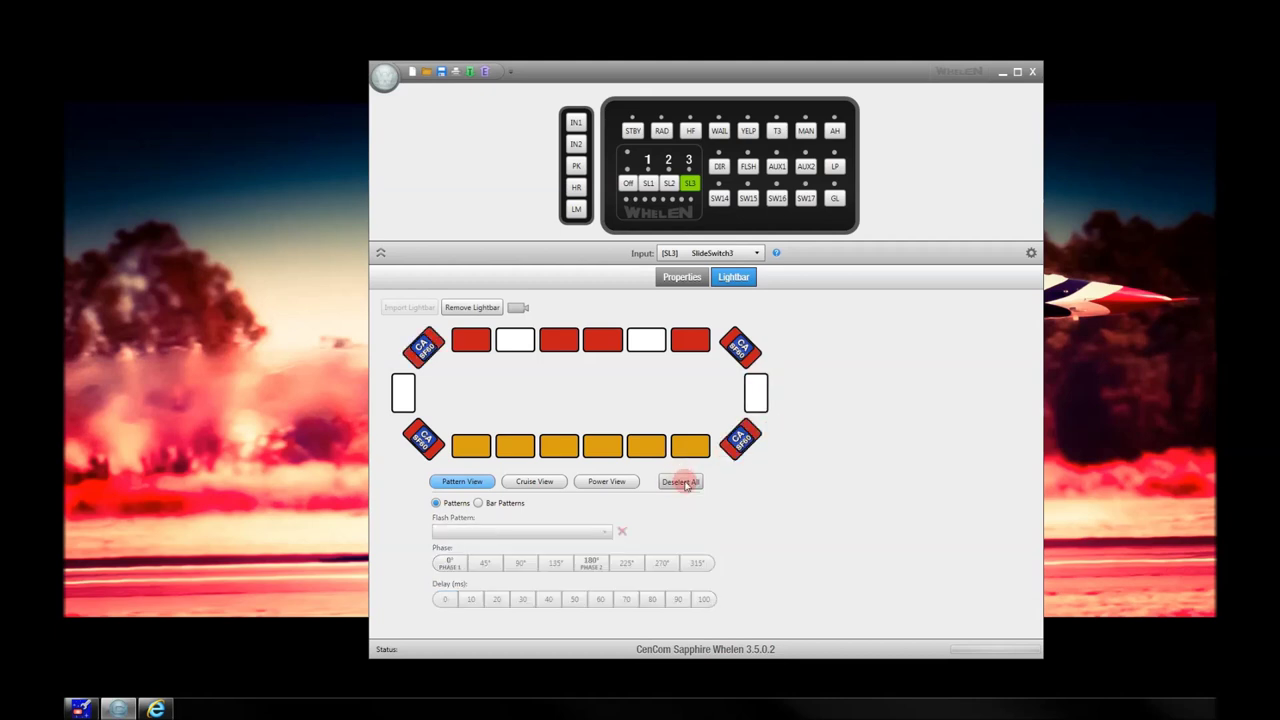
left_click(516, 307)
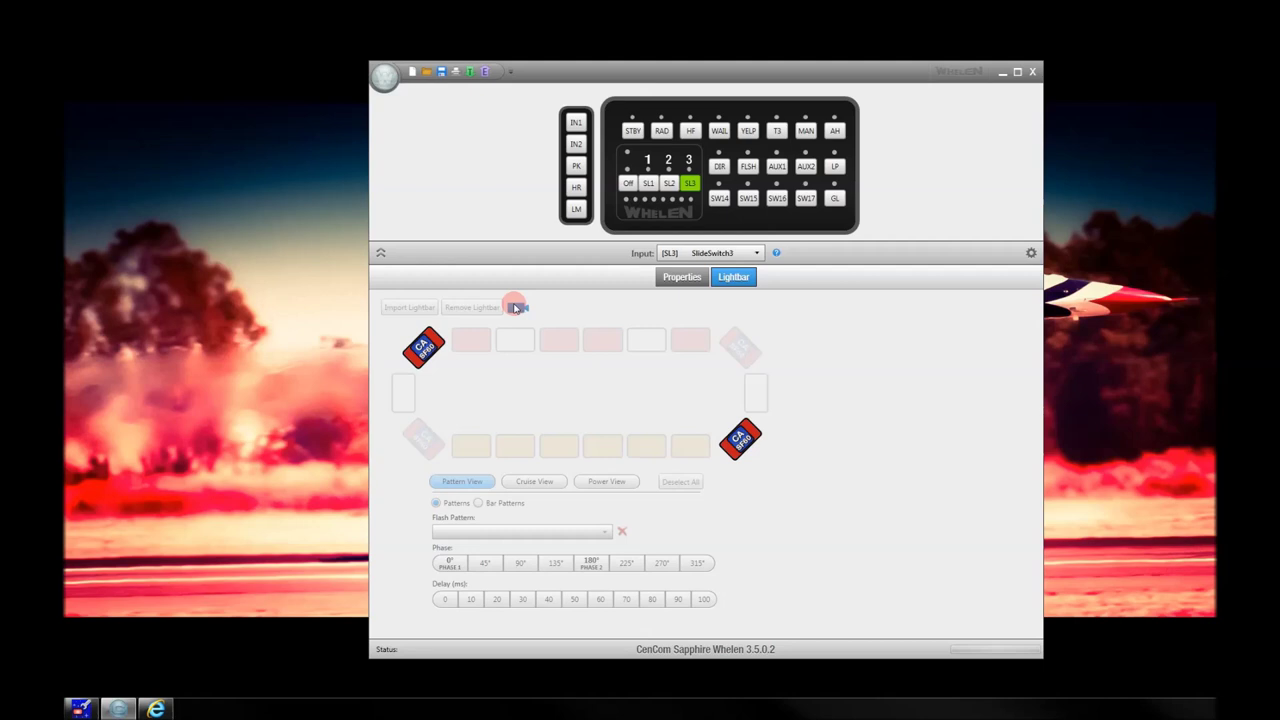
left_click(516, 307)
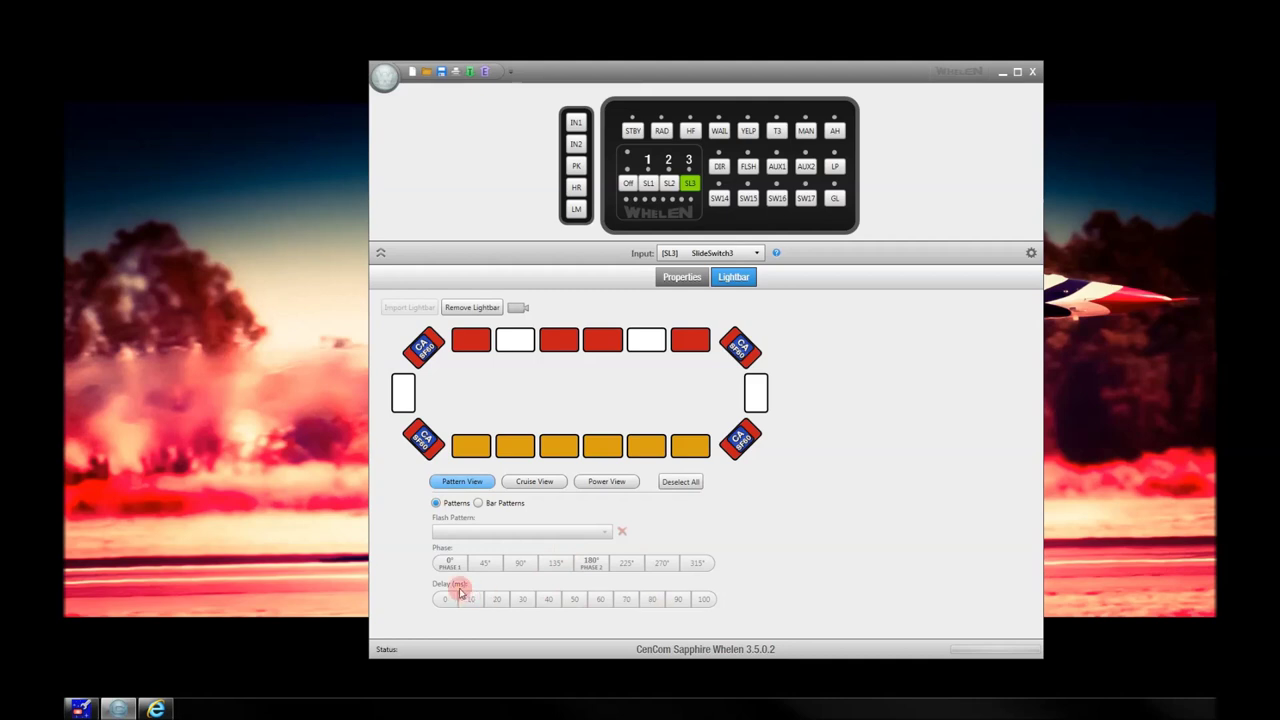
left_click(663, 562)
left_click(487, 565)
left_click(699, 566)
left_click(479, 566)
left_click(447, 566)
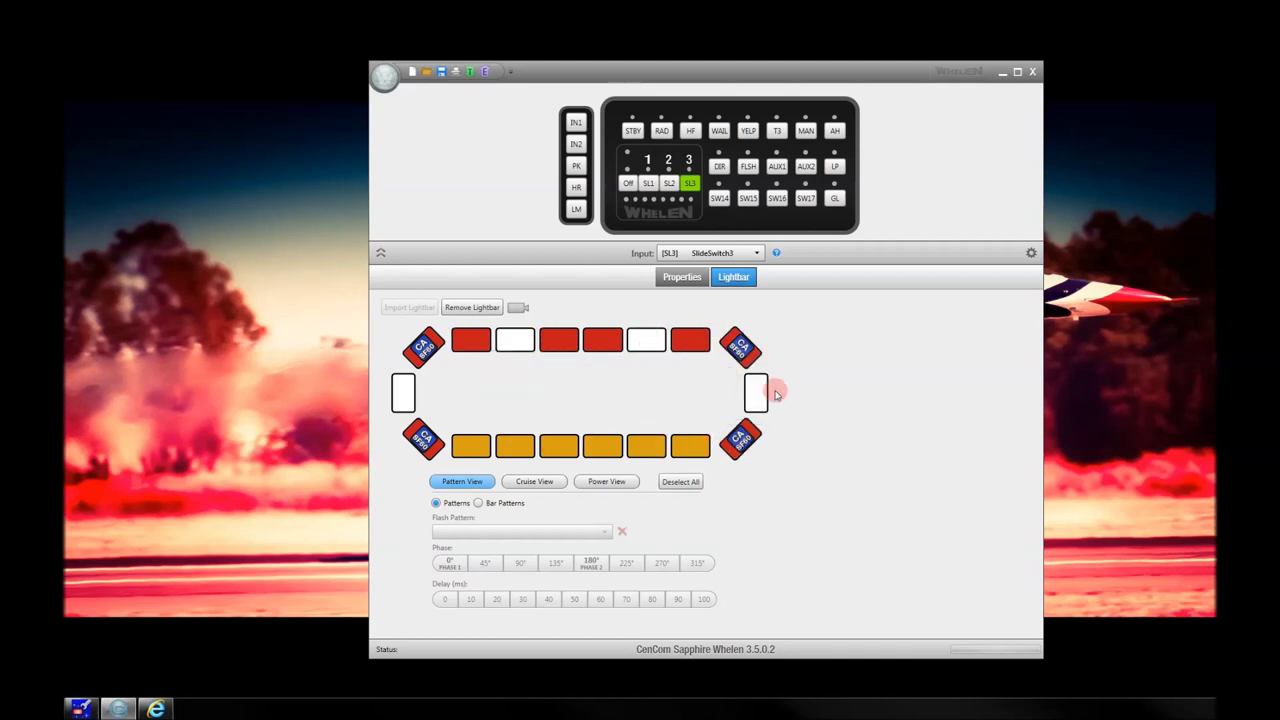
Assign the CA Action 3 pattern to the two outermost red lights in the upper row and preview it
left_click(694, 345)
left_click(602, 341)
left_click(558, 341)
left_click(484, 343)
left_click(558, 341)
left_click(602, 341)
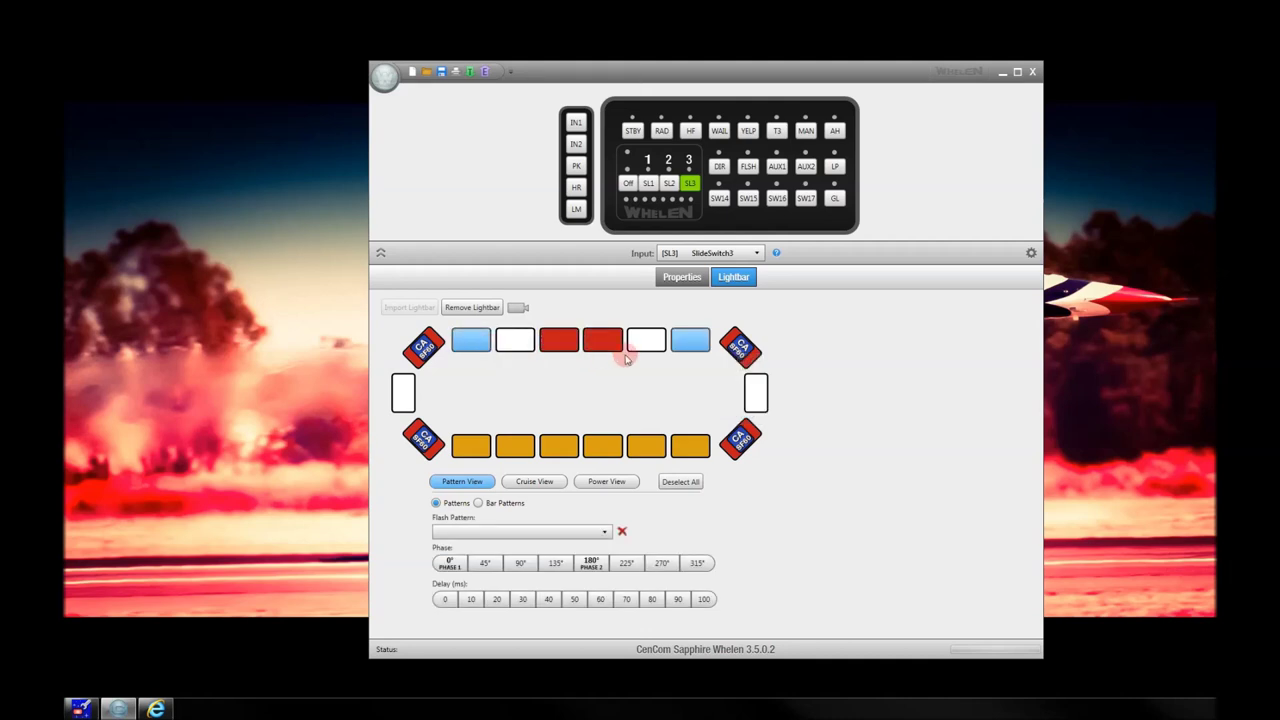
left_click(551, 531)
left_click(472, 588)
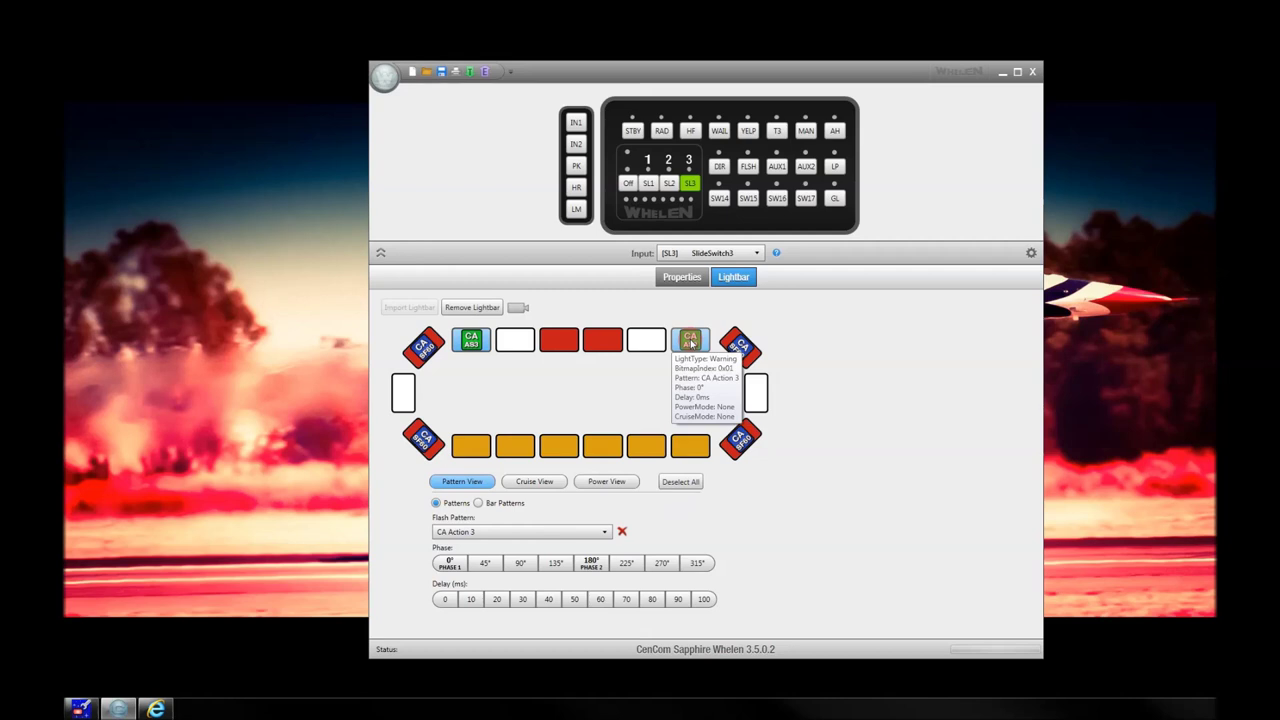
left_click(518, 308)
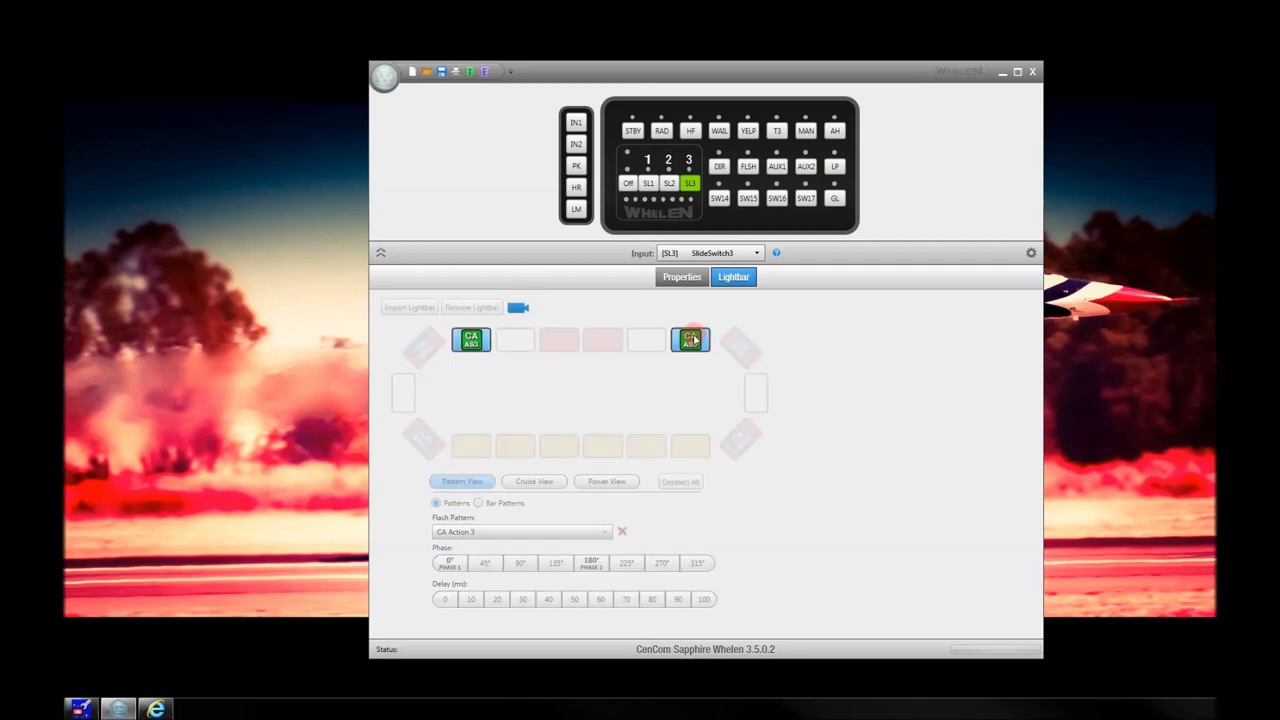
left_click(519, 308)
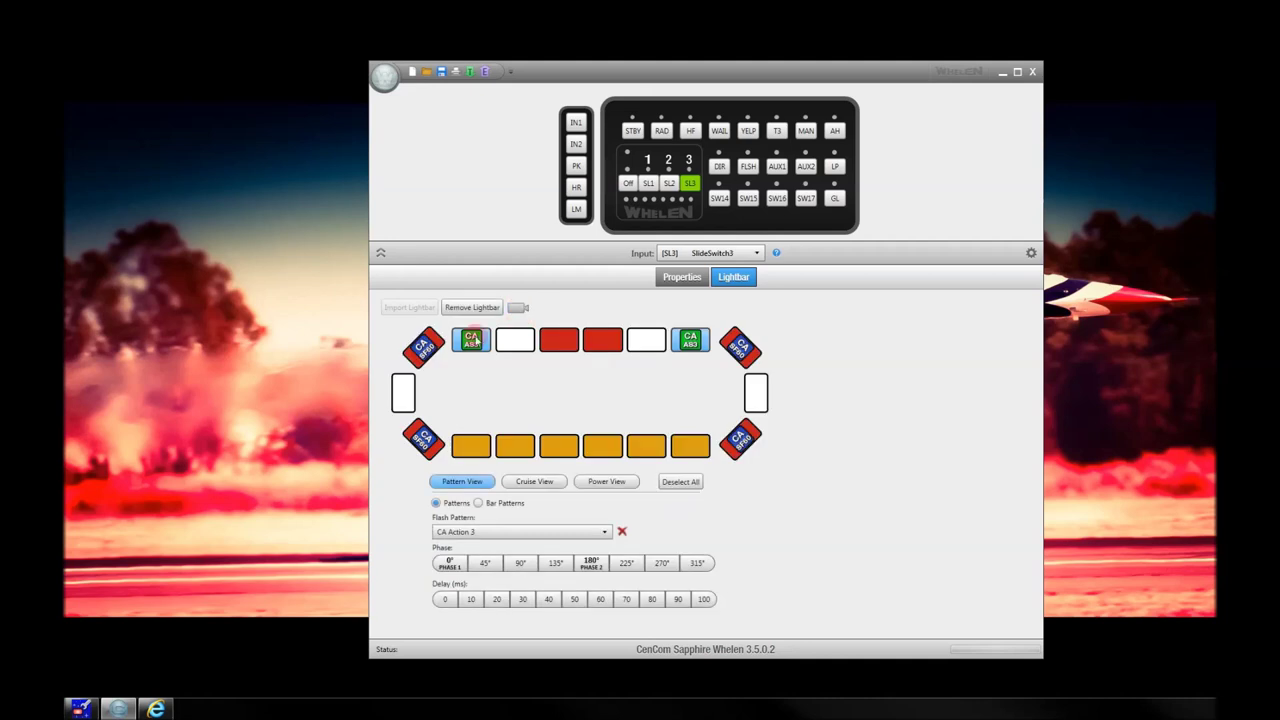
Set the upper row's leftmost light to the 180° phase (Phase 2) and preview the result
left_click(688, 372)
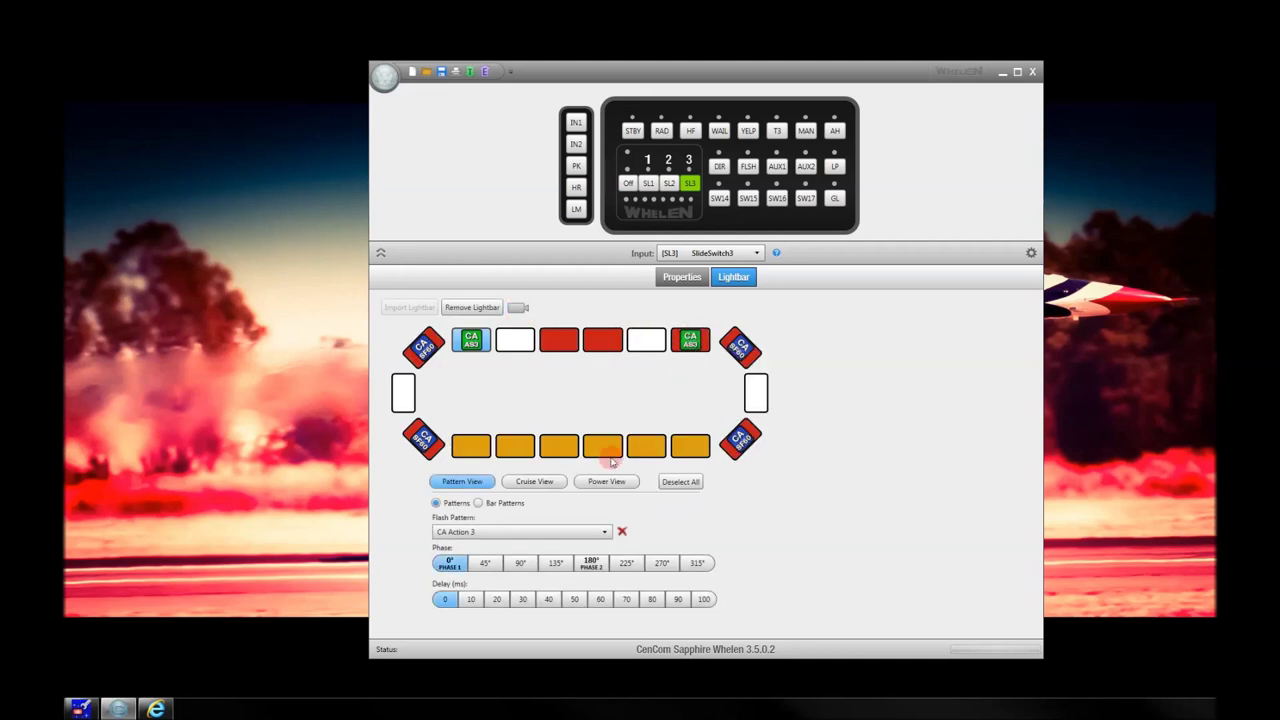
left_click(592, 564)
left_click(579, 384)
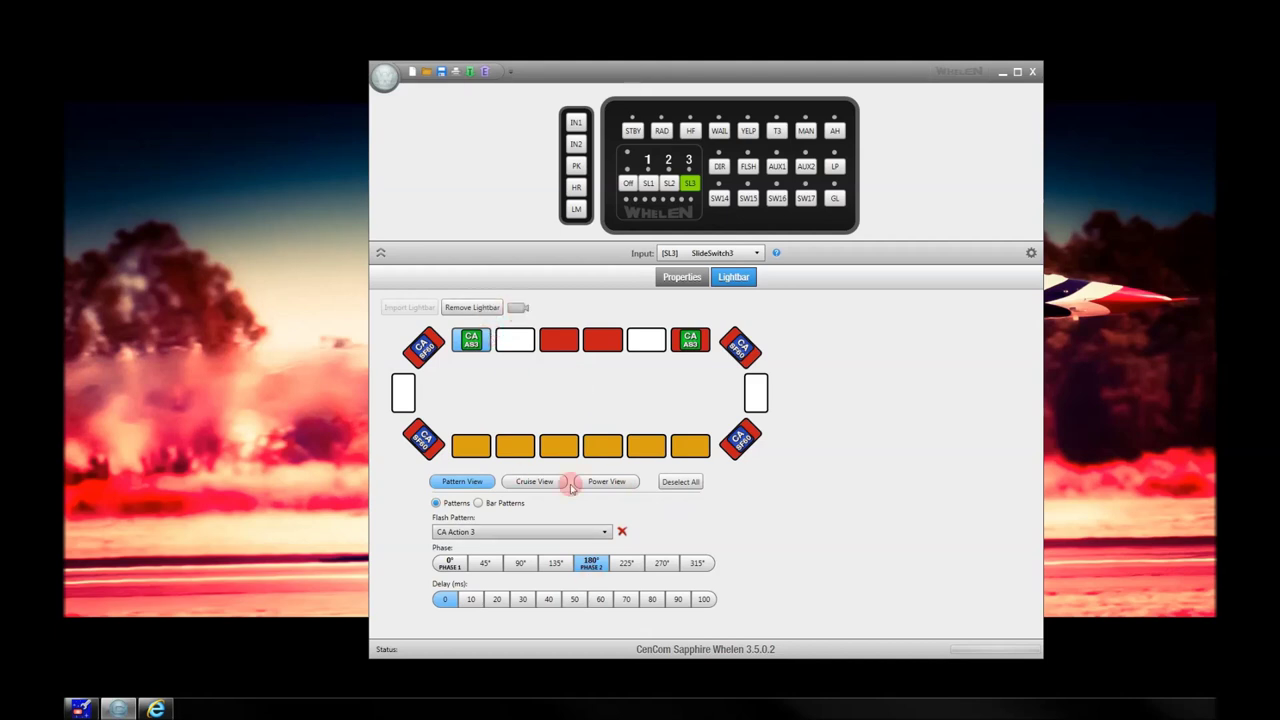
left_click(519, 309)
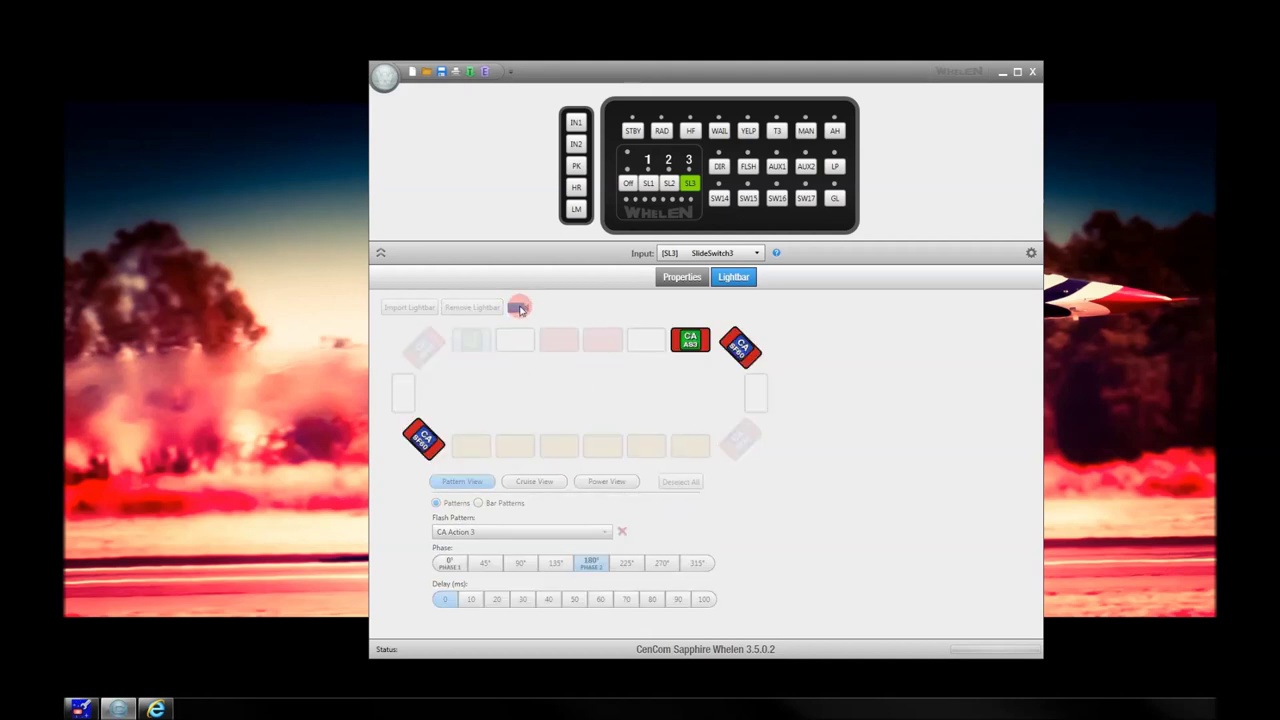
left_click(518, 307)
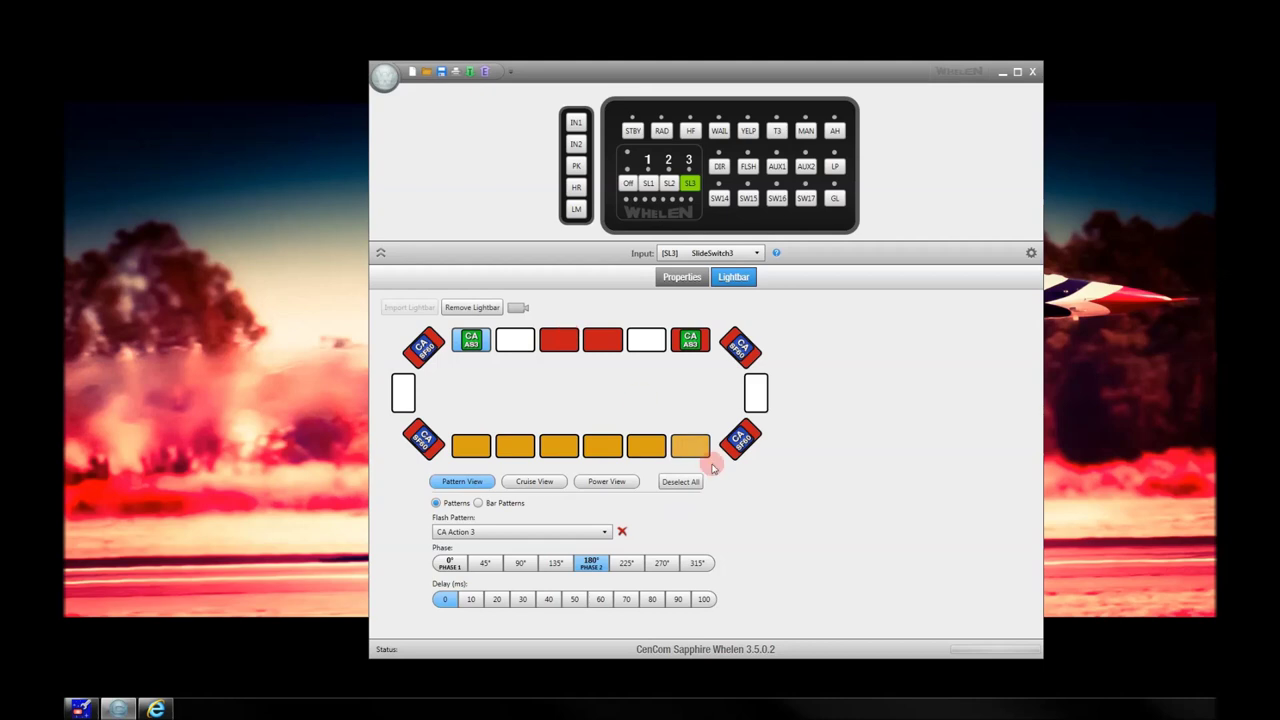
left_click(686, 345)
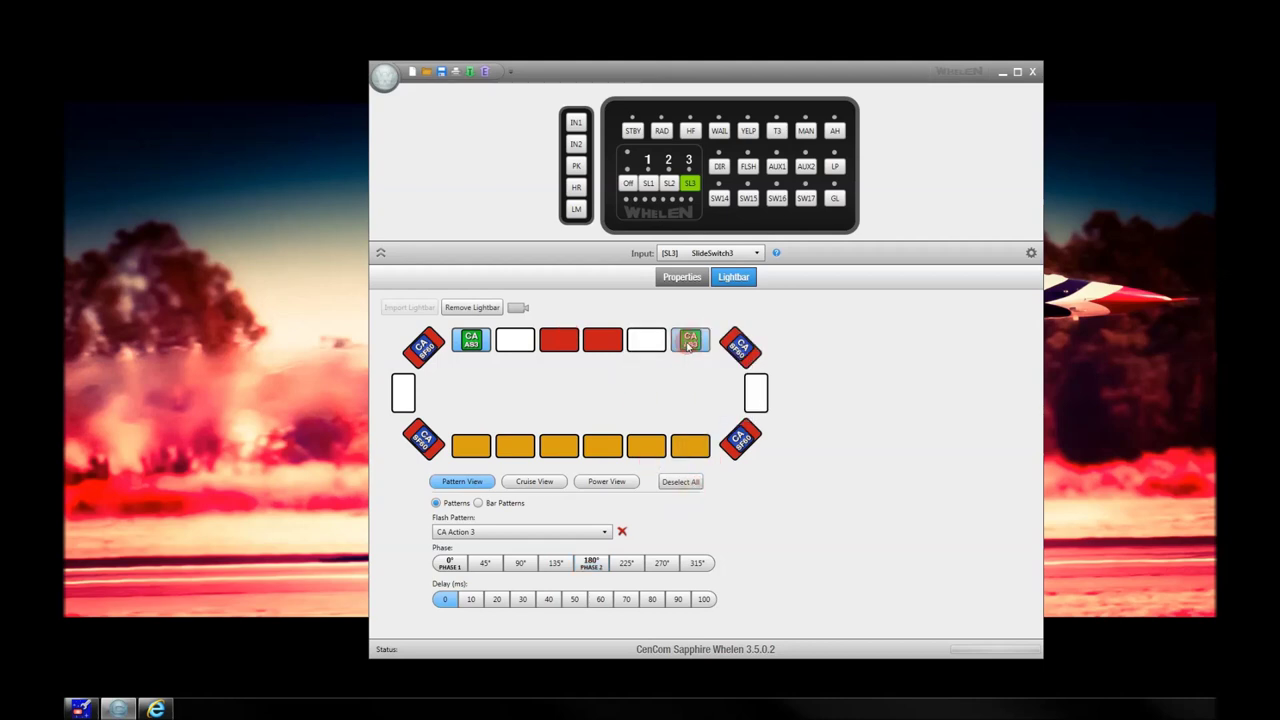
left_click(728, 343)
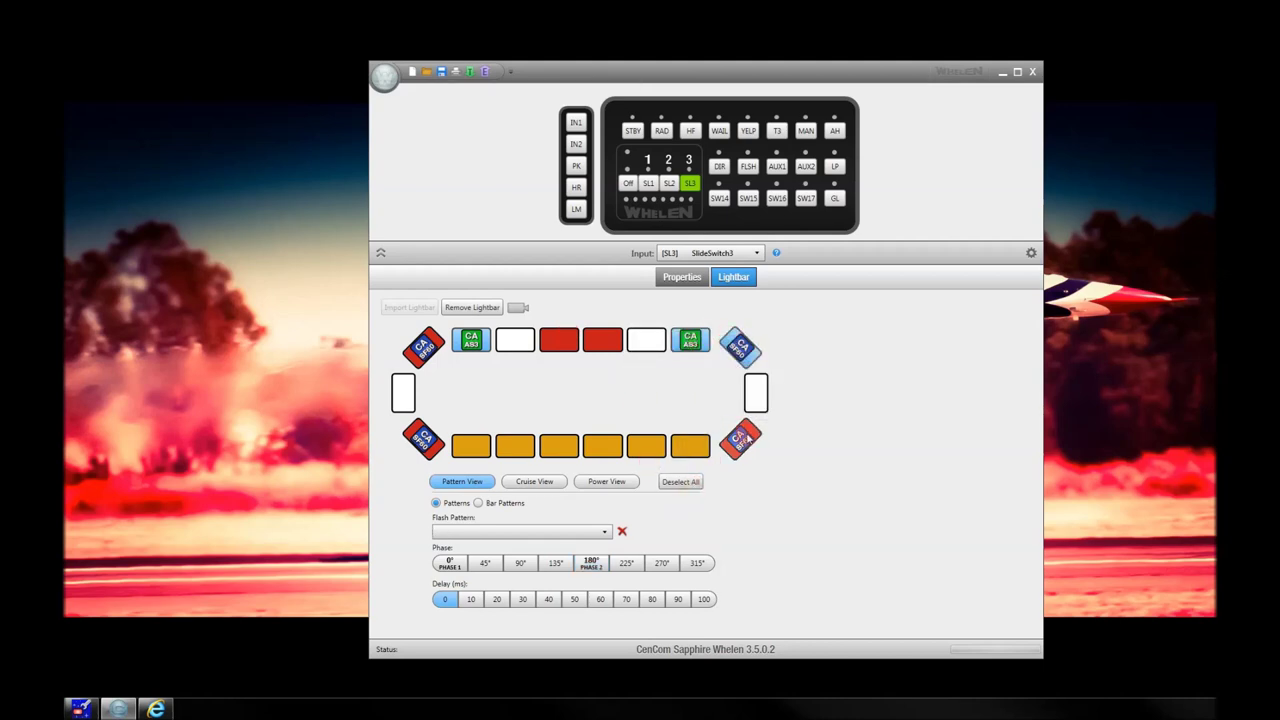
left_click(423, 437)
left_click(423, 347)
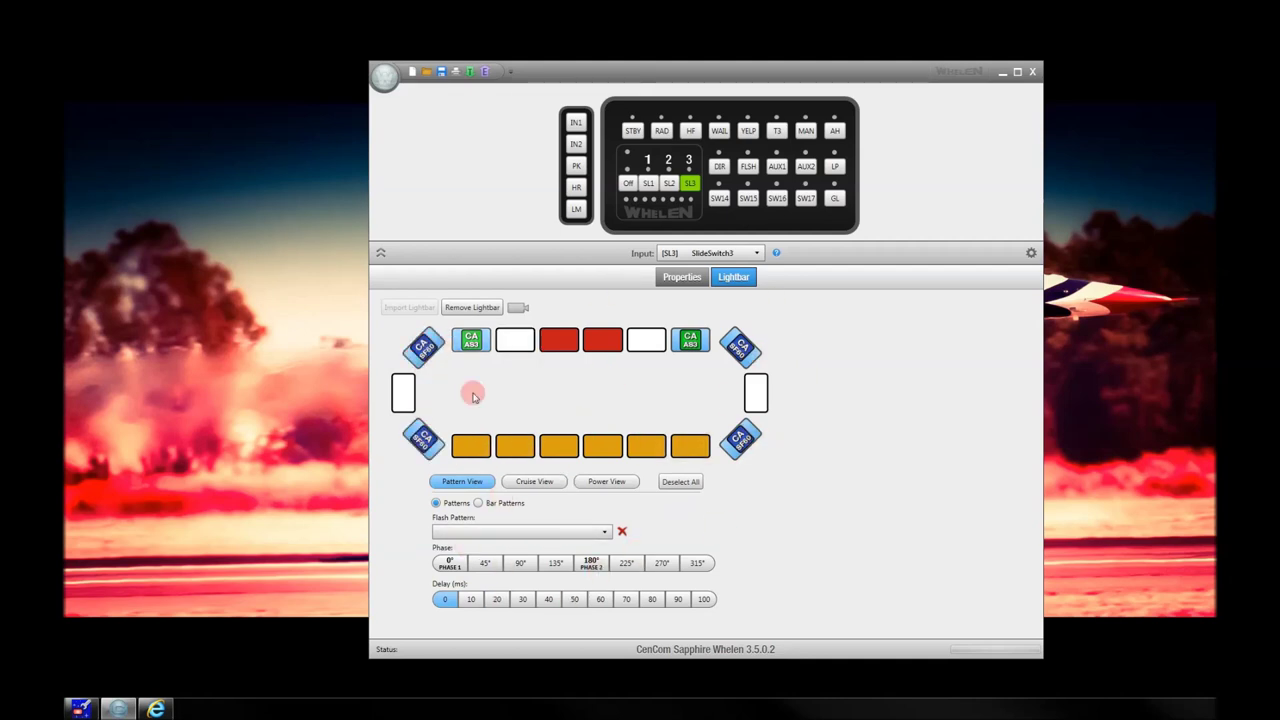
left_click(680, 482)
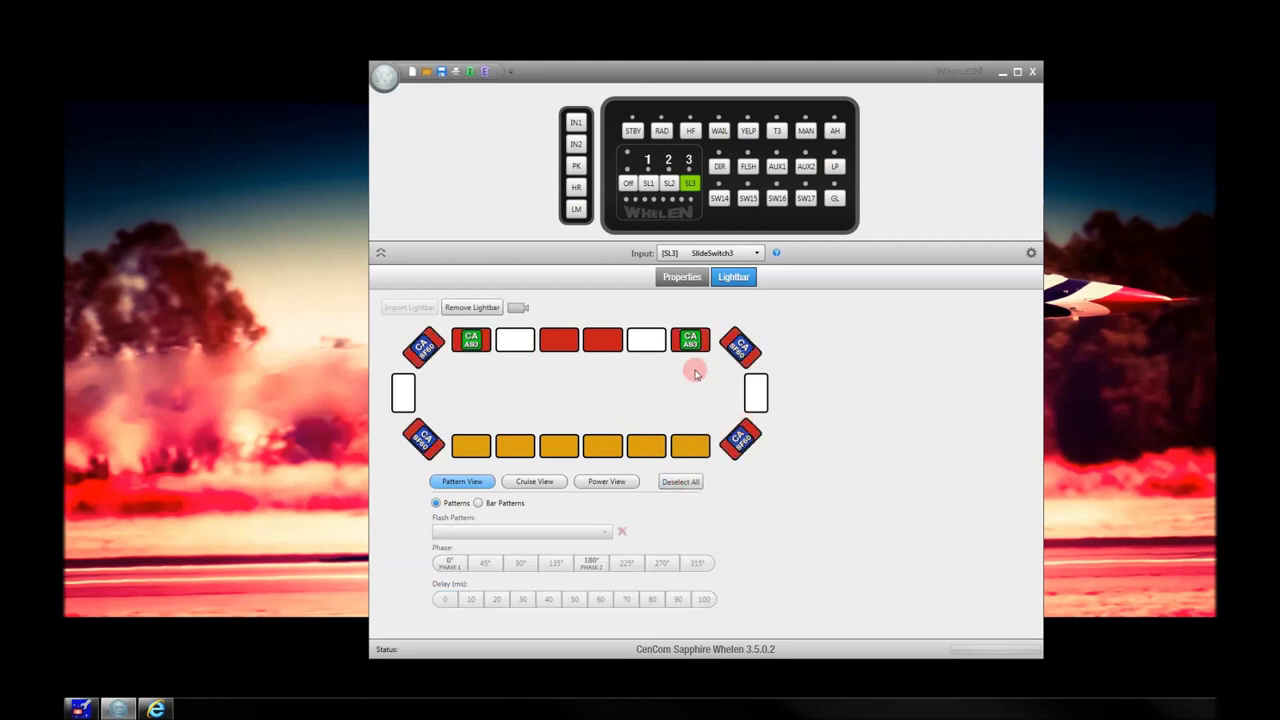
left_click(757, 446)
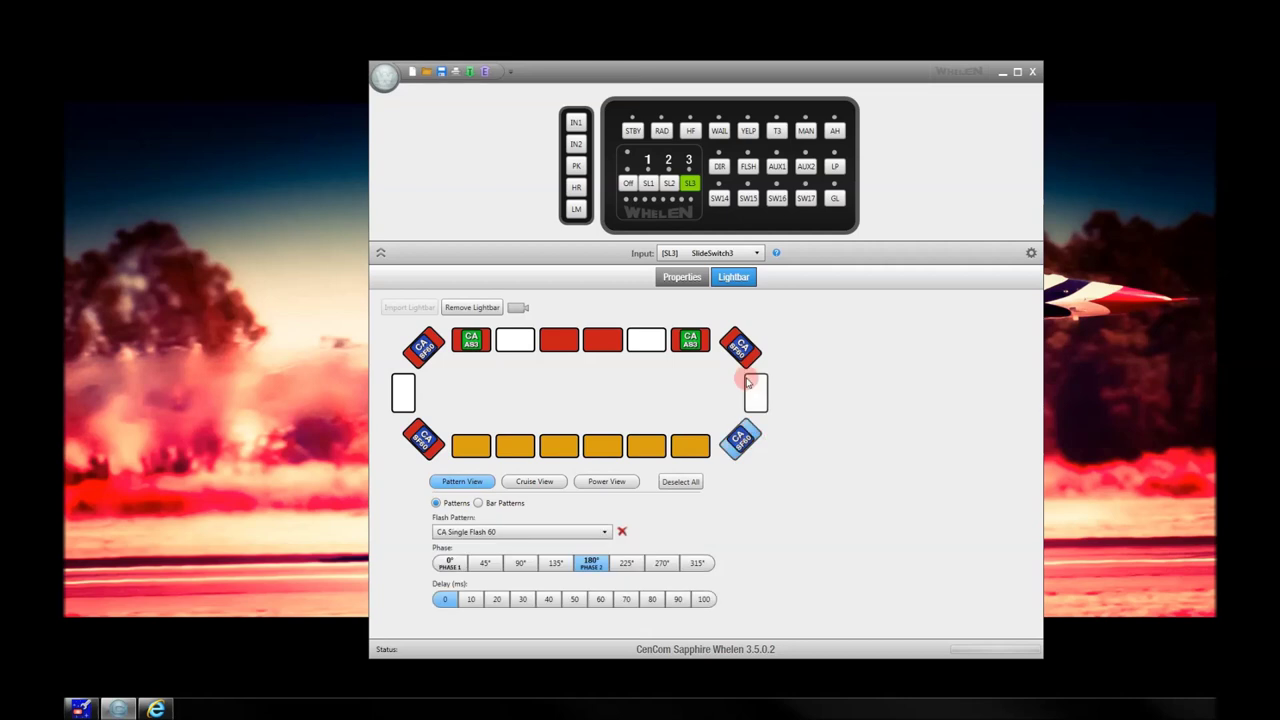
left_click(689, 489)
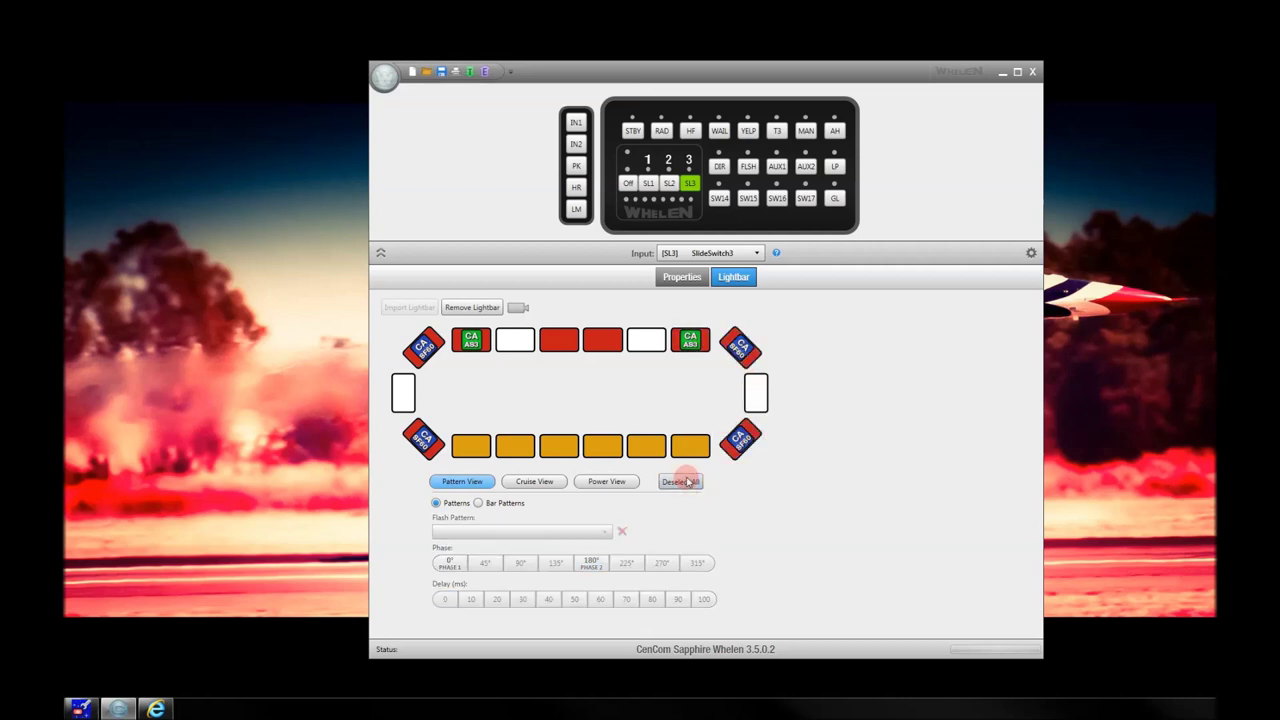
left_click(690, 446)
left_click(653, 447)
left_click(613, 449)
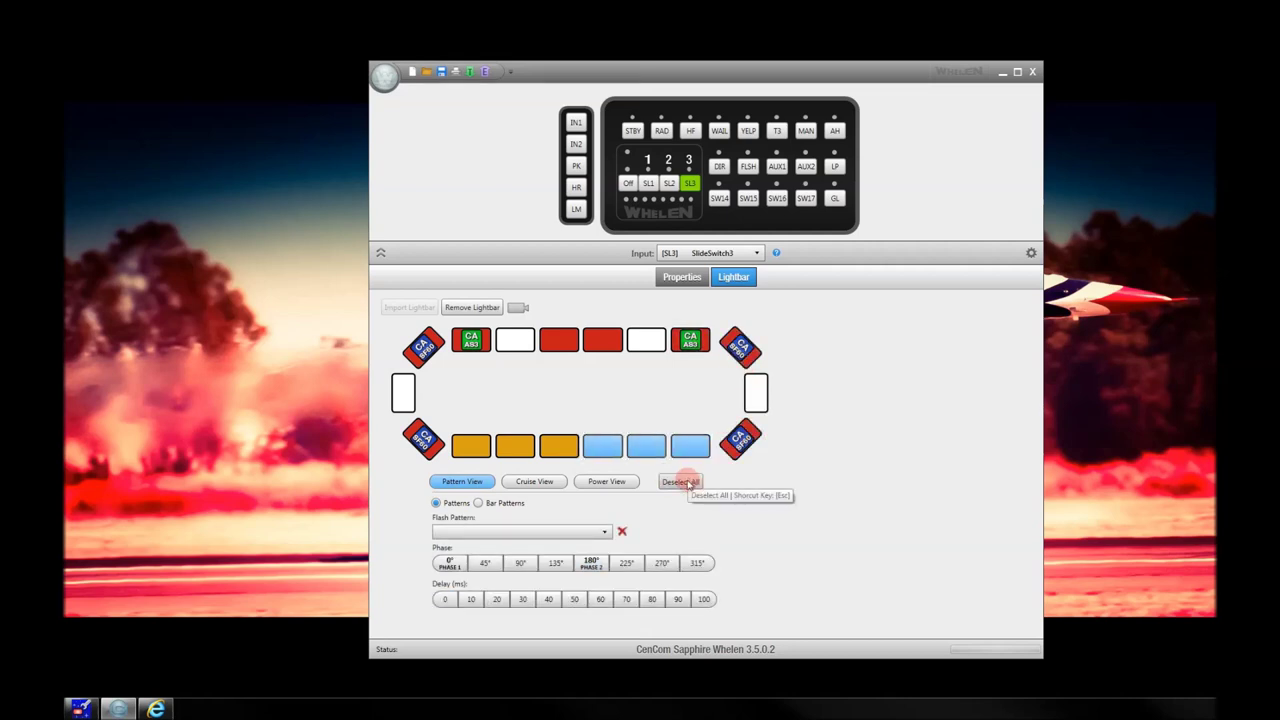
left_click(685, 484)
Assign the On pattern to the two middle red lights in the upper row and preview the flashing
left_click(576, 344)
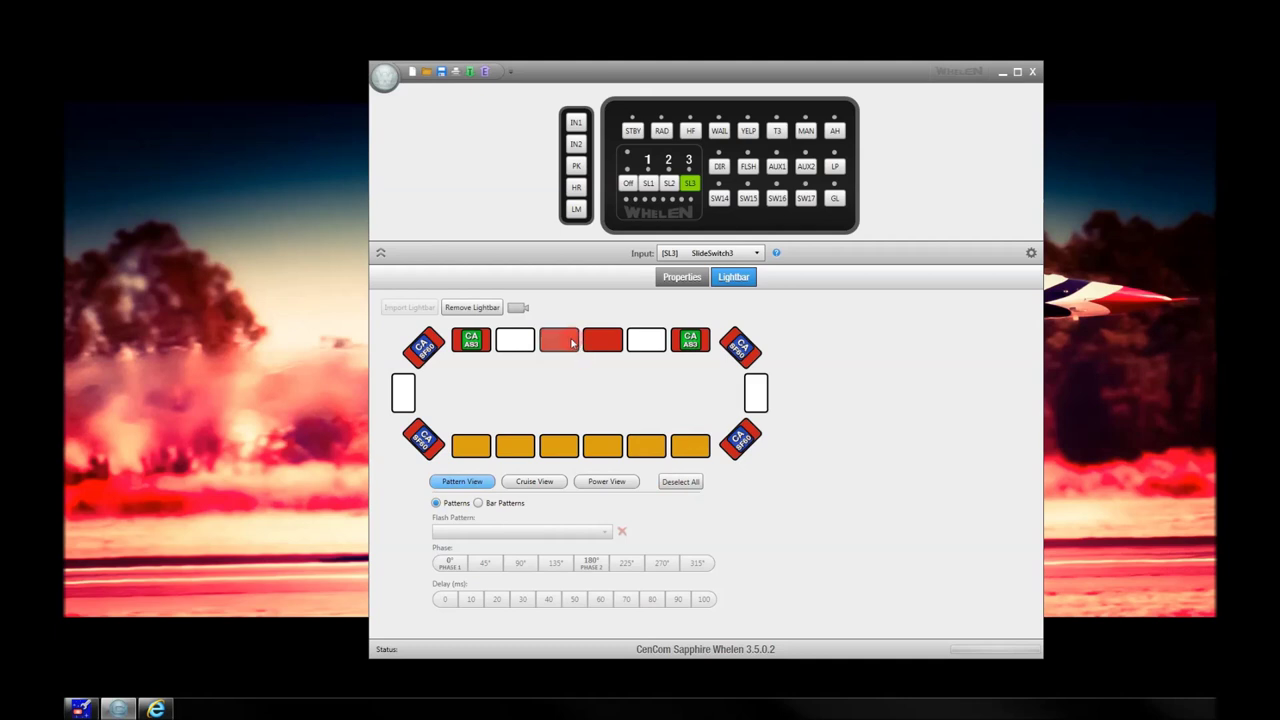
left_click(604, 350)
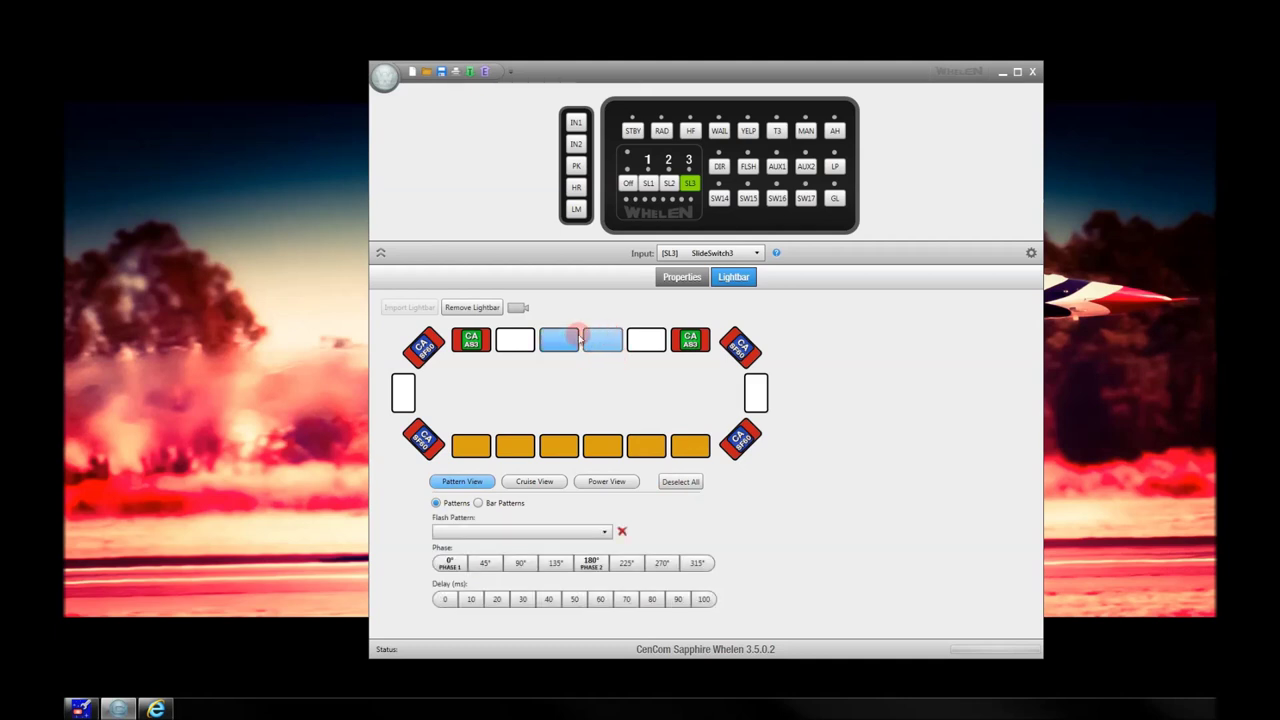
left_click(548, 532)
scroll(607, 612, "down", 6)
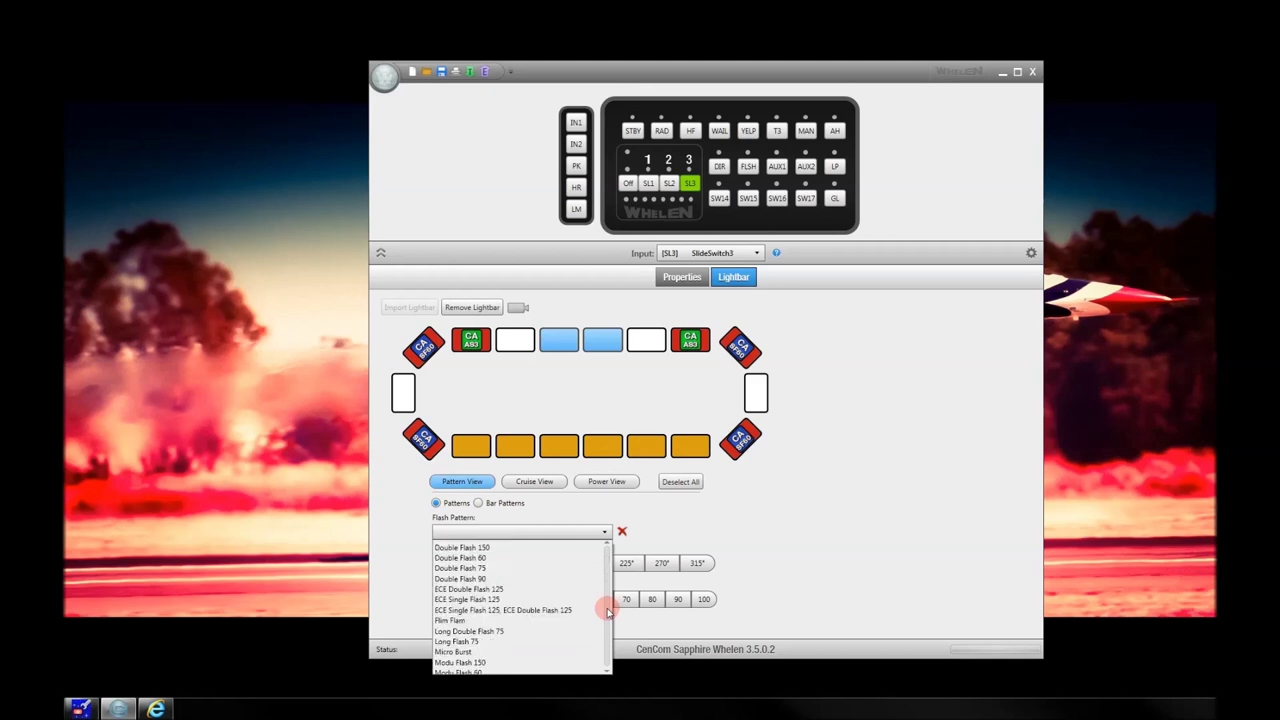
scroll(607, 612, "down", 3)
left_click(460, 557)
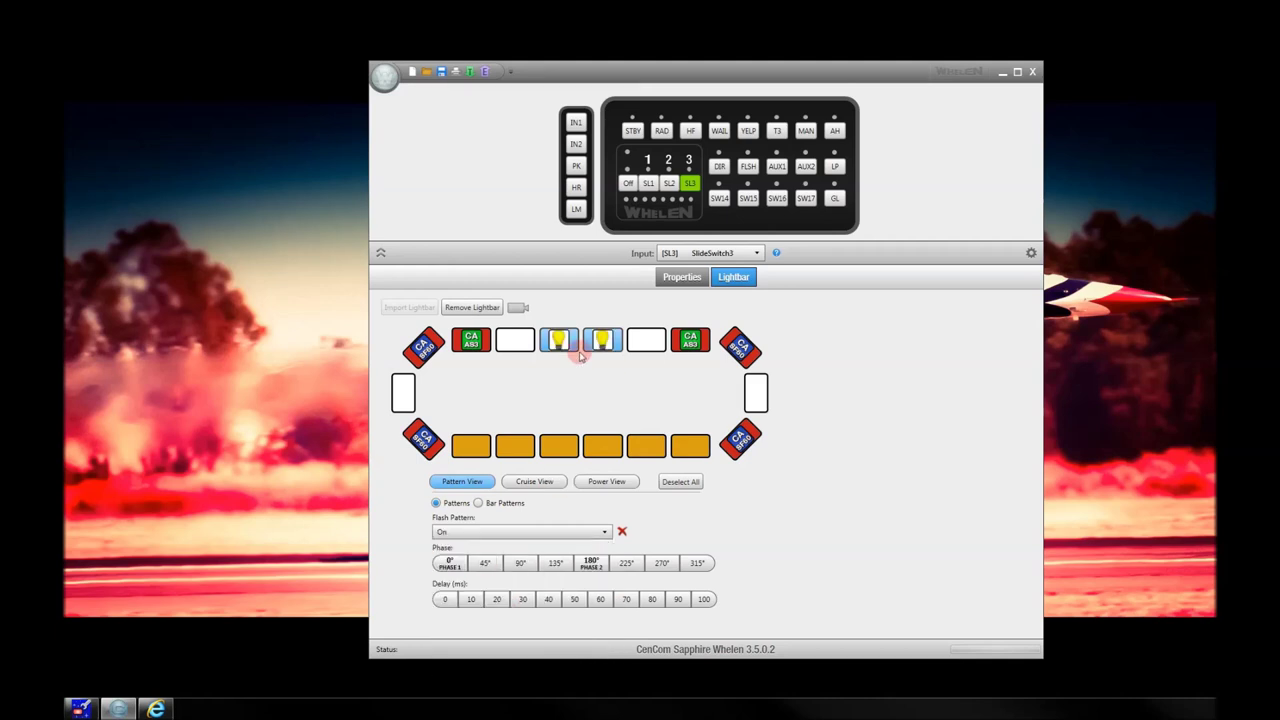
left_click(680, 481)
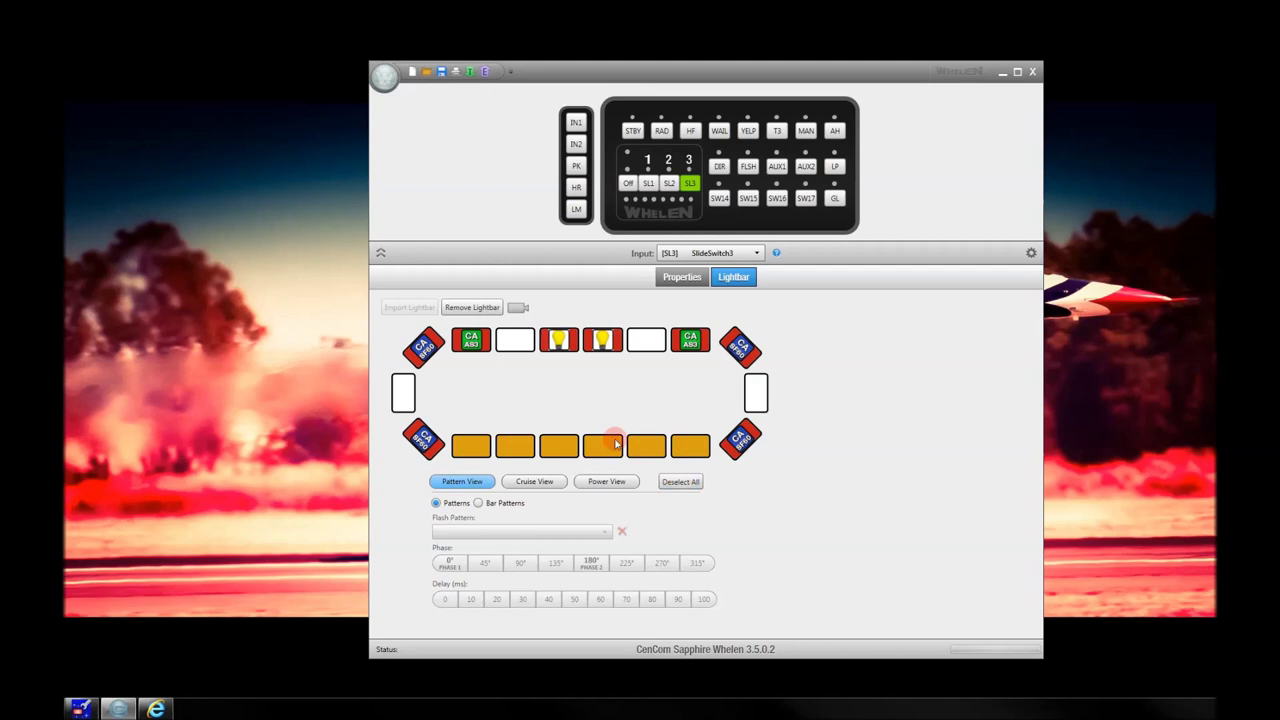
left_click(518, 307)
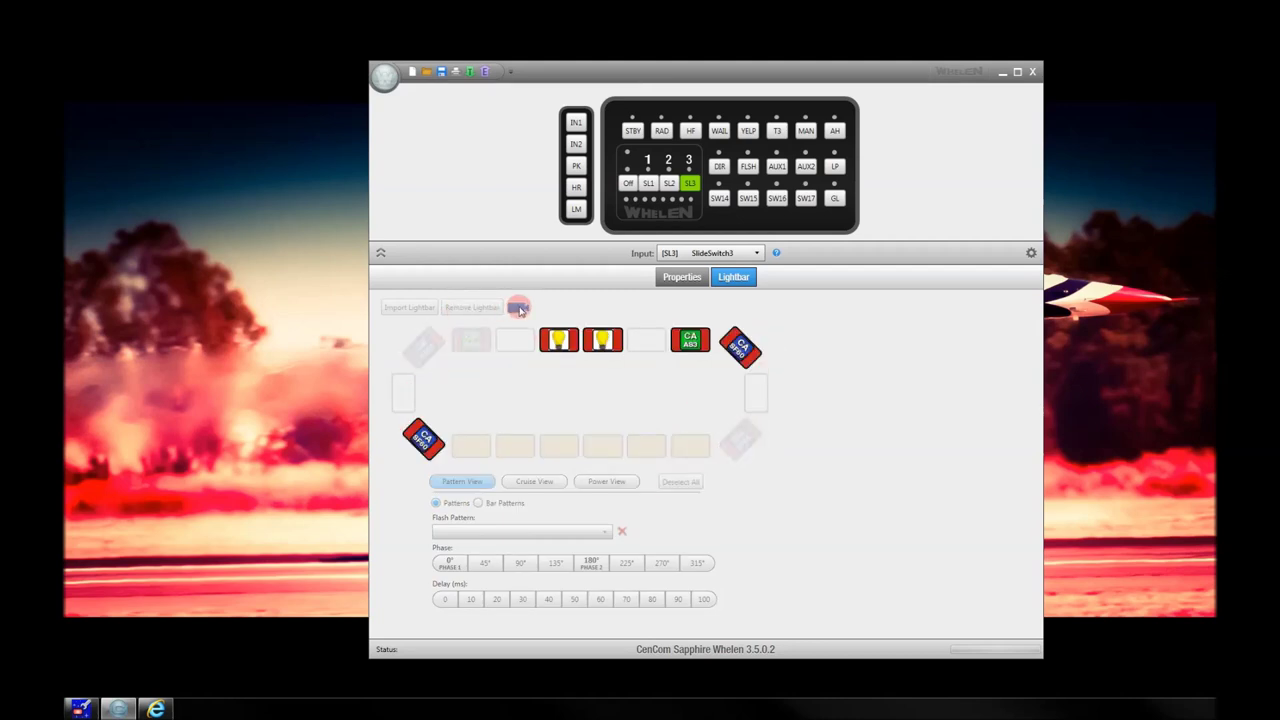
left_click(518, 308)
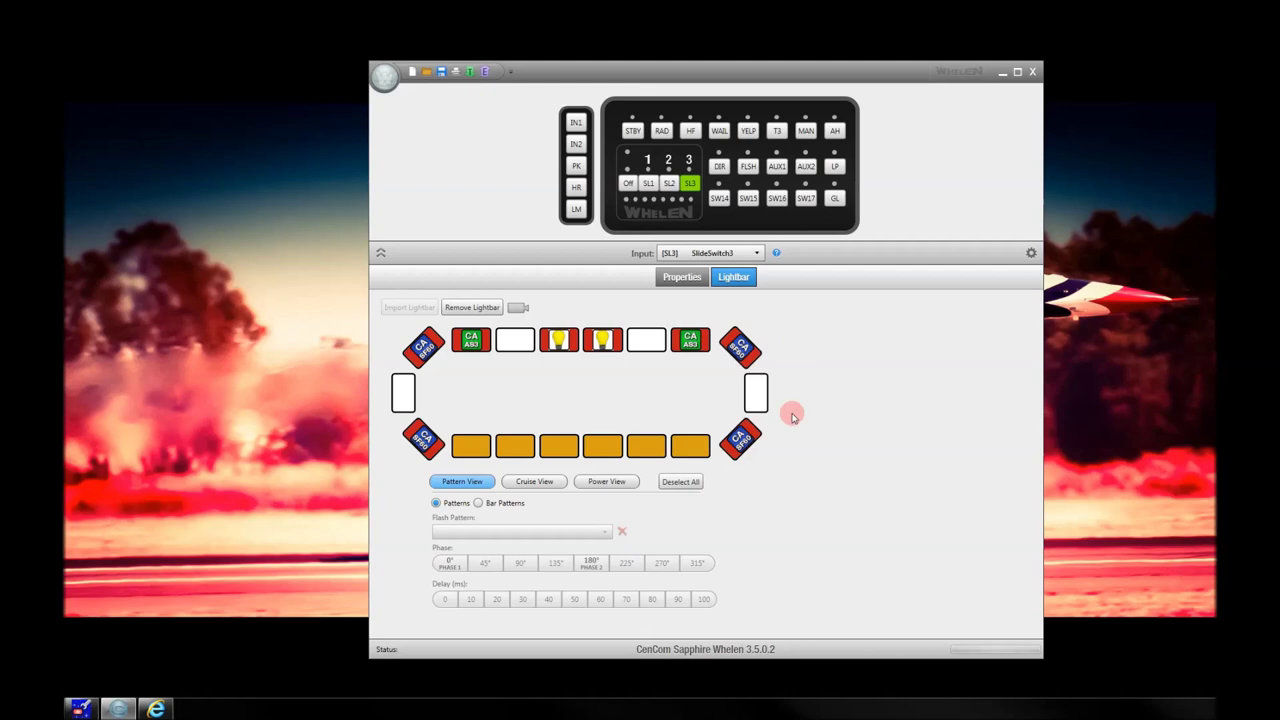
Inspect the flash pattern and phase of all four corner lights together, and of the upper-left and lower-right pair alone
left_click(742, 350)
left_click(742, 438)
left_click(422, 347)
left_click(424, 430)
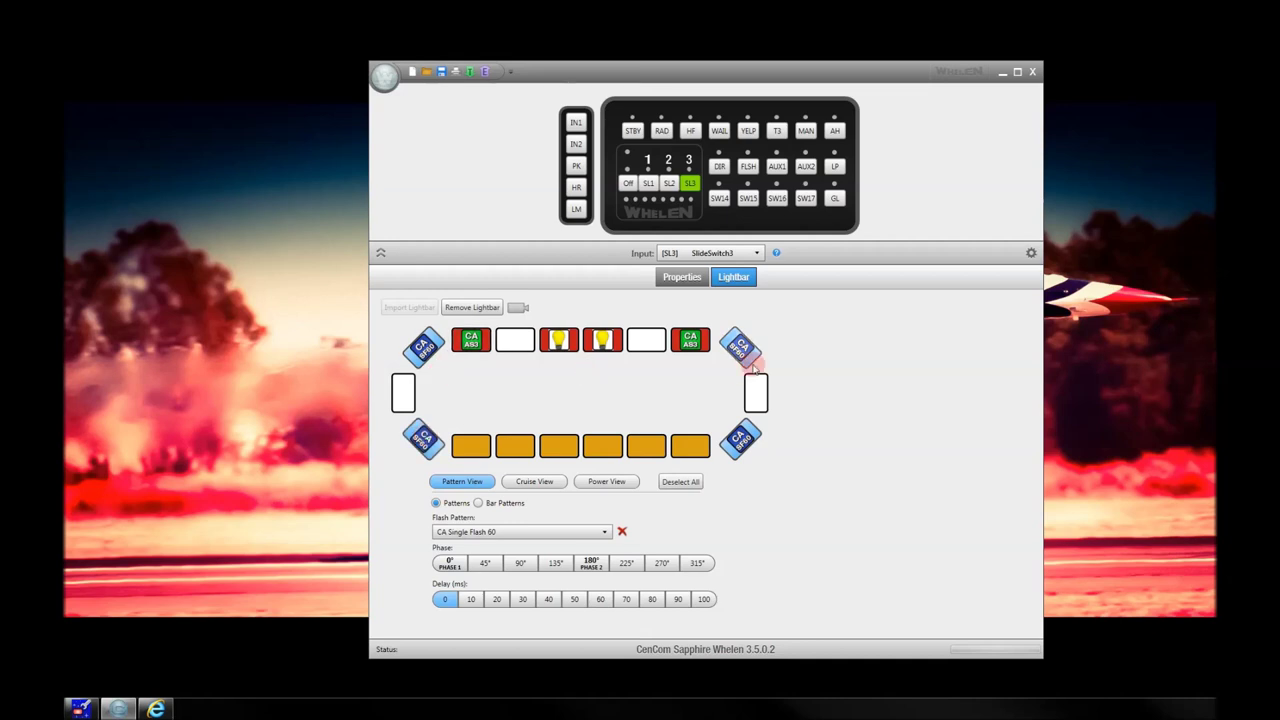
left_click(742, 347)
left_click(424, 438)
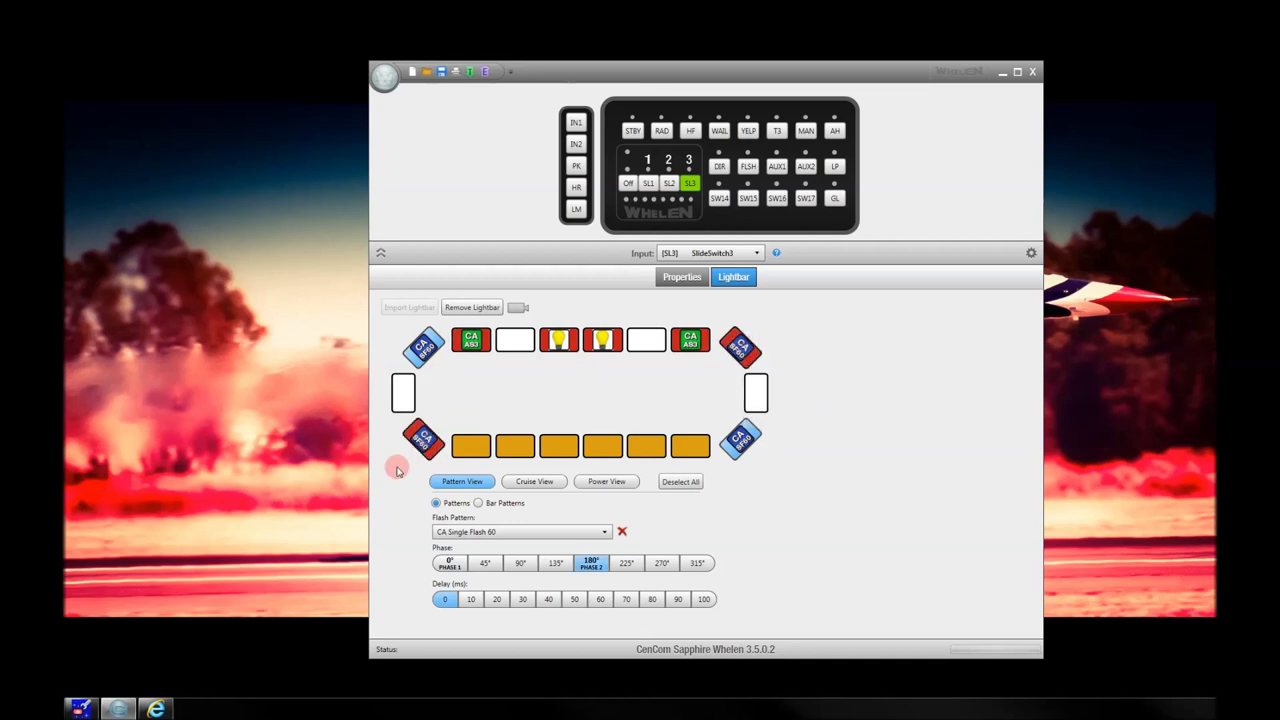
left_click(690, 482)
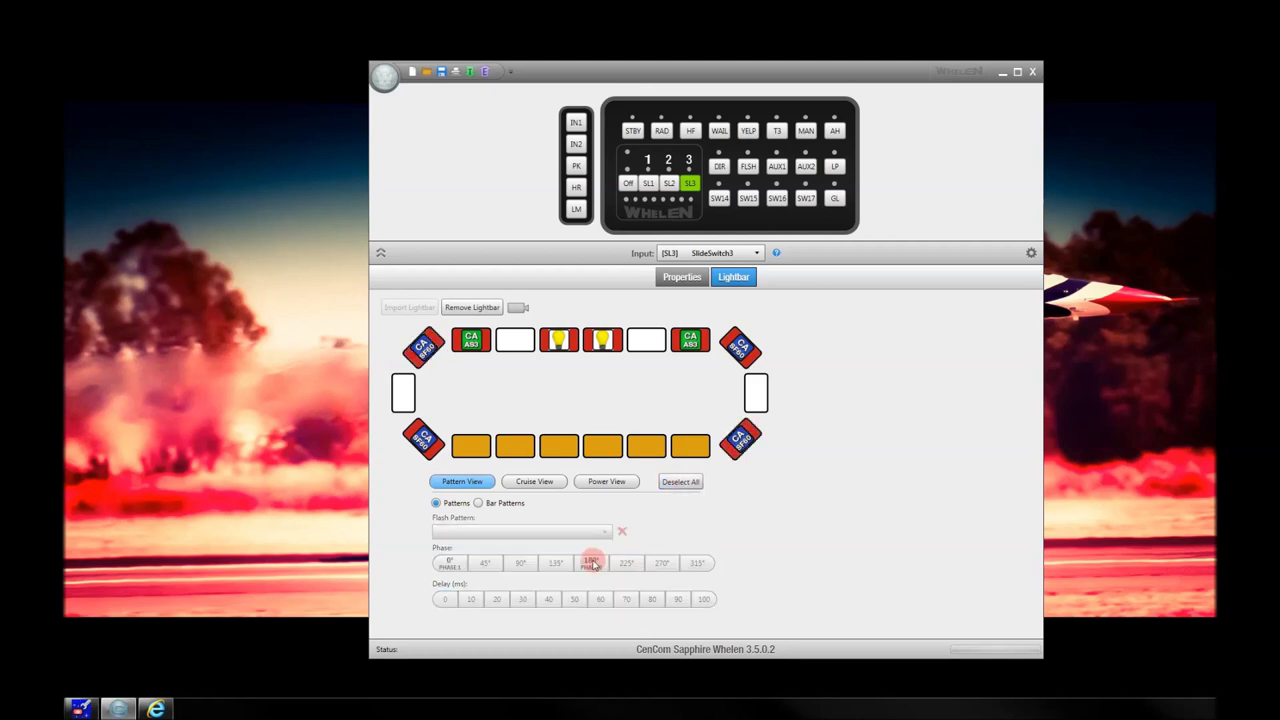
Check the phase settings of the lower-right and upper-right corner lights individually, leaving all lights deselected
left_click(743, 445)
left_click(588, 562)
left_click(740, 440)
left_click(743, 347)
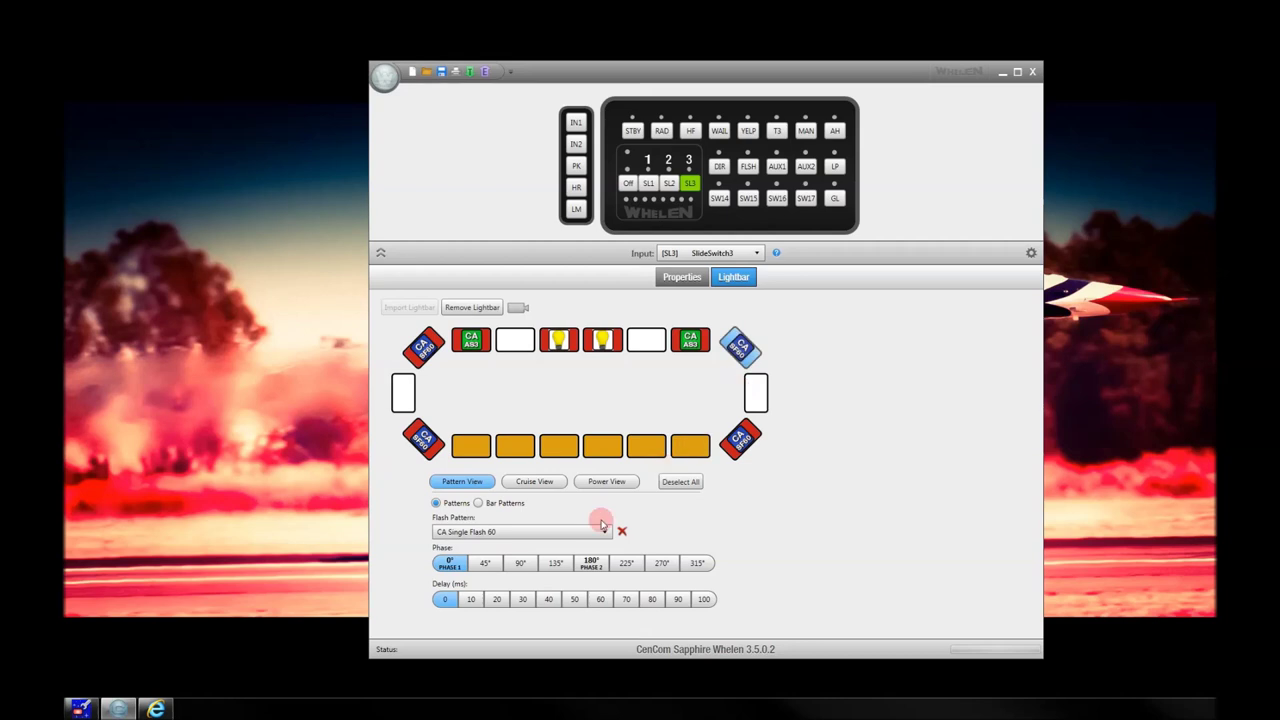
left_click(748, 347)
left_click(740, 440)
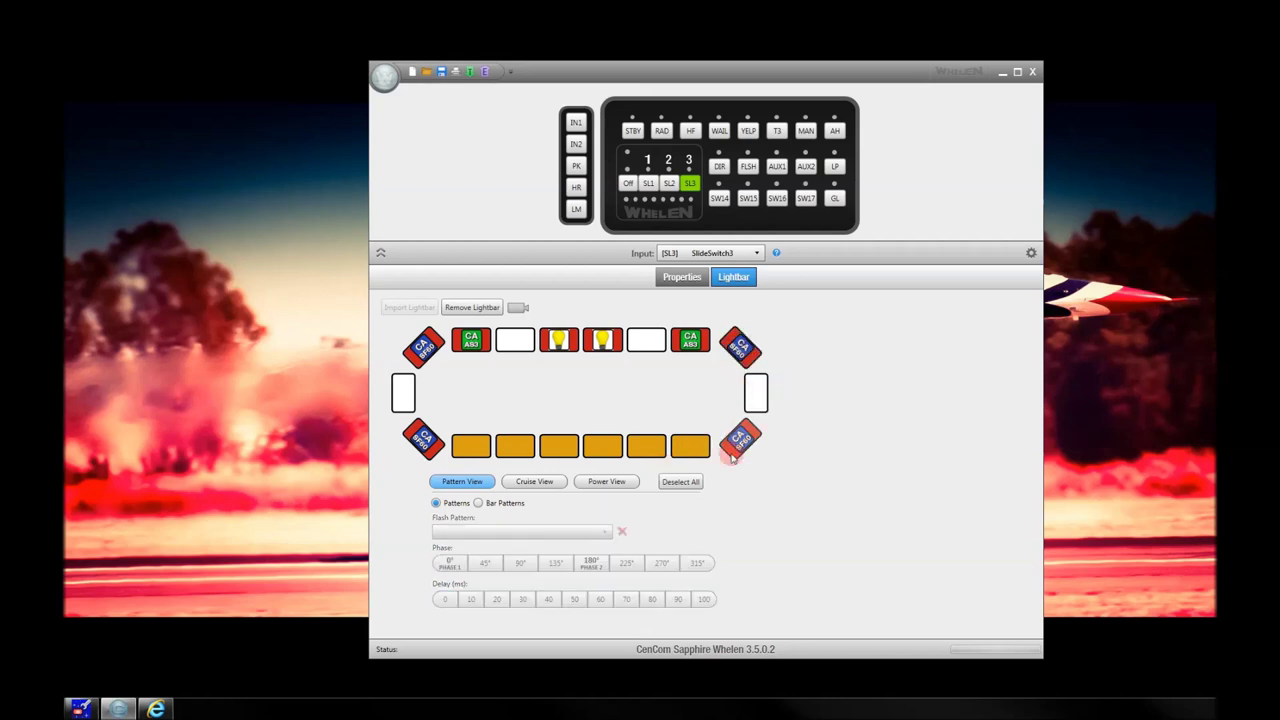
left_click(758, 443)
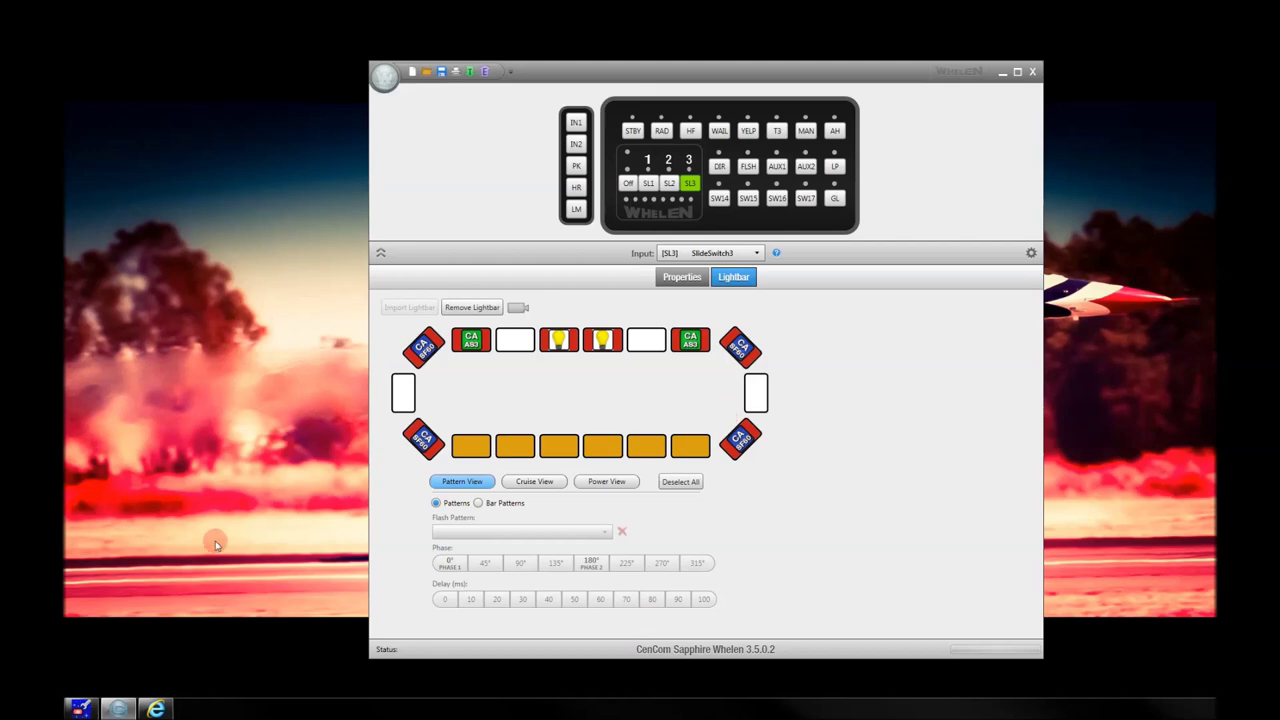
Switch to Internet Explorer and view the contact details on WATTCO's About Us – Contact Info page
left_click(158, 709)
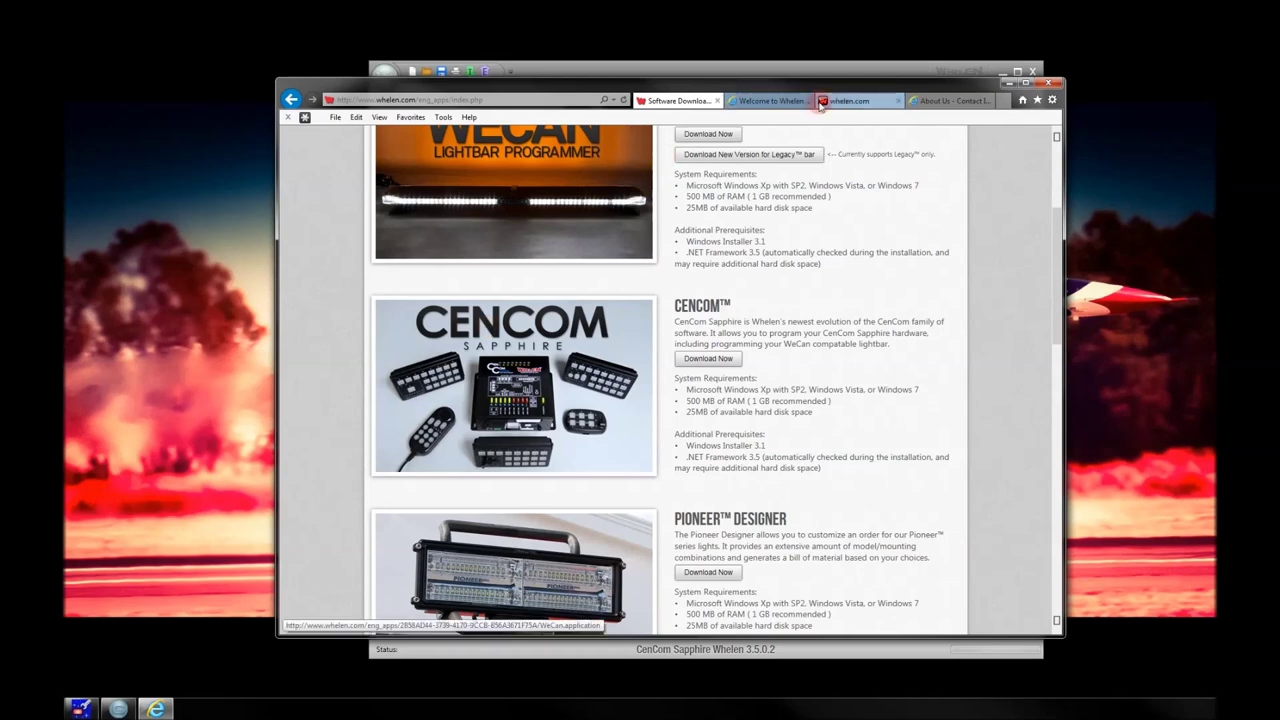
left_click(945, 100)
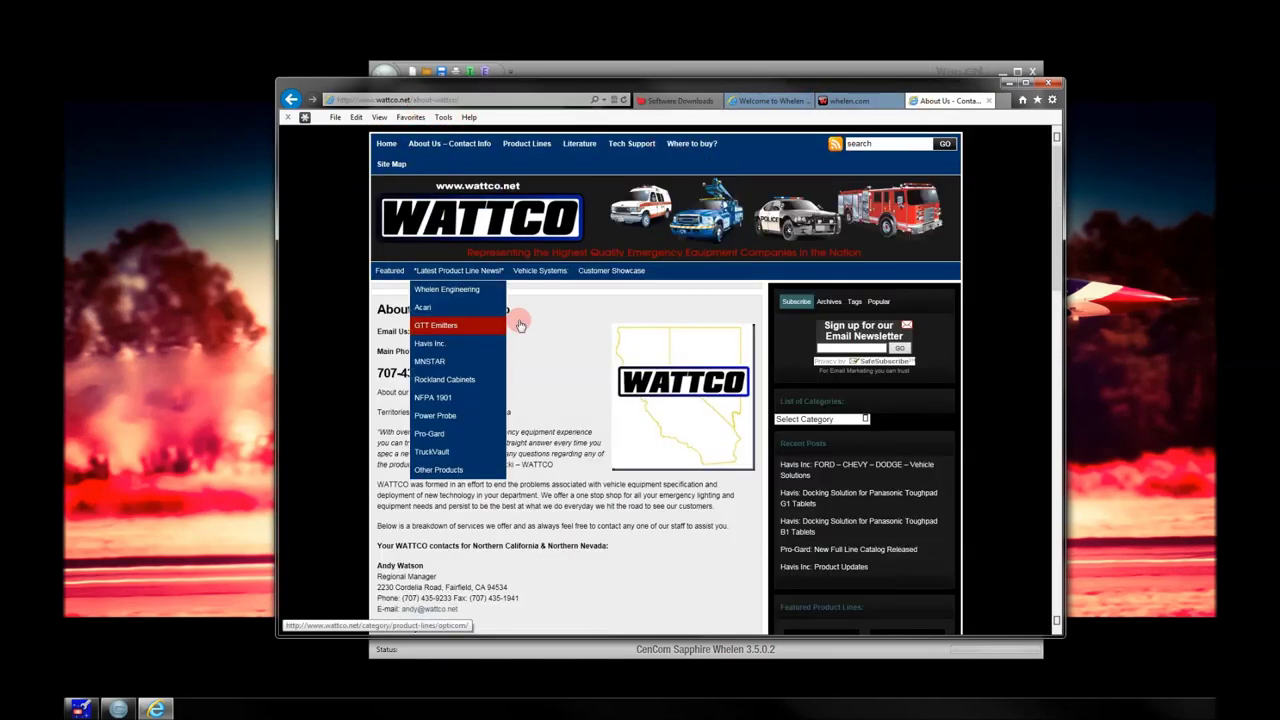
scroll(535, 458, "down", 1)
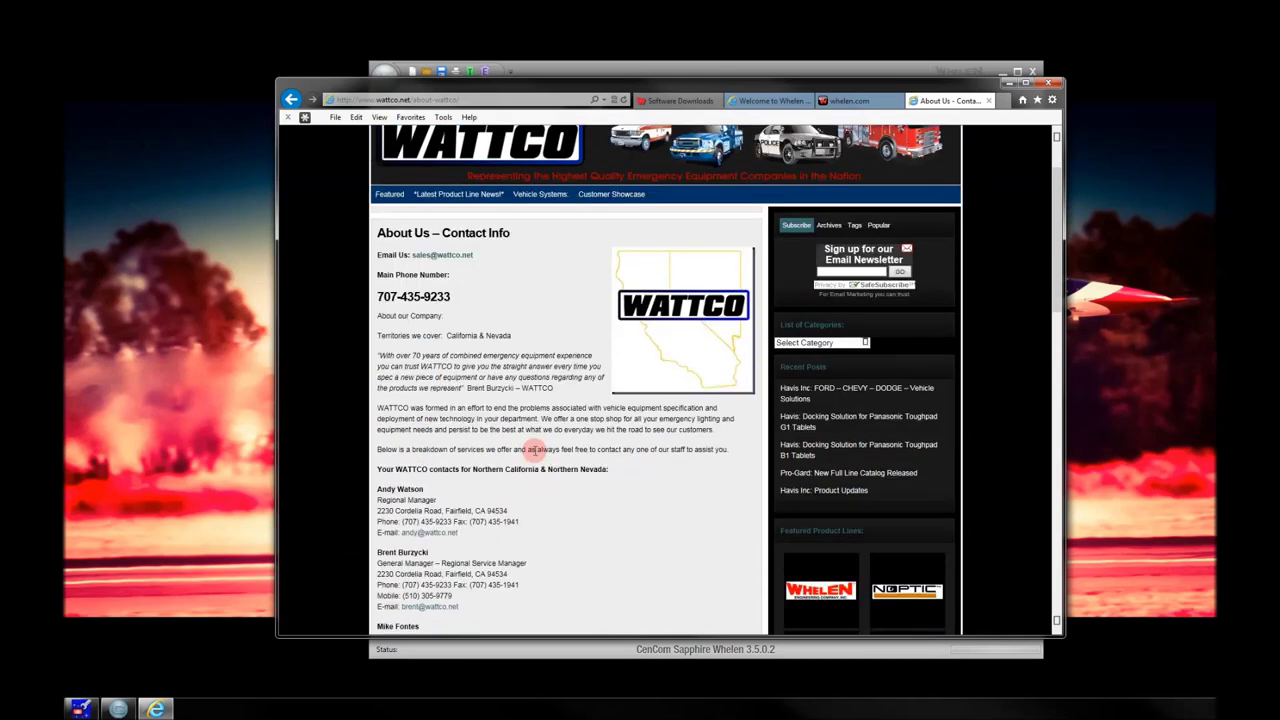